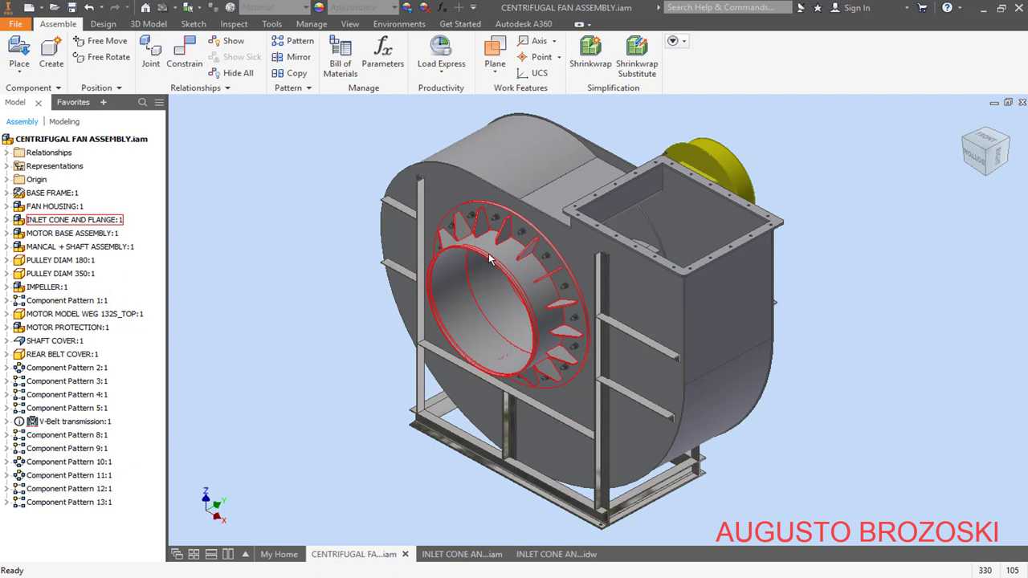
# - Examine the inlet cone and flange assembly and its drawing sheet, and review the centrifugal fan PDF drawings in Acrobat Reader
pyautogui.click(462, 554)
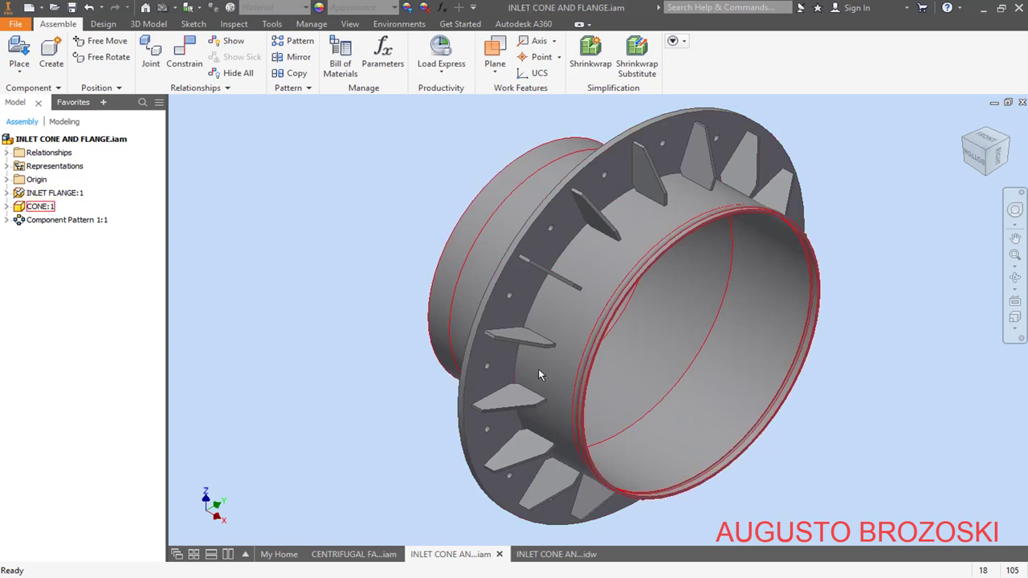
pyautogui.keyDown('shift'); pyautogui.moveTo(538, 368); pyautogui.dragTo(489, 337, button='middle'); pyautogui.keyUp('shift')
pyautogui.keyDown('shift'); pyautogui.moveTo(603, 485); pyautogui.dragTo(652, 332, button='middle'); pyautogui.keyUp('shift')
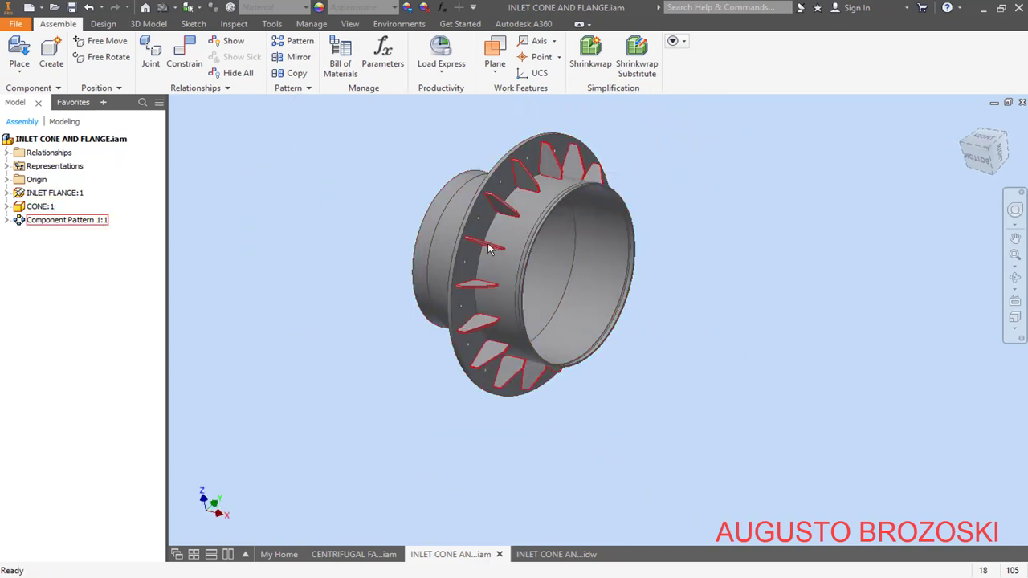
pyautogui.click(554, 554)
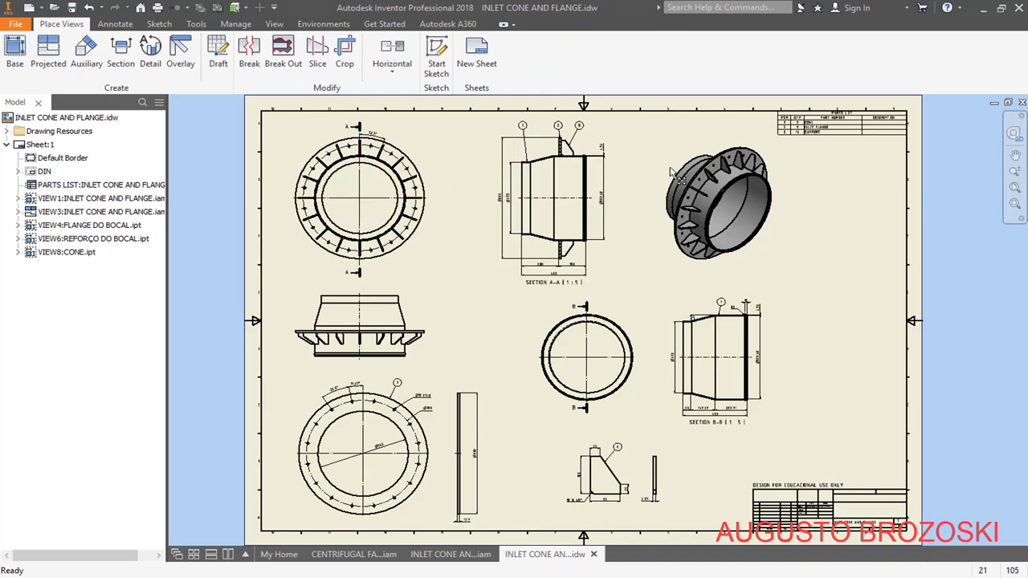
pyautogui.scroll(5, 447, 291)
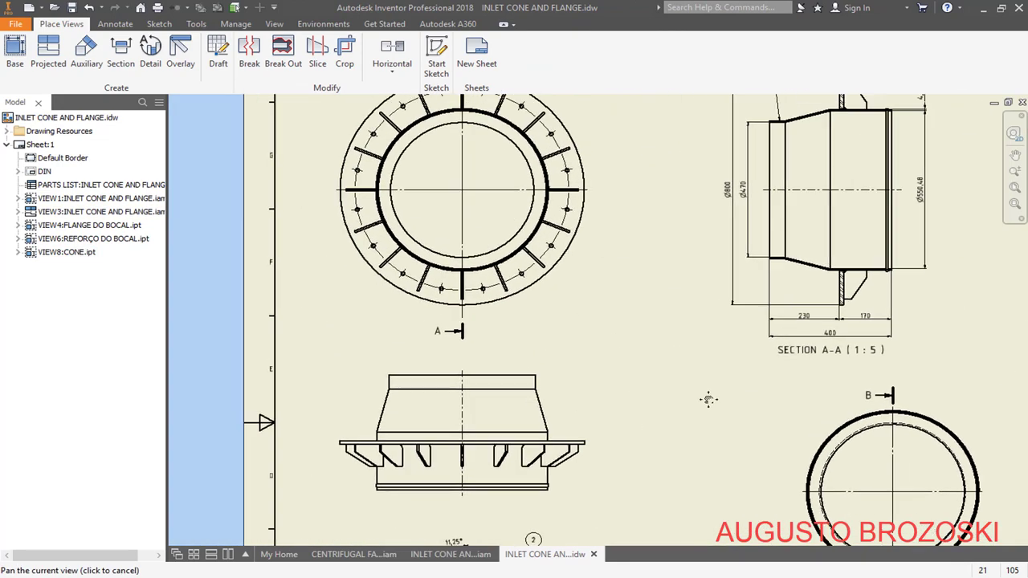
pyautogui.scroll(2, 443, 311)
pyautogui.scroll(-2, 441, 441)
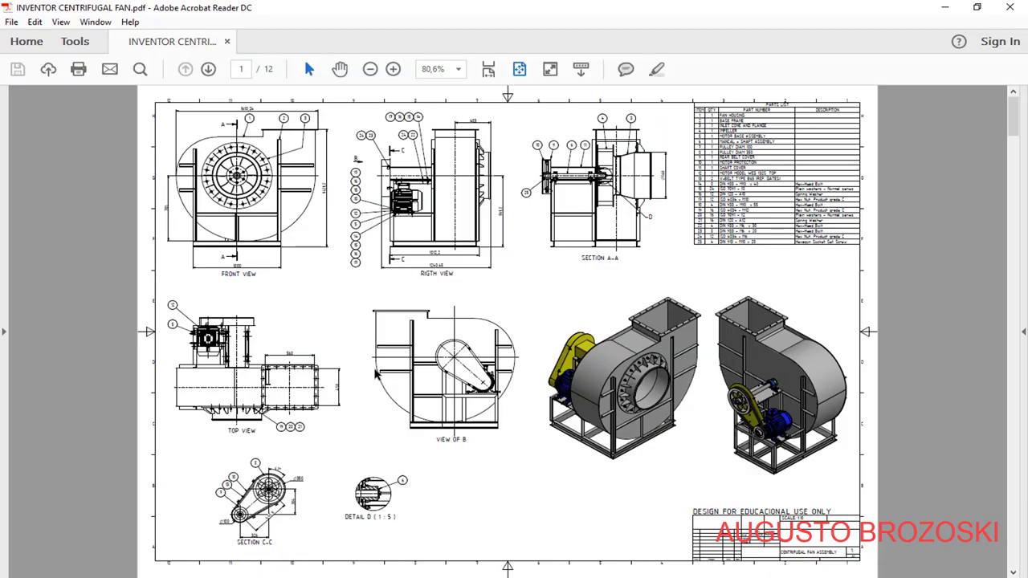
pyautogui.scroll(-3, 395, 368)
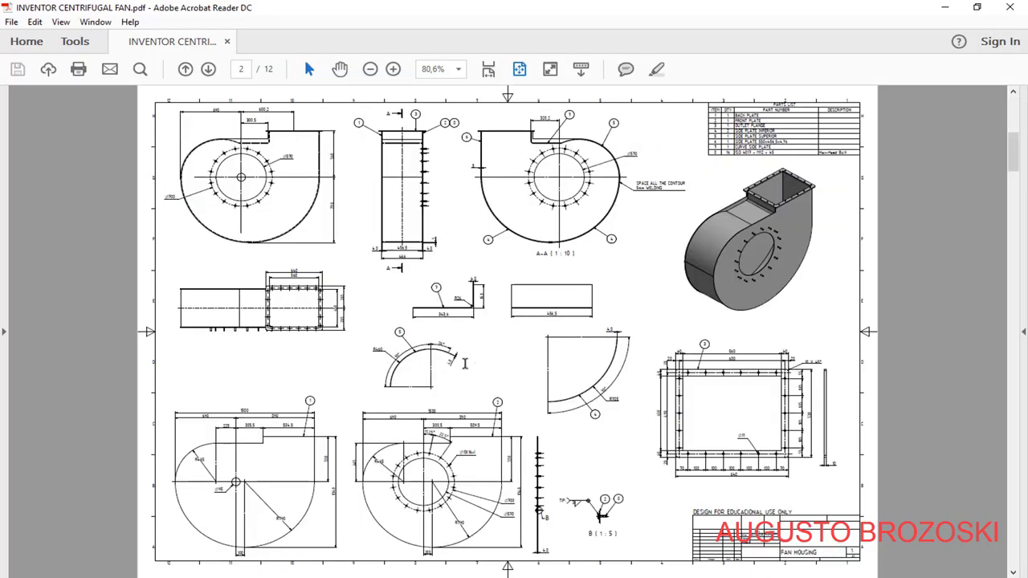
pyautogui.scroll(-4, 461, 367)
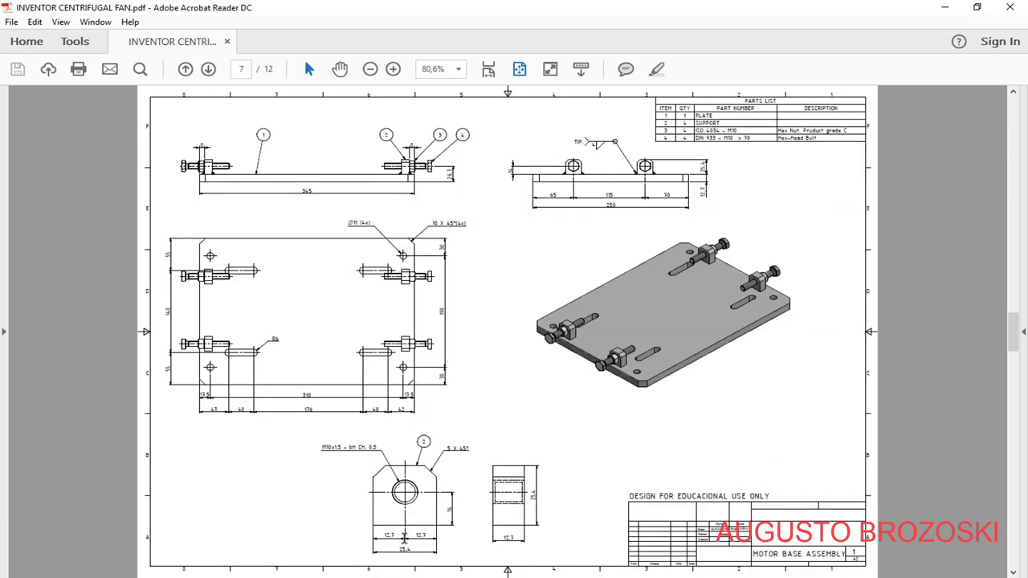
# - Look up the tutorial PDF and skeleton links in the YouTube video's description in the browser, and return to the Inventor assembly
pyautogui.hotkey('alt', 'Tab')
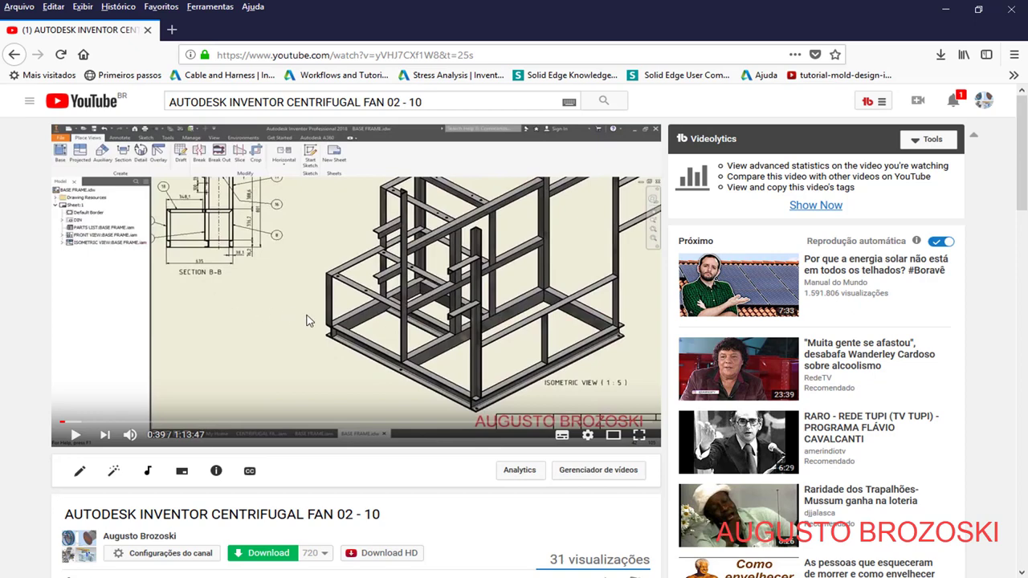
pyautogui.click(306, 320)
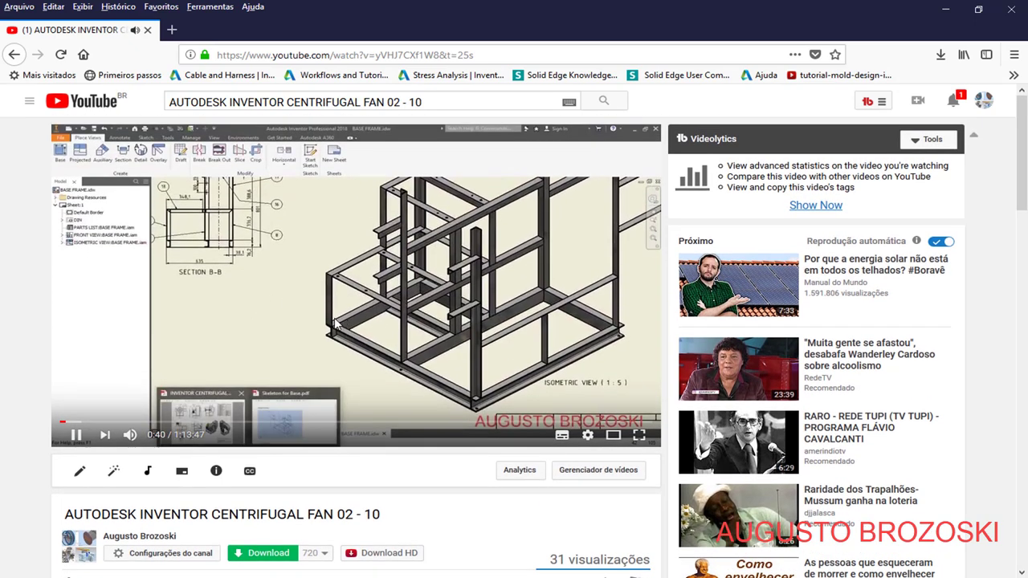
pyautogui.click(351, 336)
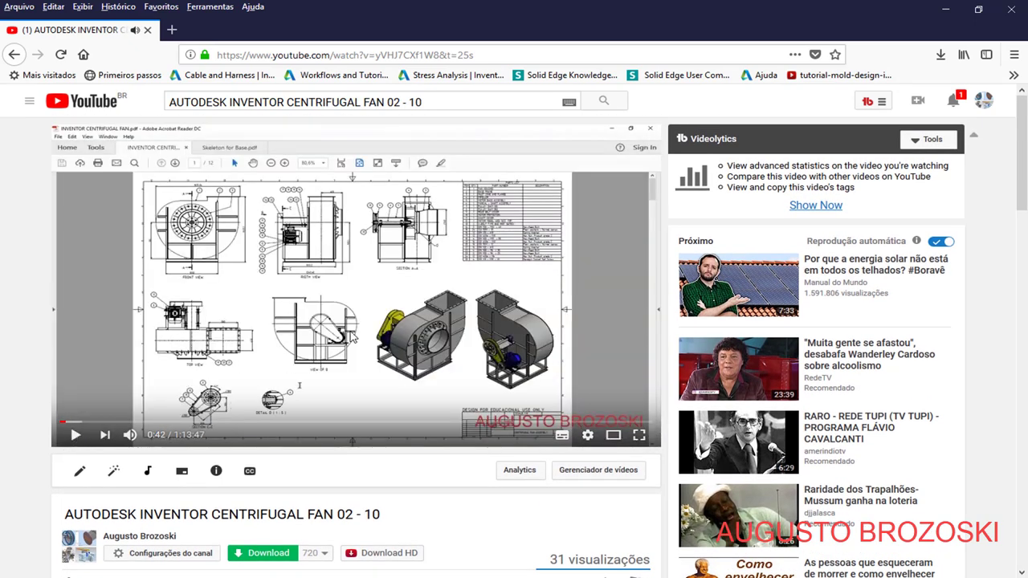
pyautogui.scroll(-4, 300, 384)
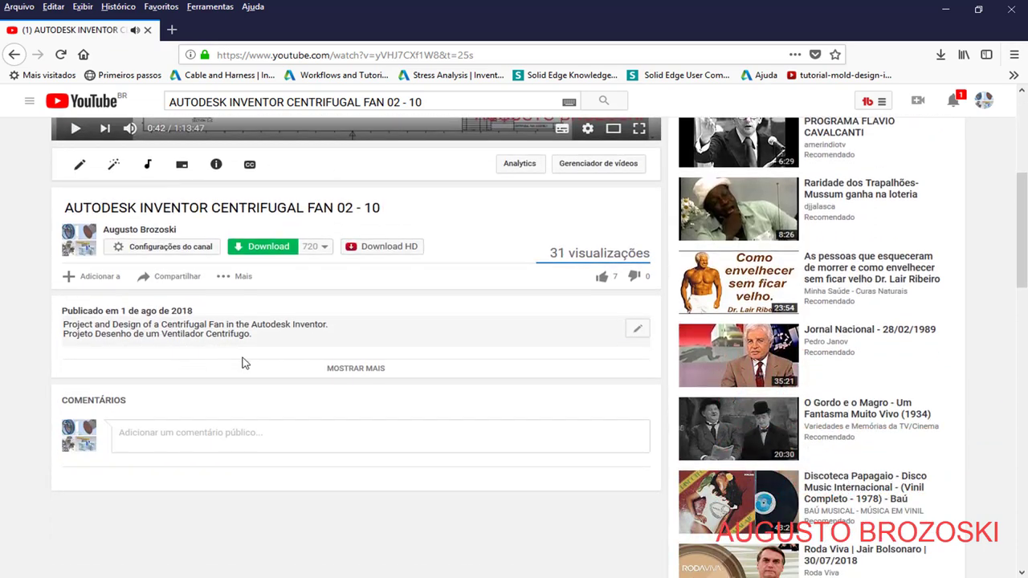
pyautogui.click(357, 369)
pyautogui.scroll(-2, 209, 425)
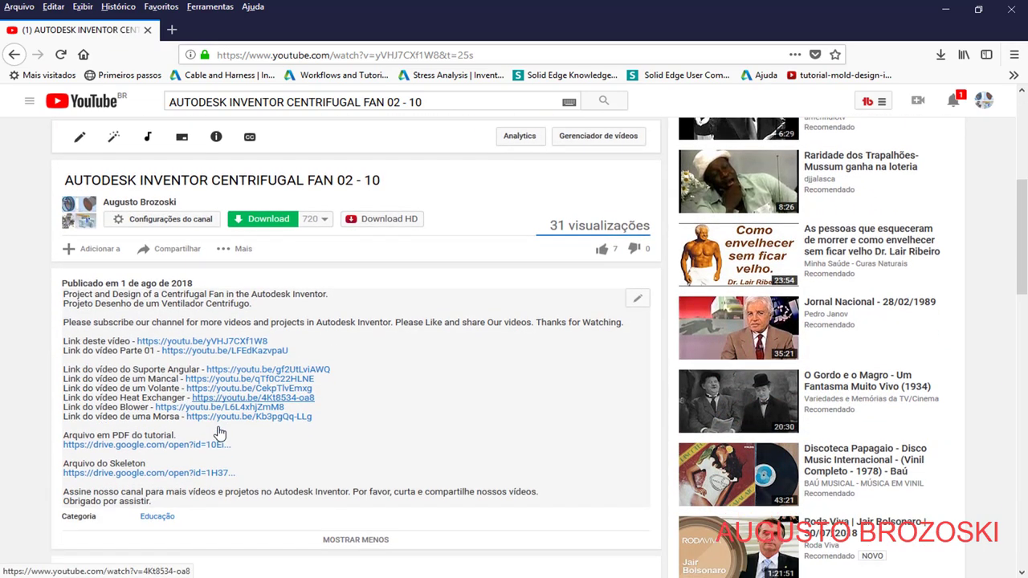
pyautogui.scroll(-1, 145, 419)
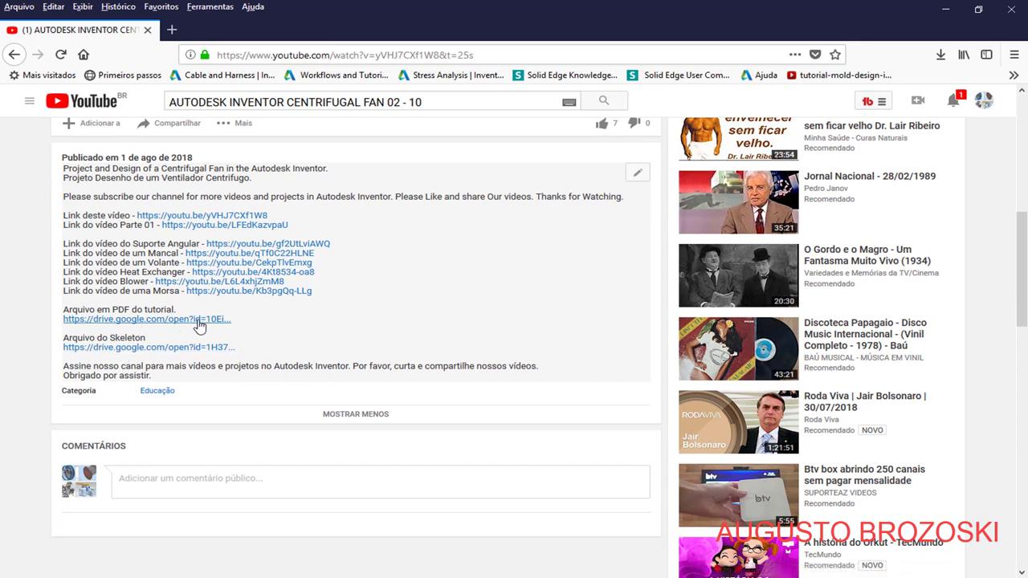
pyautogui.click(945, 10)
pyautogui.click(944, 11)
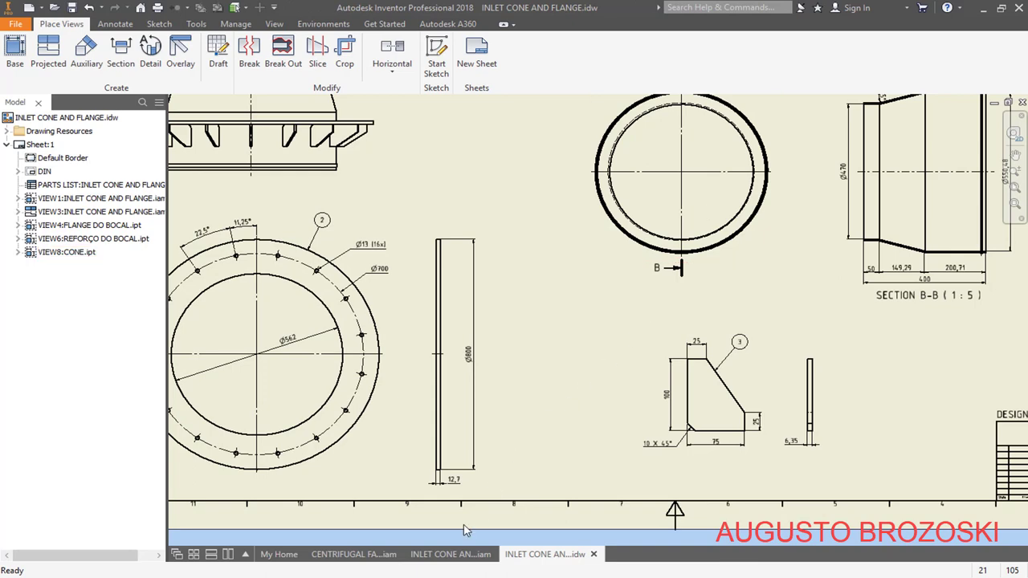
pyautogui.click(450, 554)
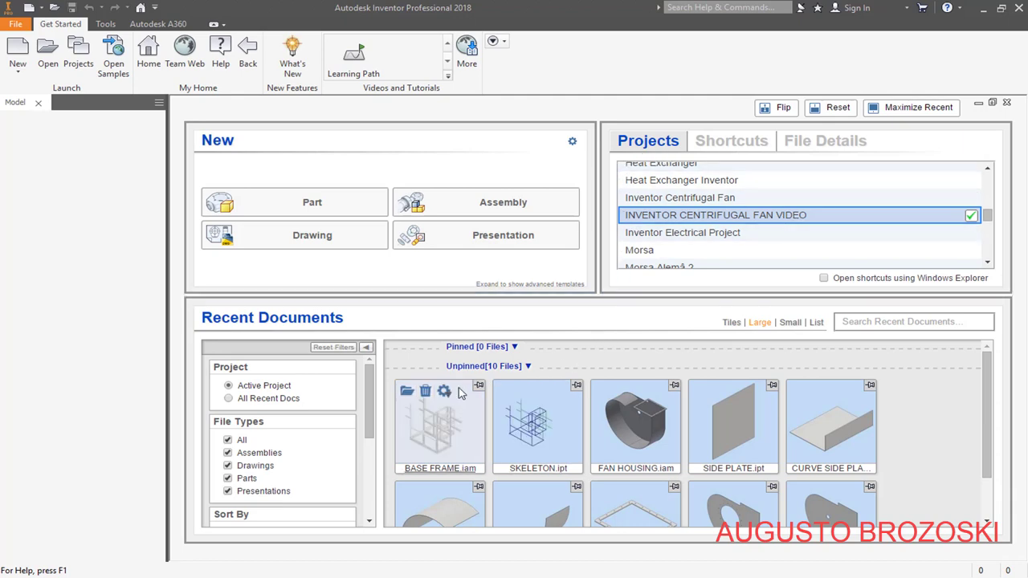
# - Create a new part from the metric Standard (mm).ipt template
pyautogui.scroll(-1, 482, 425)
pyautogui.scroll(1, 514, 442)
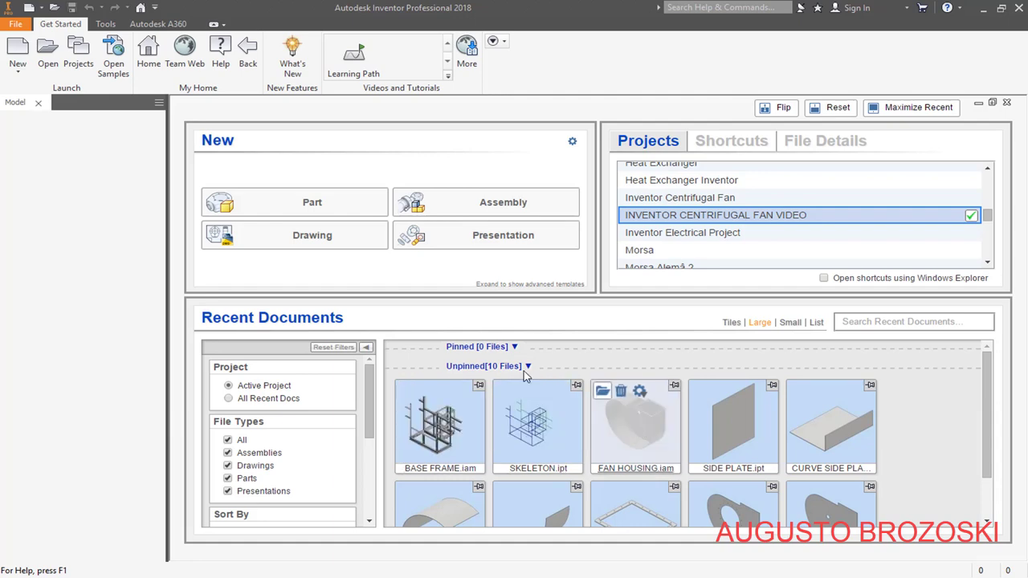
pyautogui.click(18, 50)
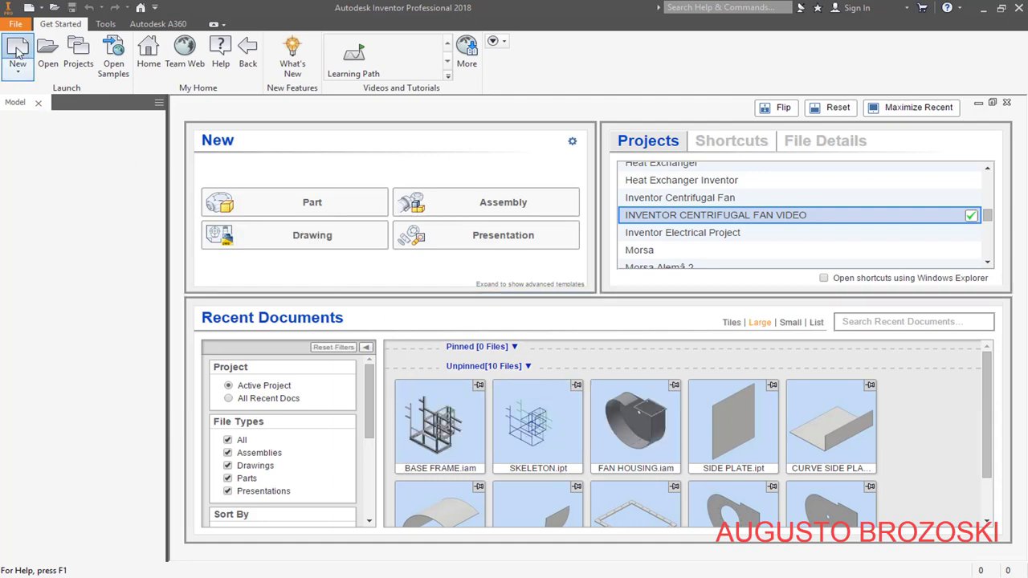
pyautogui.click(506, 157)
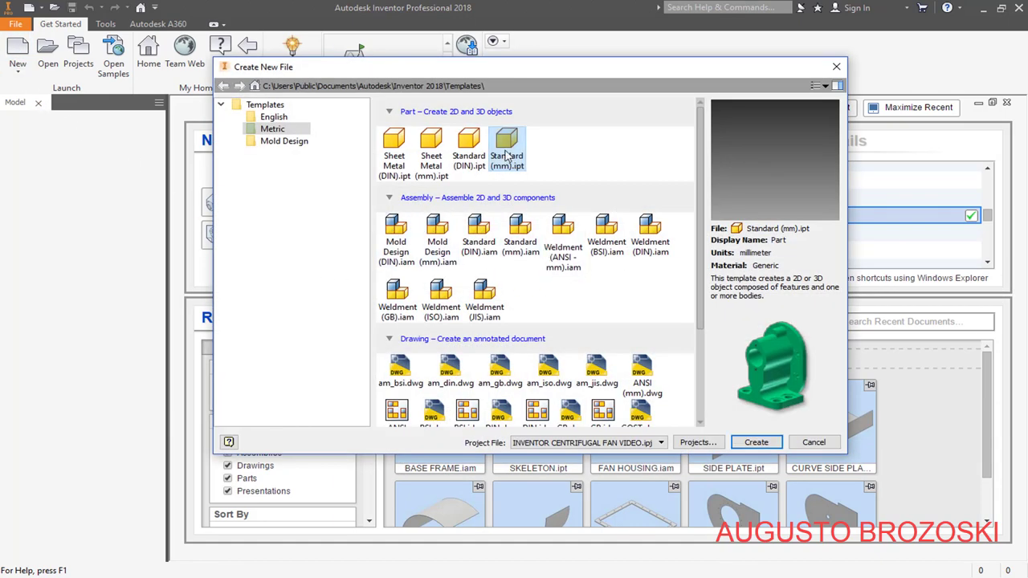
pyautogui.click(756, 443)
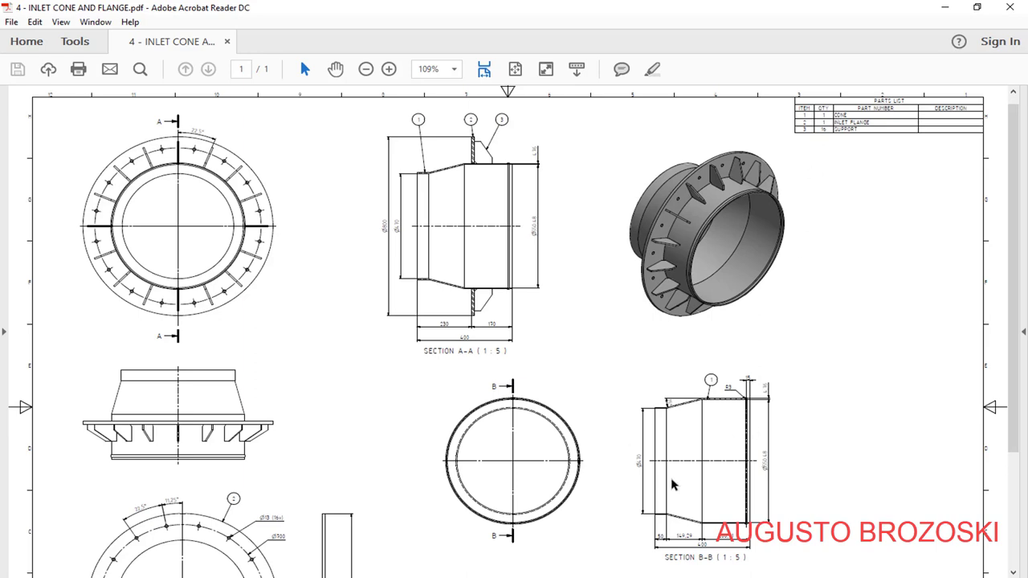
# - Check the inlet cone and flange PDF drawing, and save the new part in the project workspace as CONE
pyautogui.scroll(-3, 614, 386)
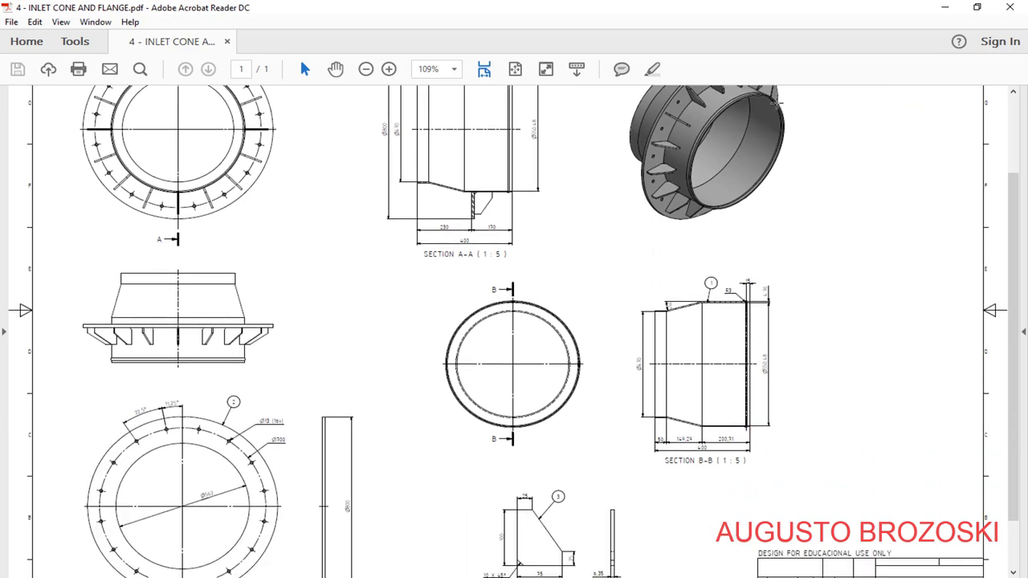
pyautogui.click(941, 8)
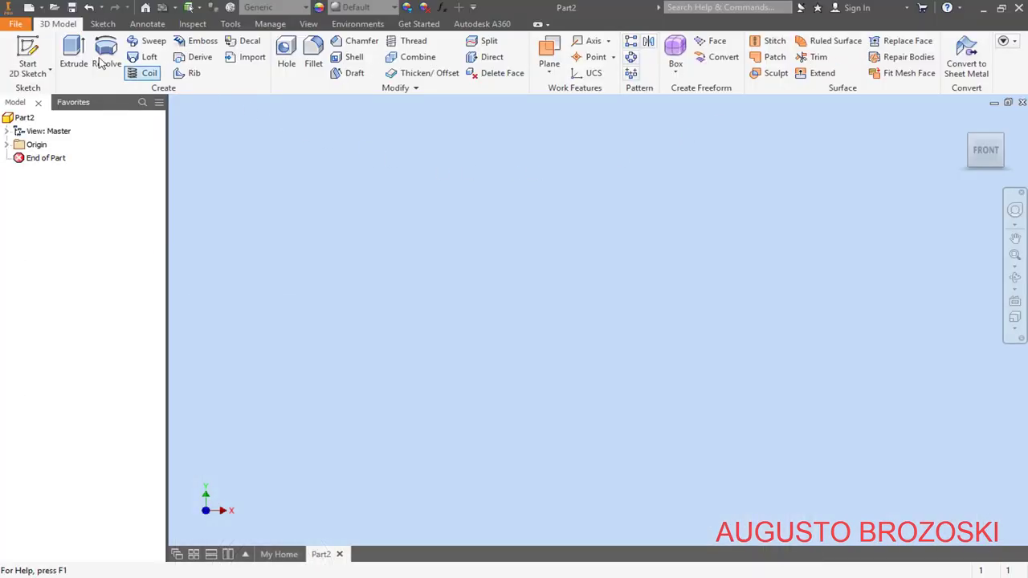
pyautogui.click(72, 8)
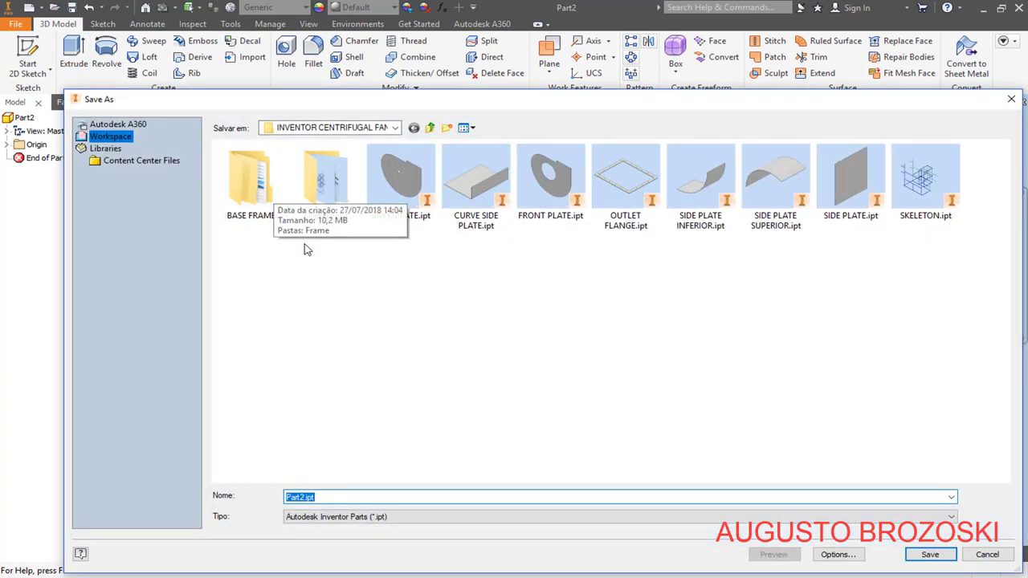
pyautogui.write('c')
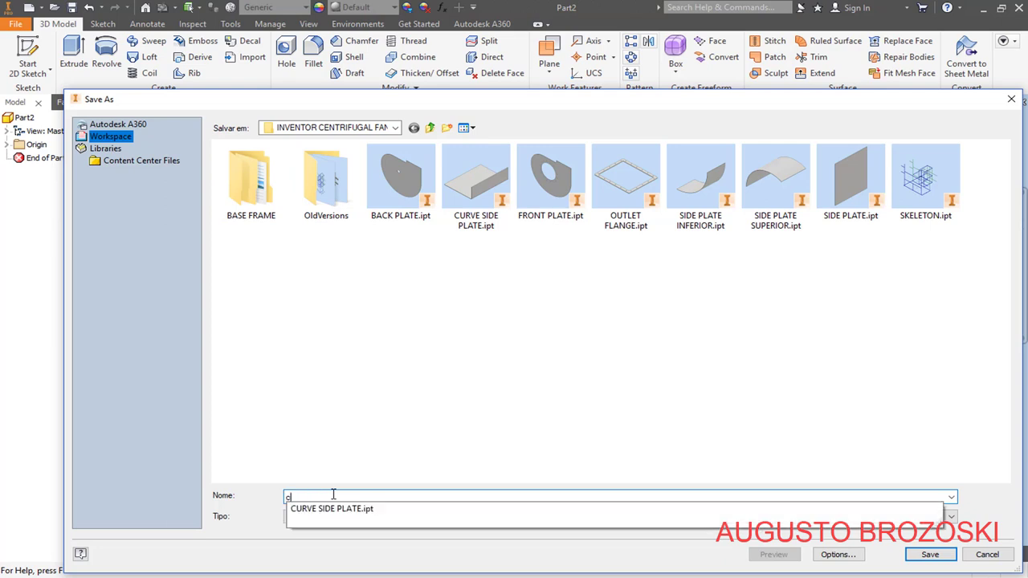
pyautogui.press('BackSpace')
pyautogui.write('CONE')
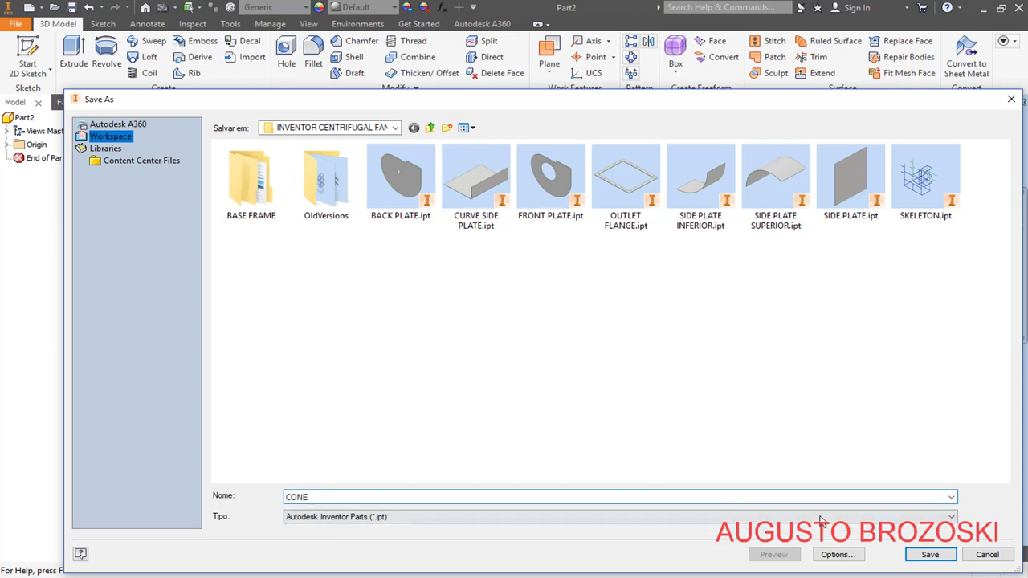
pyautogui.click(929, 554)
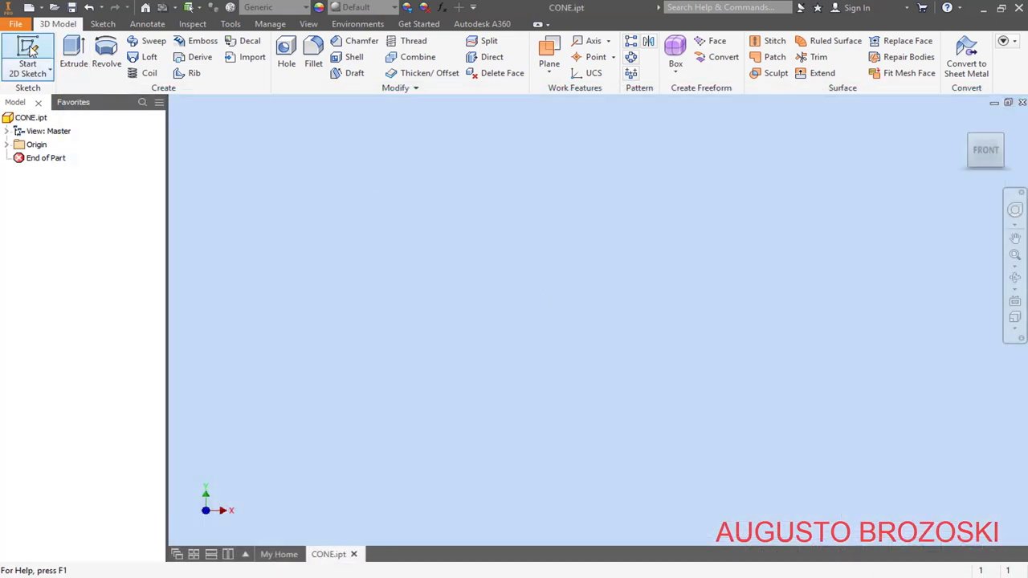
# - Start a 2D sketch on the XZ origin plane
pyautogui.click(29, 54)
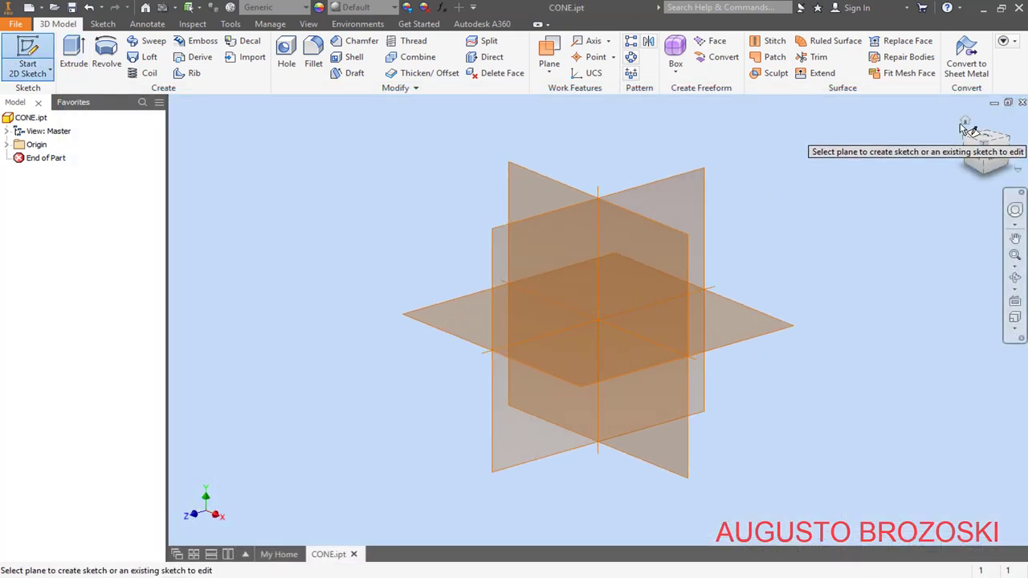
pyautogui.click(966, 125)
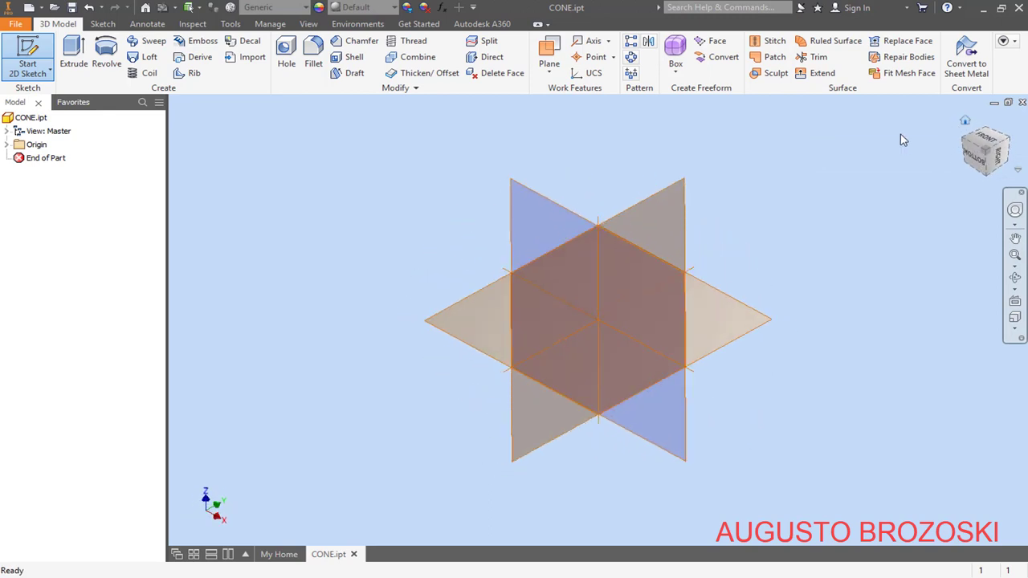
pyautogui.click(540, 195)
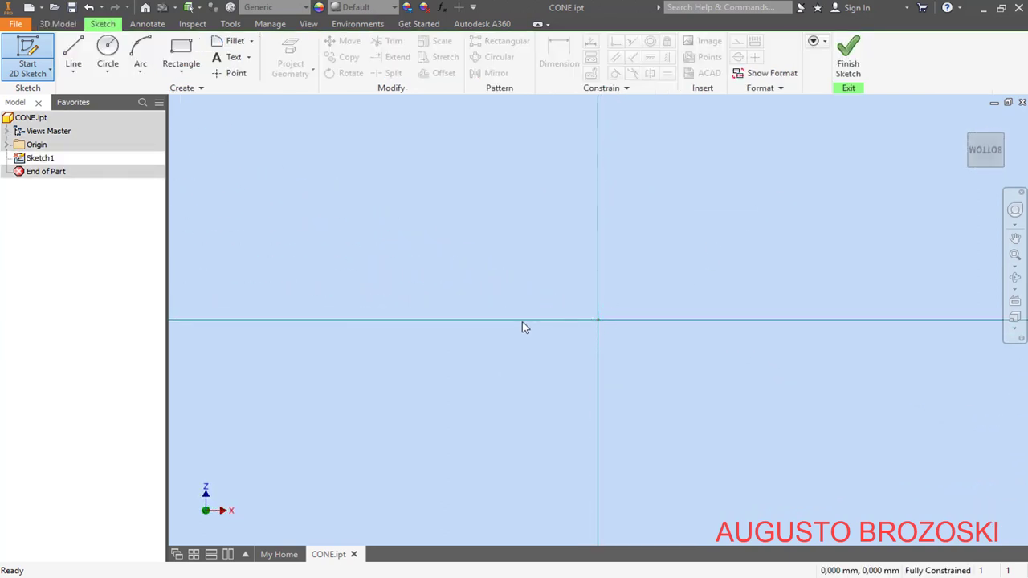
# - Sketch a horizontal line about 23.5 mm long along the X axis from the origin, and convert it to a centerline
pyautogui.click(72, 54)
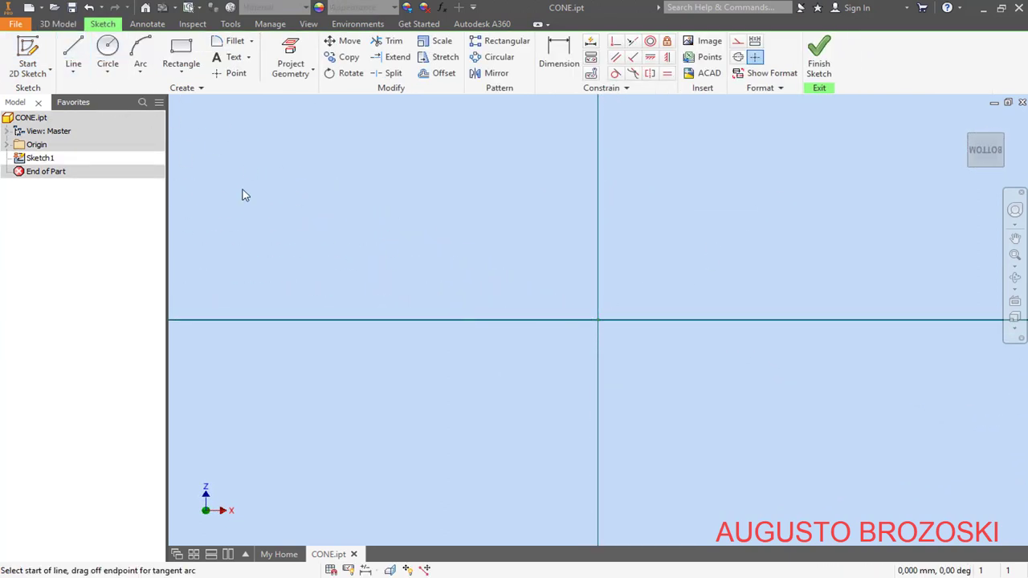
pyautogui.click(598, 320)
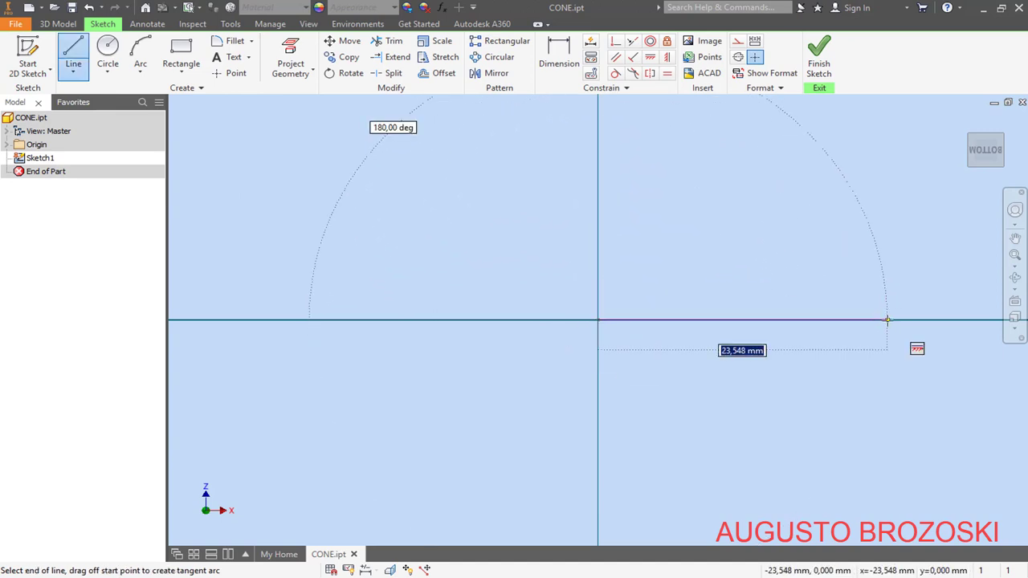
pyautogui.click(887, 321)
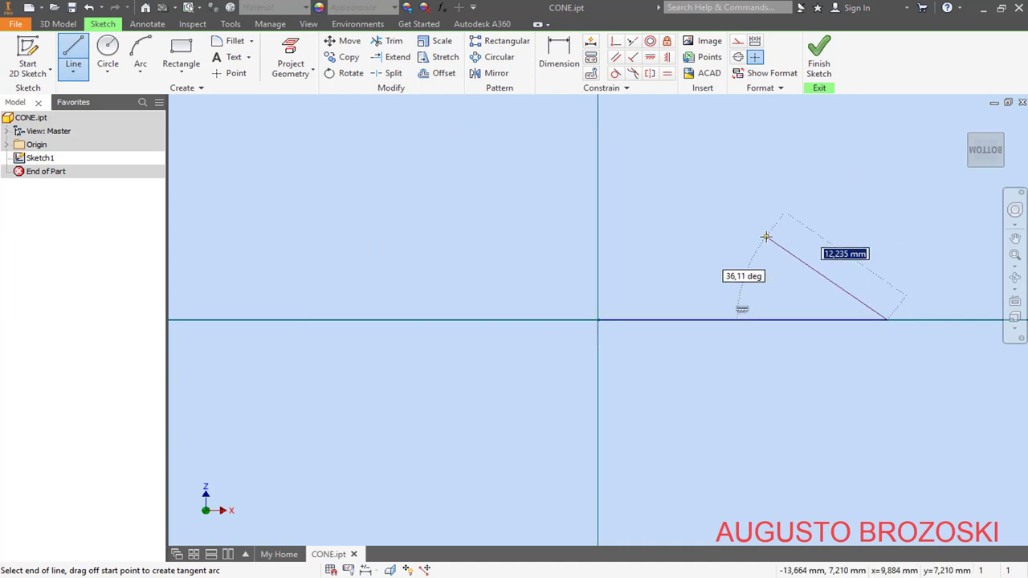
pyautogui.press('Escape')
pyautogui.click(721, 320)
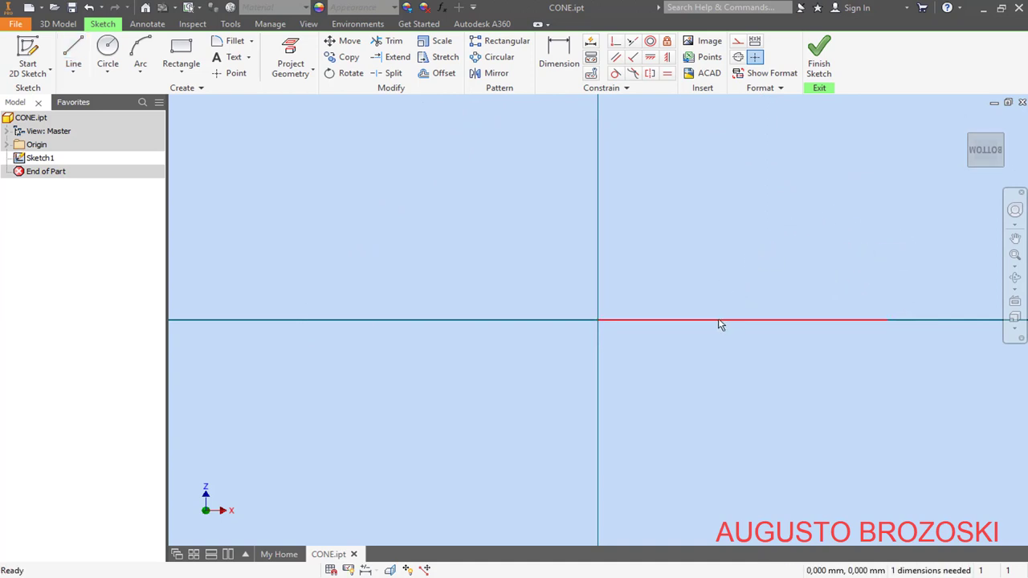
pyautogui.click(739, 58)
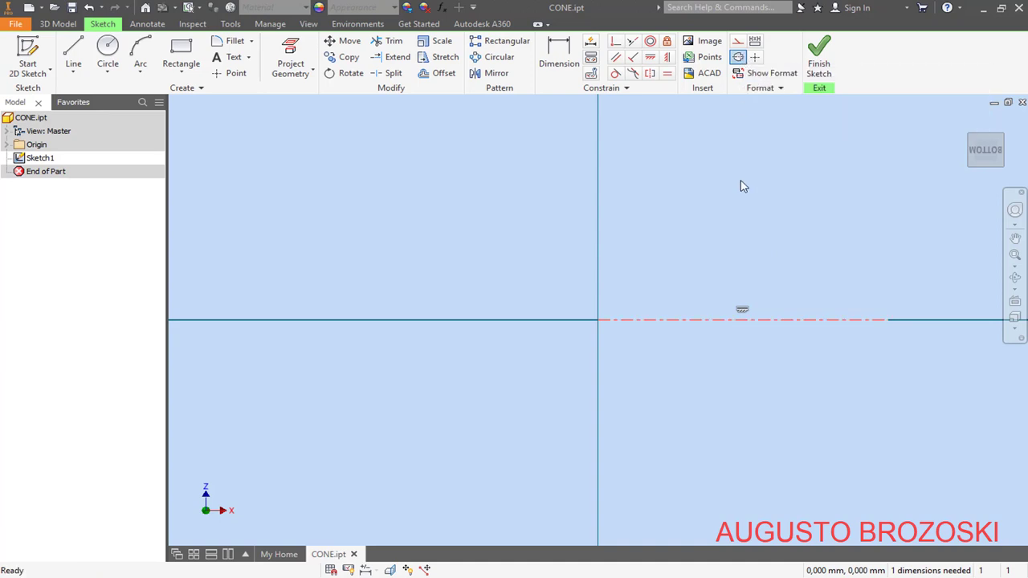
pyautogui.click(709, 217)
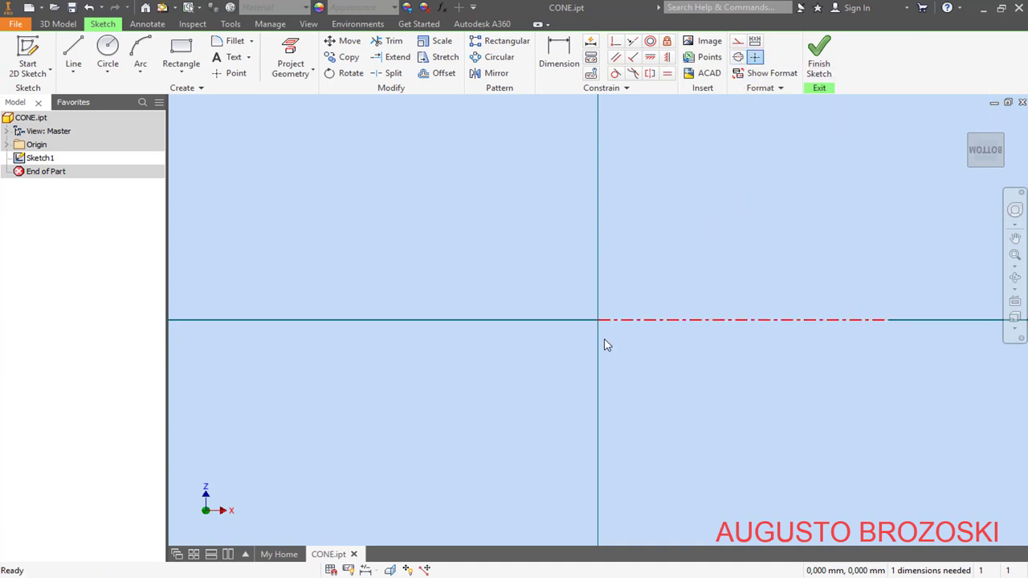
# - Switch to the inlet cone and flange PDF in Acrobat Reader and examine the dimensions of the cone's section B-B
pyautogui.hotkey('alt', 'Tab')
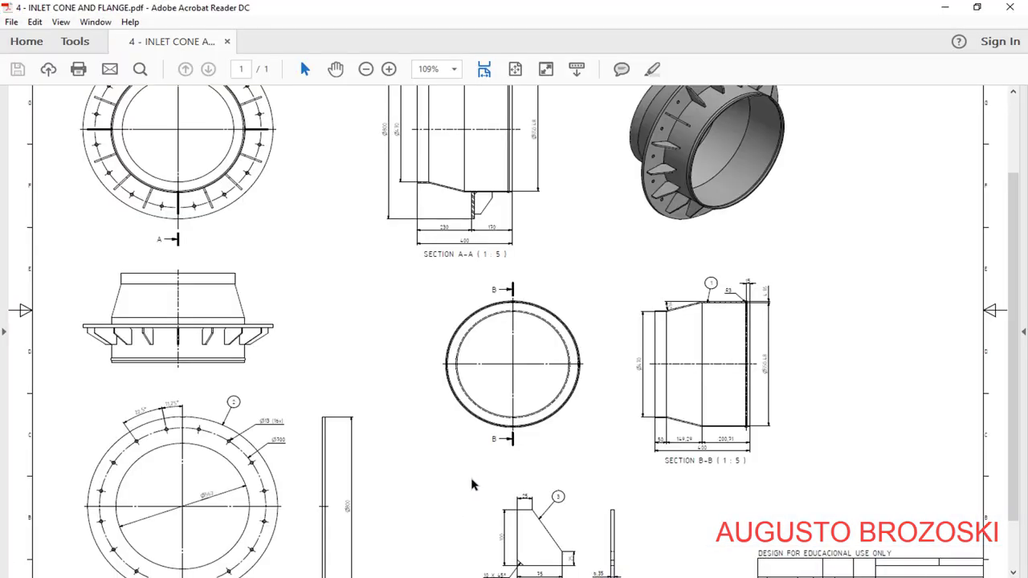
pyautogui.click(388, 70)
pyautogui.click(388, 69)
pyautogui.moveTo(474, 574); pyautogui.dragTo(657, 574)
pyautogui.scroll(-4, 606, 412)
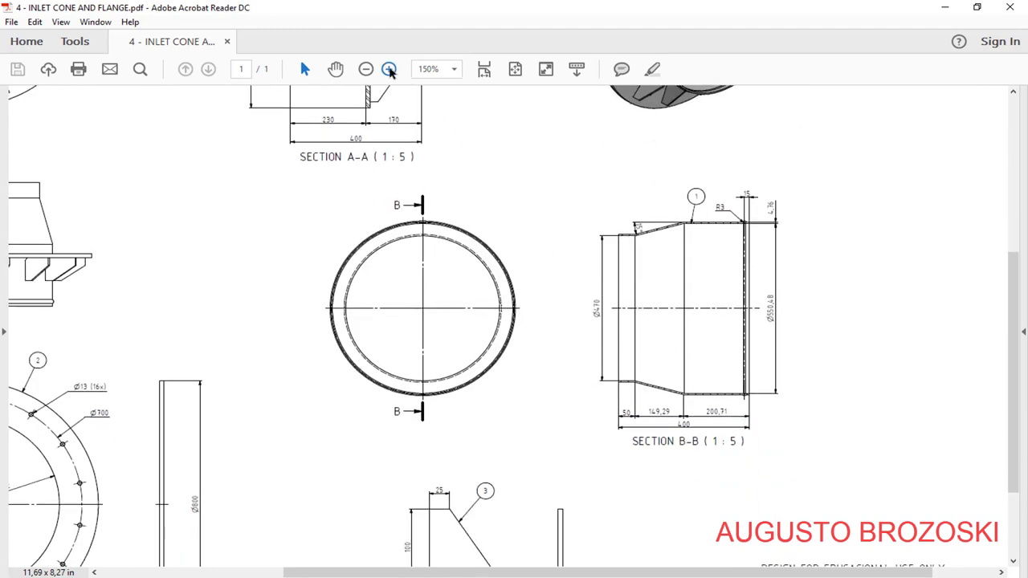
pyautogui.click(388, 69)
pyautogui.moveTo(488, 572); pyautogui.dragTo(611, 572)
pyautogui.scroll(-3, 537, 363)
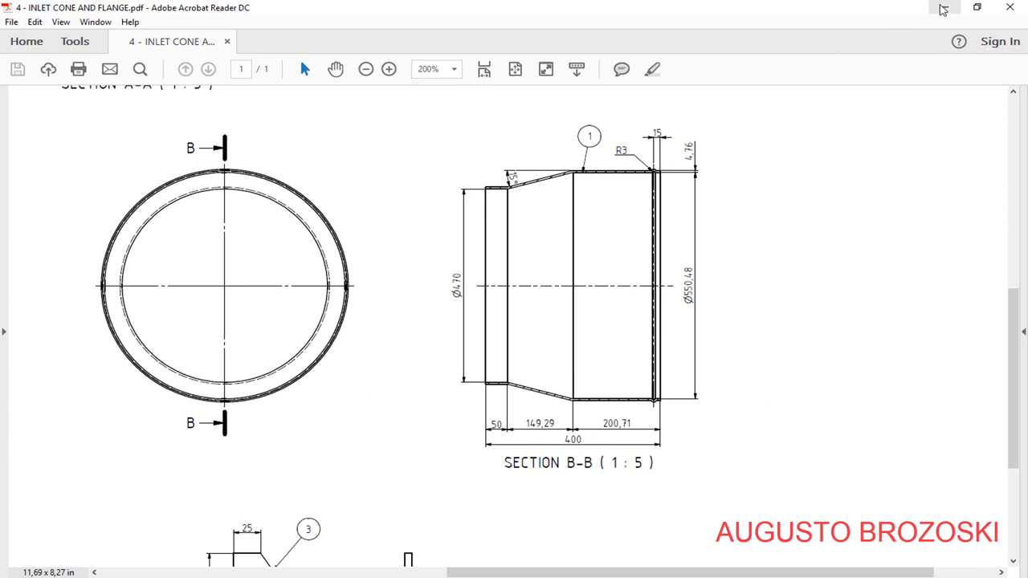
pyautogui.click(944, 9)
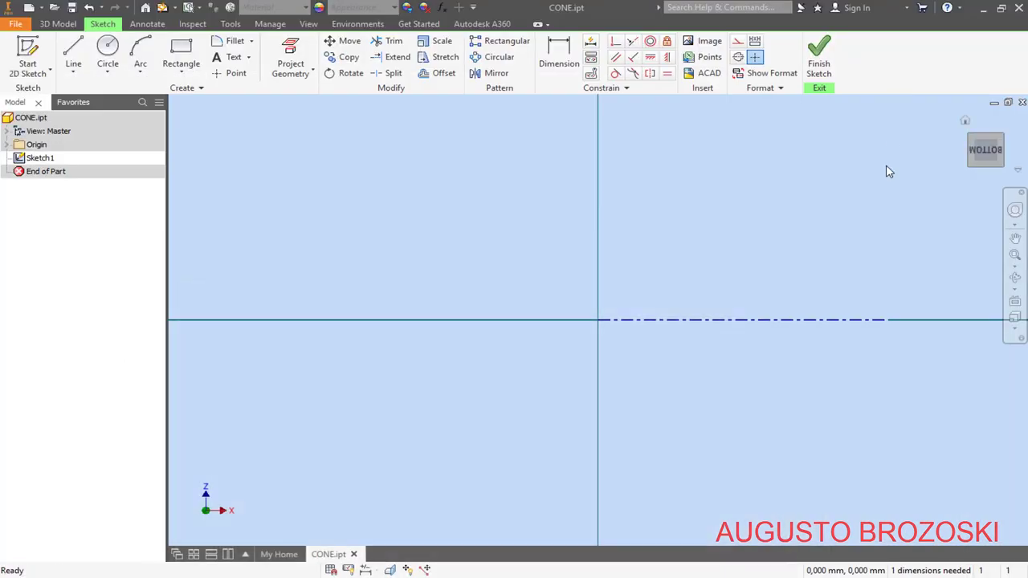
# - Dimension the centerline's length as 400 mm, and place the dimension just below the centerline
pyautogui.click(561, 80)
pyautogui.click(716, 320)
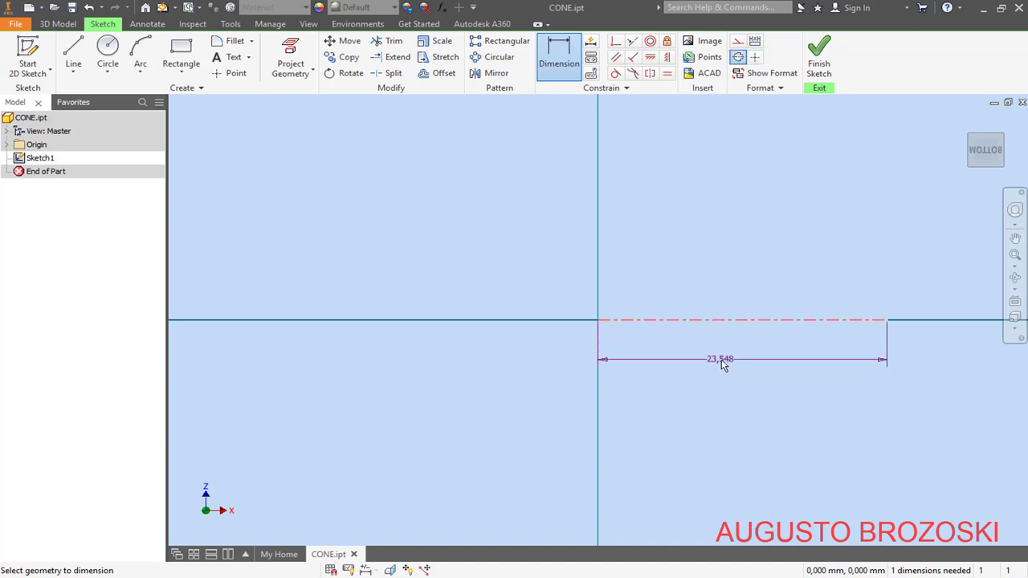
pyautogui.click(721, 369)
pyautogui.write('400')
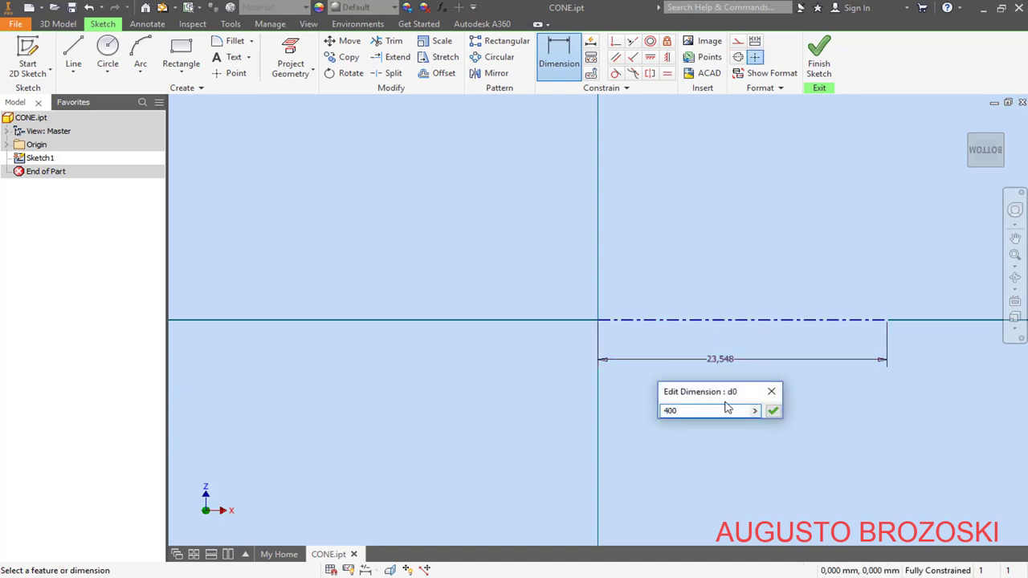
pyautogui.press('Return')
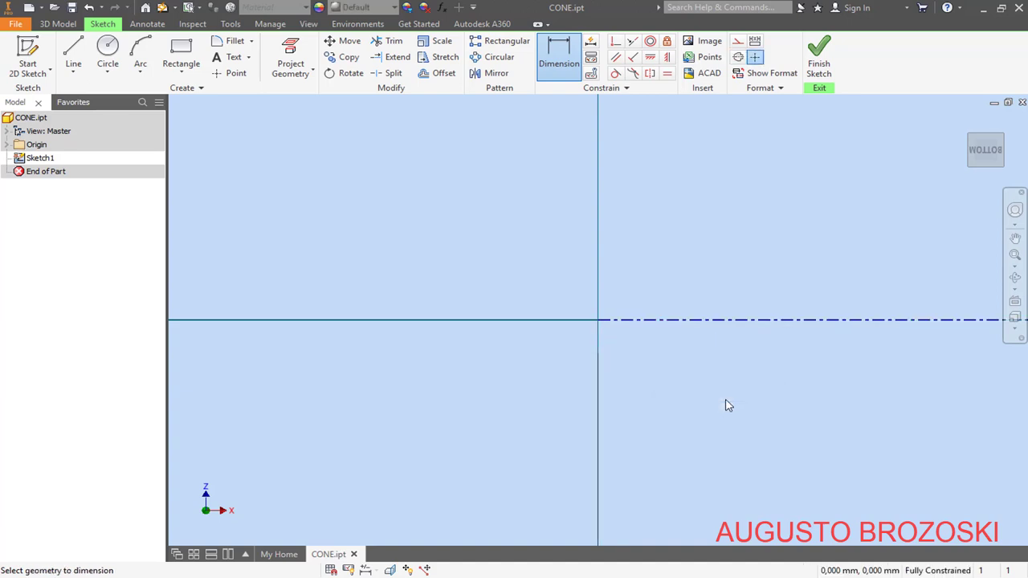
pyautogui.click(989, 155)
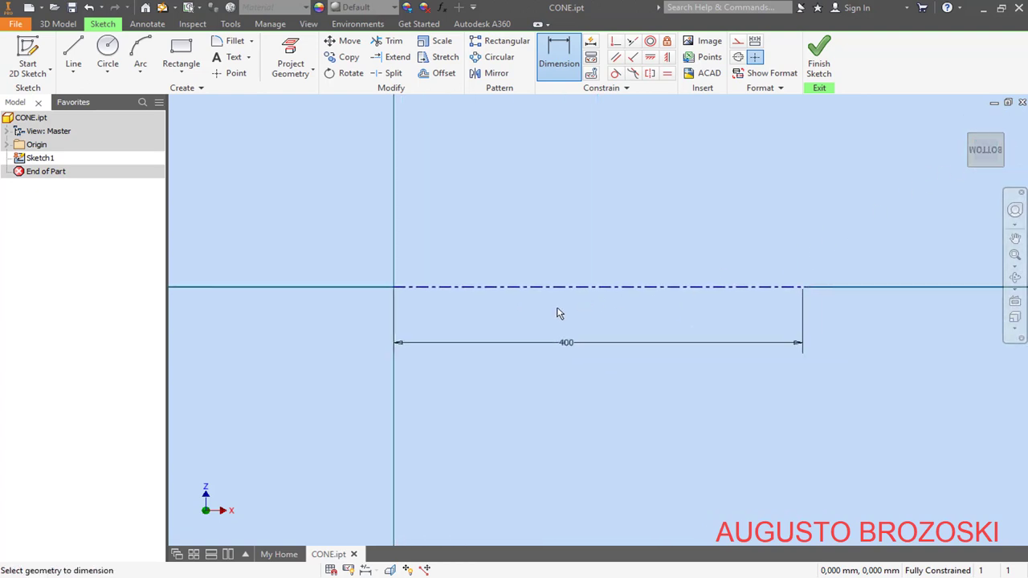
pyautogui.press('Escape')
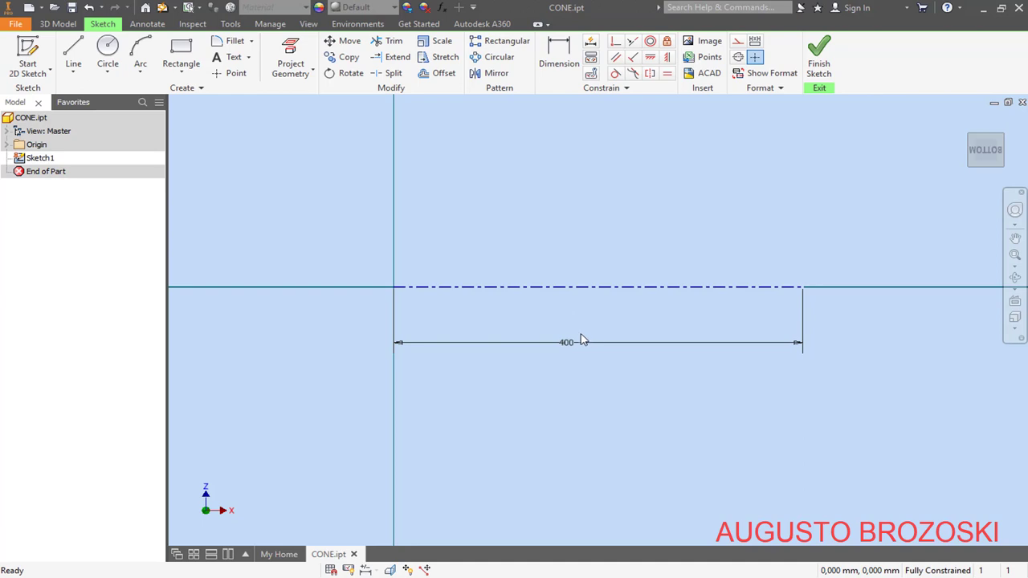
pyautogui.moveTo(578, 343); pyautogui.dragTo(595, 312)
pyautogui.click(612, 257)
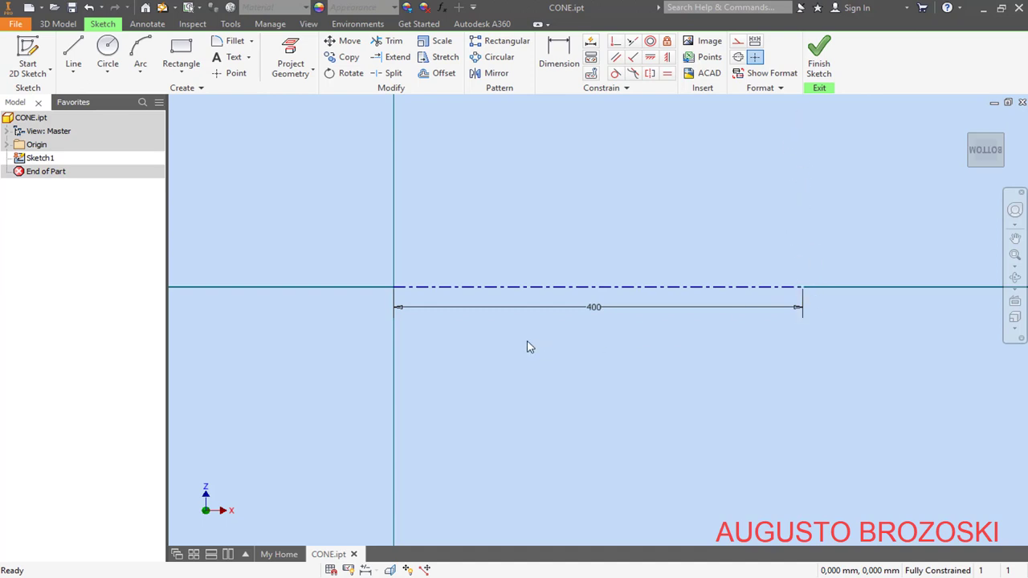
# - Sketch three connected lines above the centerline: horizontal about 108 mm from the Z axis, sloping up, and horizontal about 146 mm to above the centerline's end
pyautogui.click(73, 53)
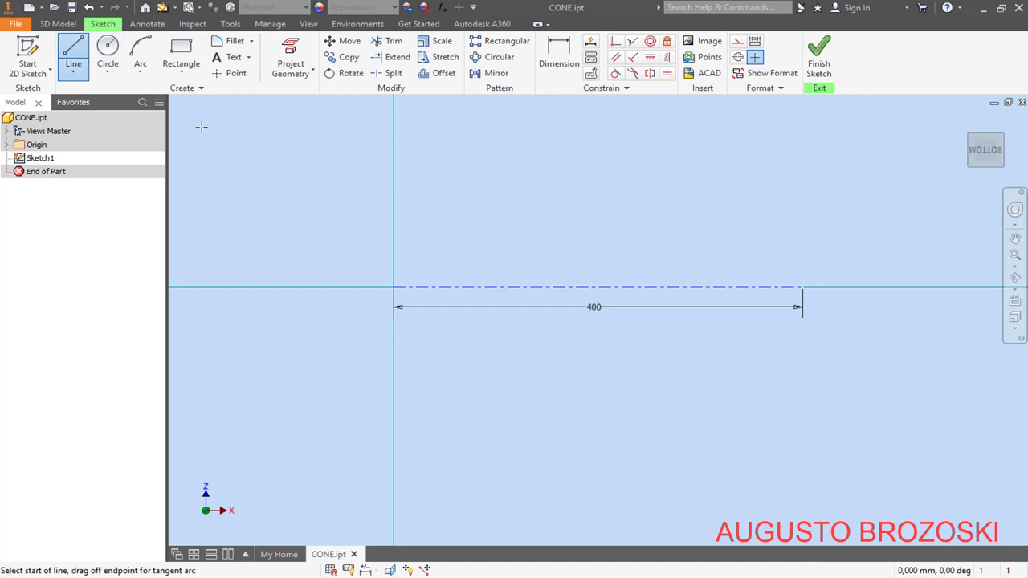
pyautogui.click(392, 145)
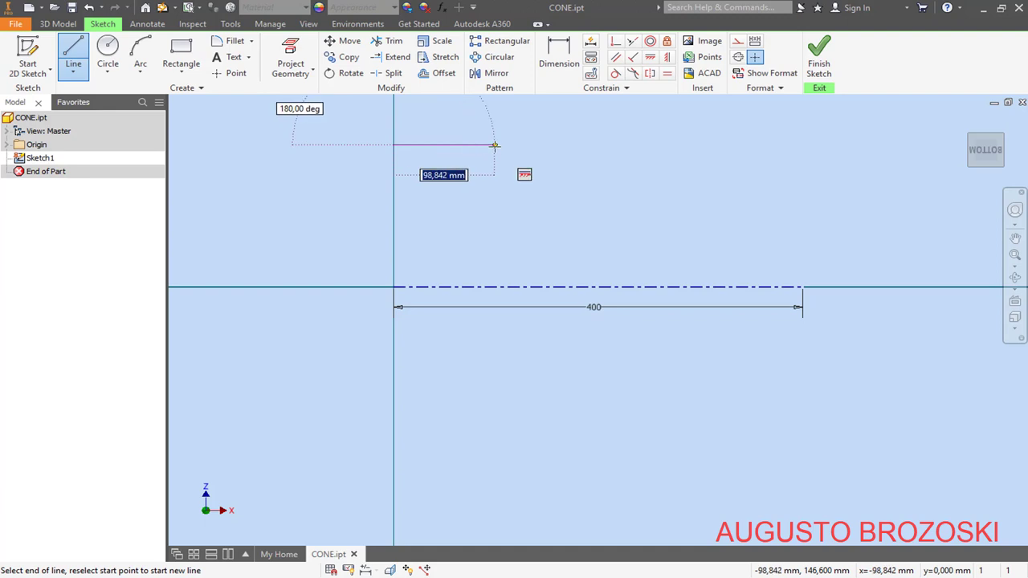
pyautogui.click(504, 146)
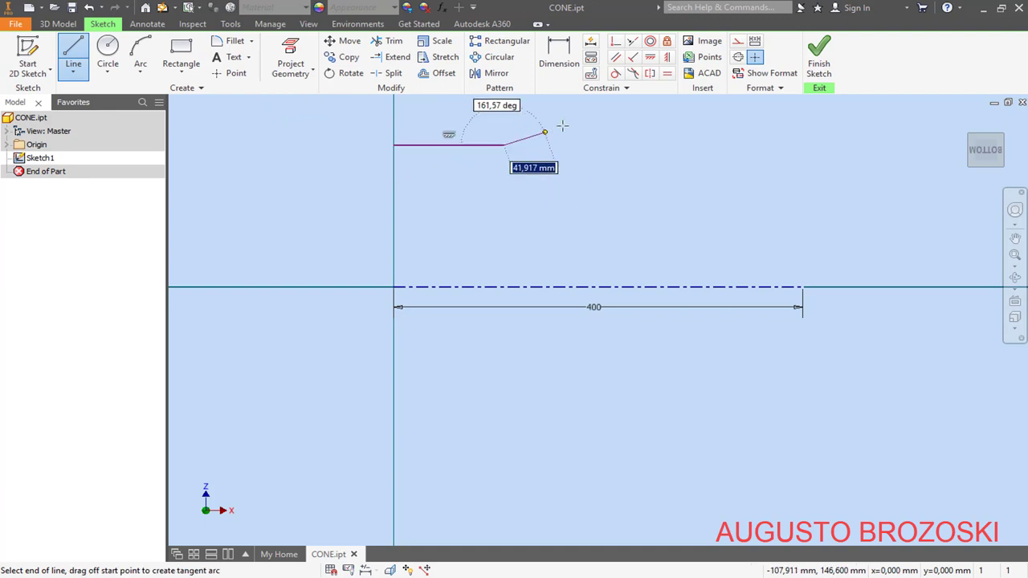
pyautogui.click(654, 106)
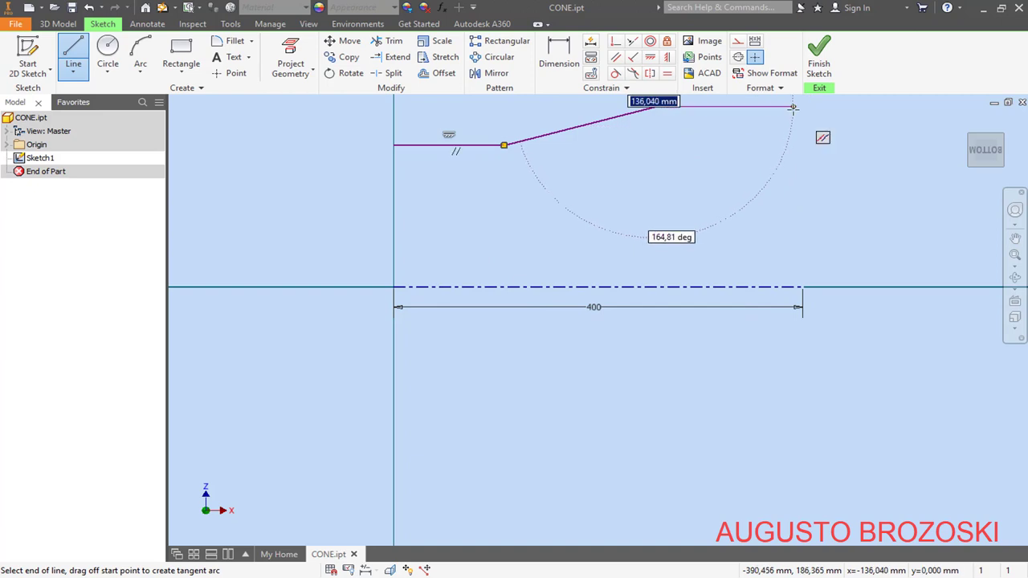
pyautogui.click(802, 107)
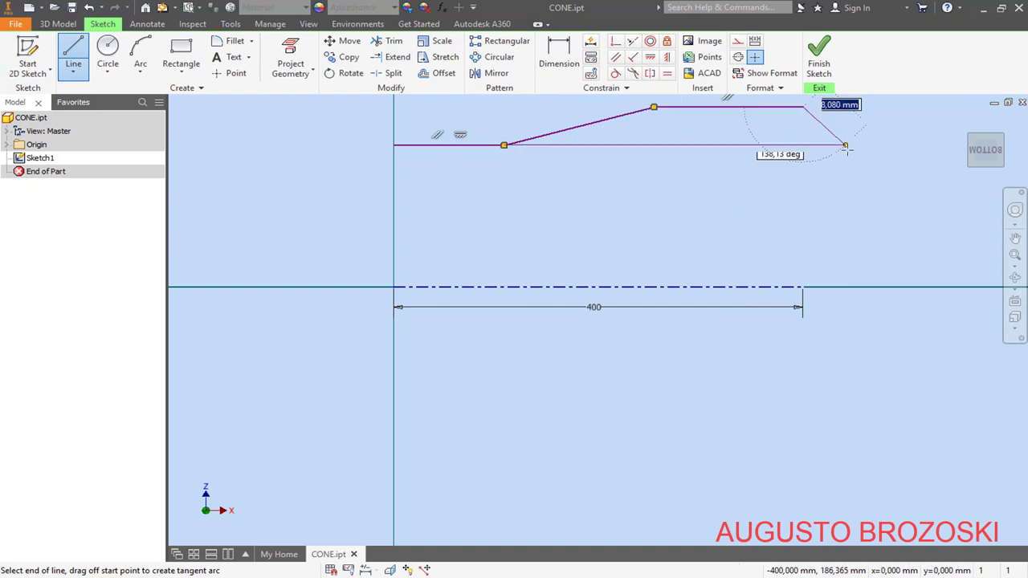
pyautogui.press('Escape')
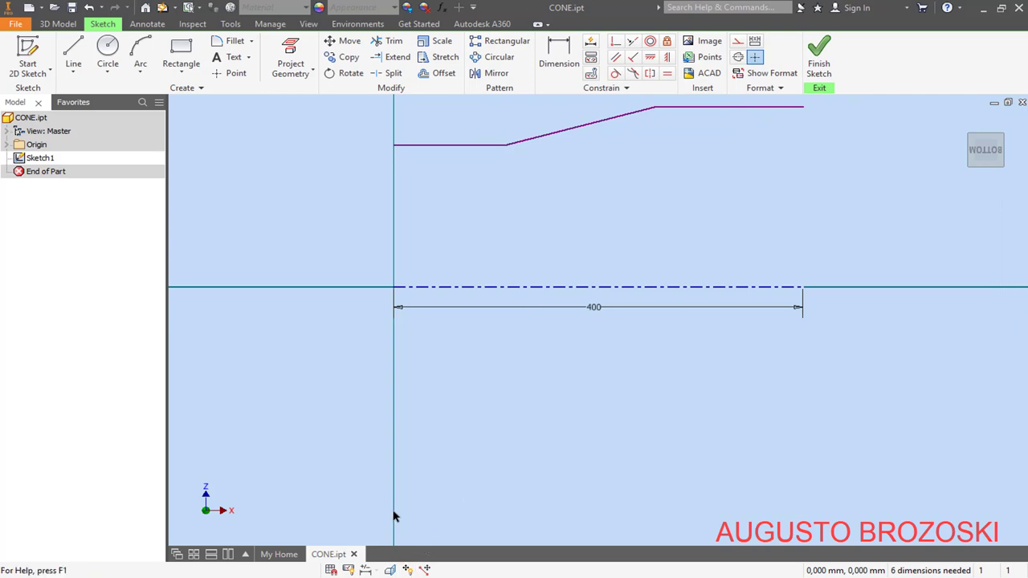
# - Check section B-B in the PDF drawing, and dimension the lower horizontal profile line's diameter about the centerline as 470 mm
pyautogui.hotkey('alt', 'Tab')
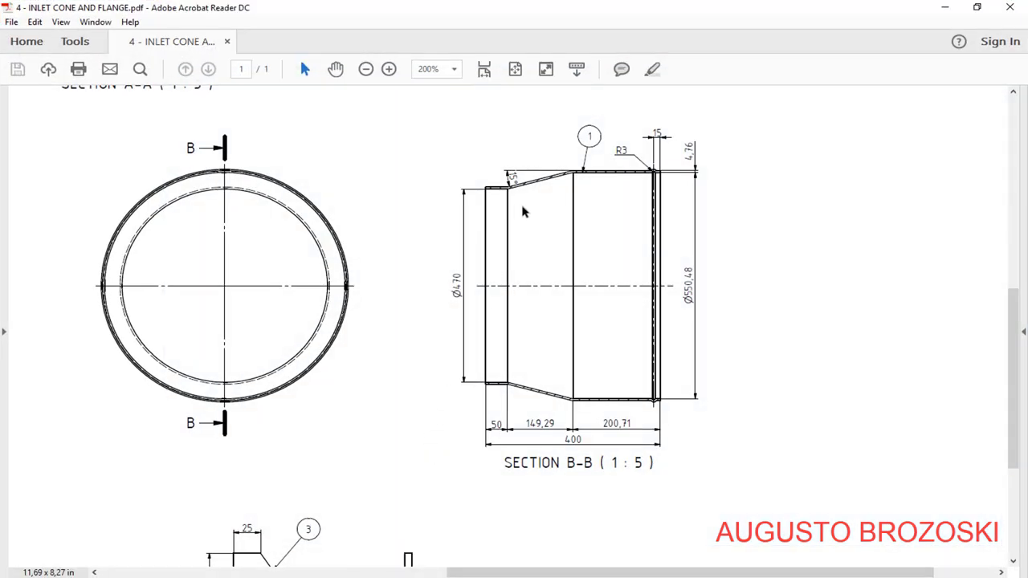
pyautogui.click(388, 69)
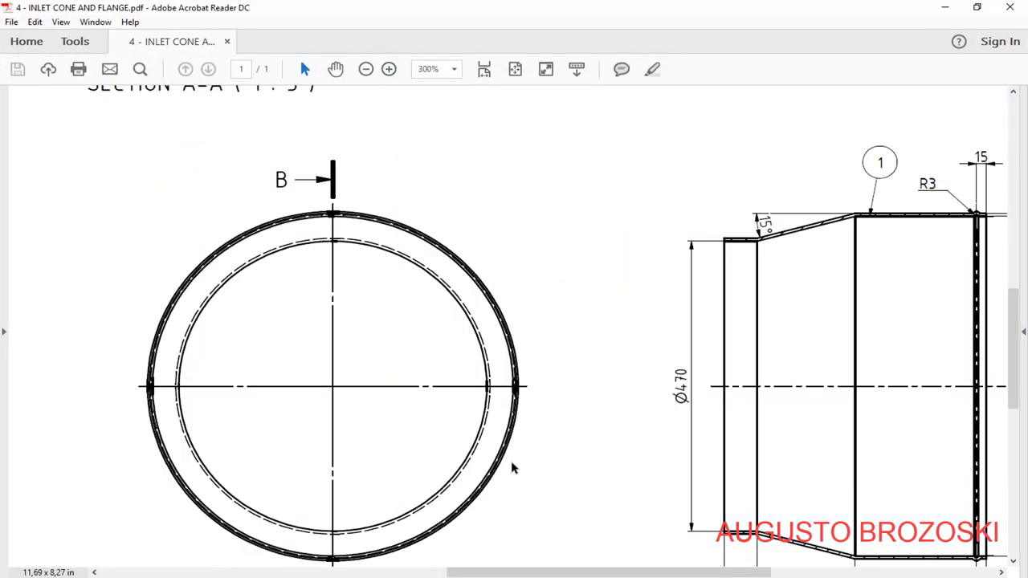
pyautogui.moveTo(534, 567); pyautogui.dragTo(654, 567)
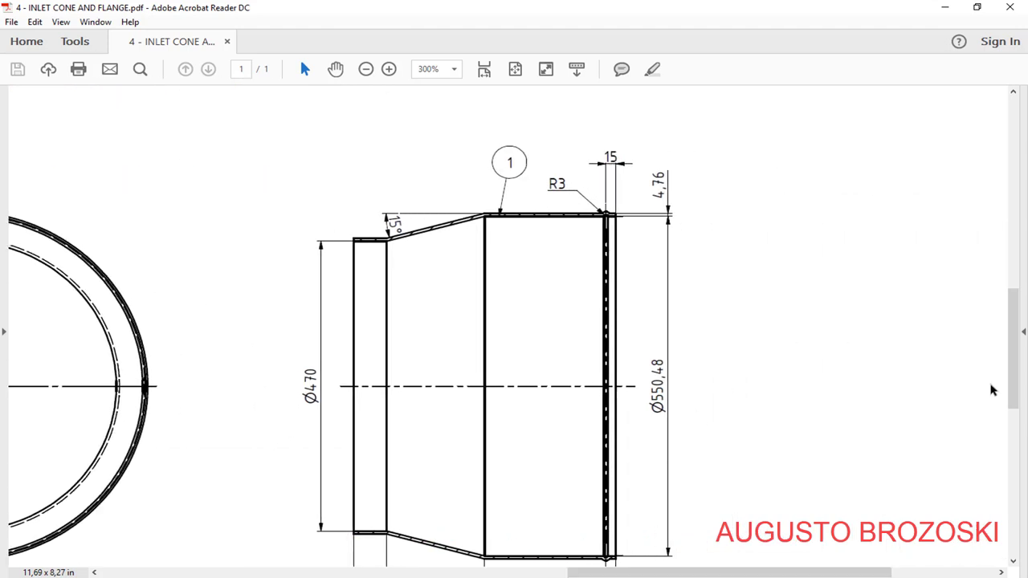
pyautogui.click(1013, 561)
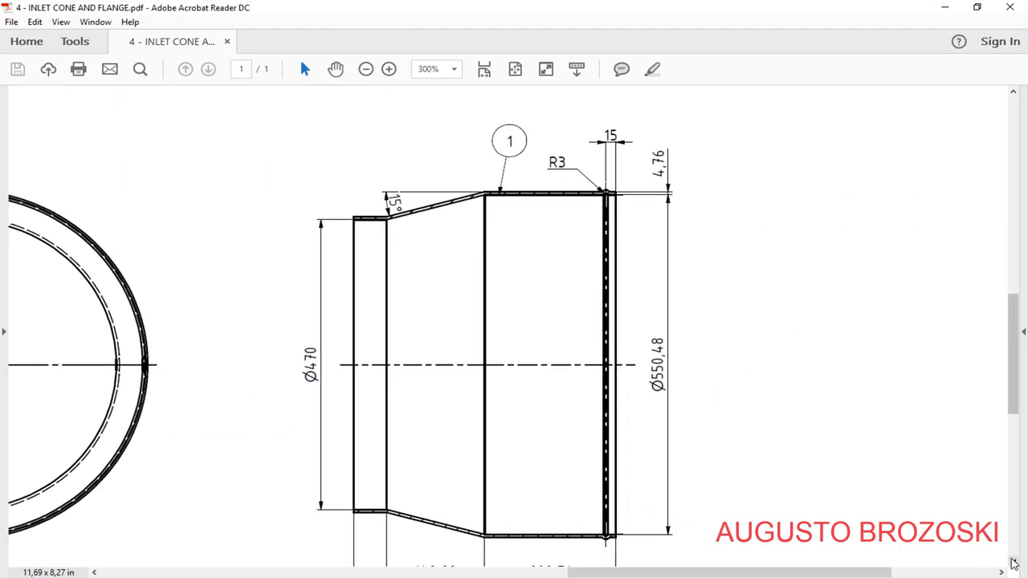
pyautogui.click(1012, 561)
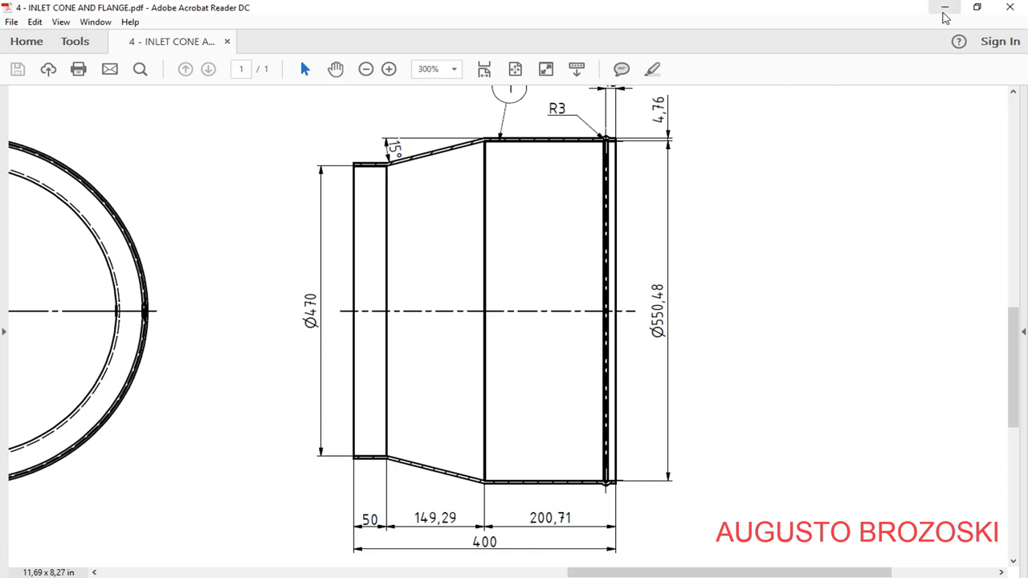
pyautogui.click(945, 12)
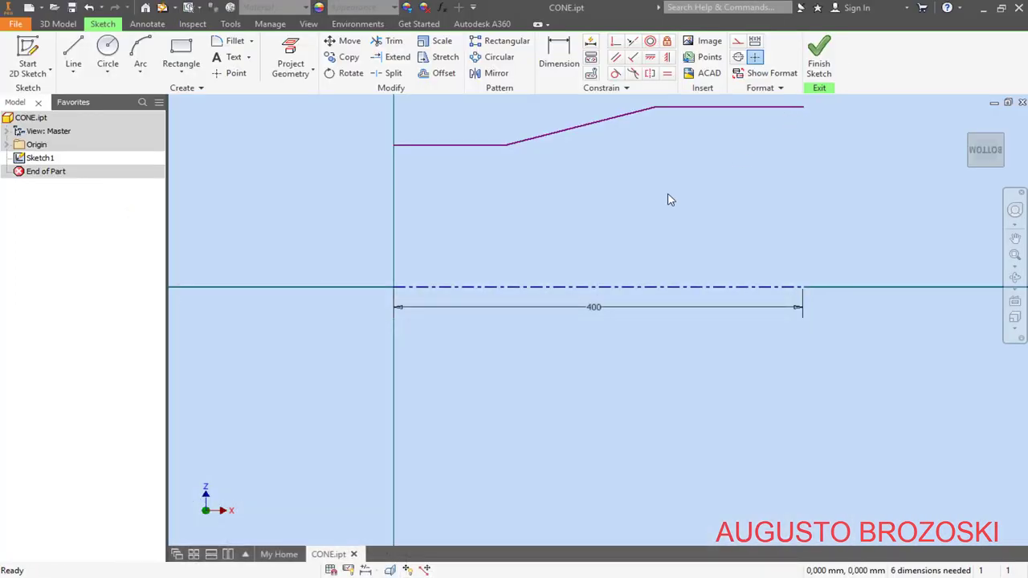
pyautogui.click(559, 54)
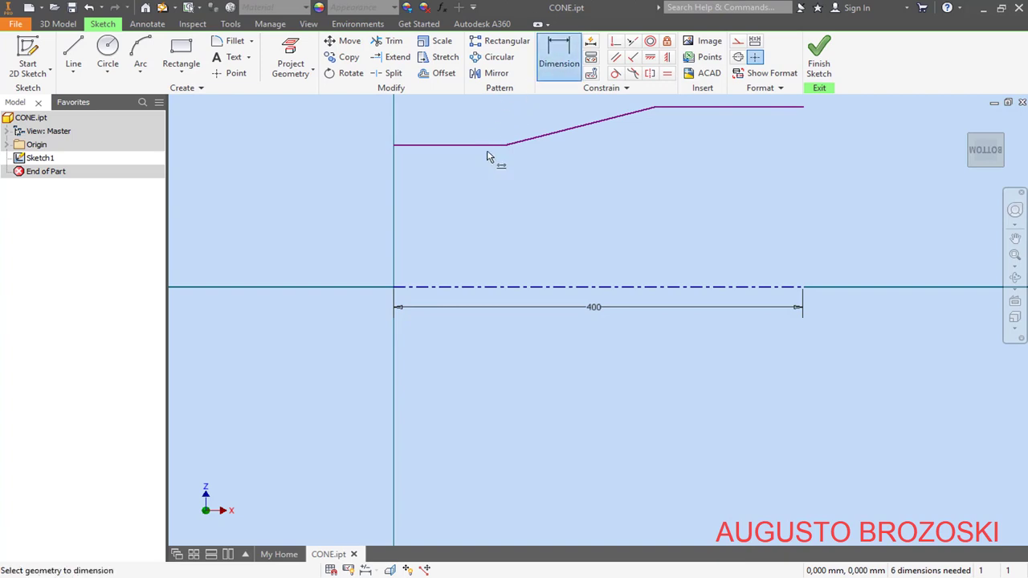
pyautogui.click(403, 147)
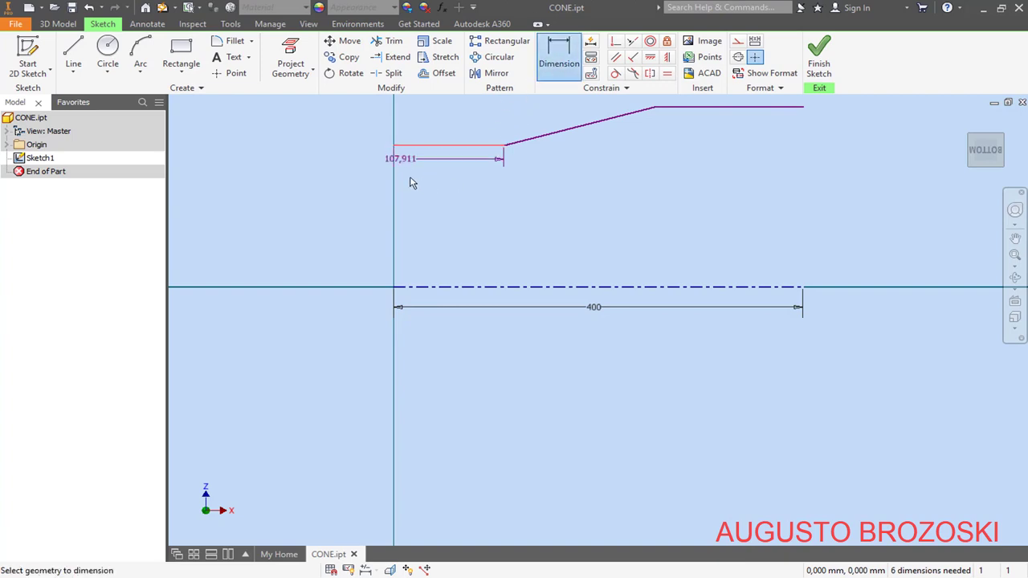
pyautogui.click(423, 288)
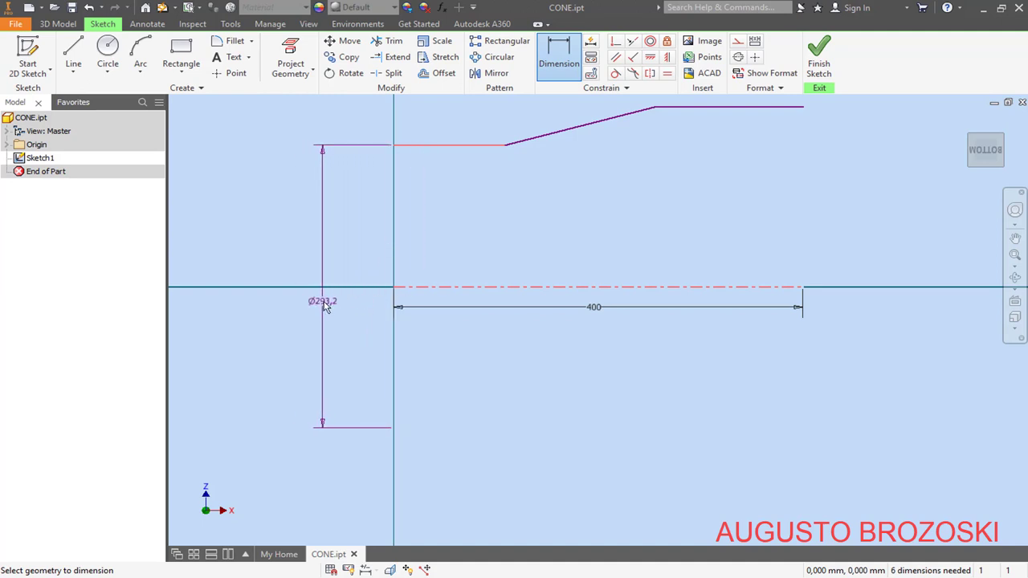
pyautogui.click(325, 307)
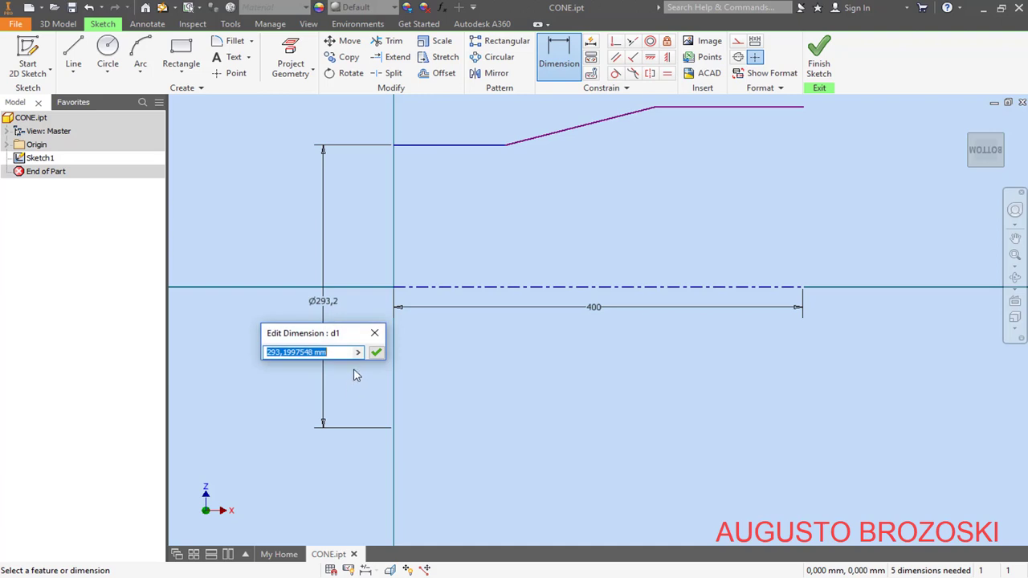
pyautogui.write('470')
pyautogui.press('Return')
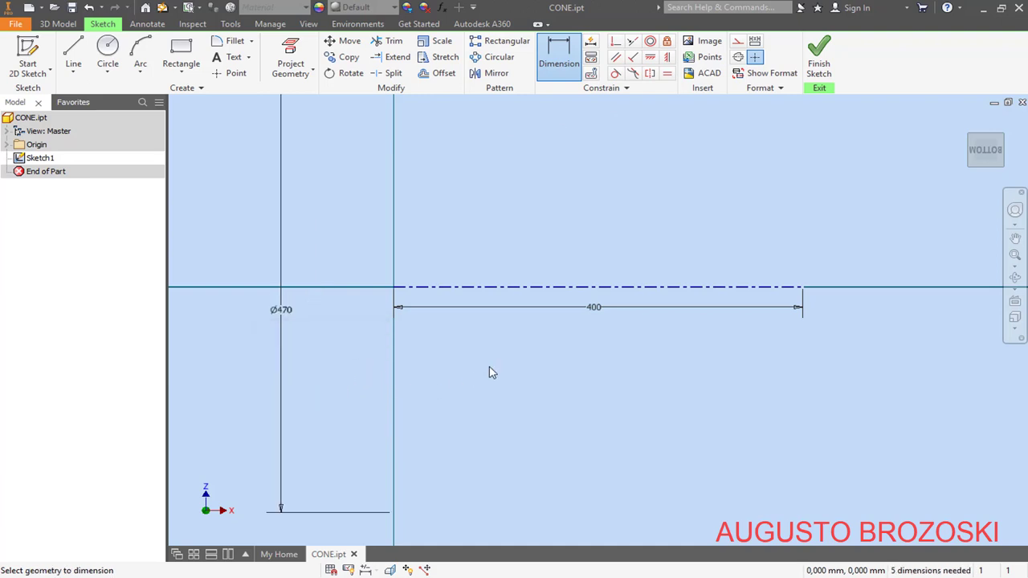
# - Dimension the upper horizontal profile line's diameter about the centerline as 550,48 mm
pyautogui.click(988, 150)
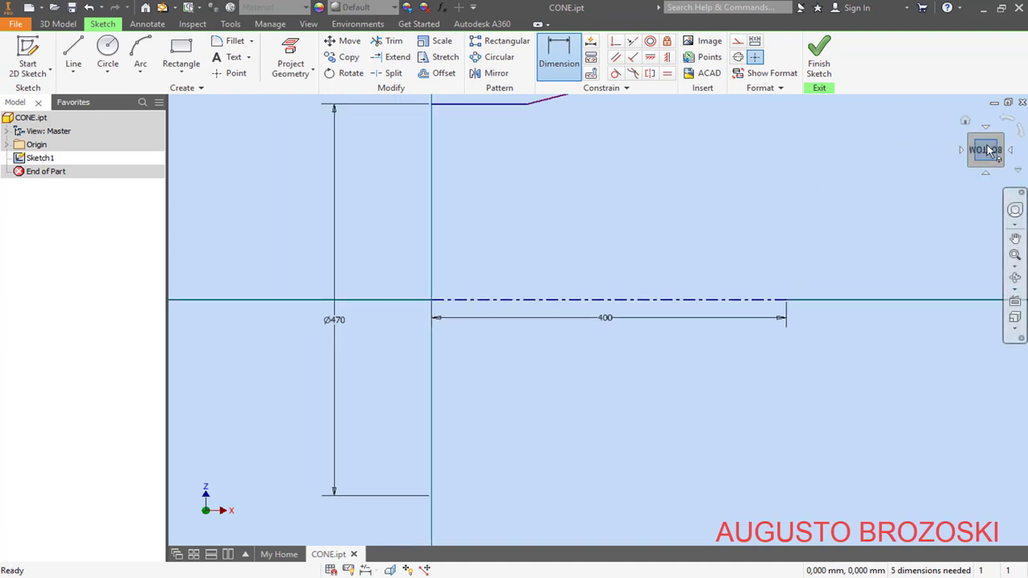
pyautogui.click(745, 190)
pyautogui.click(737, 330)
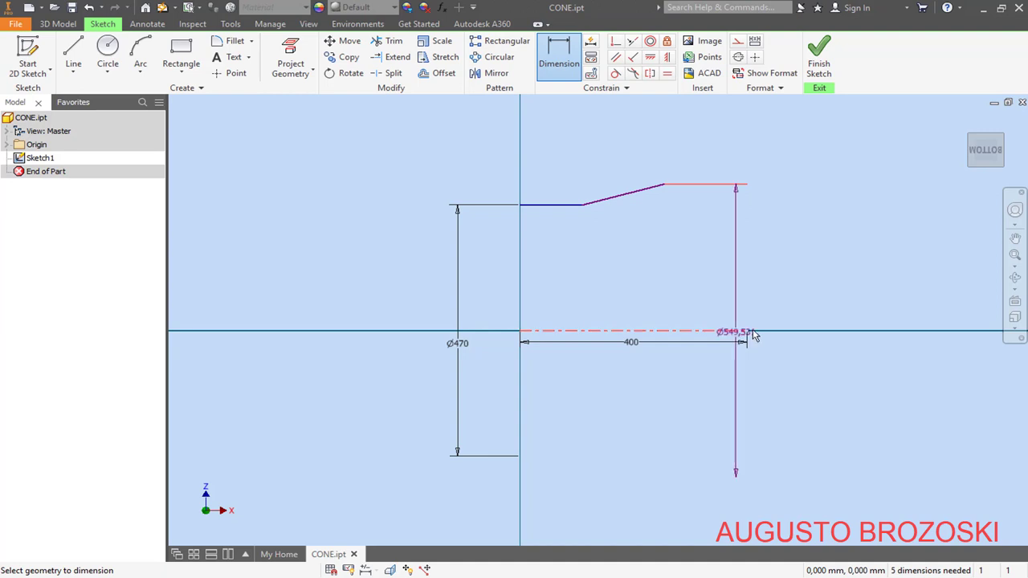
pyautogui.click(822, 317)
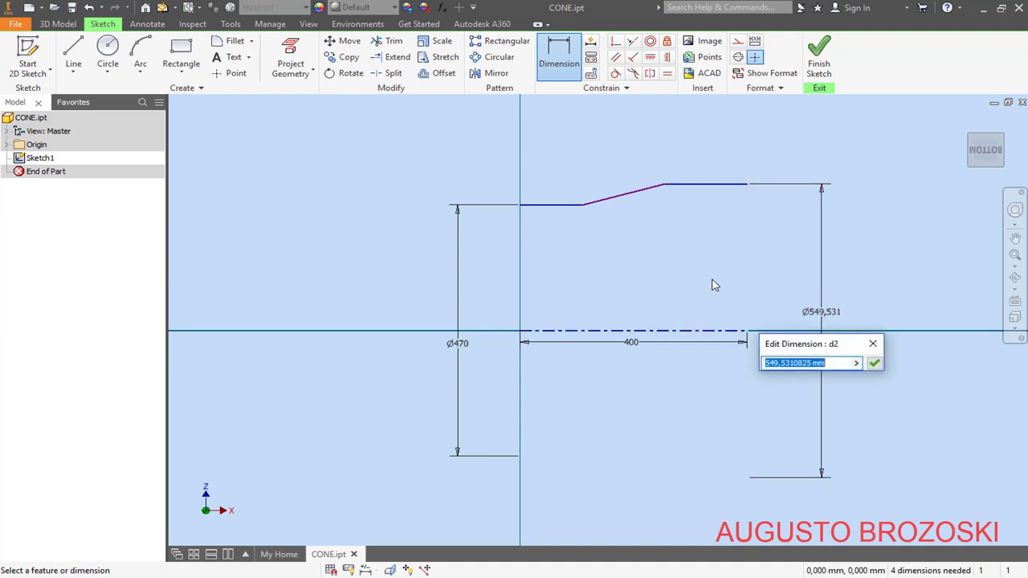
pyautogui.write('550,48')
pyautogui.press('Return')
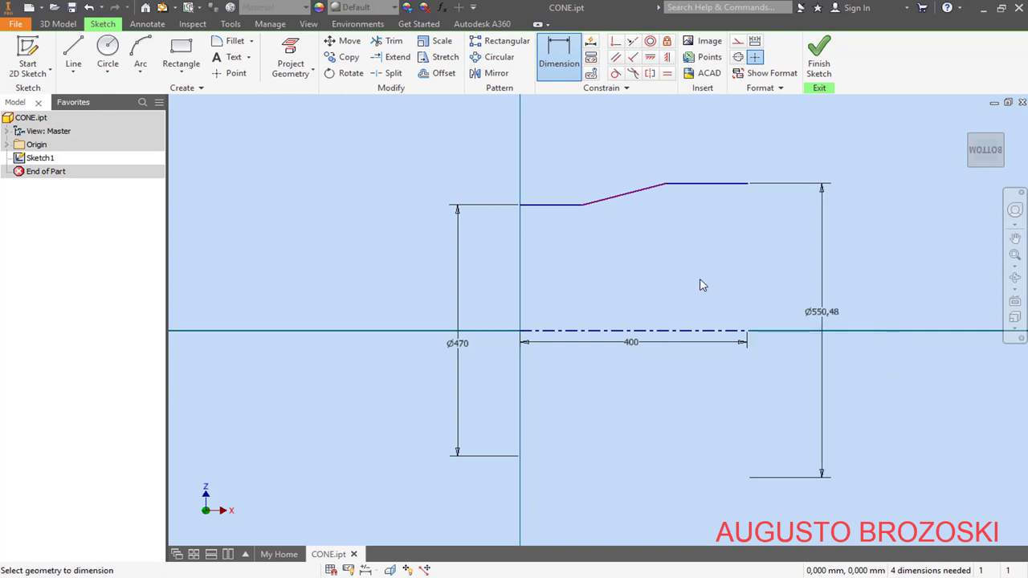
# - Dimension the angle between the sloped line and the upper horizontal line as 15 degrees
pyautogui.click(681, 185)
pyautogui.click(614, 197)
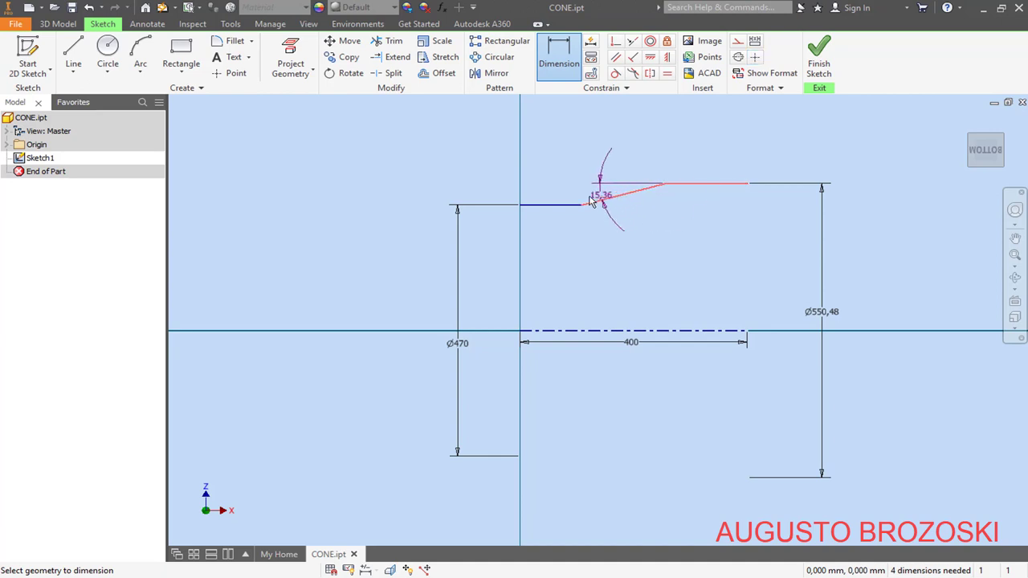
pyautogui.click(553, 202)
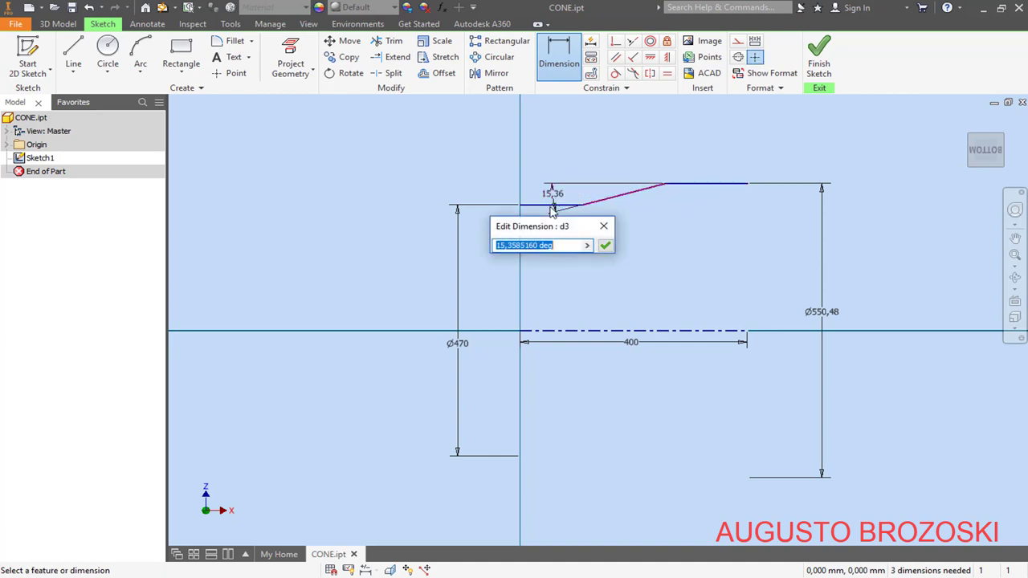
pyautogui.write('1')
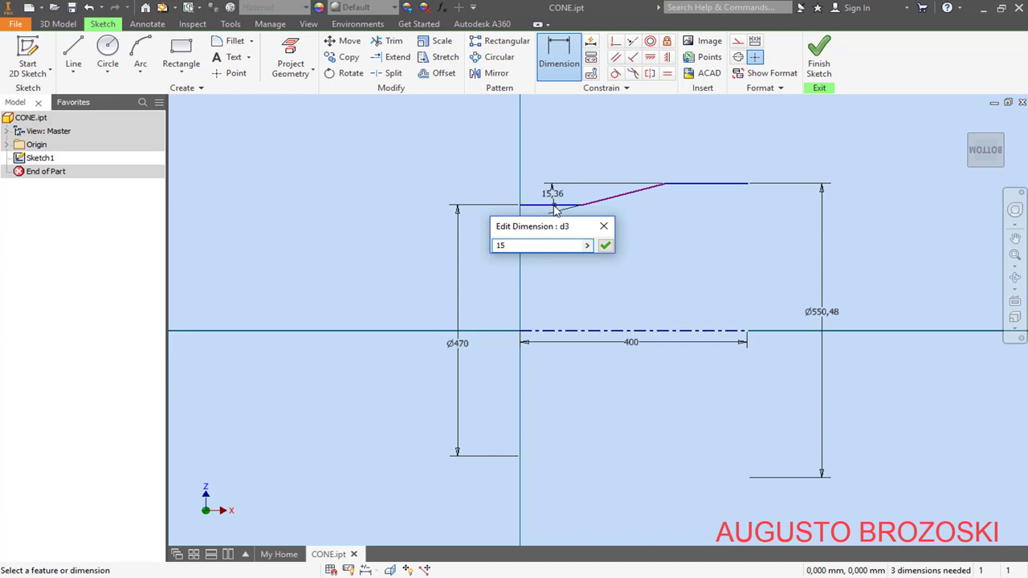
pyautogui.write('5')
pyautogui.press('Return')
pyautogui.press('Escape')
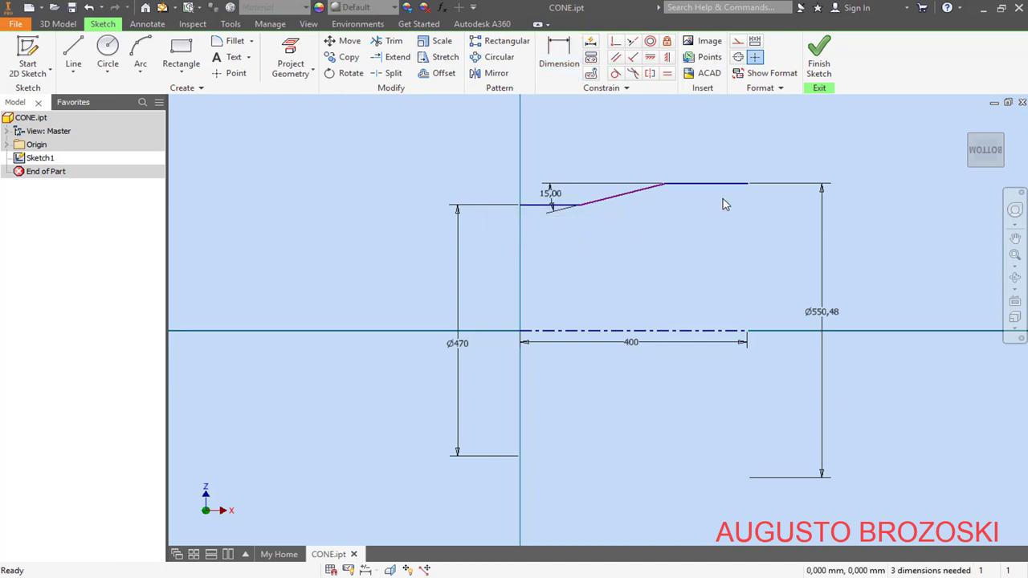
# - Check the section lengths in the PDF drawing, and dimension the lower horizontal profile line's length as 50 mm
pyautogui.hotkey('alt', 'Tab')
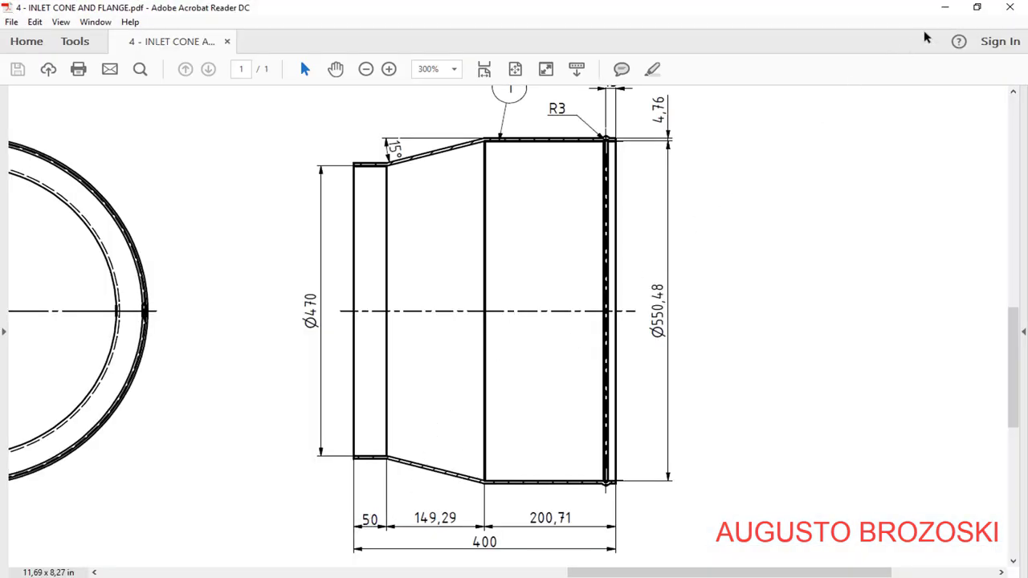
pyautogui.click(944, 8)
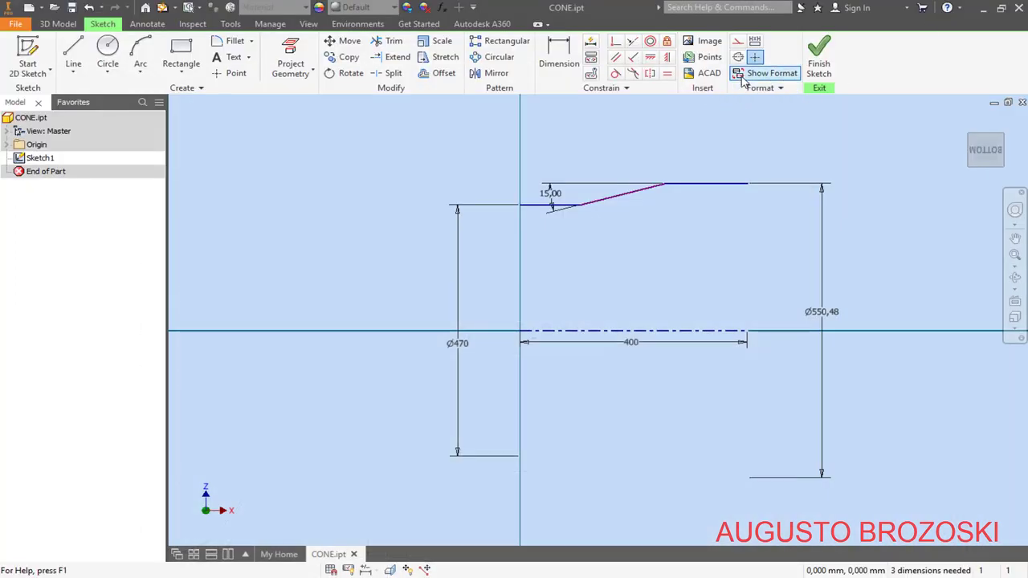
pyautogui.click(567, 53)
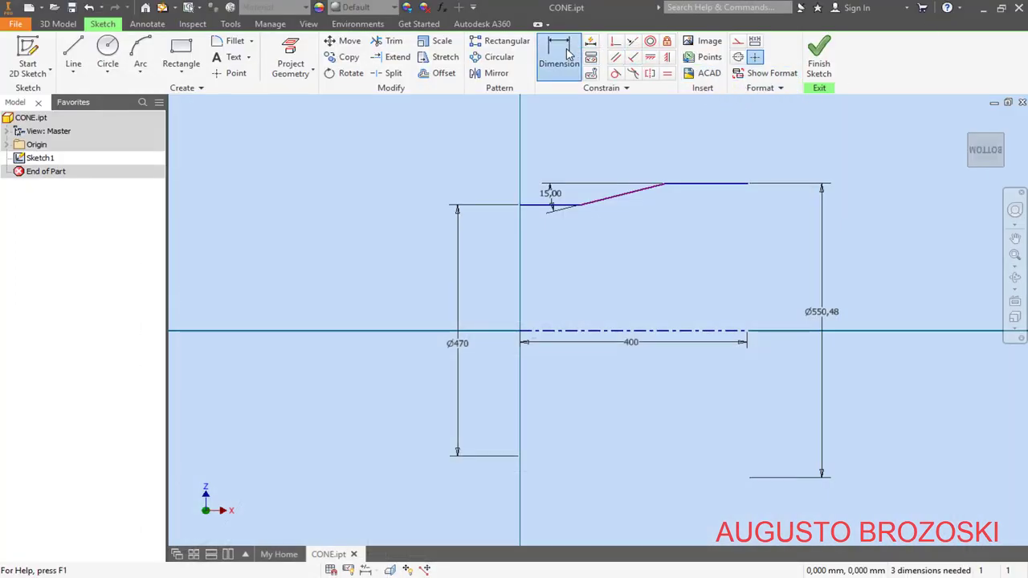
pyautogui.click(535, 206)
pyautogui.click(543, 239)
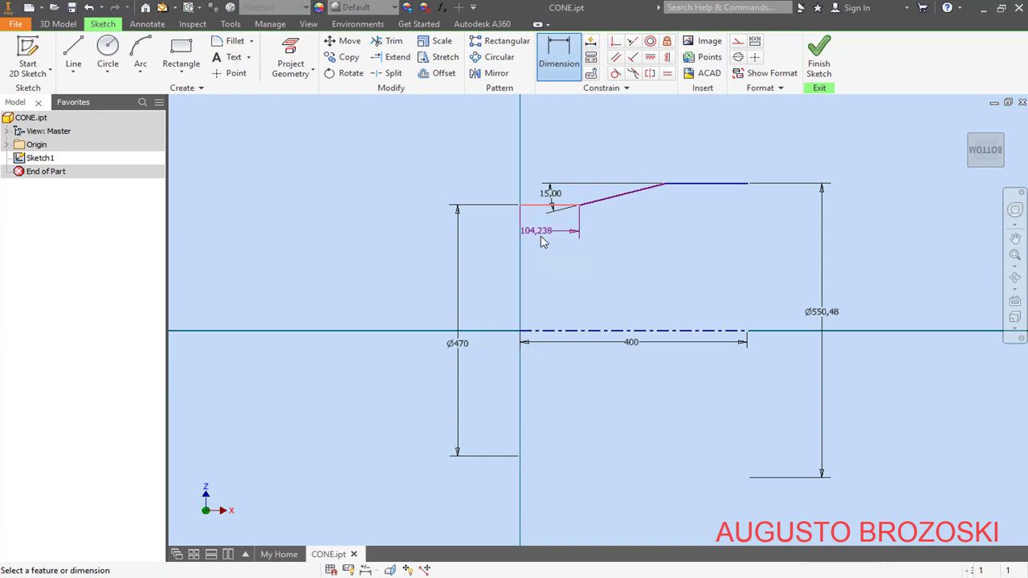
pyautogui.write('5')
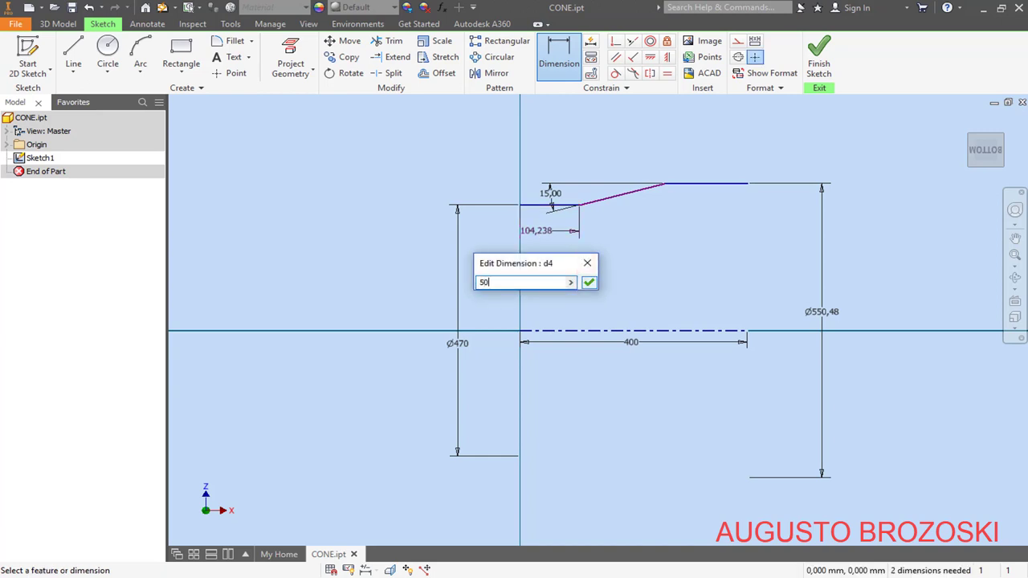
pyautogui.write('0')
pyautogui.press('Return')
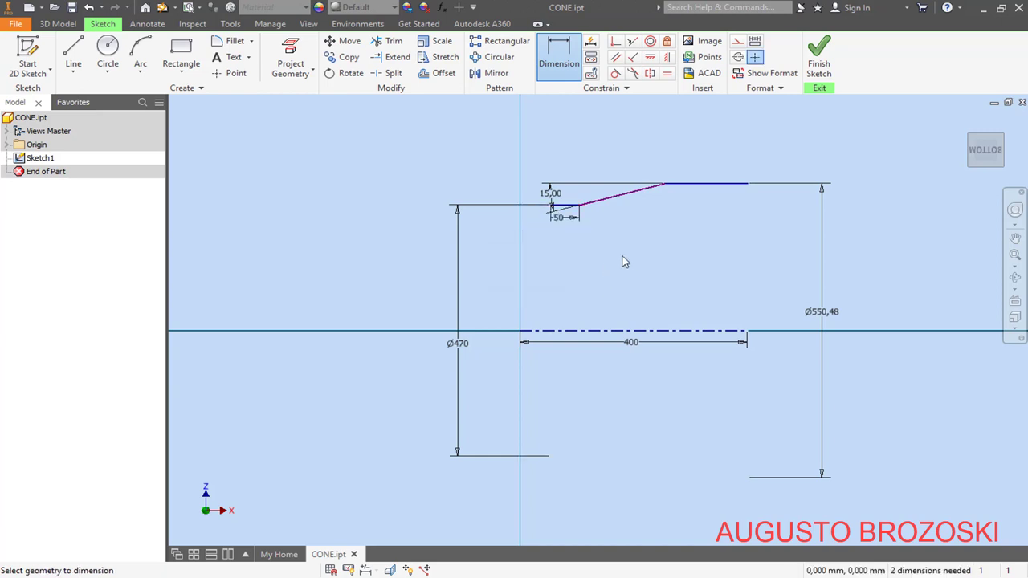
# - Dimension the upper horizontal profile line's length as 200,71 mm
pyautogui.click(698, 187)
pyautogui.click(710, 160)
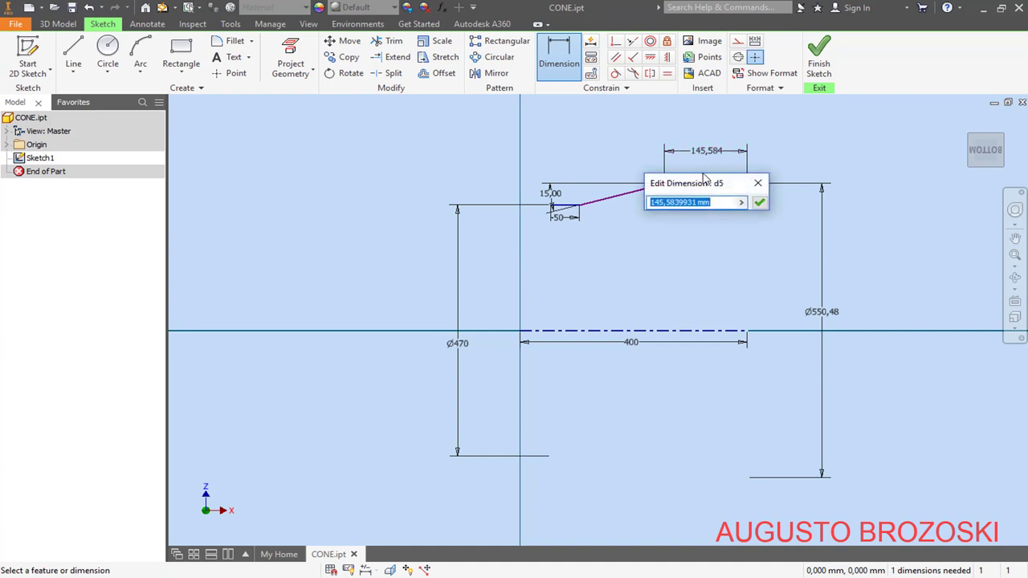
pyautogui.write('200.7')
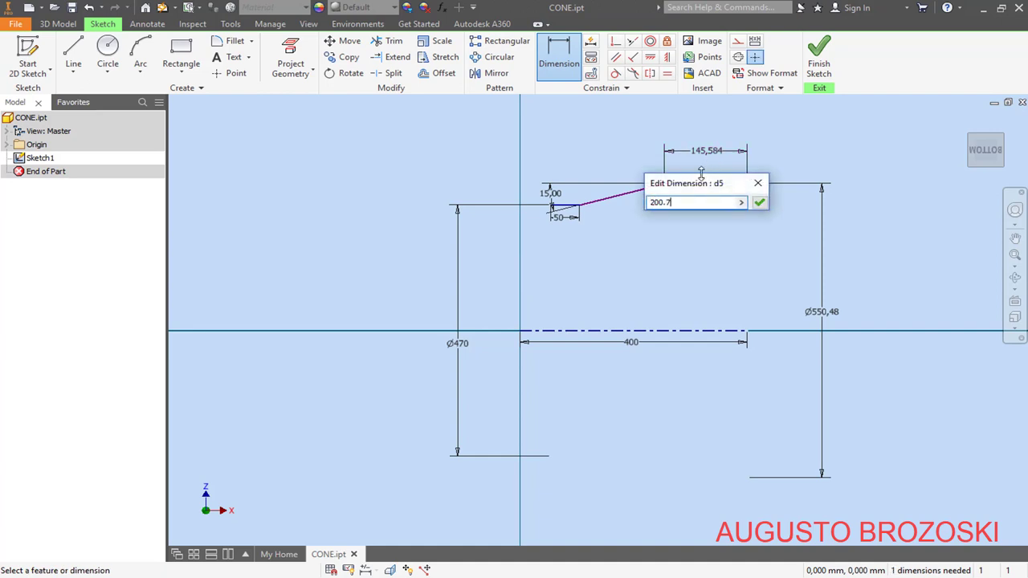
pyautogui.write('1')
pyautogui.press('Return')
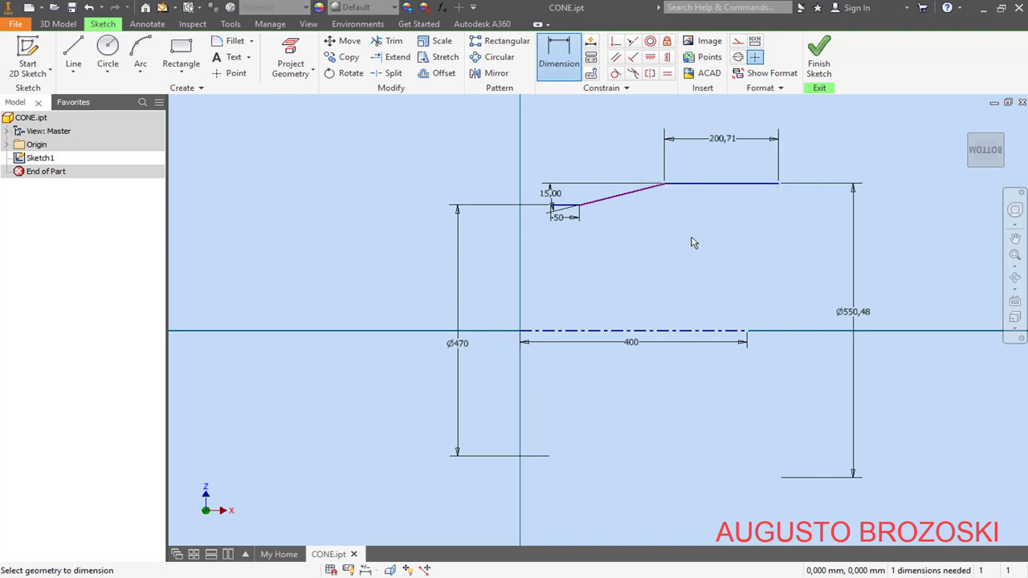
pyautogui.press('Escape')
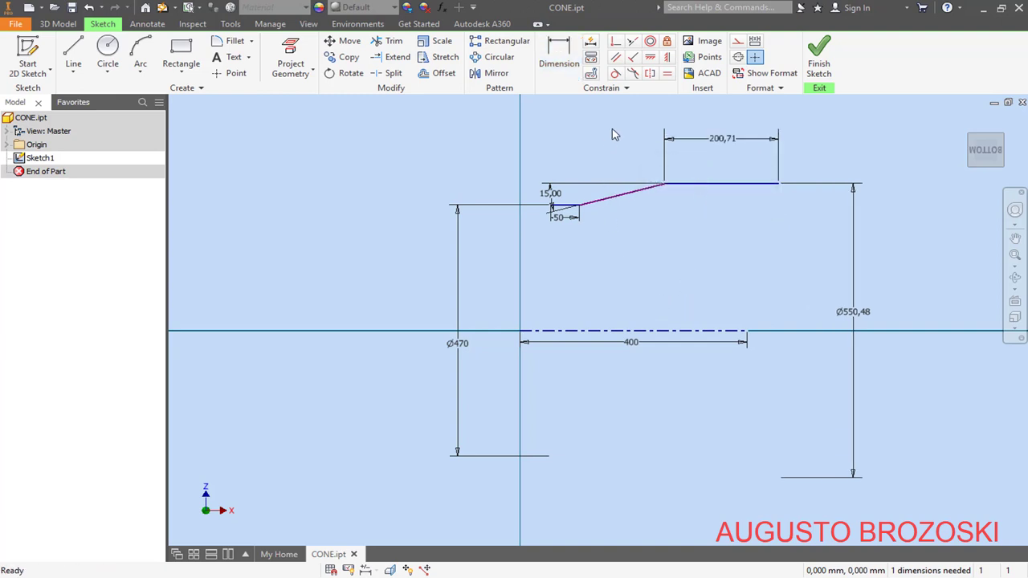
# - Constrain the free endpoint of the 50 mm line vertically in line with the centerline's start at the origin
pyautogui.click(666, 57)
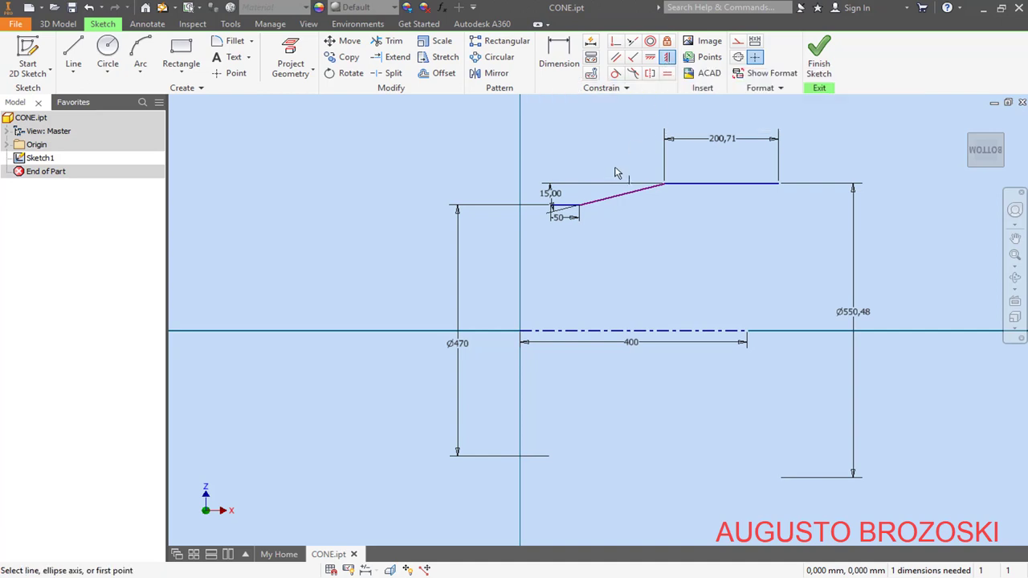
pyautogui.click(551, 209)
pyautogui.click(519, 330)
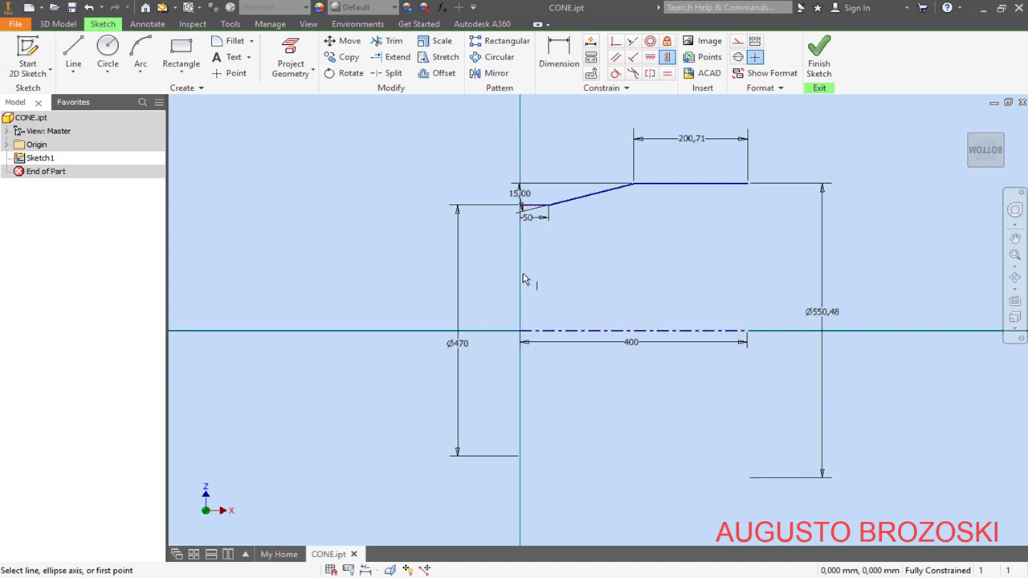
# - Try to constrain the upper line's free endpoint vertically in line with the centerline's end
pyautogui.click(750, 186)
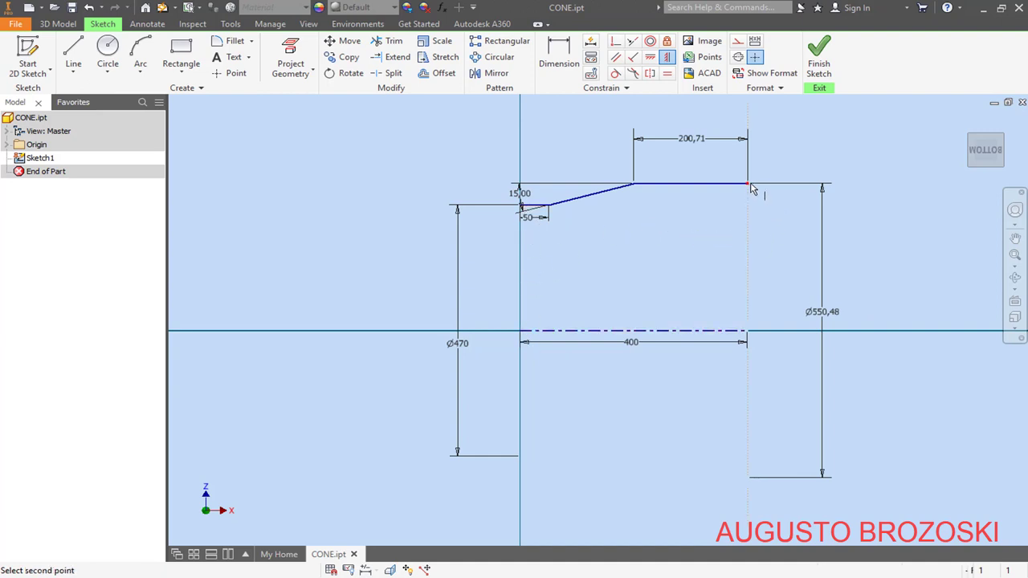
pyautogui.click(747, 331)
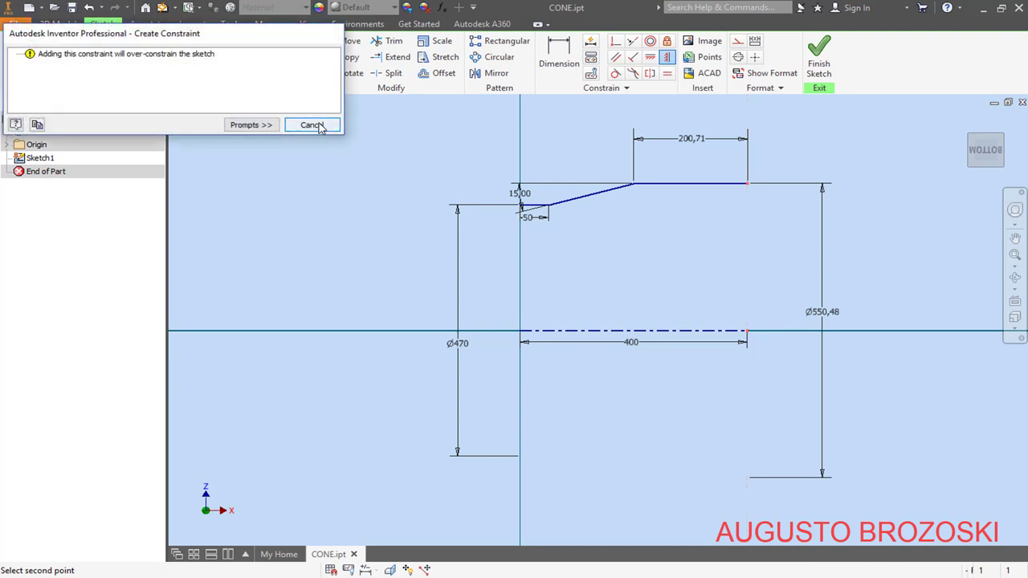
pyautogui.click(313, 126)
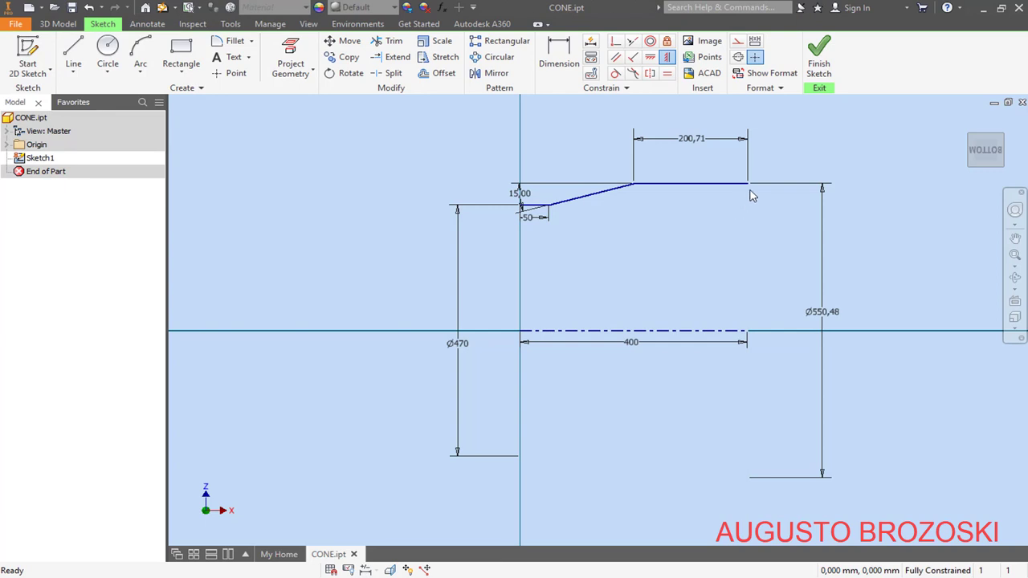
pyautogui.moveTo(750, 188)
pyautogui.mouseDown()
pyautogui.moveTo(752, 200)
pyautogui.moveTo(777, 204)
pyautogui.moveTo(755, 211)
pyautogui.mouseUp()
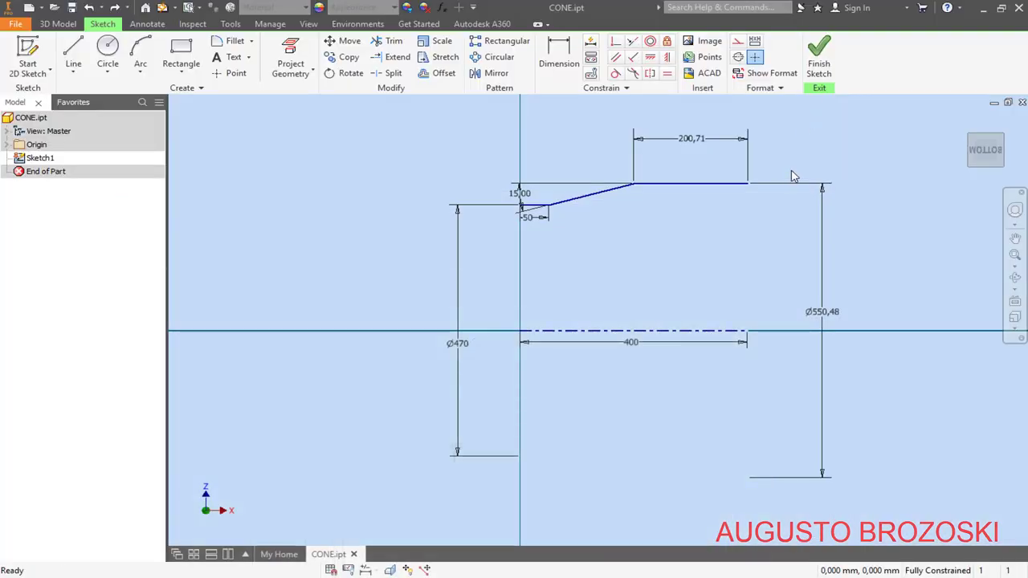
# - Sketch a circle about 27 mm in diameter centered on the upper horizontal line, about 29 mm from its free end
pyautogui.scroll(3, 791, 172)
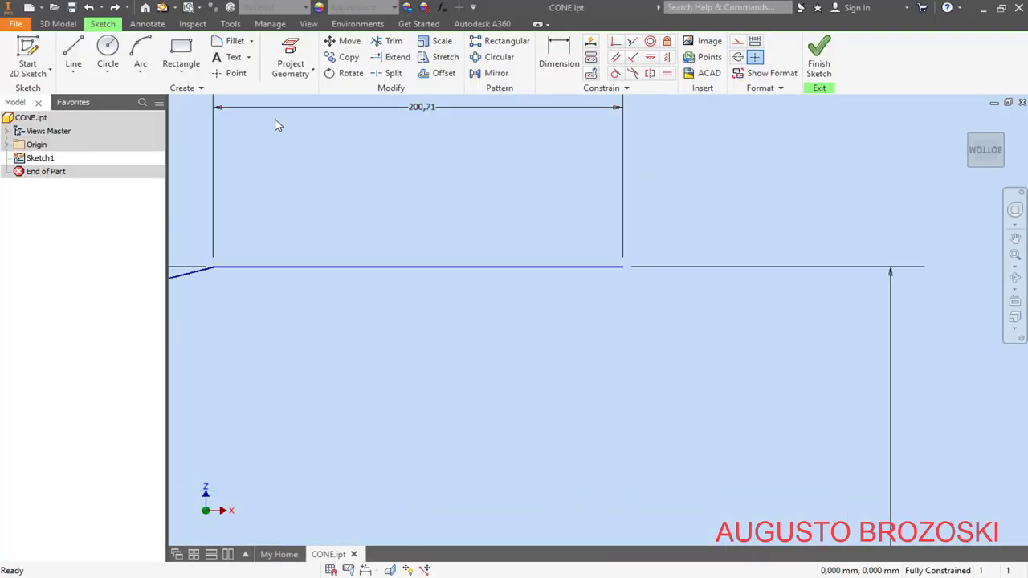
pyautogui.click(109, 50)
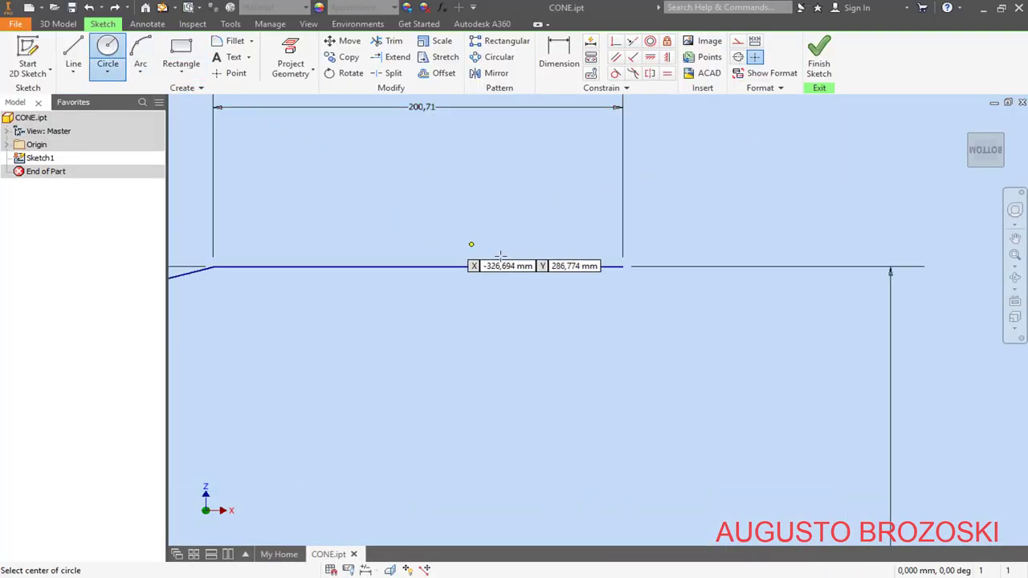
pyautogui.click(564, 267)
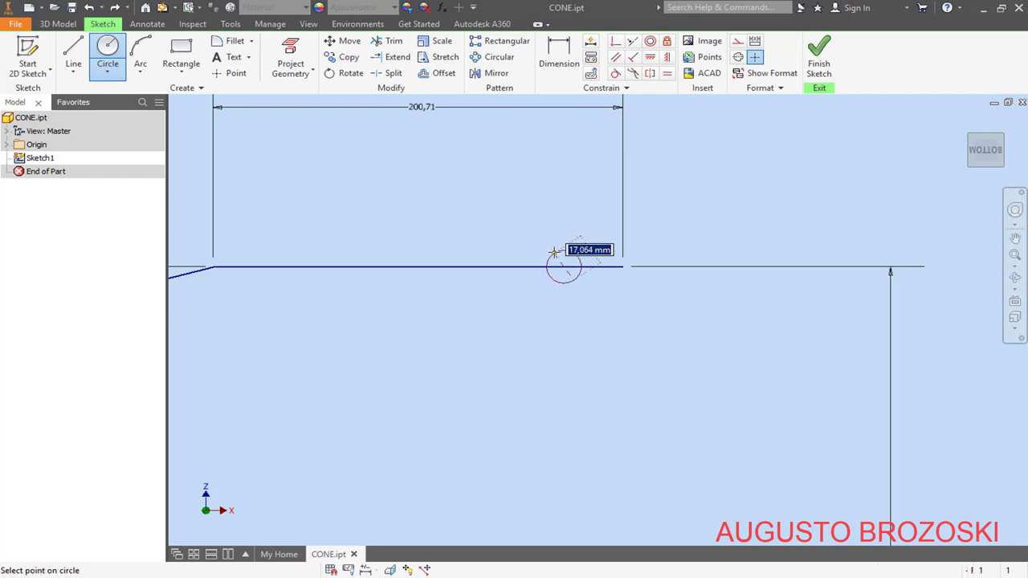
pyautogui.click(551, 244)
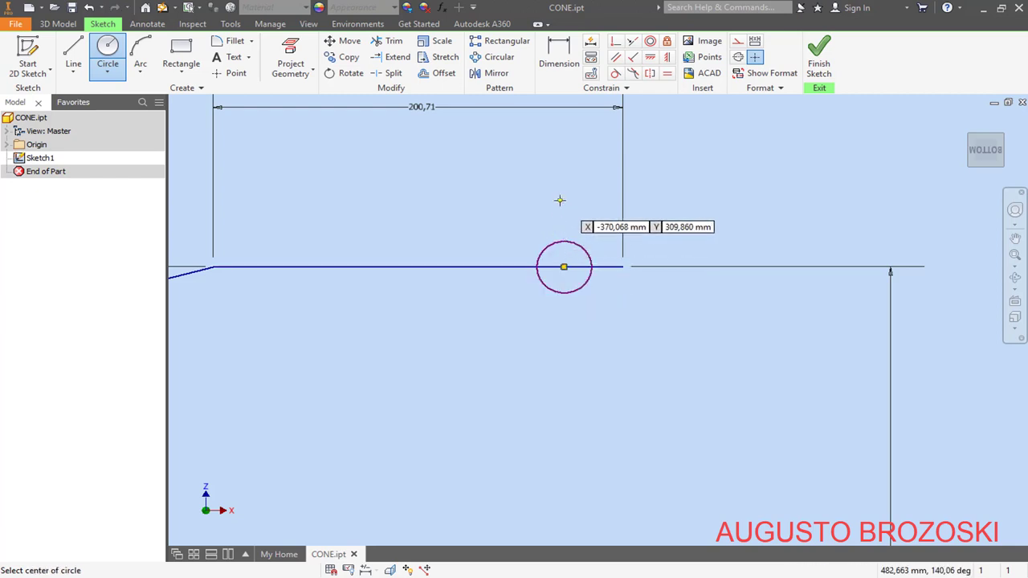
# - Dimension the distance from the circle's center to the upper line's free end as 15 mm
pyautogui.click(558, 56)
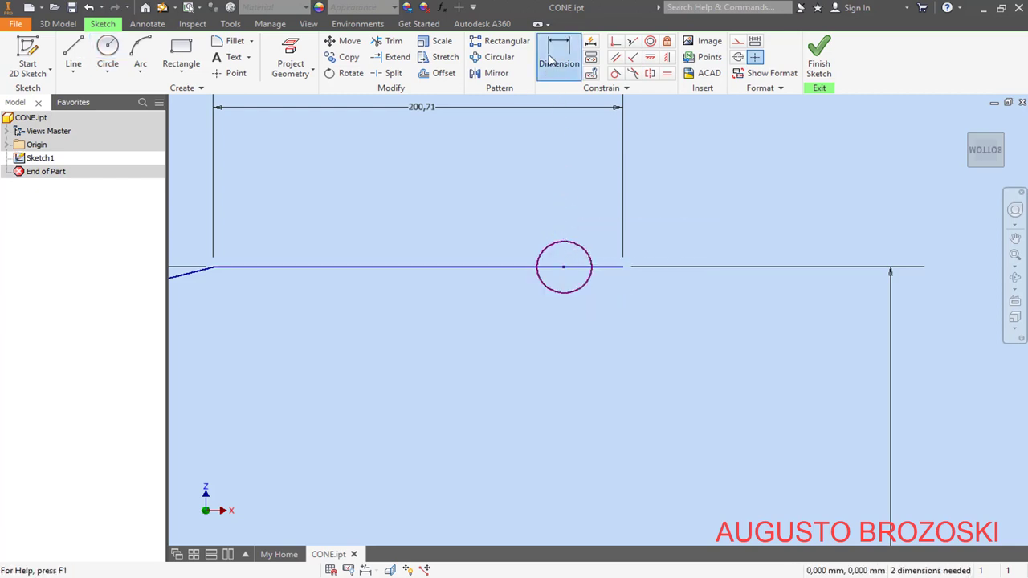
pyautogui.click(586, 252)
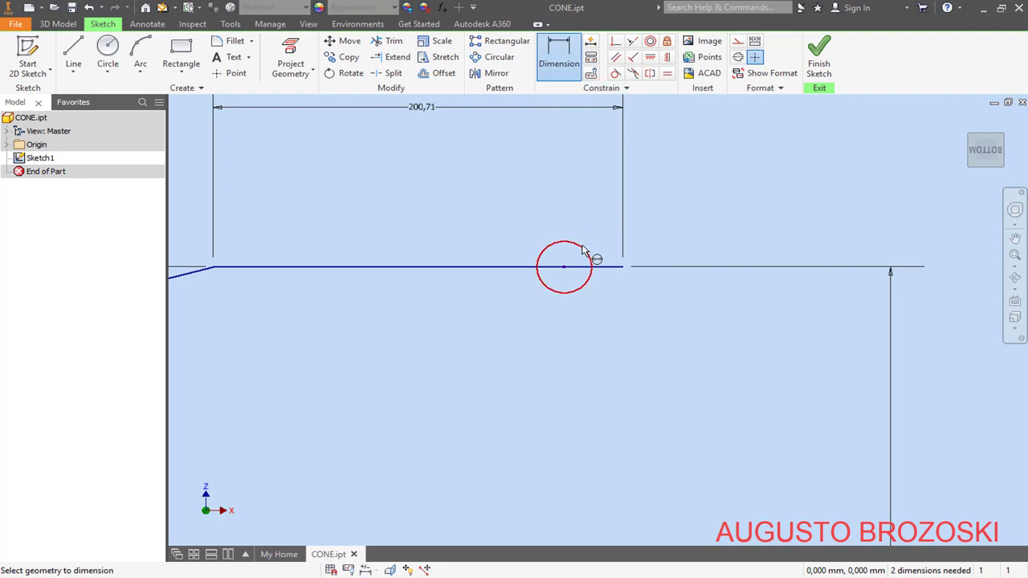
pyautogui.click(624, 267)
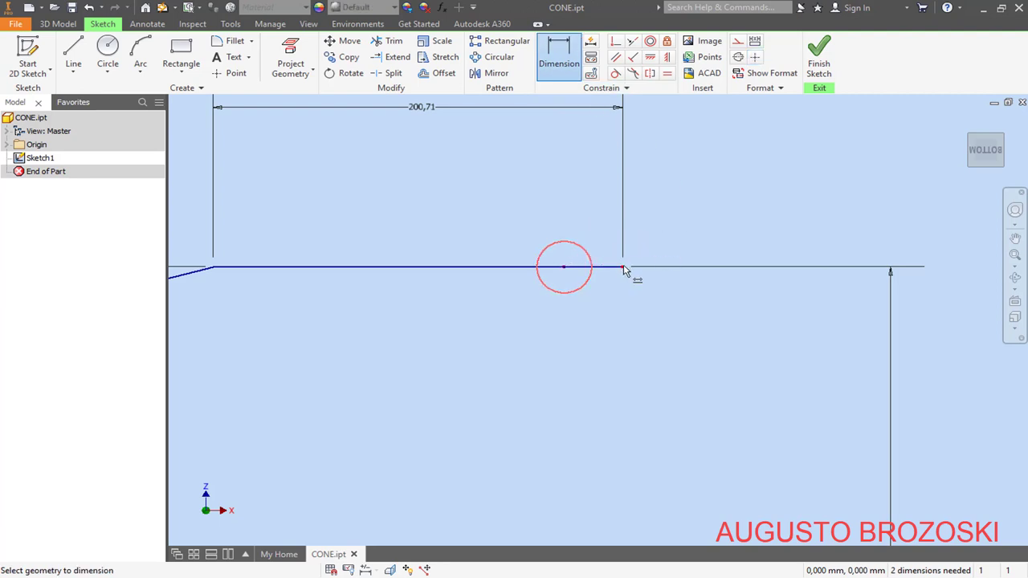
pyautogui.click(594, 347)
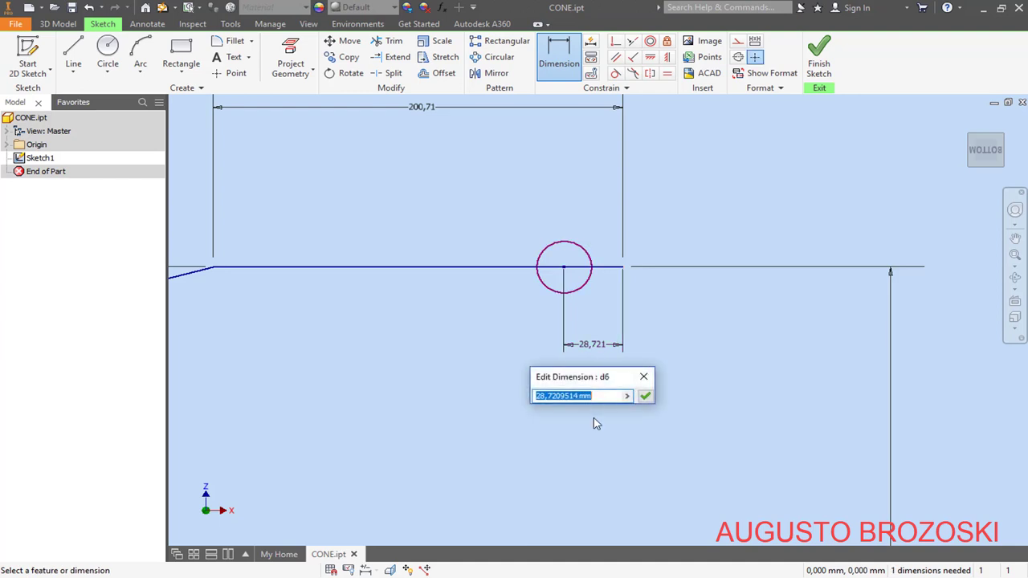
pyautogui.write('15')
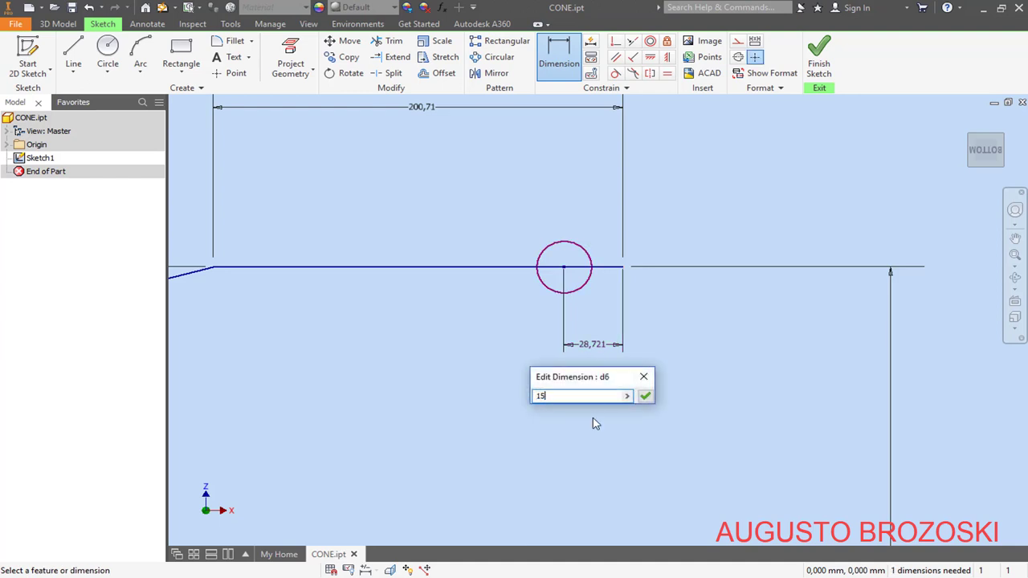
pyautogui.press('Return')
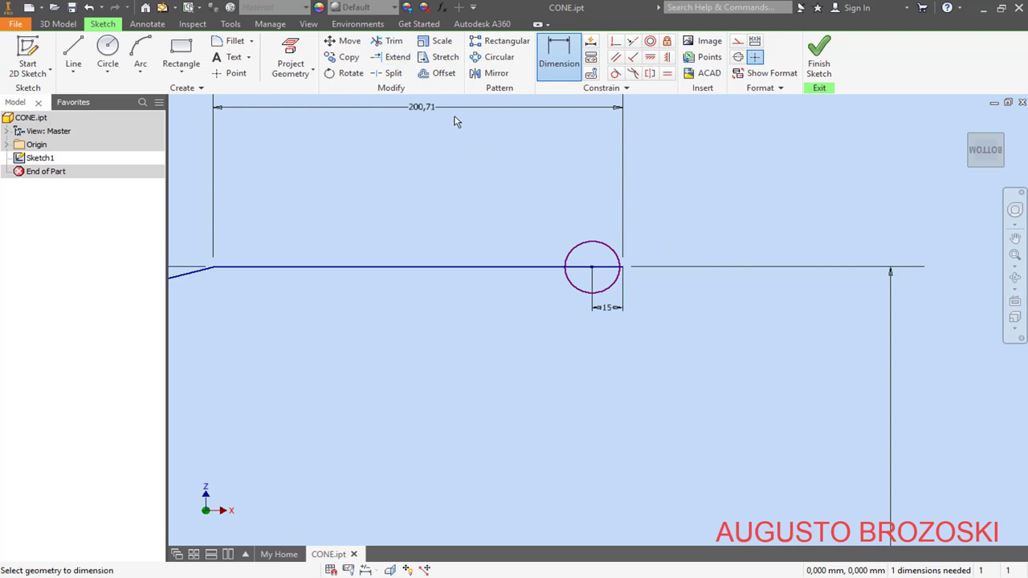
# - Dimension the circle's diameter as 6 mm
pyautogui.click(584, 249)
pyautogui.click(540, 218)
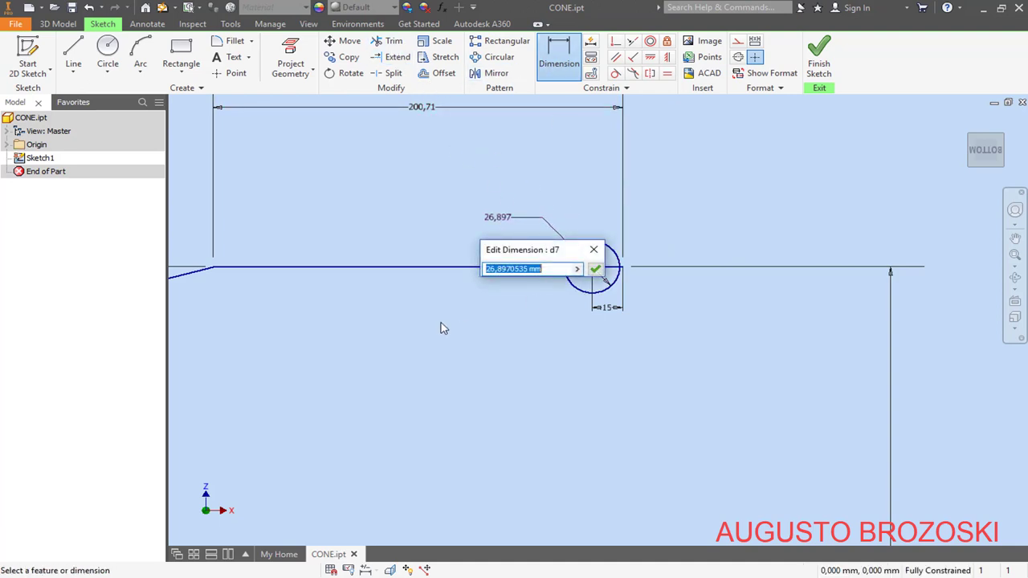
pyautogui.write('6')
pyautogui.press('Return')
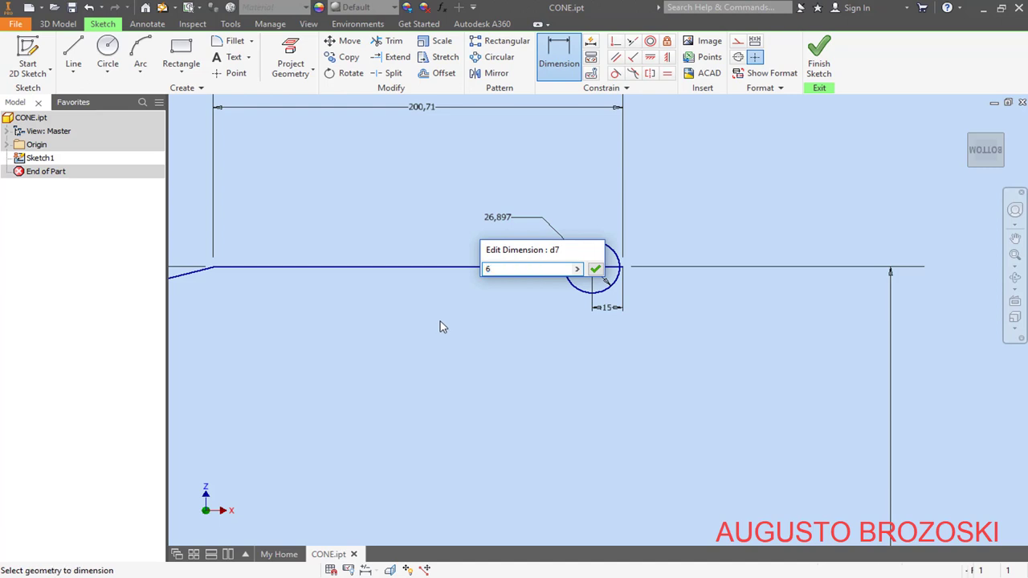
# - Trim the line segment inside the circle and the circle's lower half, leaving a semicircular bead on the upper profile line
pyautogui.scroll(-5, 592, 267)
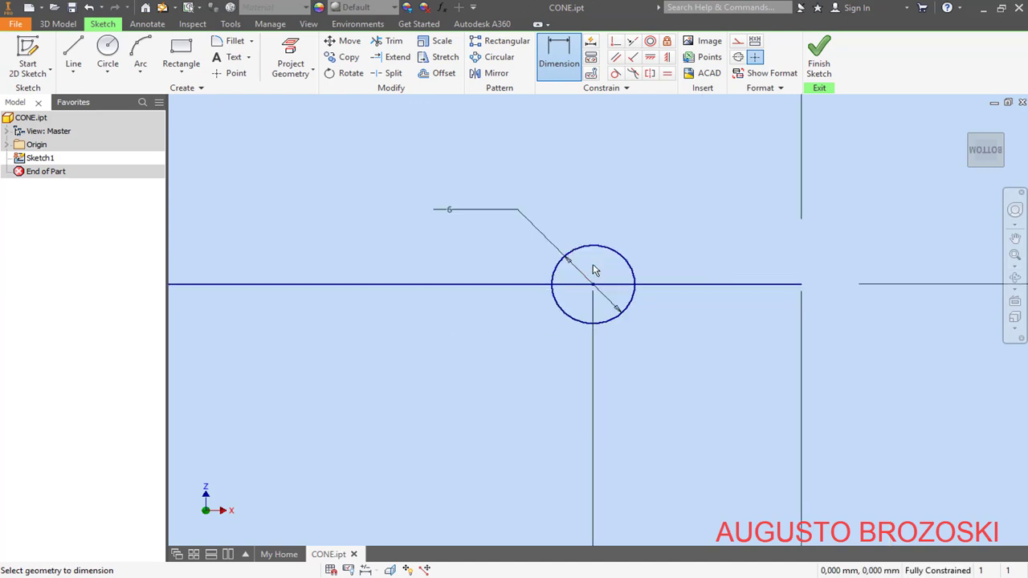
pyautogui.click(390, 40)
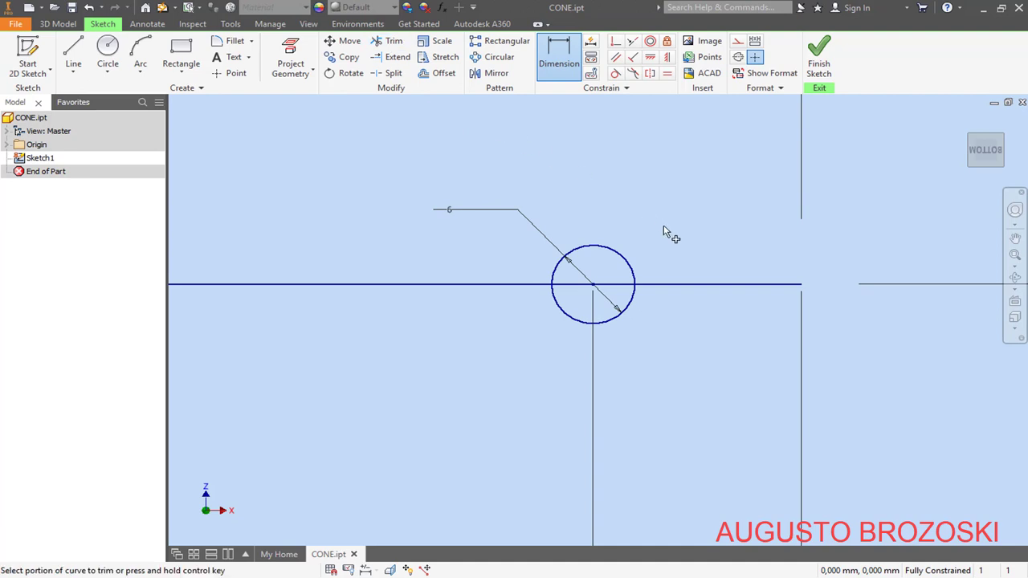
pyautogui.click(617, 286)
pyautogui.click(631, 304)
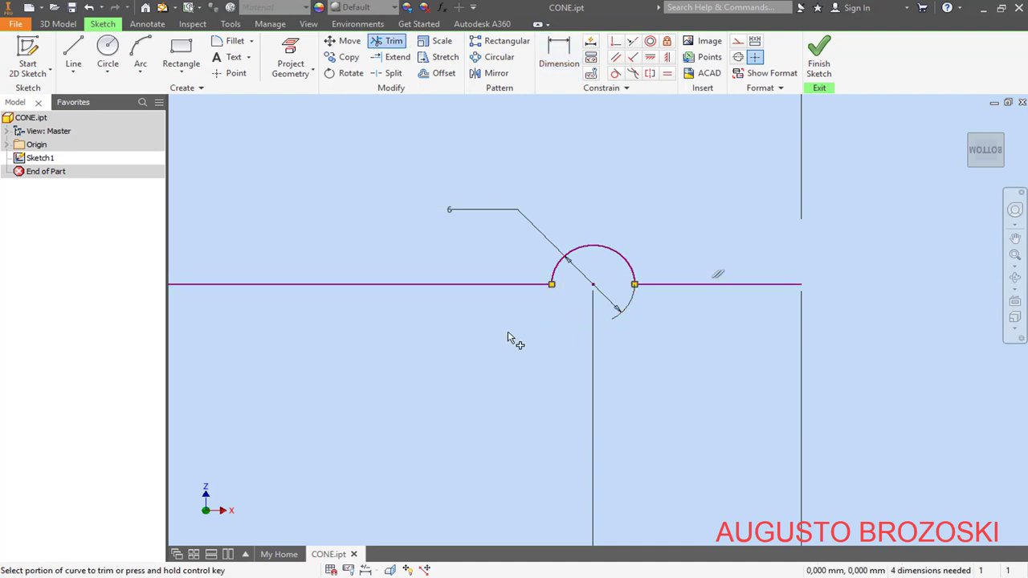
pyautogui.scroll(5, 582, 335)
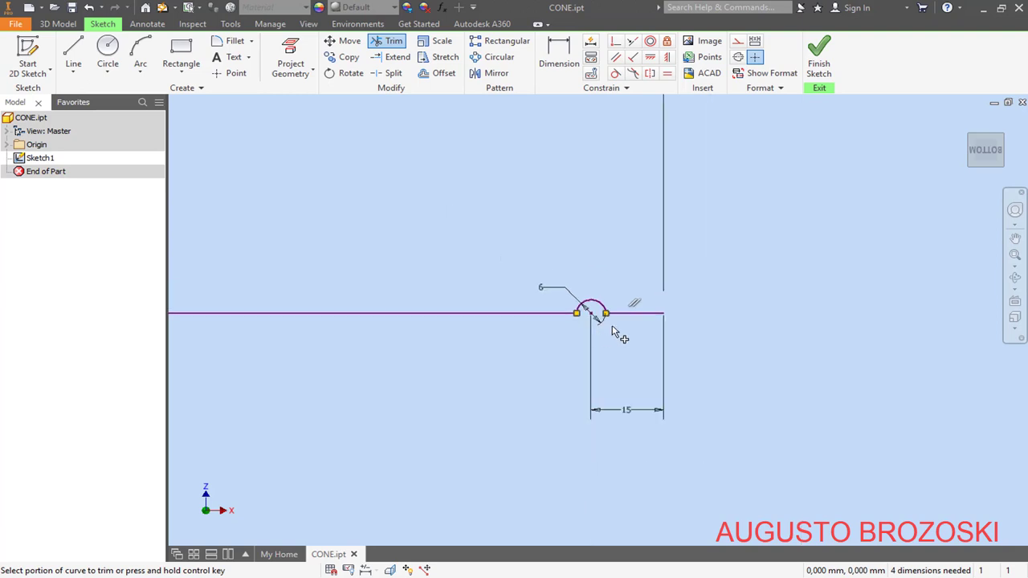
pyautogui.scroll(2, 565, 353)
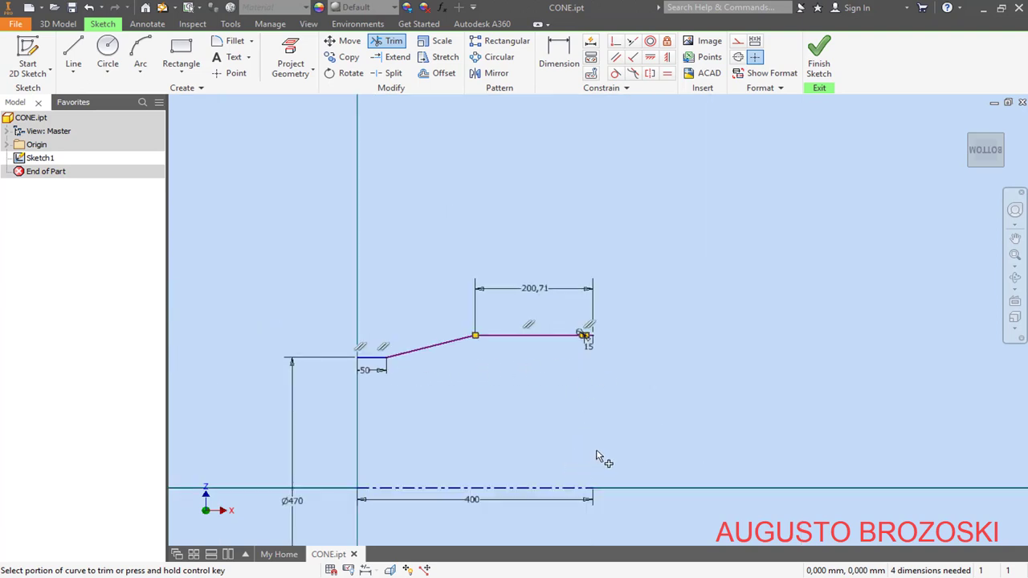
pyautogui.press('Escape')
# - Add a diameter dimension between the short end line beside the bead and the centerline, accepting the proposed value
pyautogui.click(558, 53)
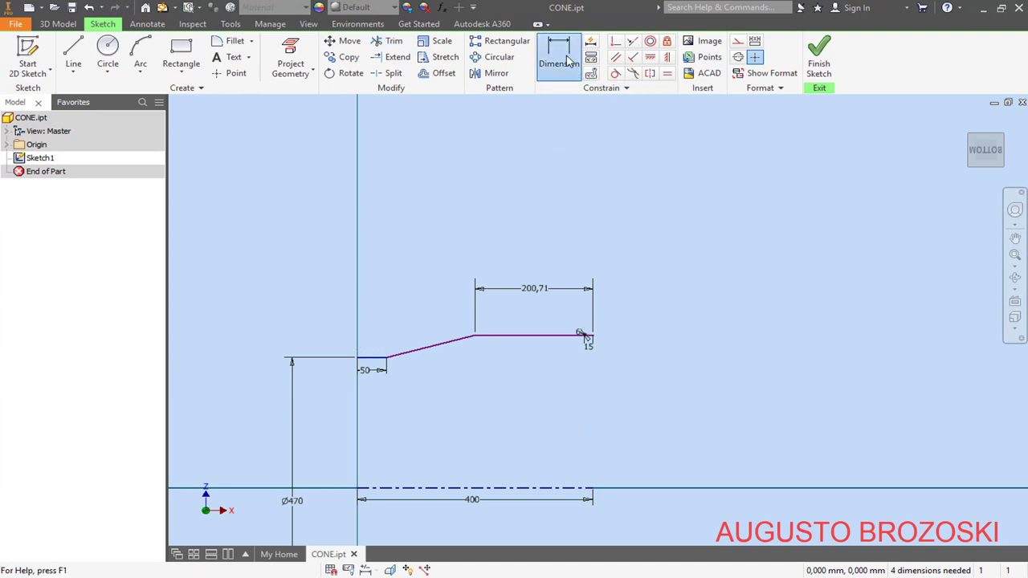
pyautogui.scroll(-5, 626, 379)
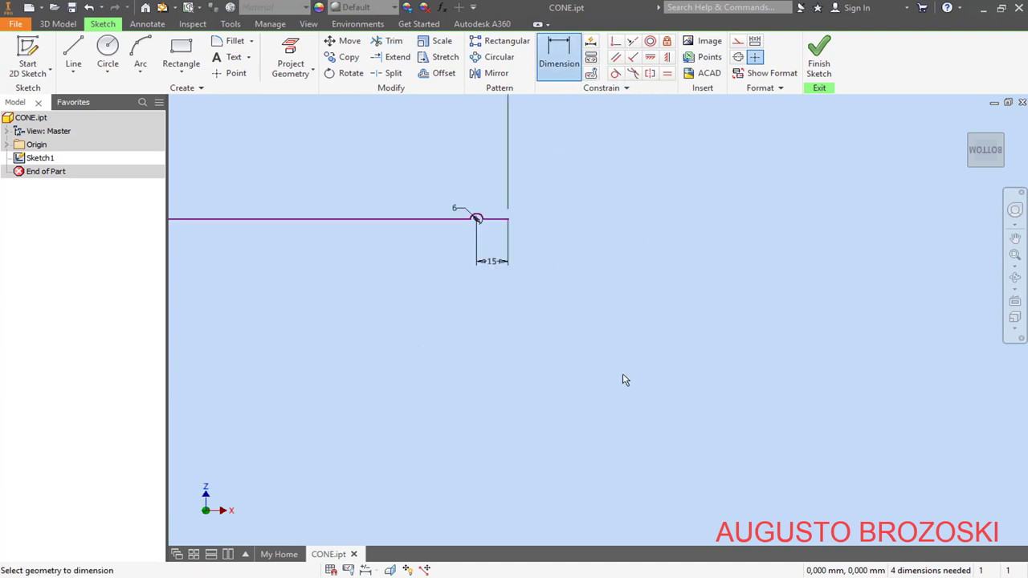
pyautogui.click(503, 224)
pyautogui.scroll(5, 503, 224)
pyautogui.click(497, 332)
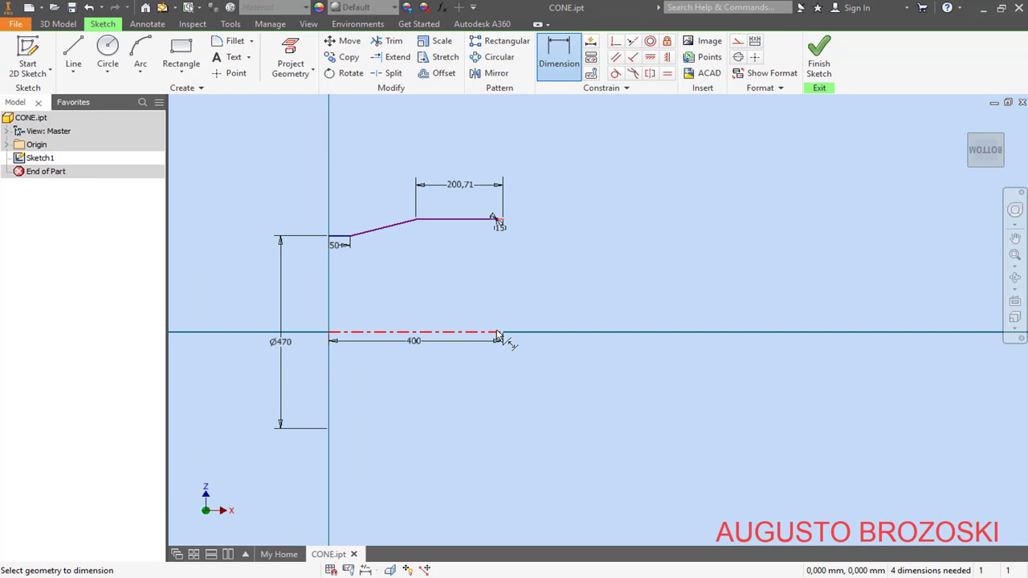
pyautogui.click(554, 351)
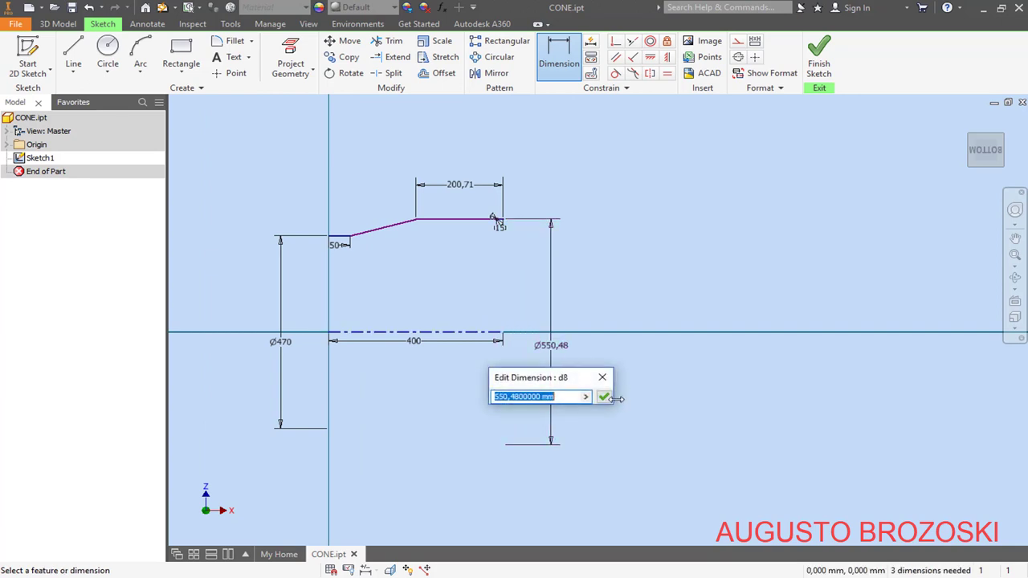
pyautogui.click(602, 396)
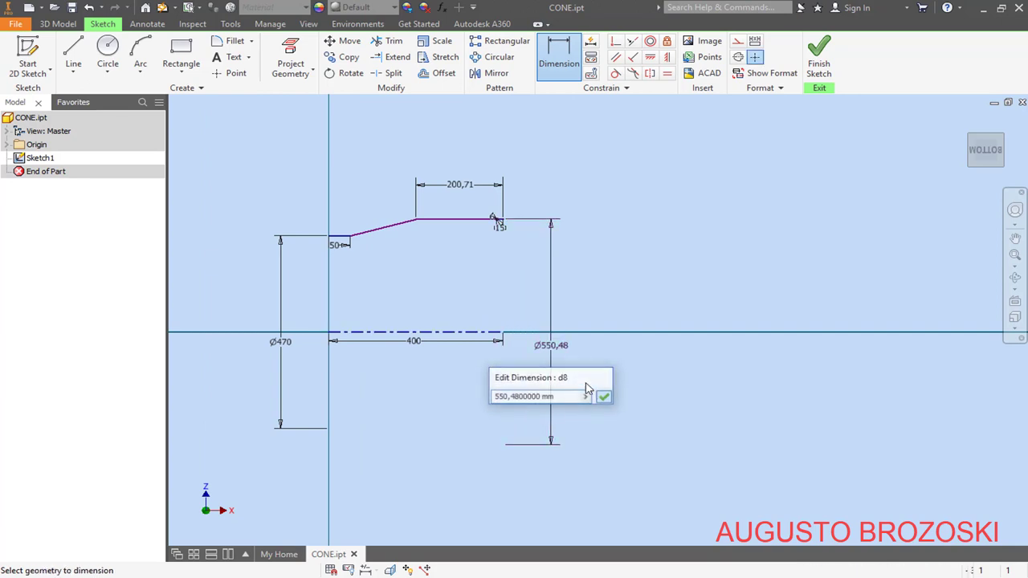
# - Make the long upper profile line and the short end line beyond the semicircular bead collinear
pyautogui.scroll(5, 567, 220)
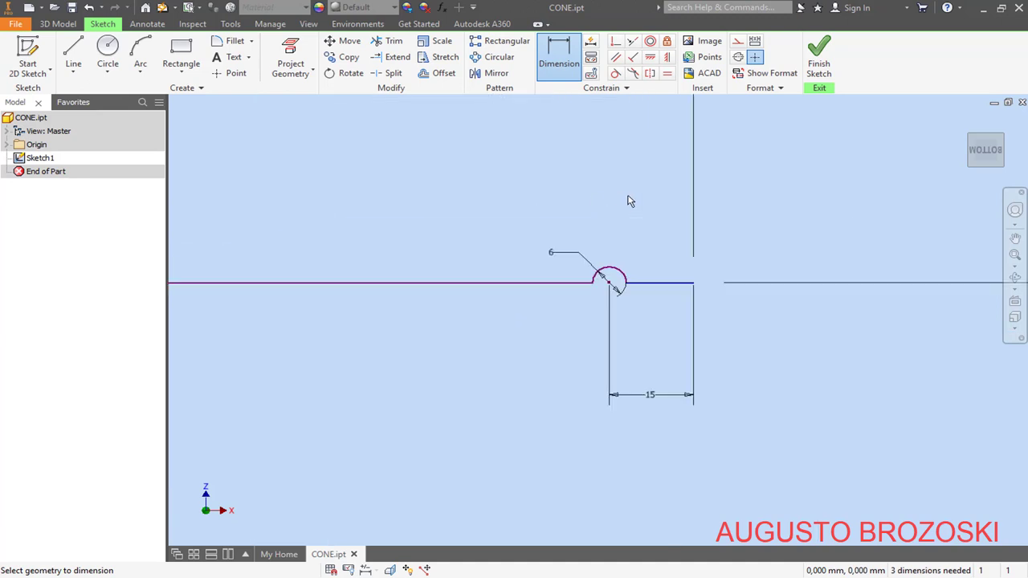
pyautogui.click(633, 43)
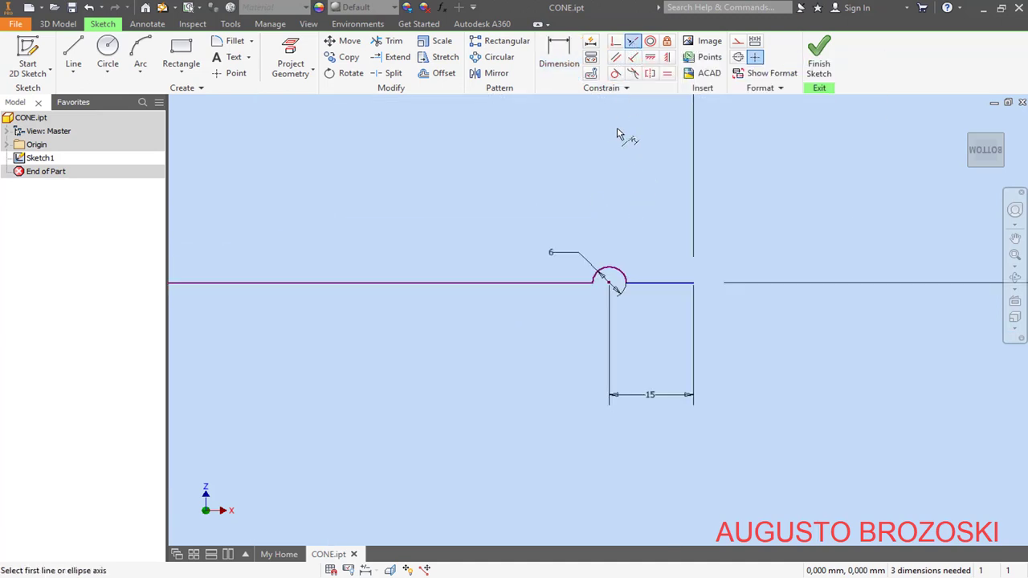
pyautogui.click(540, 282)
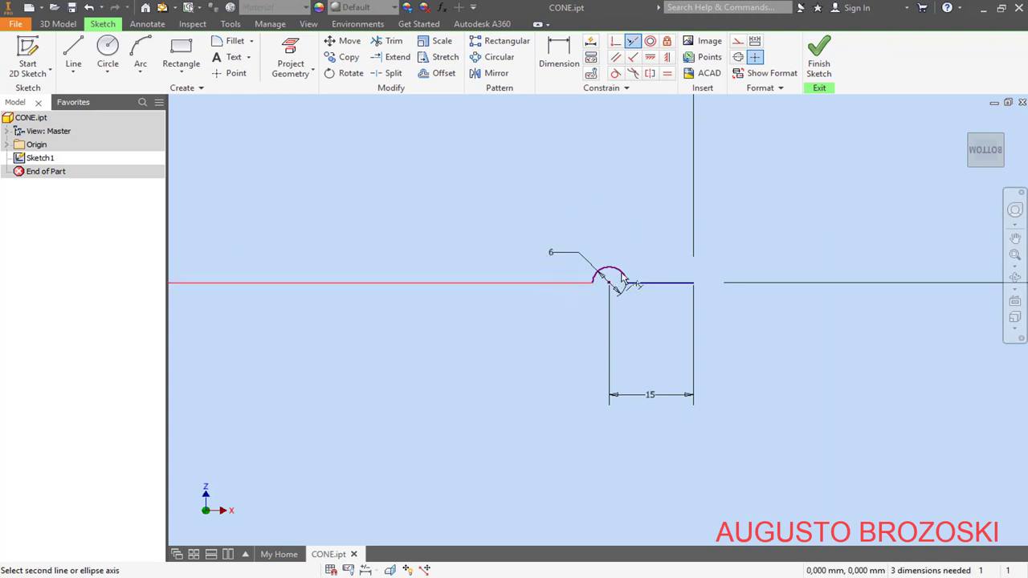
pyautogui.click(653, 283)
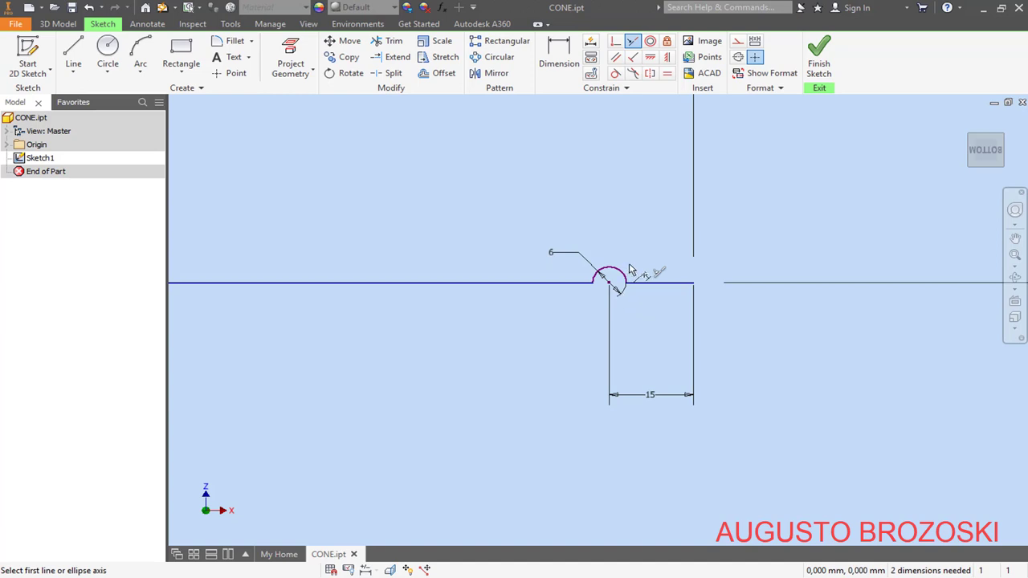
# - Align the bead arc's center horizontally with the inner endpoint of the short end line
pyautogui.scroll(5, 631, 265)
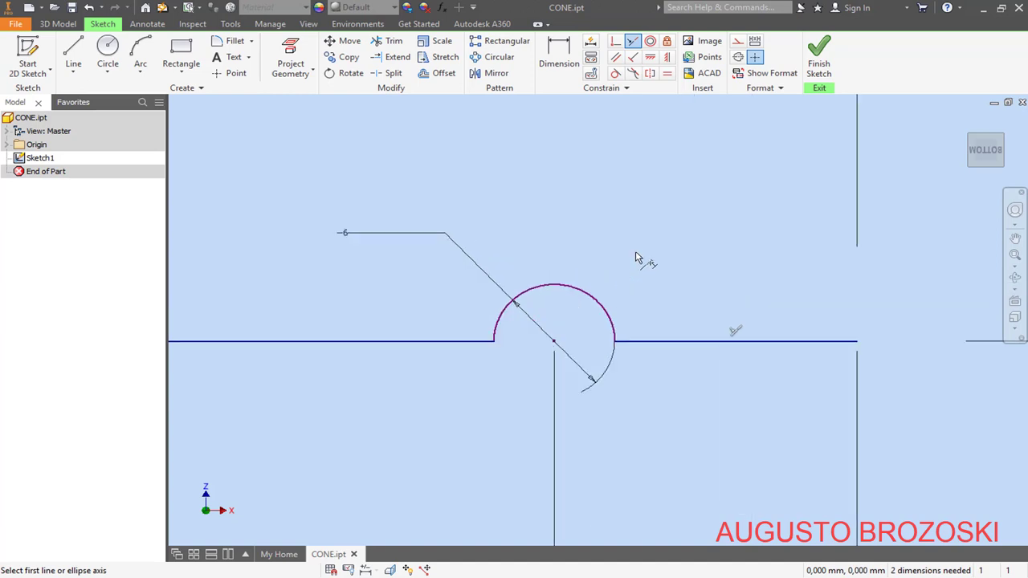
pyautogui.click(651, 60)
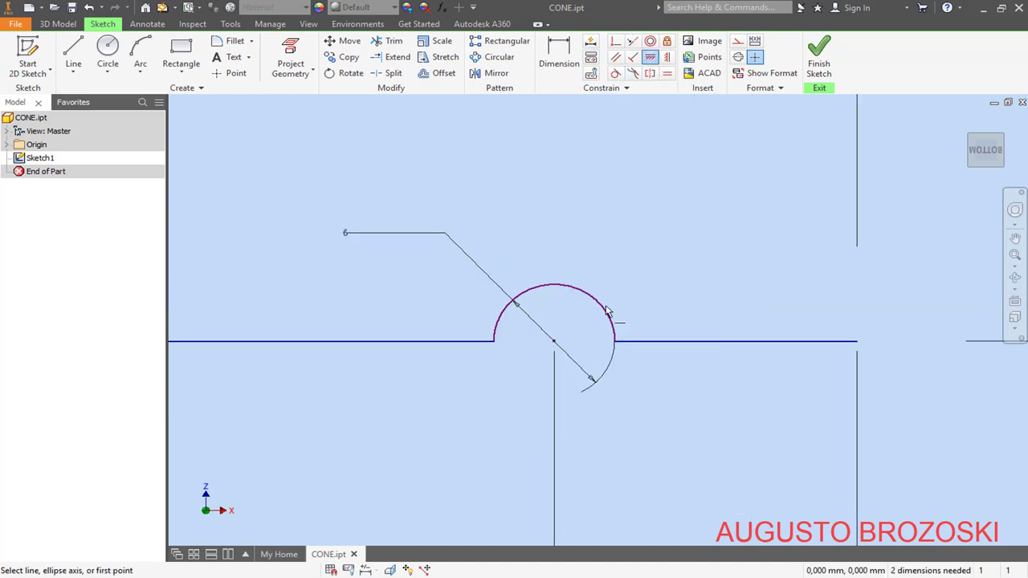
pyautogui.click(553, 343)
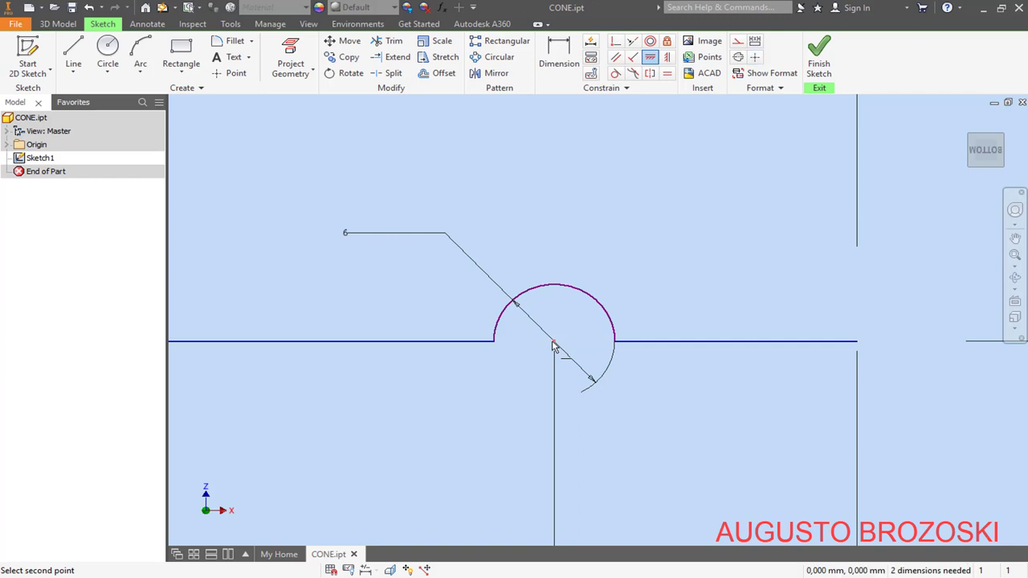
pyautogui.click(616, 345)
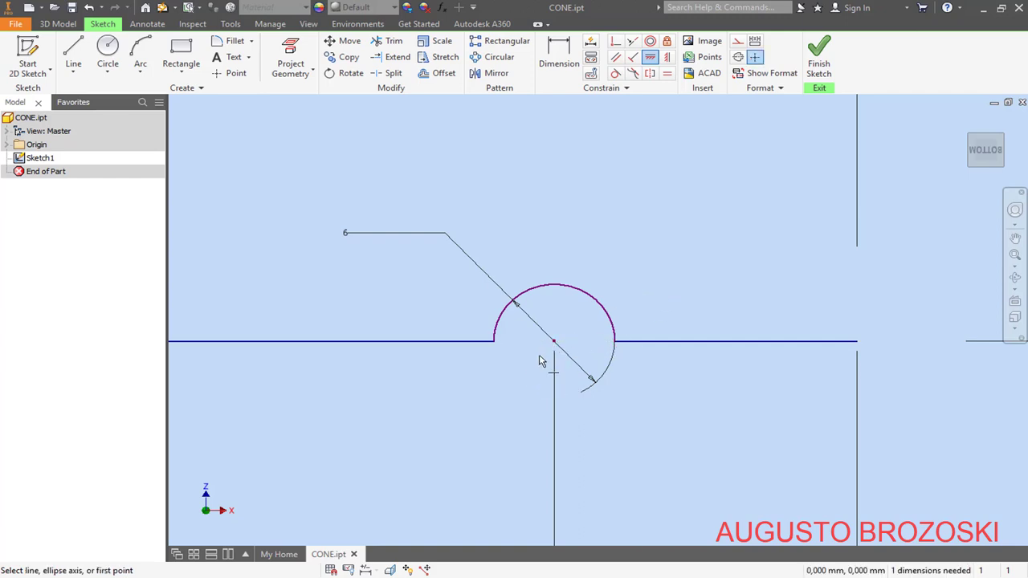
pyautogui.press('Escape')
# - Test the profile's remaining freedom at the bead center and align the upper line's free end vertically with the centerline's endpoint
pyautogui.scroll(5, 560, 354)
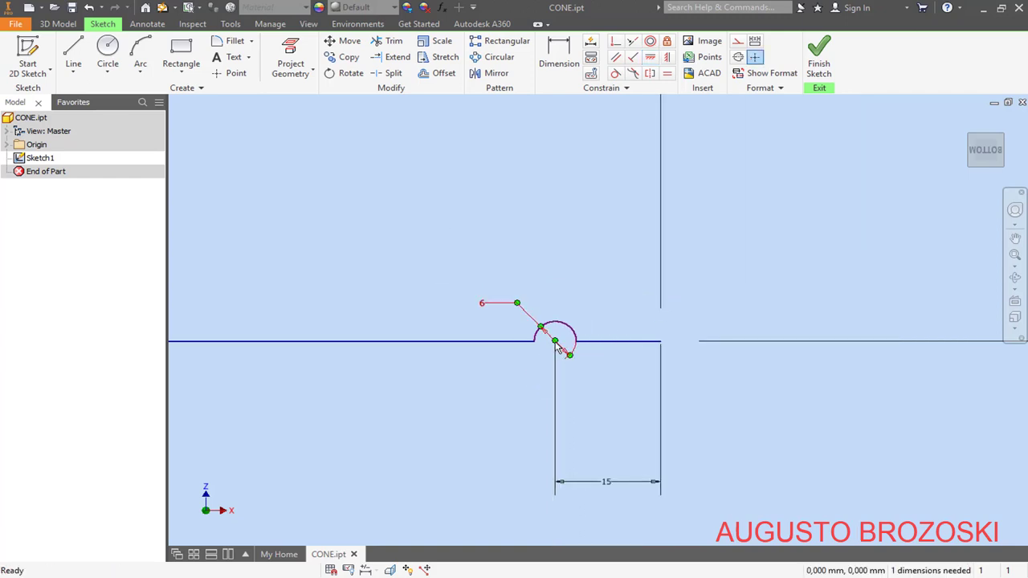
pyautogui.moveTo(554, 342); pyautogui.dragTo(537, 342)
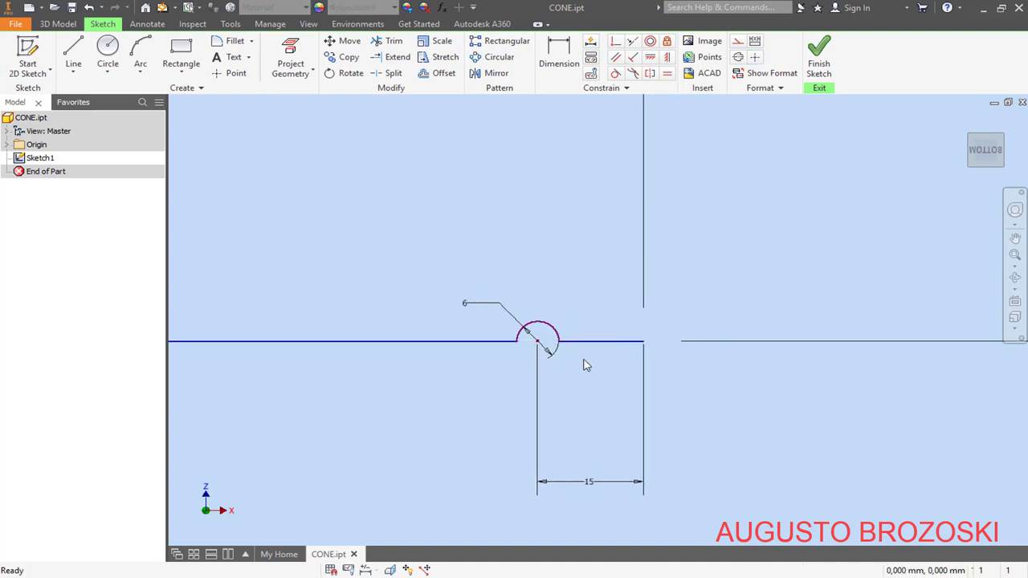
pyautogui.click(667, 57)
pyautogui.click(644, 342)
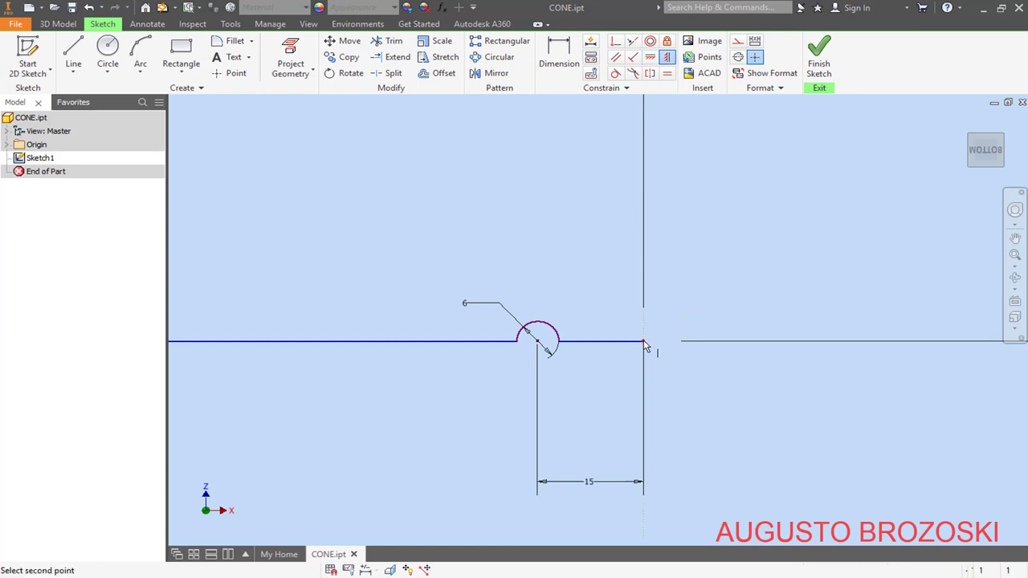
pyautogui.scroll(6, 658, 270)
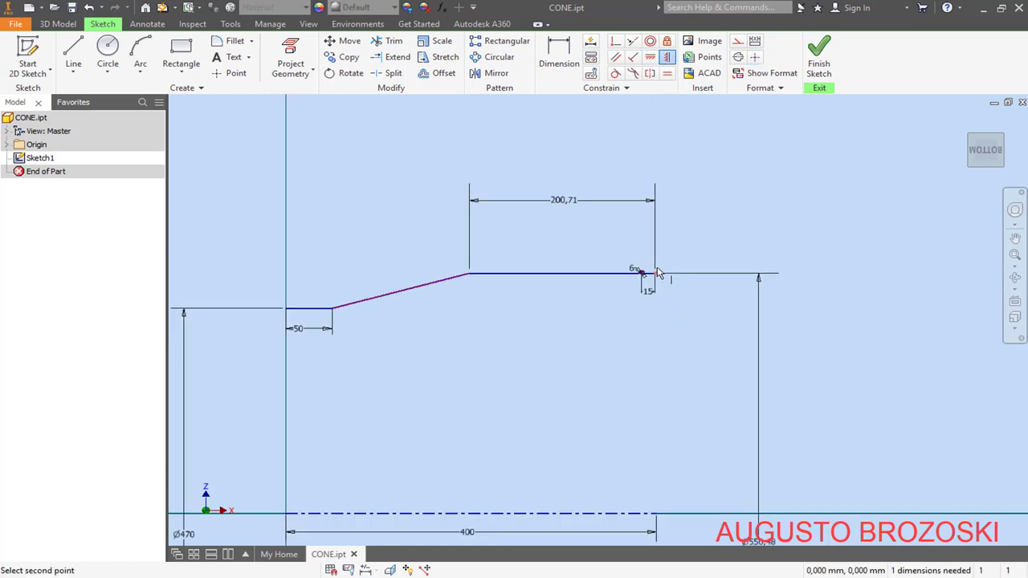
pyautogui.click(663, 513)
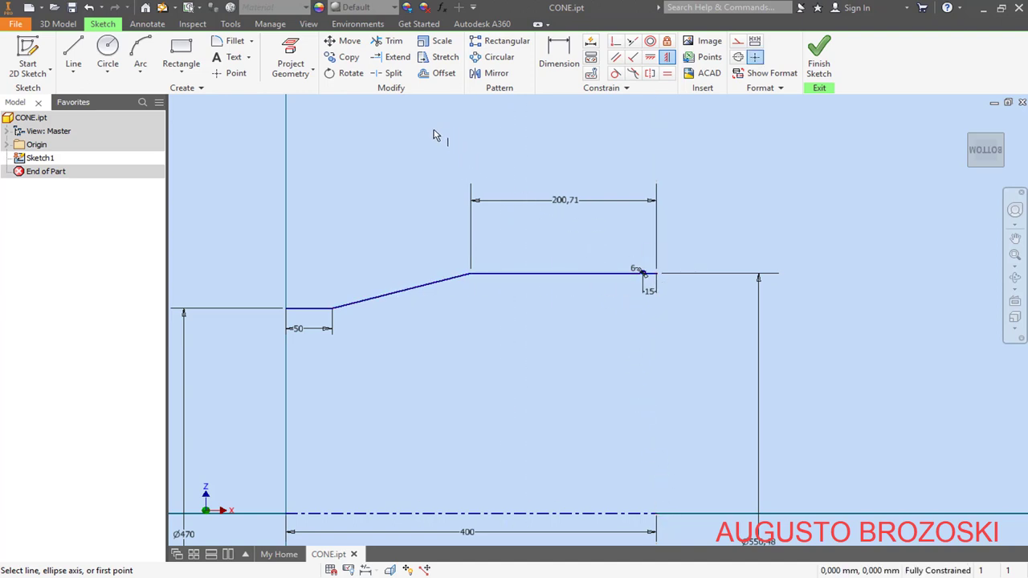
pyautogui.press('Escape')
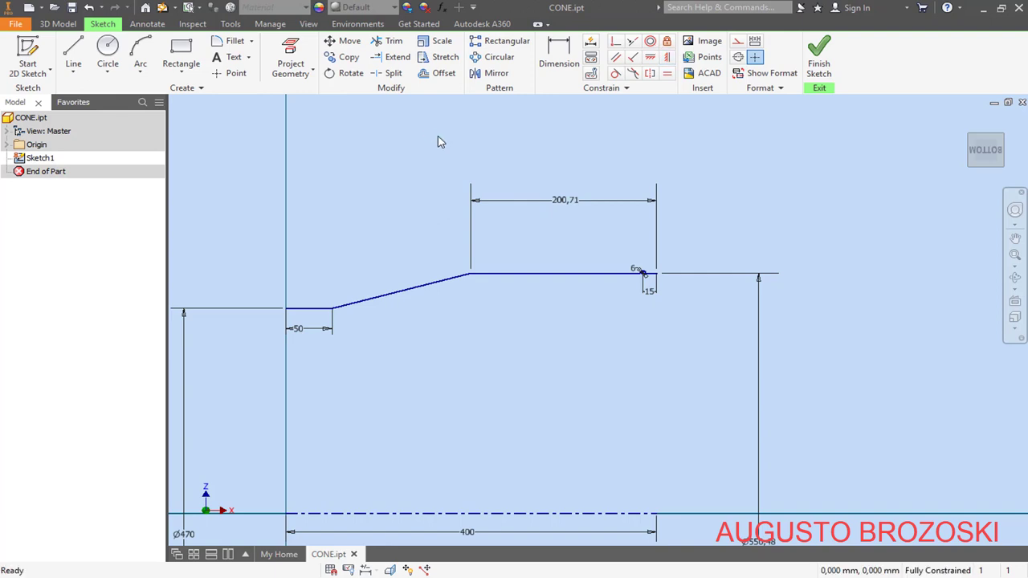
# - Offset the whole profile contour, including the bead, outward by 4.76 mm
pyautogui.click(441, 74)
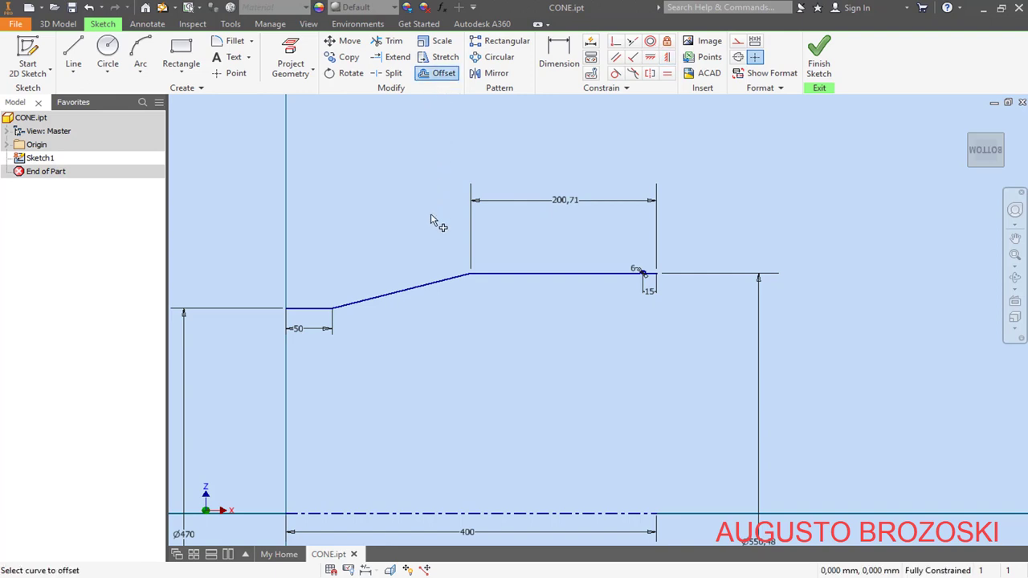
pyautogui.click(440, 283)
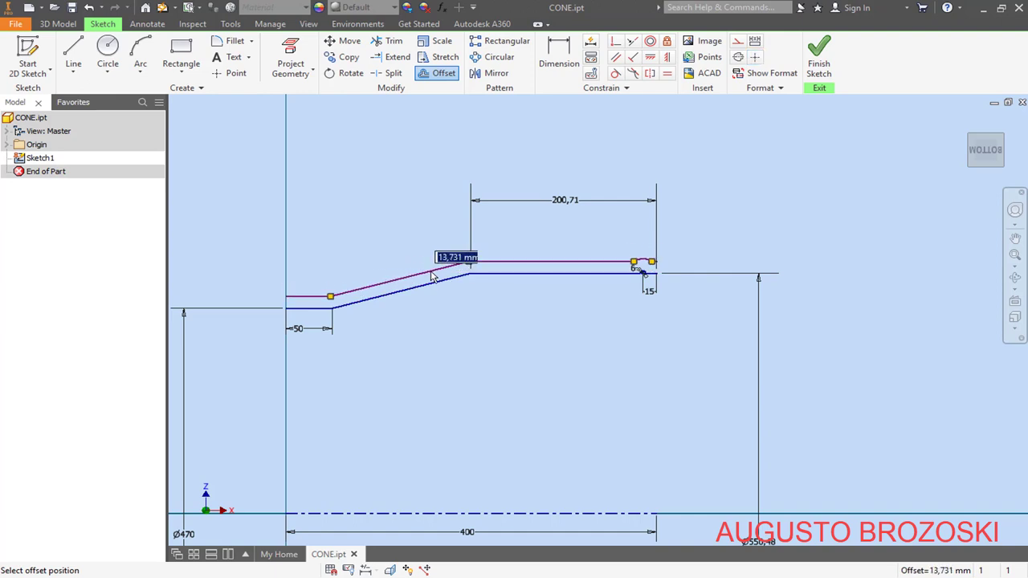
pyautogui.write('4')
pyautogui.press('Return')
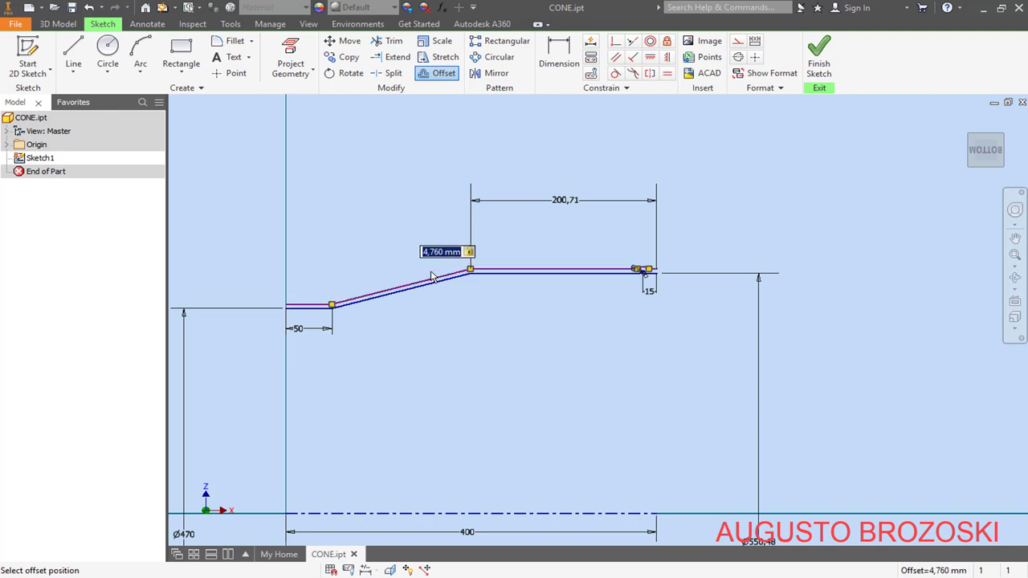
pyautogui.scroll(-10, 655, 261)
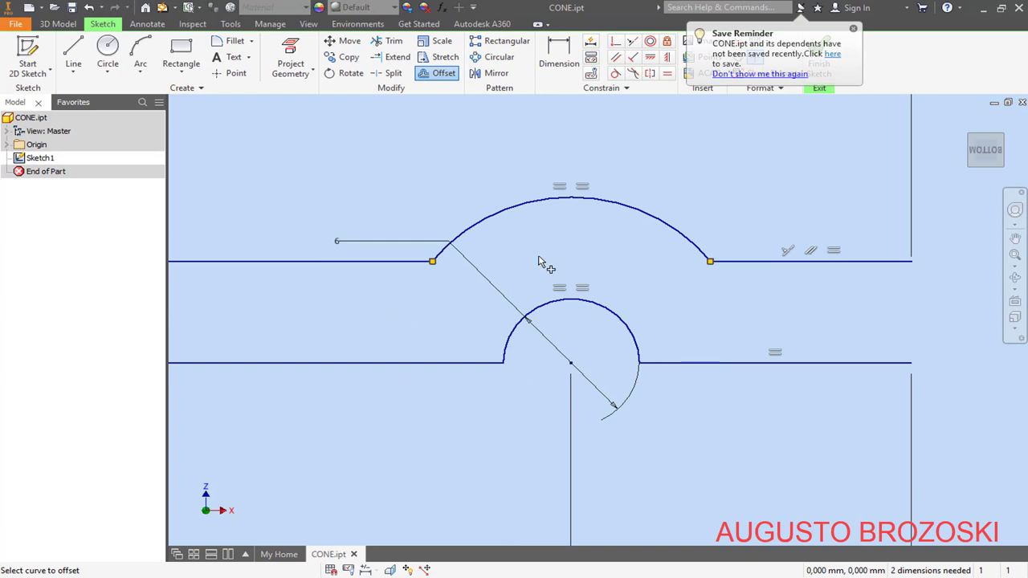
pyautogui.scroll(2, 578, 309)
pyautogui.scroll(2, 578, 309)
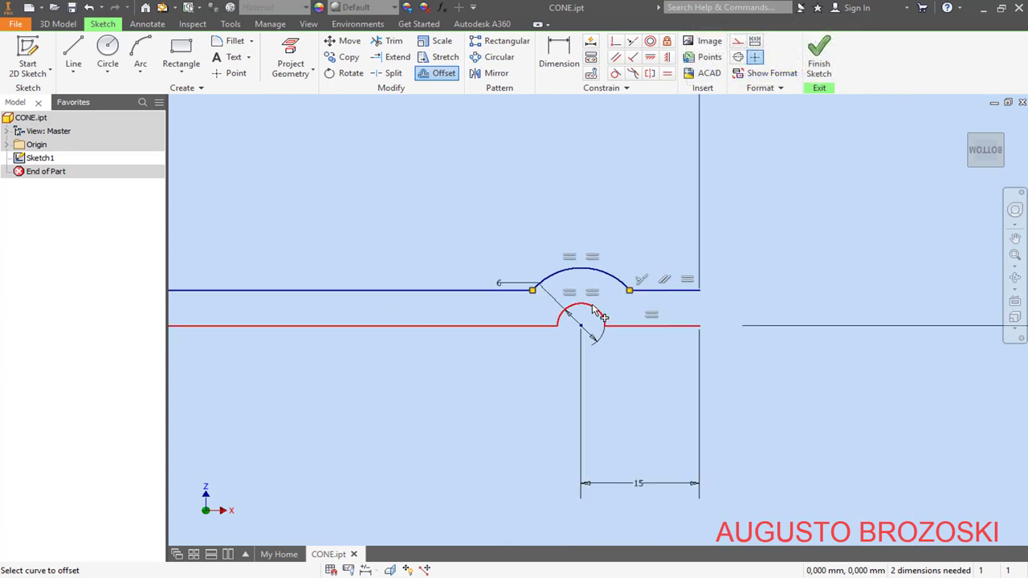
# - Close the bead end of the profile with a vertical line joining the offset and original contours
pyautogui.click(69, 53)
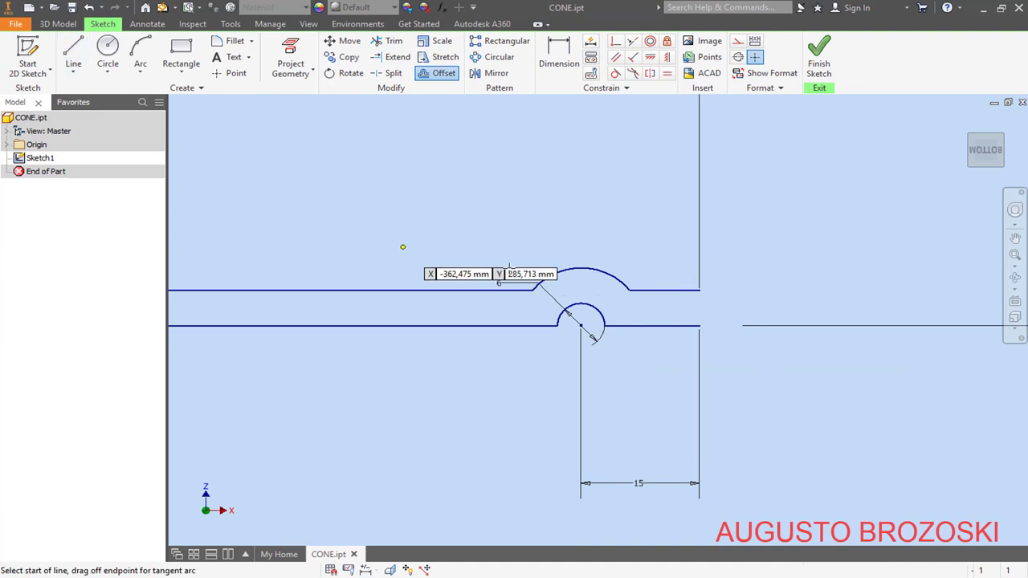
pyautogui.scroll(-2, 729, 313)
pyautogui.click(674, 269)
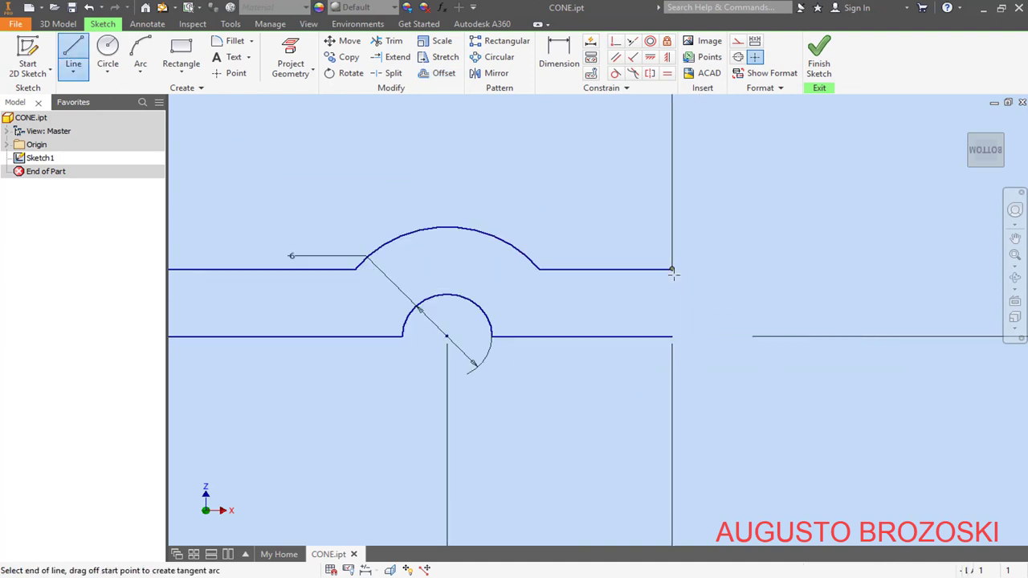
pyautogui.press('Escape')
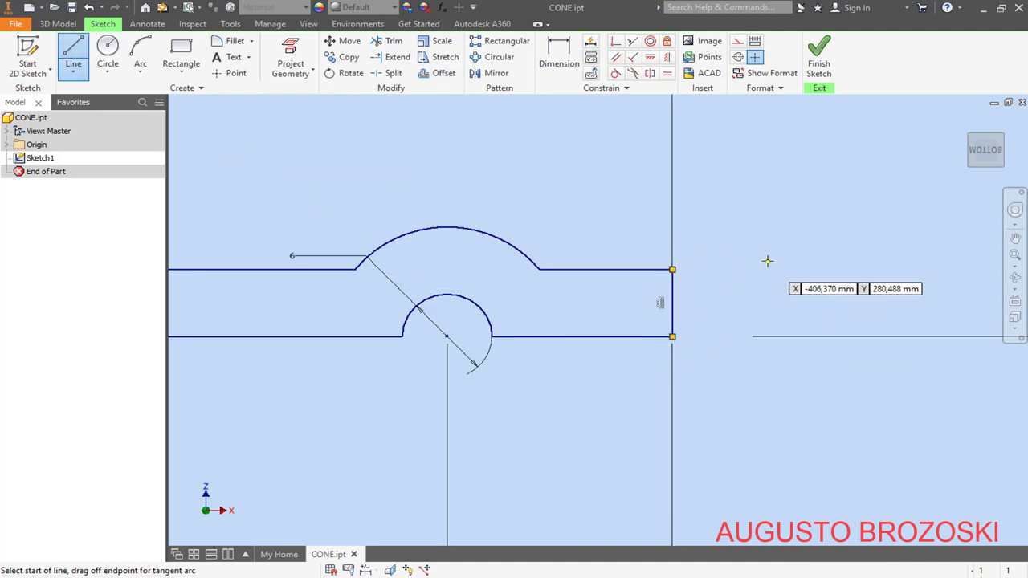
# - Close the profile's opposite end, beside the 50 mm segment, with a vertical line between the two contours
pyautogui.scroll(4, 737, 252)
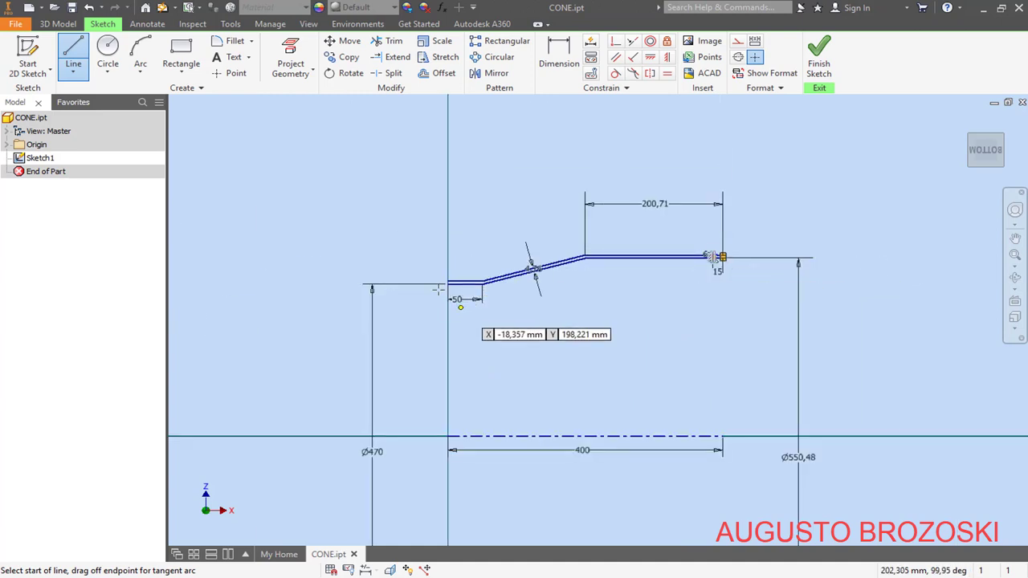
pyautogui.scroll(-5, 447, 281)
pyautogui.click(509, 161)
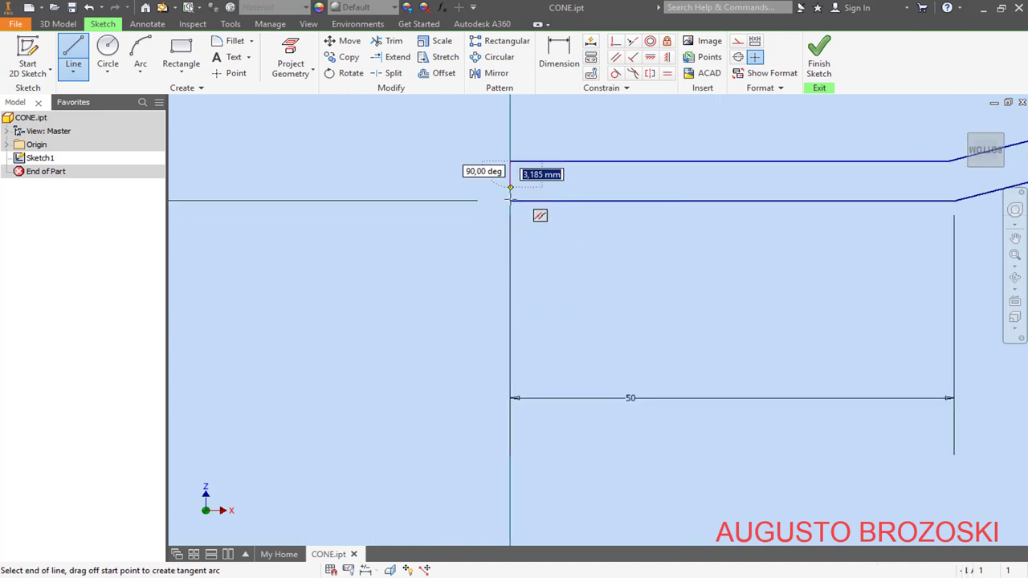
pyautogui.click(510, 201)
pyautogui.press('Escape')
pyautogui.press('Escape')
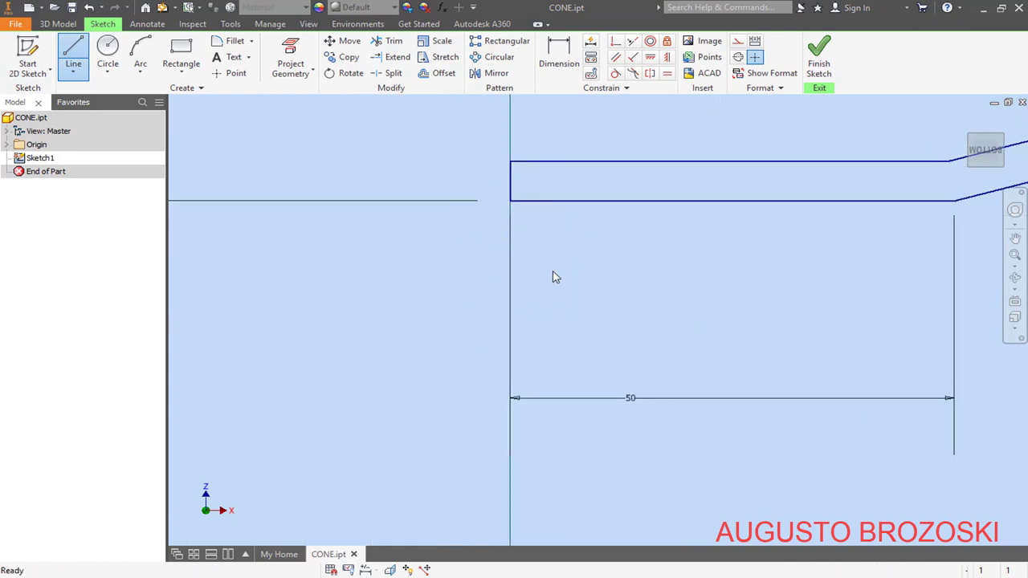
# - Finish the sketch and revolve the closed profile around the centerline with full extents as a new solid
pyautogui.scroll(5, 532, 275)
pyautogui.scroll(-4, 811, 276)
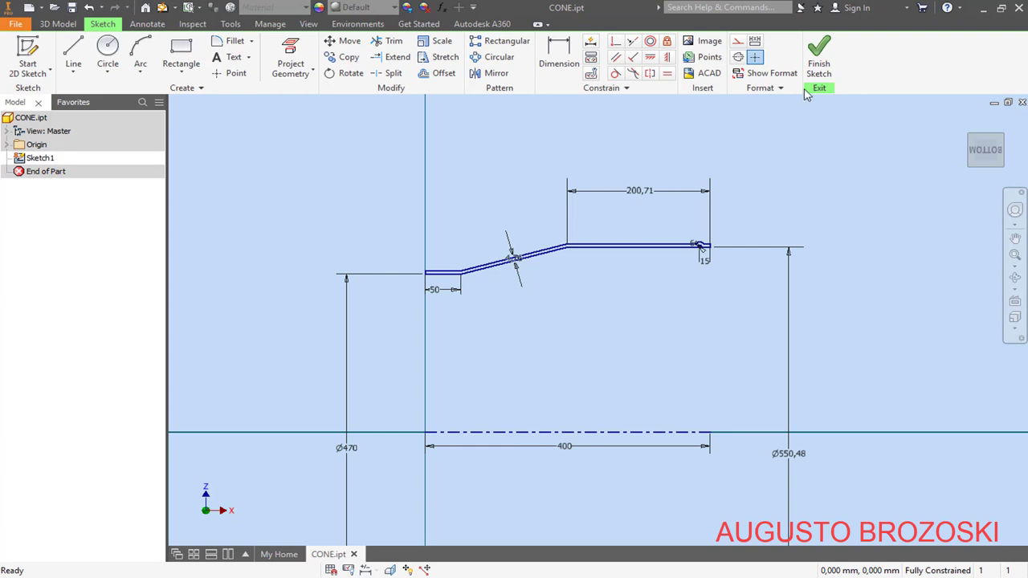
pyautogui.click(818, 62)
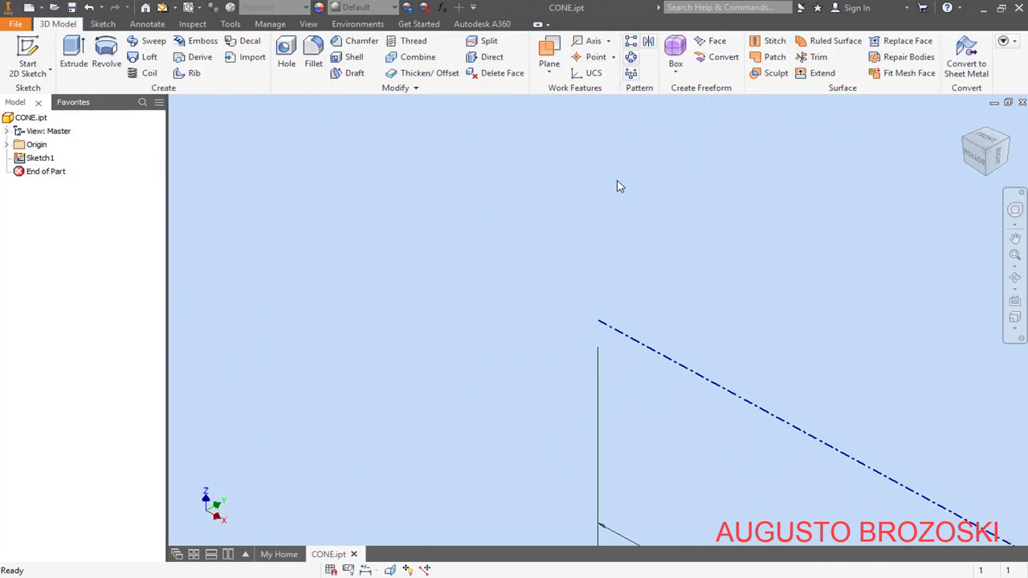
pyautogui.click(965, 123)
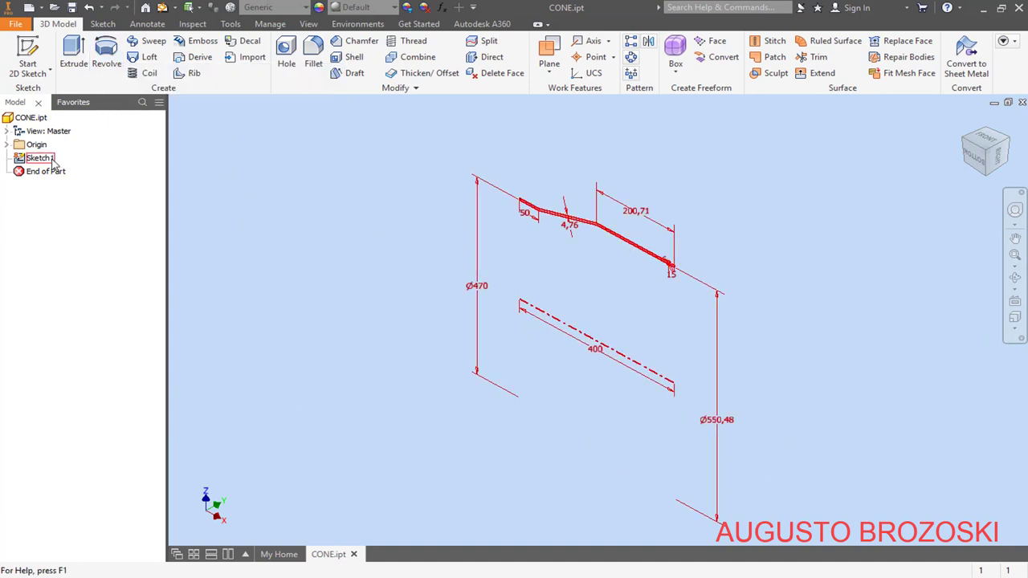
pyautogui.click(97, 69)
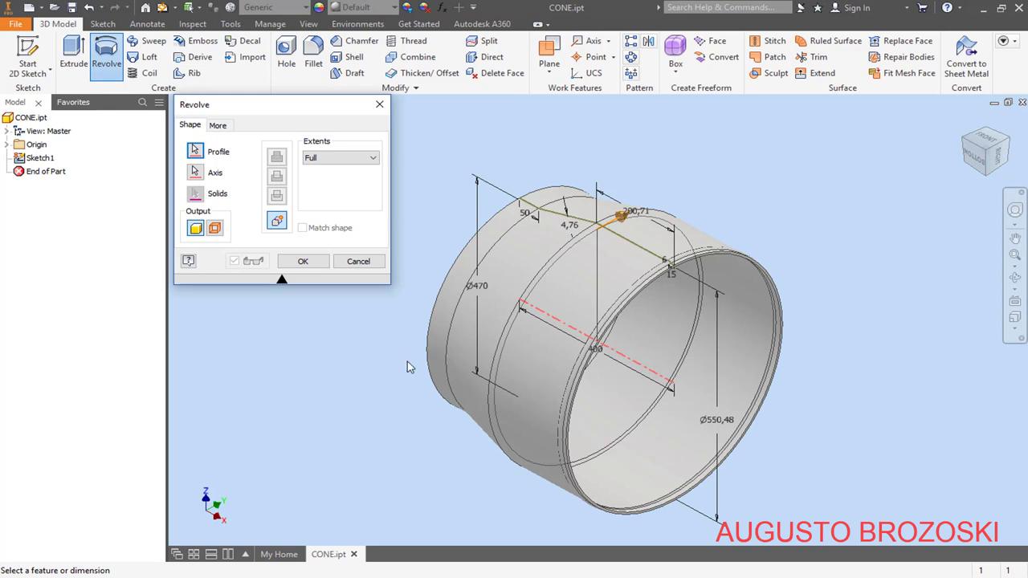
pyautogui.click(303, 261)
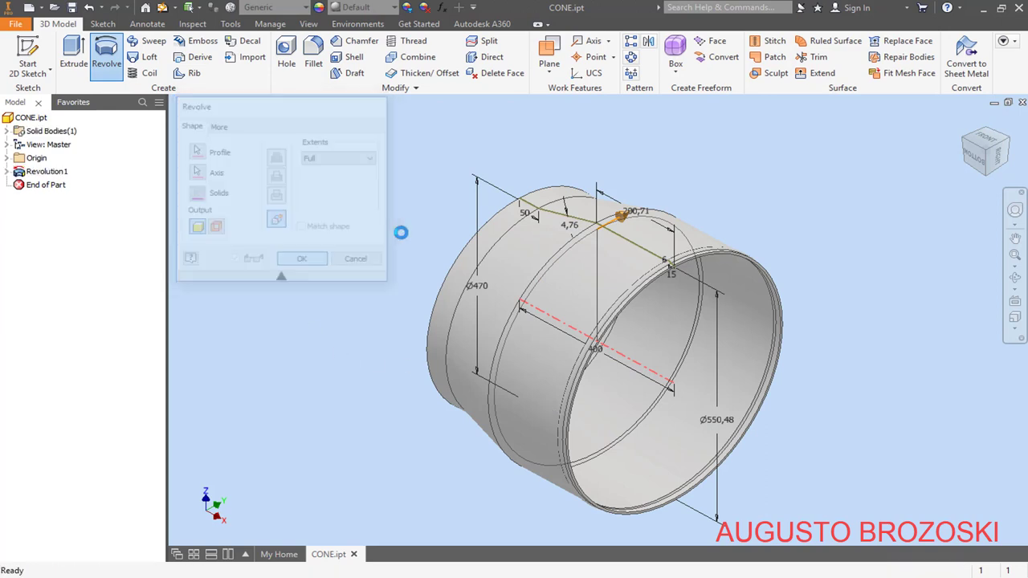
# - Save the revolved cone part after inspecting its bead end
pyautogui.click(965, 122)
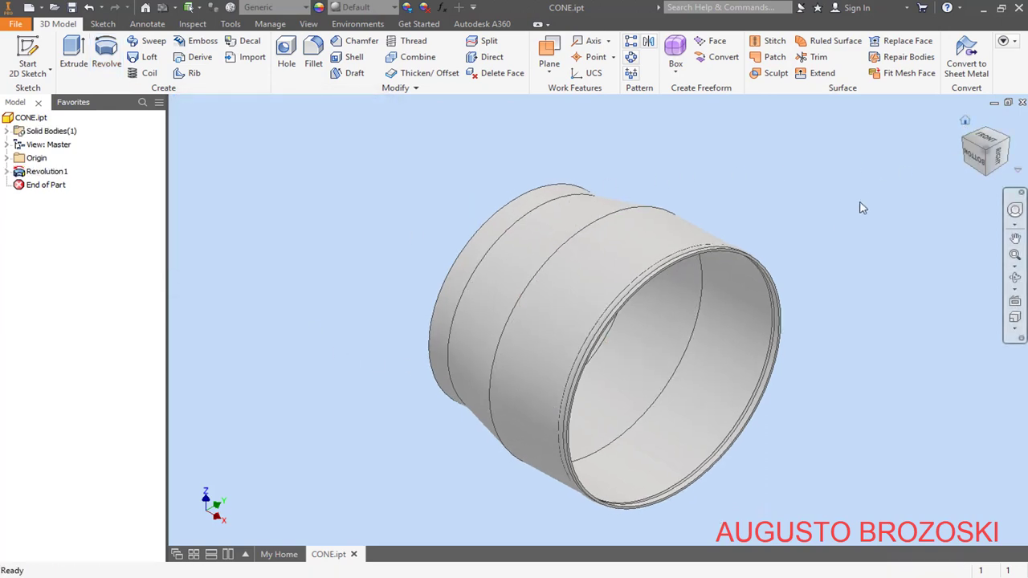
pyautogui.scroll(-5, 763, 358)
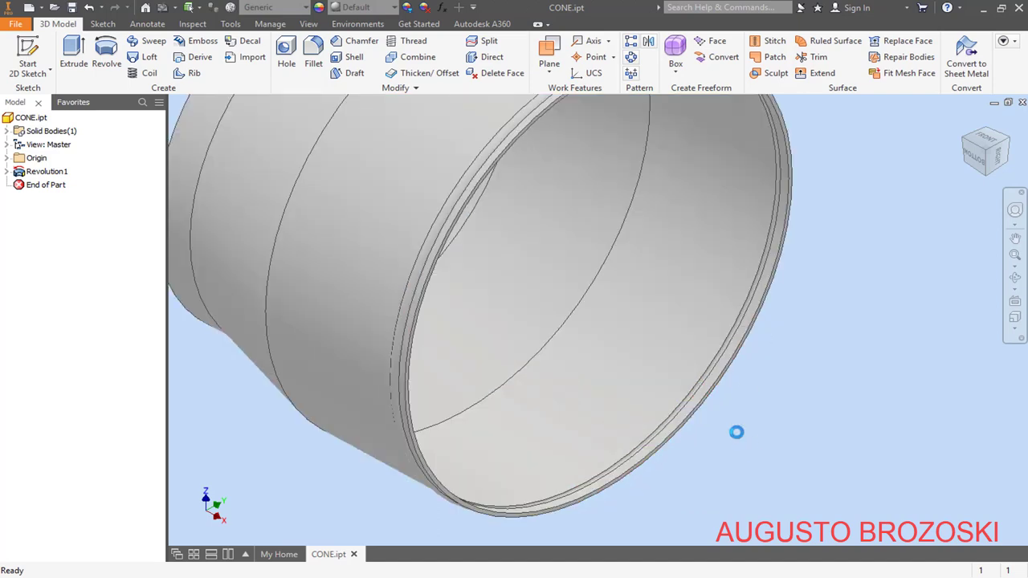
pyautogui.scroll(8, 708, 369)
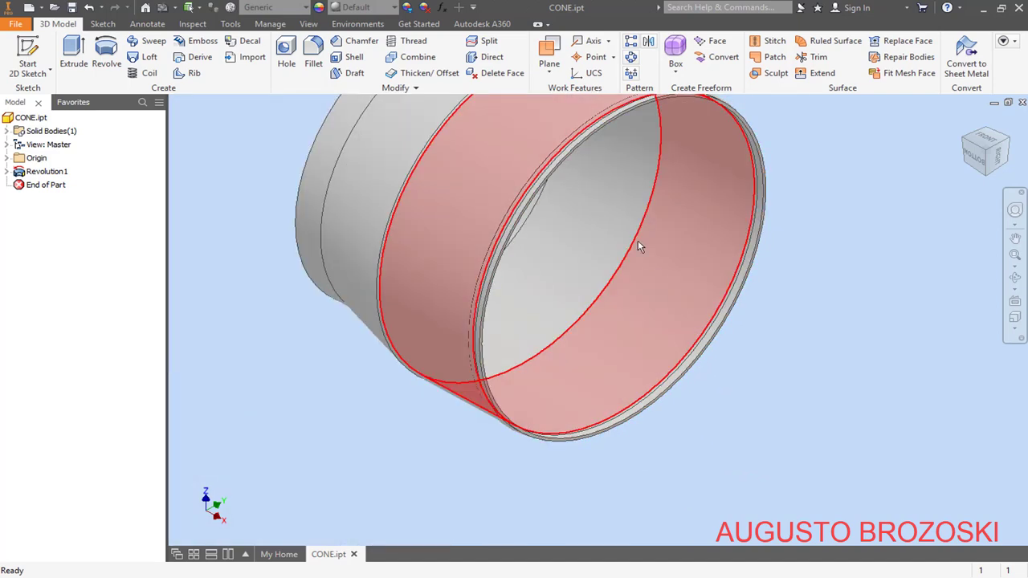
pyautogui.click(965, 122)
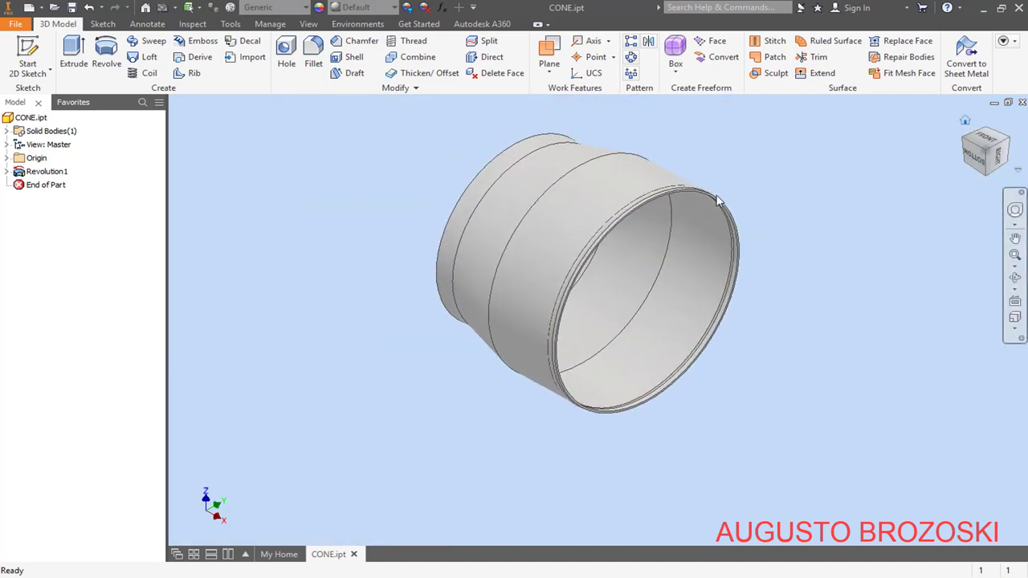
pyautogui.click(69, 11)
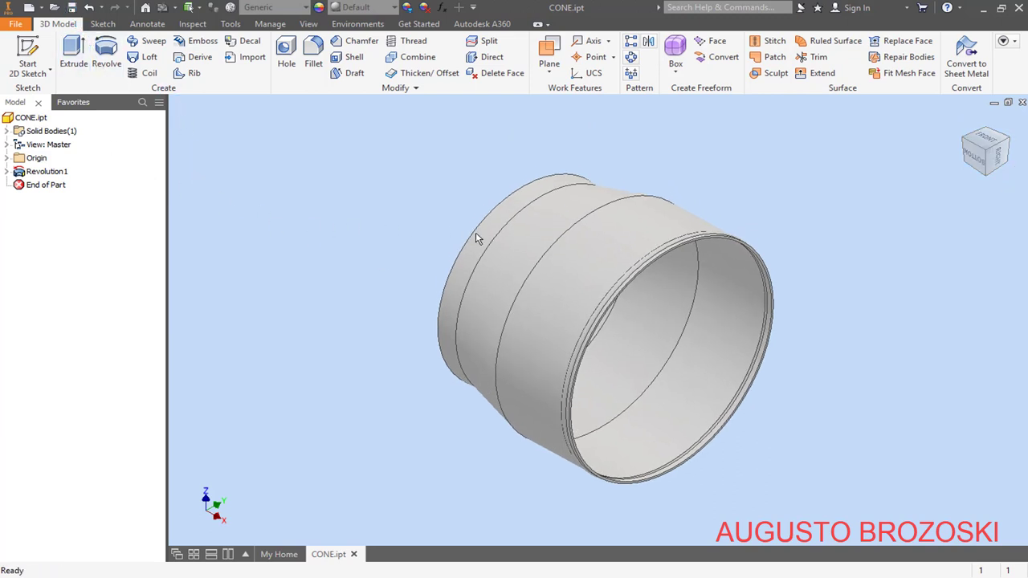
# - Save the part under the new name CONE DESENVOLVIDO.ipt in the same project folder
pyautogui.keyDown('shift'); pyautogui.moveTo(606, 305); pyautogui.dragTo(564, 277, button='middle'); pyautogui.keyUp('shift')
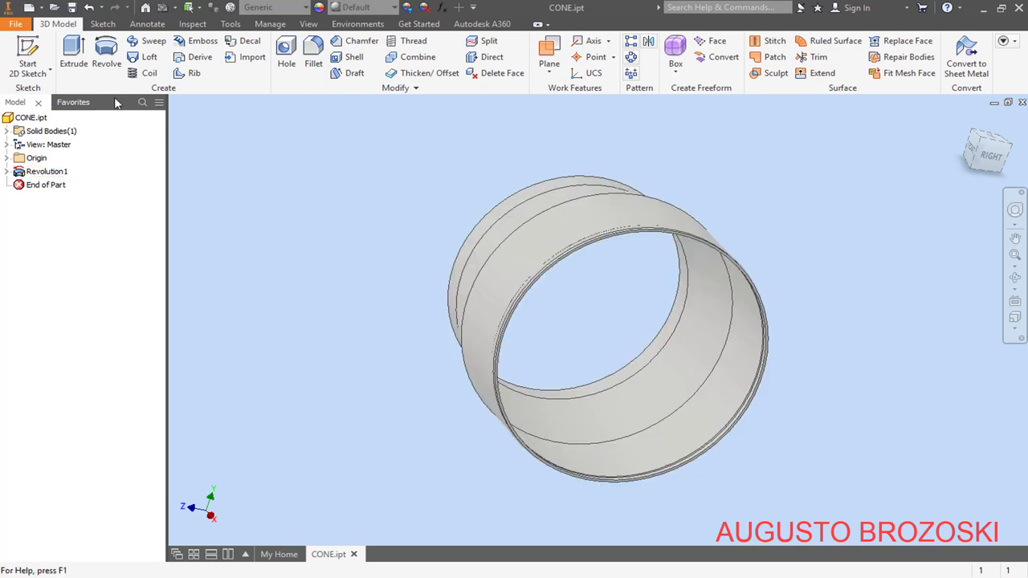
pyautogui.click(19, 25)
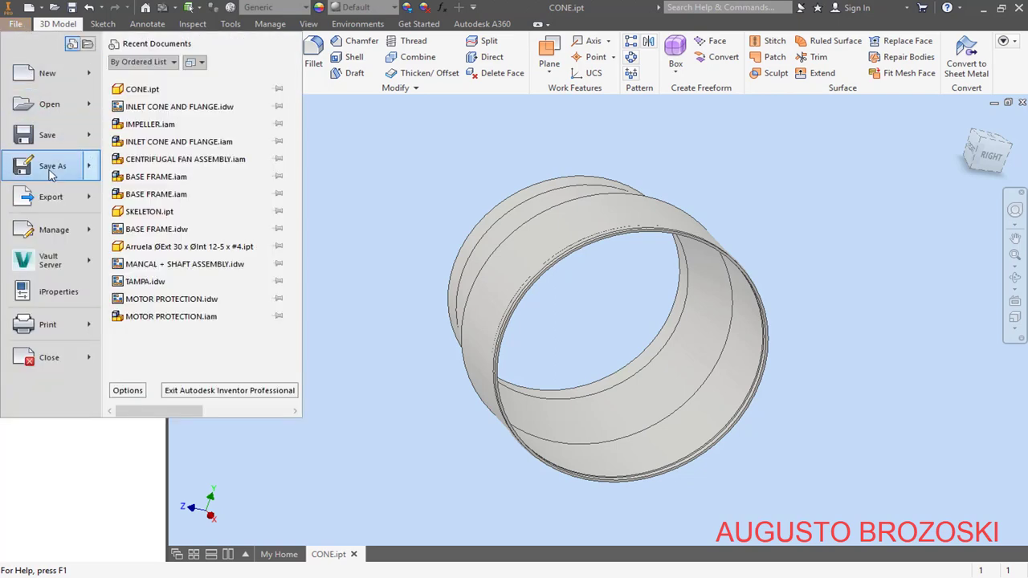
pyautogui.click(51, 170)
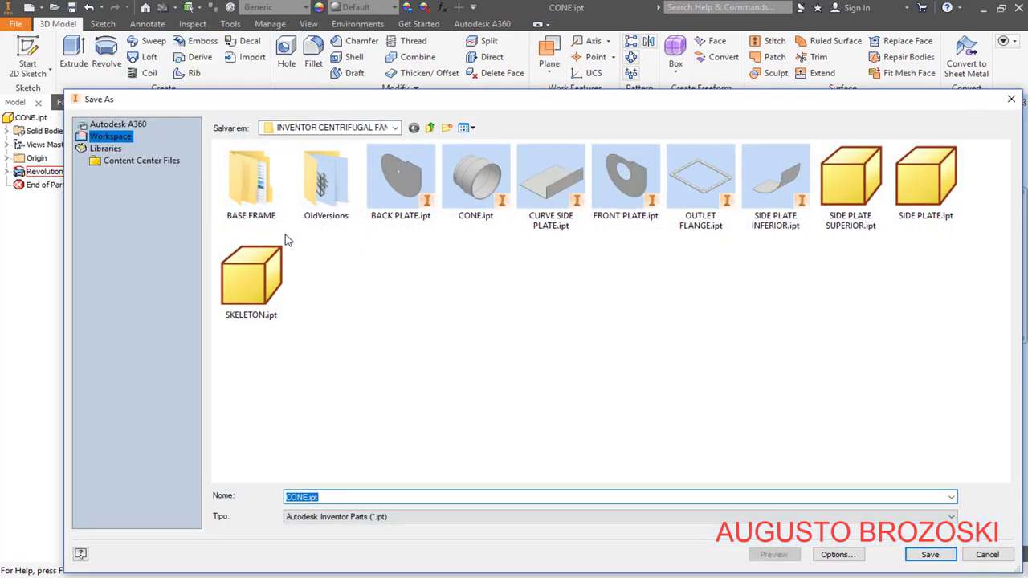
pyautogui.click(308, 499)
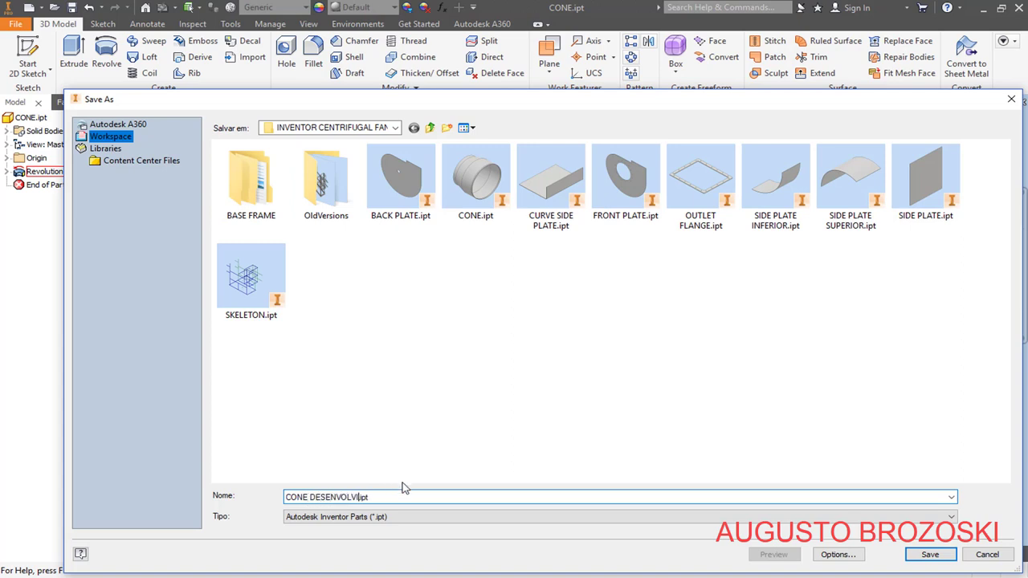
pyautogui.click(924, 555)
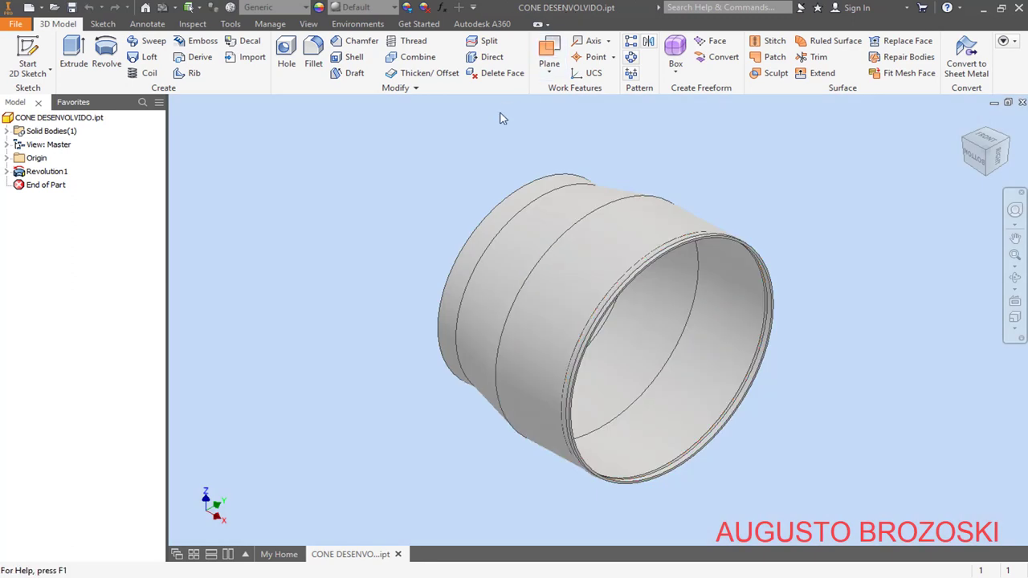
# - Convert the part to sheet metal and override the rule's thickness with 4.76 mm
pyautogui.click(958, 65)
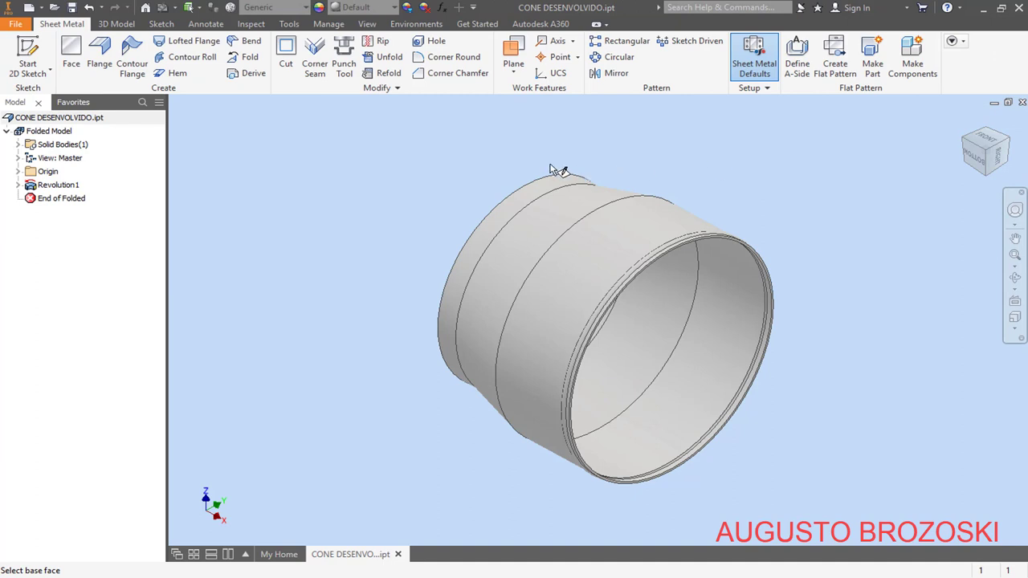
pyautogui.click(750, 64)
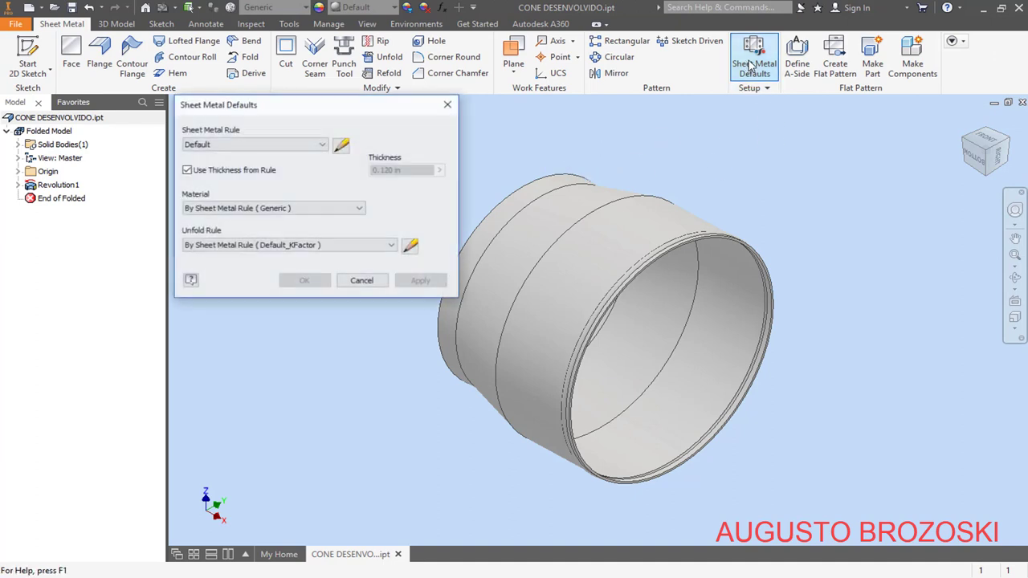
pyautogui.click(186, 170)
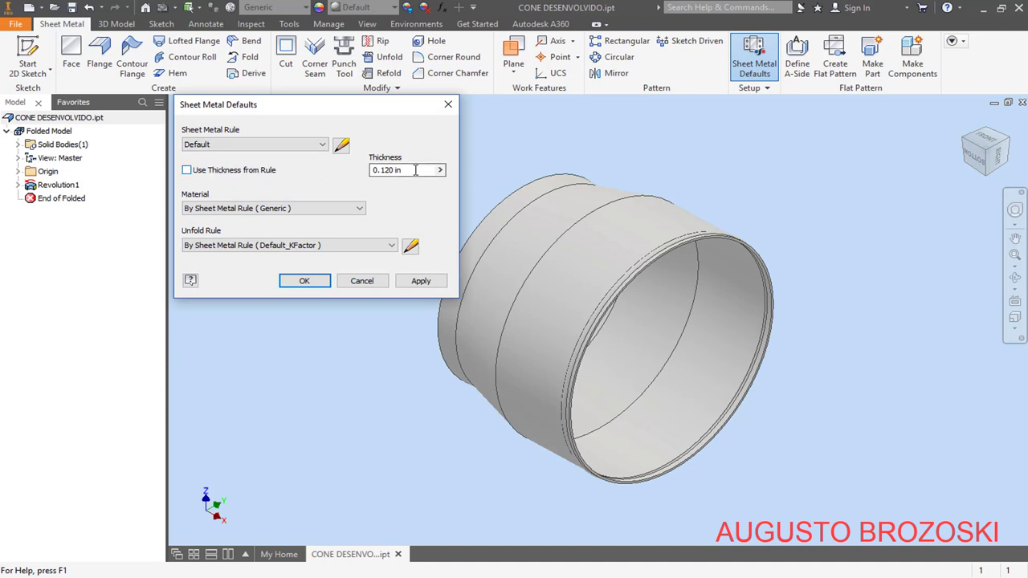
pyautogui.click(376, 170)
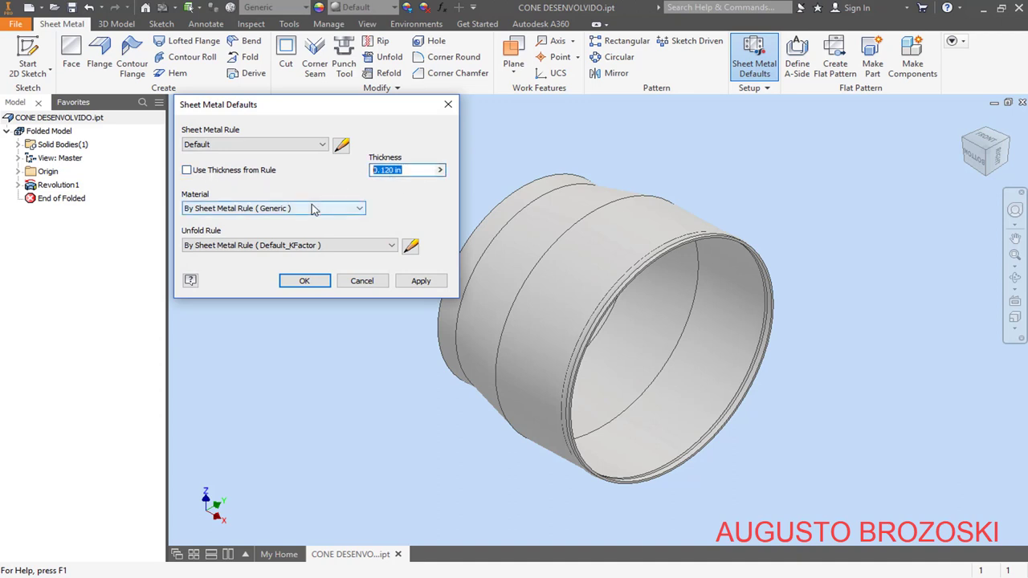
pyautogui.write('4.76')
pyautogui.click(374, 170)
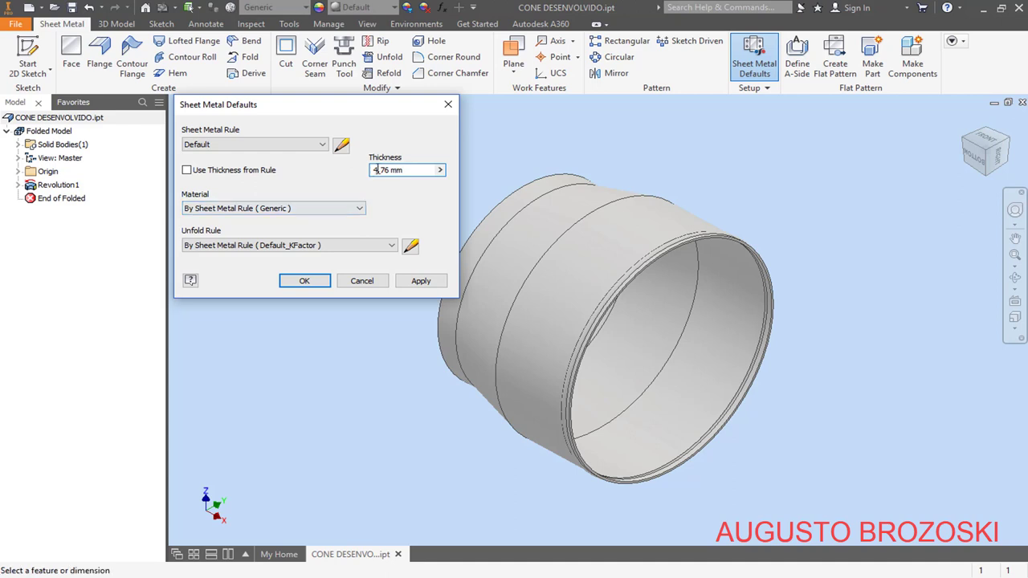
pyautogui.click(304, 281)
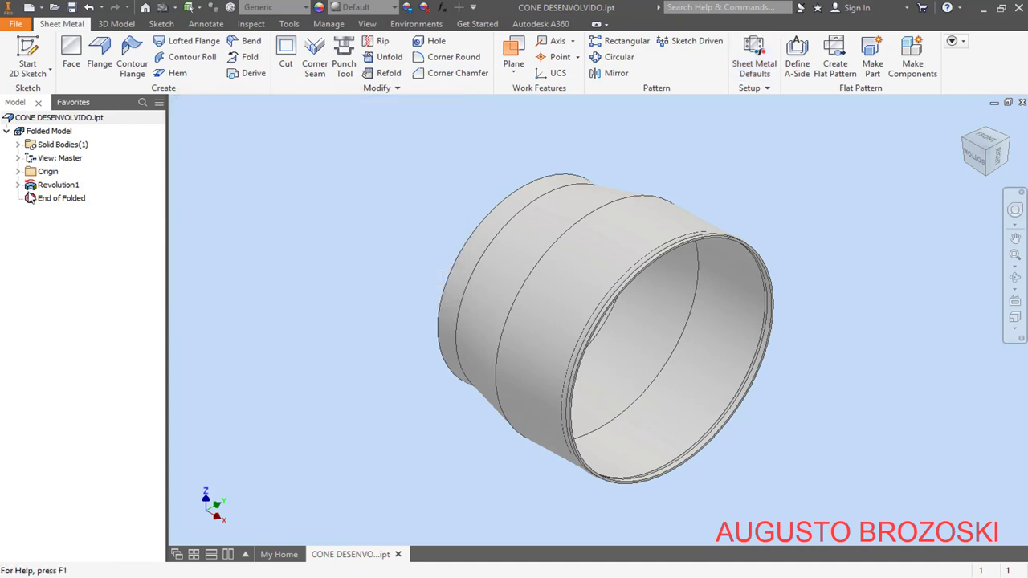
# - Delete the revolve feature while keeping its profile sketch
pyautogui.click(18, 185)
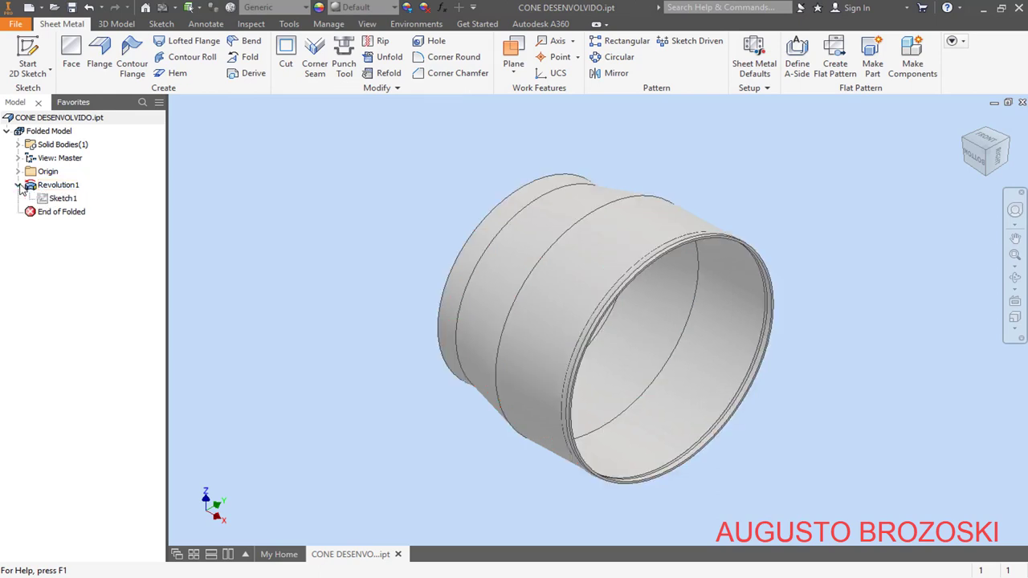
pyautogui.rightClick(60, 191)
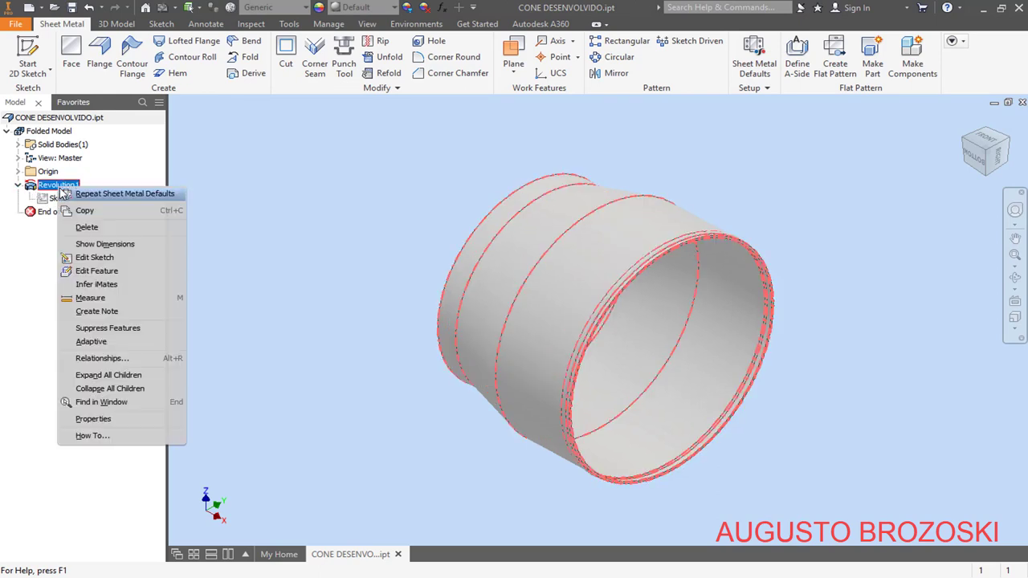
pyautogui.click(98, 230)
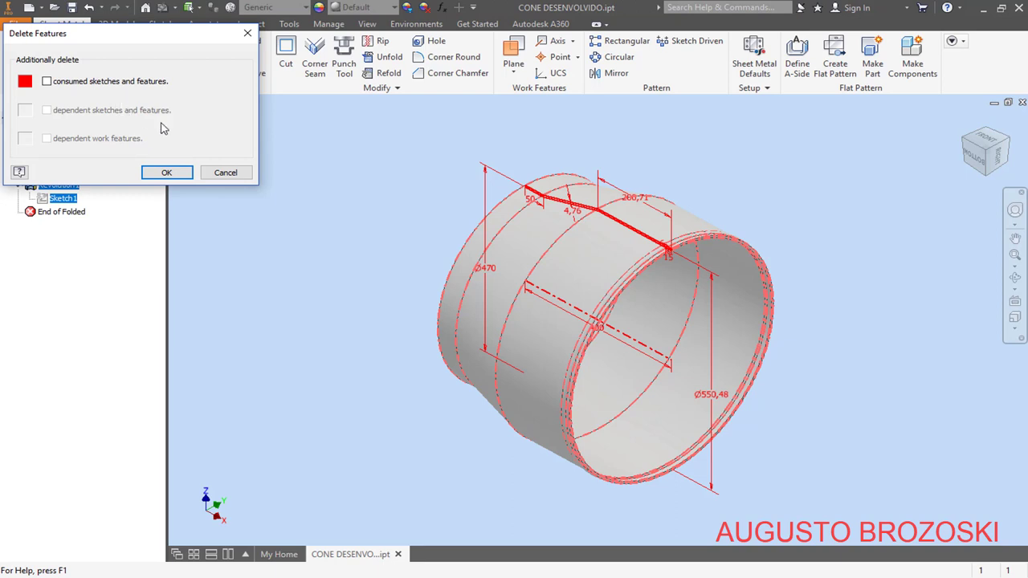
pyautogui.click(181, 172)
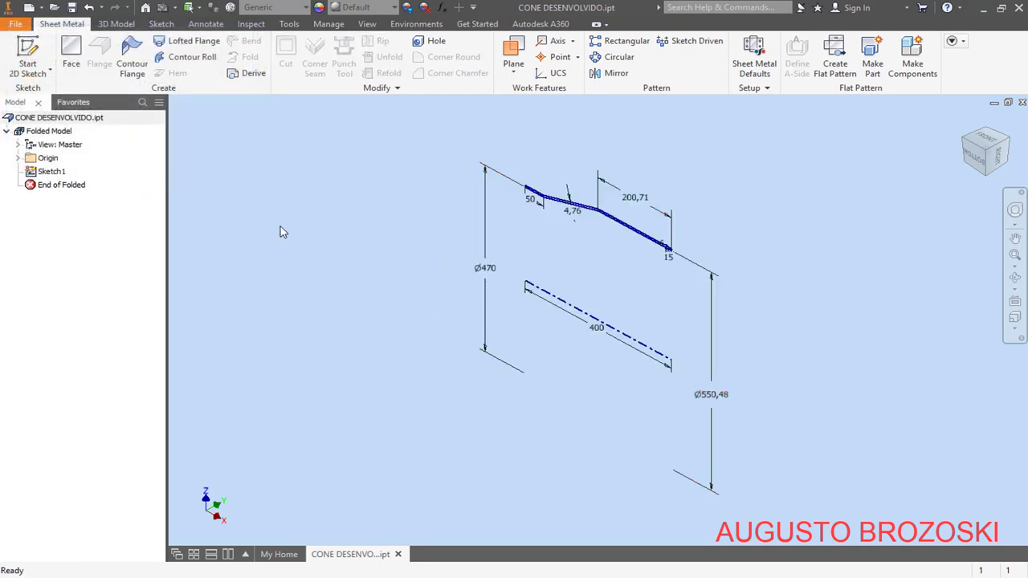
# - In the profile sketch, delete the outer offset lines along the 50 mm and sloped segments and the vertical closing line beside them
pyautogui.rightClick(59, 171)
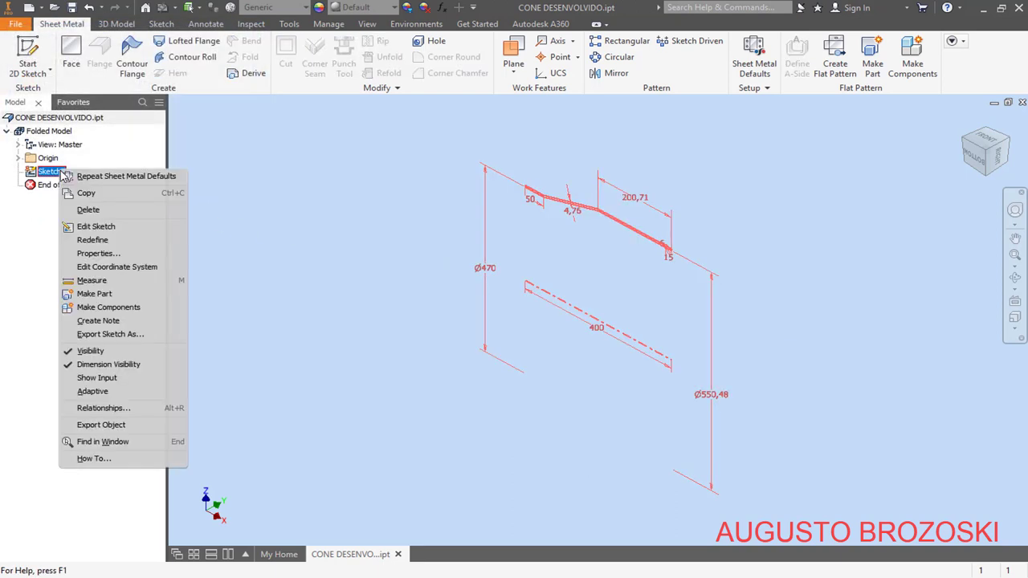
pyautogui.click(109, 229)
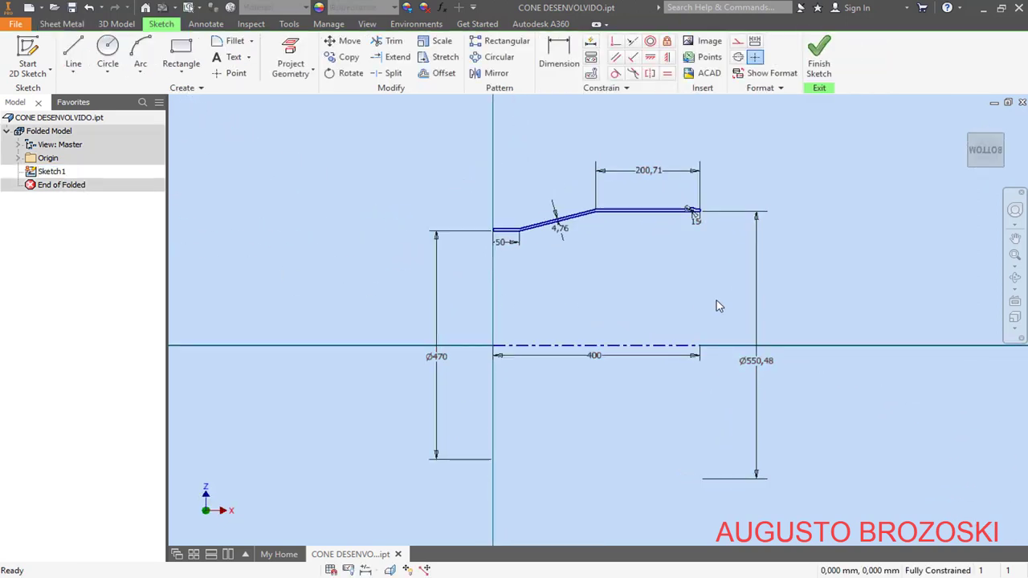
pyautogui.scroll(-8, 449, 216)
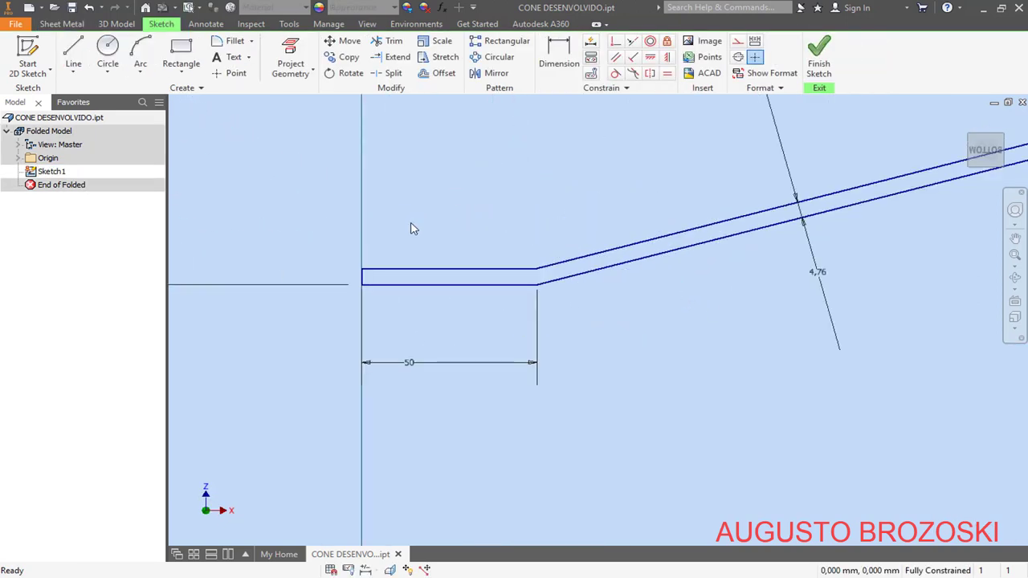
pyautogui.scroll(-3, 410, 229)
pyautogui.click(412, 312)
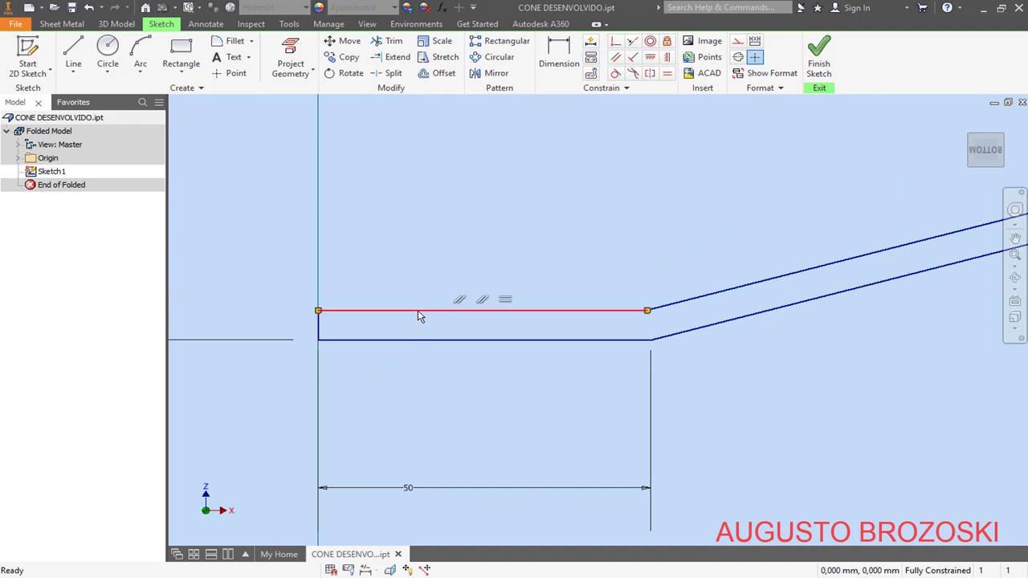
pyautogui.press('Delete')
pyautogui.click(318, 326)
pyautogui.press('Delete')
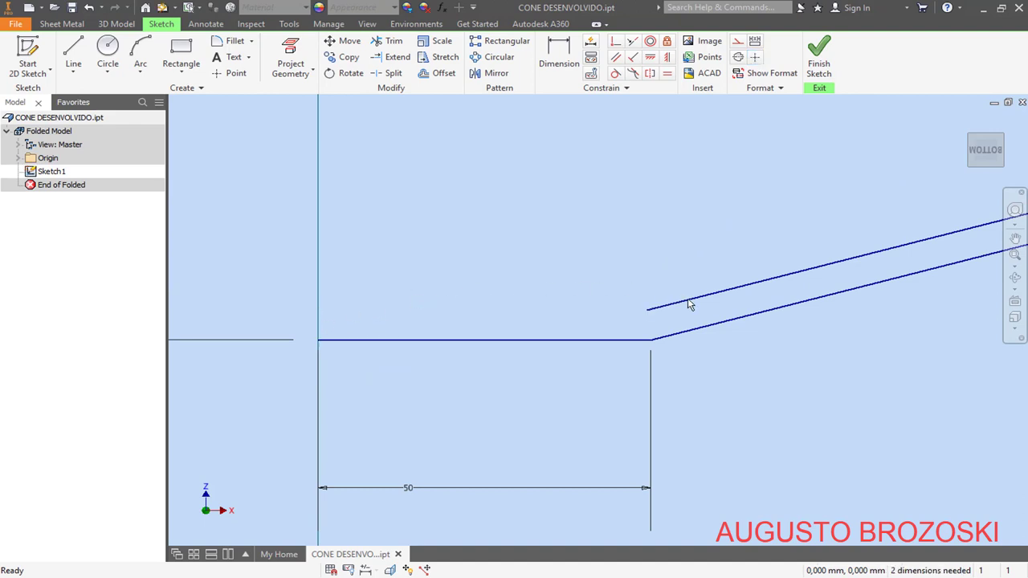
pyautogui.click(688, 301)
pyautogui.press('Delete')
# - Delete the remaining offset contour and closing line at the bead end, leaving a single open profile, and finish the sketch
pyautogui.scroll(13, 546, 287)
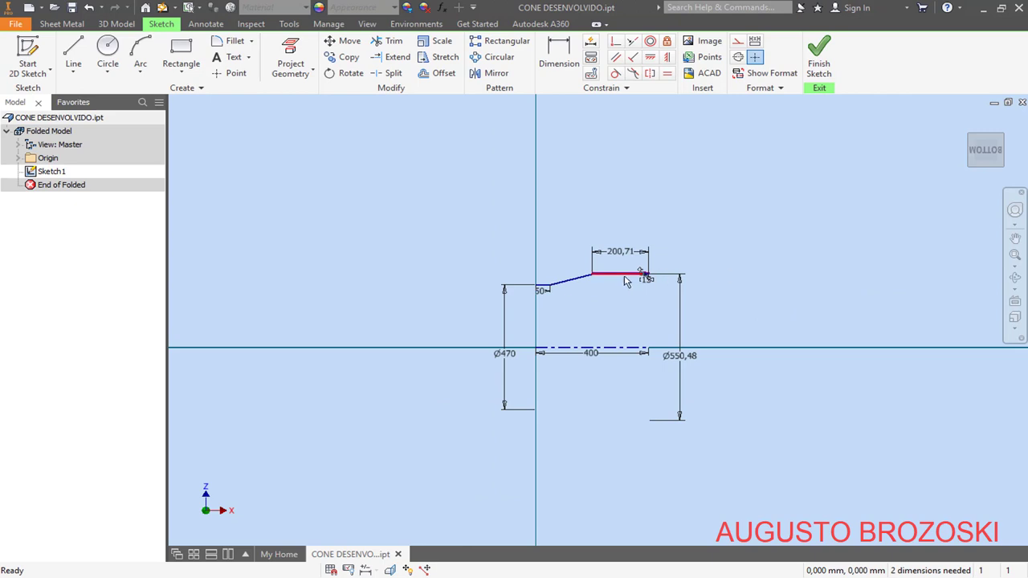
pyautogui.scroll(-8, 627, 276)
pyautogui.scroll(-3, 814, 266)
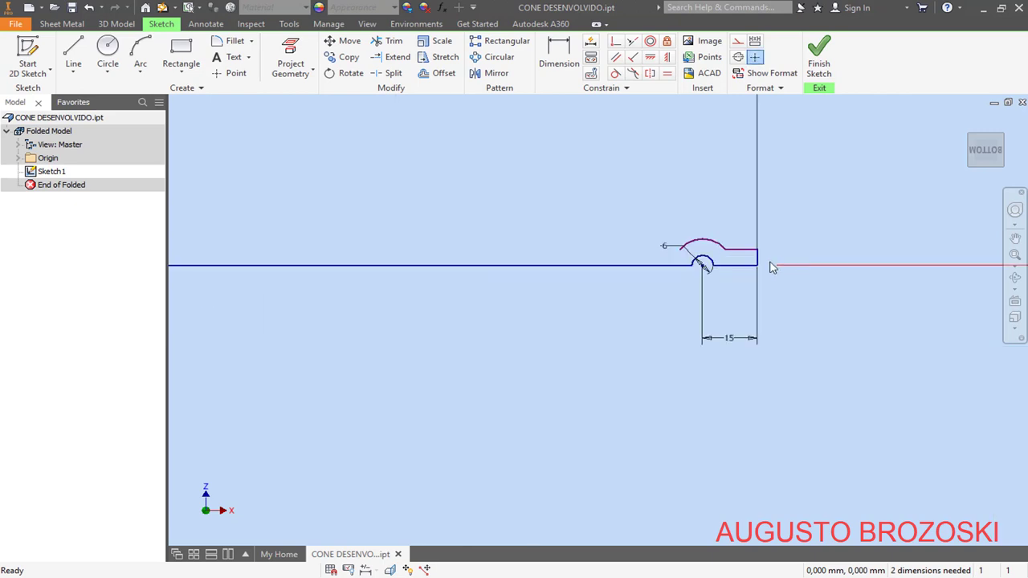
pyautogui.click(727, 250)
pyautogui.press('Delete')
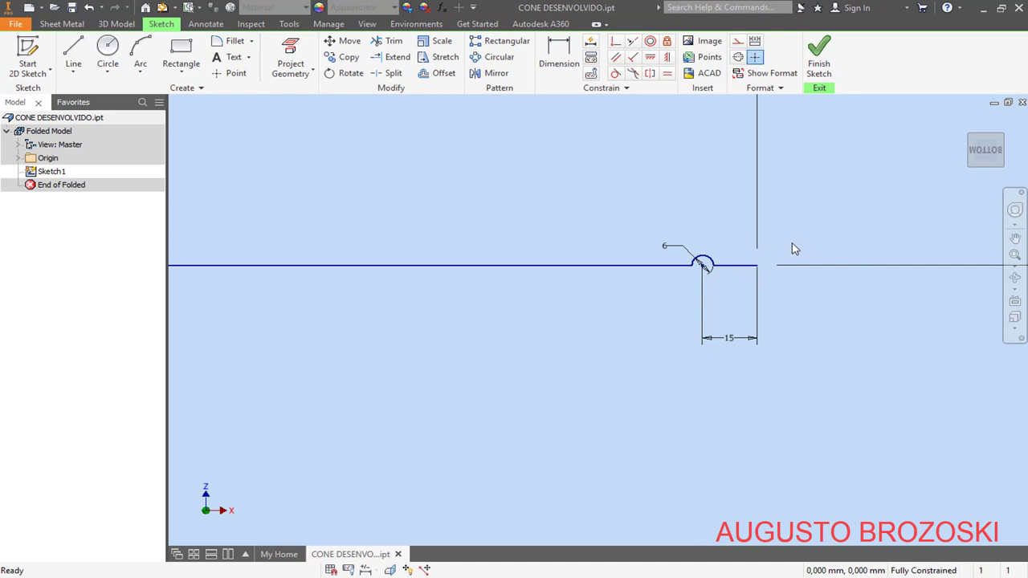
pyautogui.scroll(4, 722, 286)
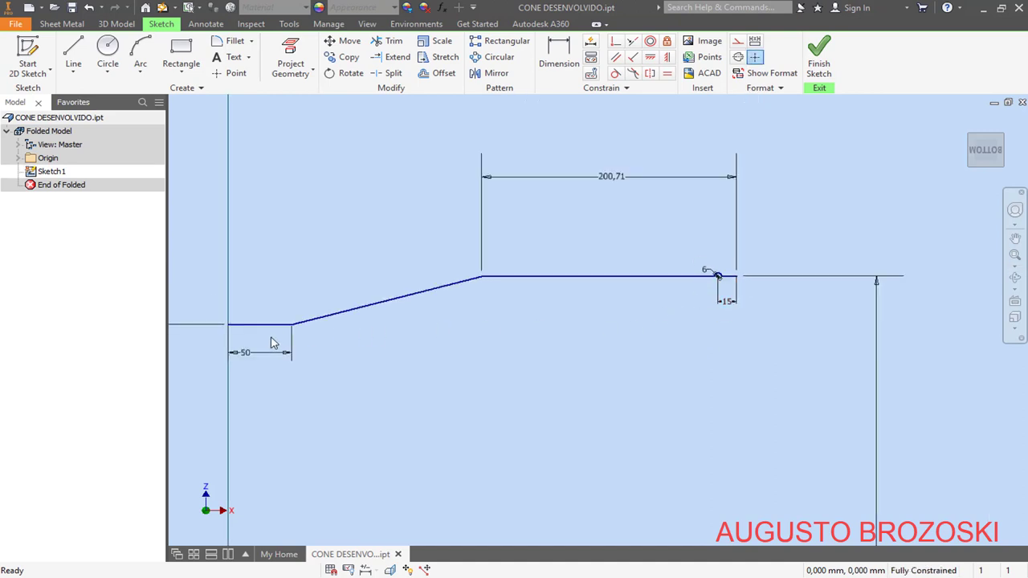
pyautogui.scroll(2, 639, 291)
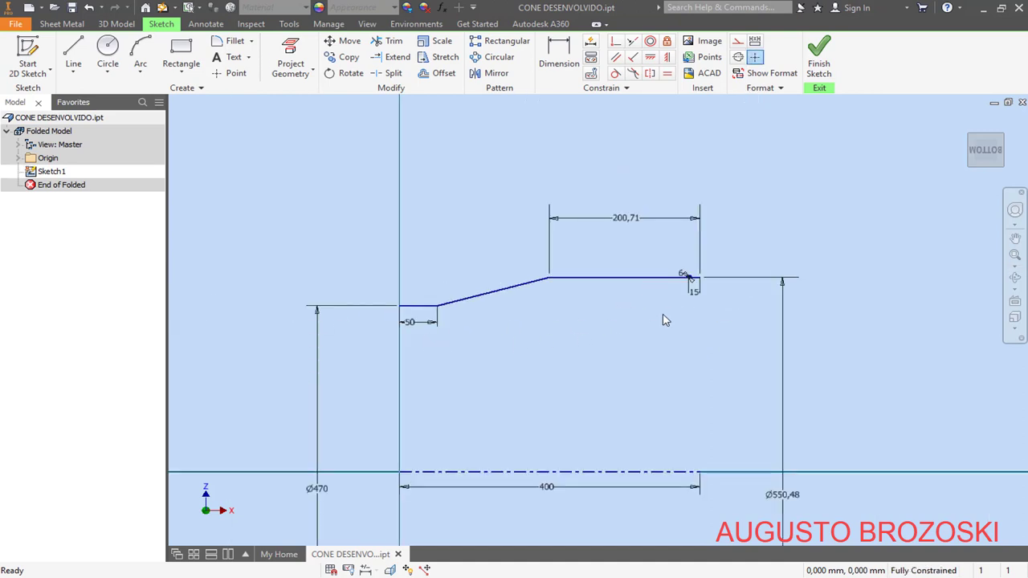
pyautogui.click(818, 62)
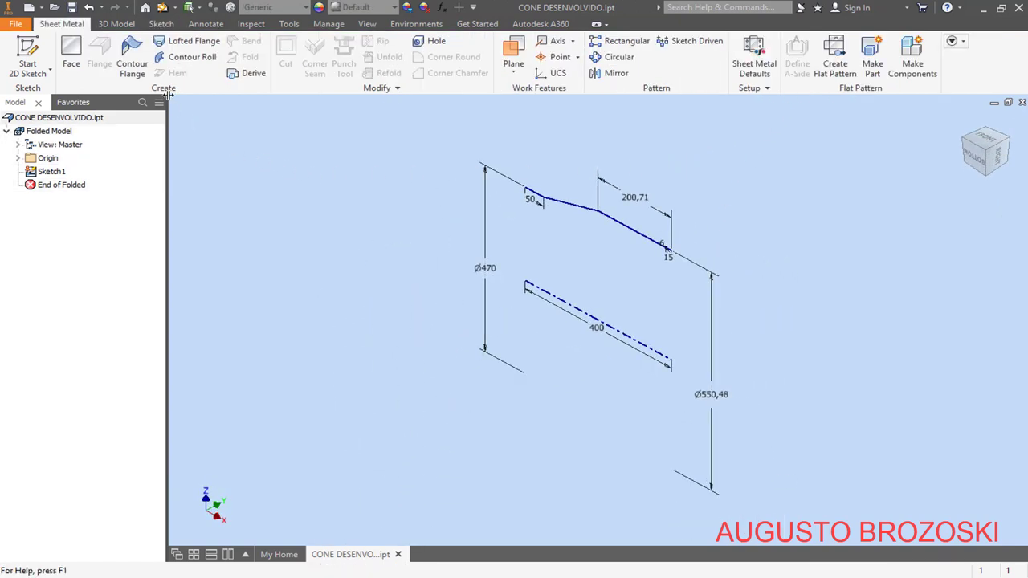
# - Create a Contour Roll from the open profile around the centreline with a rolled angle of 359.9 degrees
pyautogui.click(184, 61)
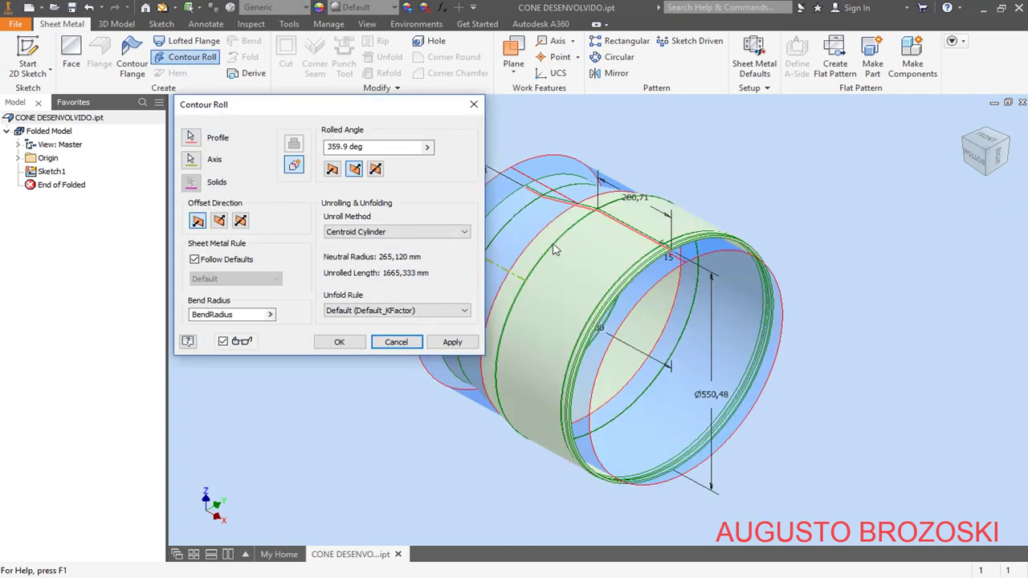
pyautogui.moveTo(345, 147); pyautogui.dragTo(335, 147)
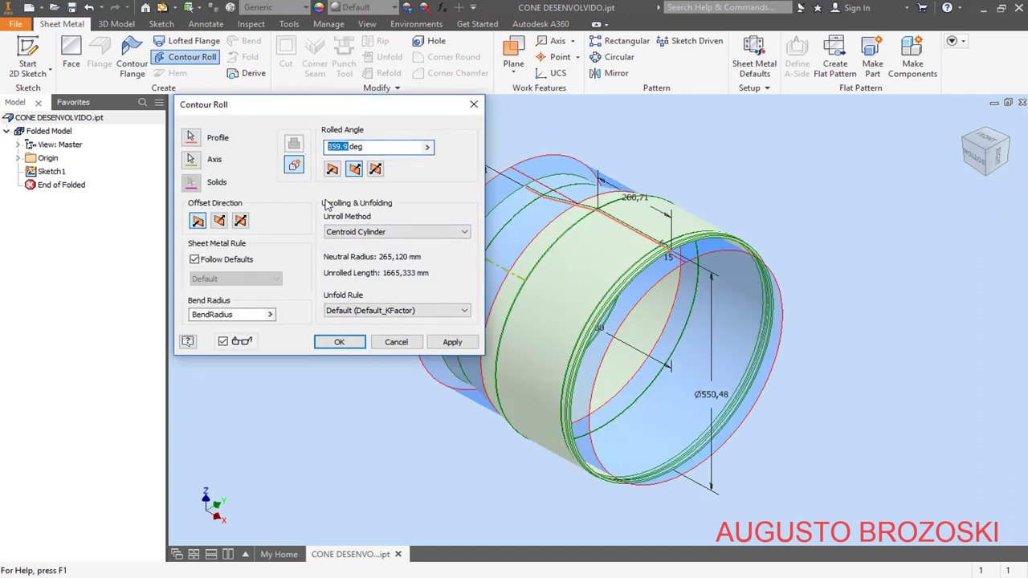
pyautogui.write('36')
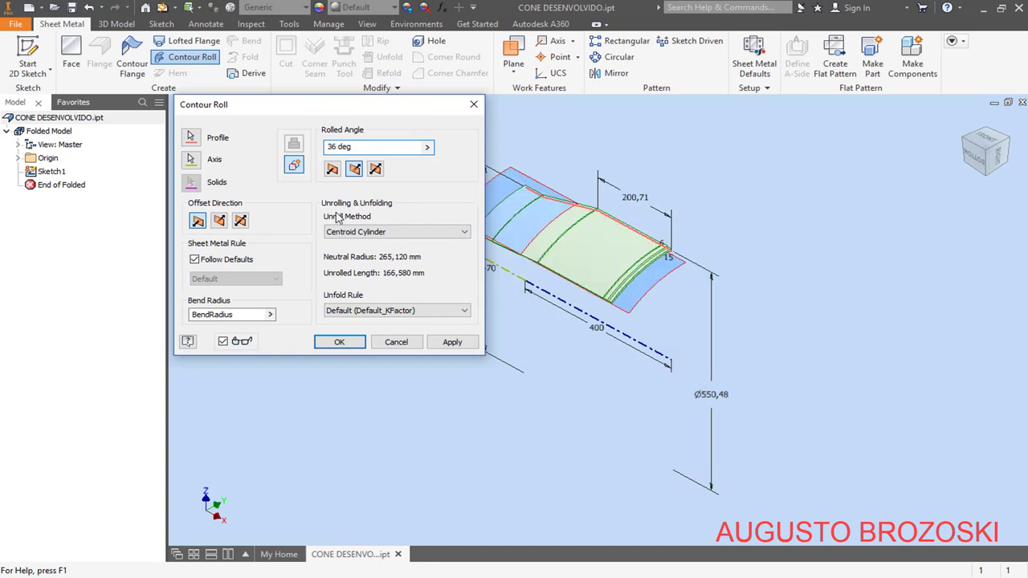
pyautogui.write('0')
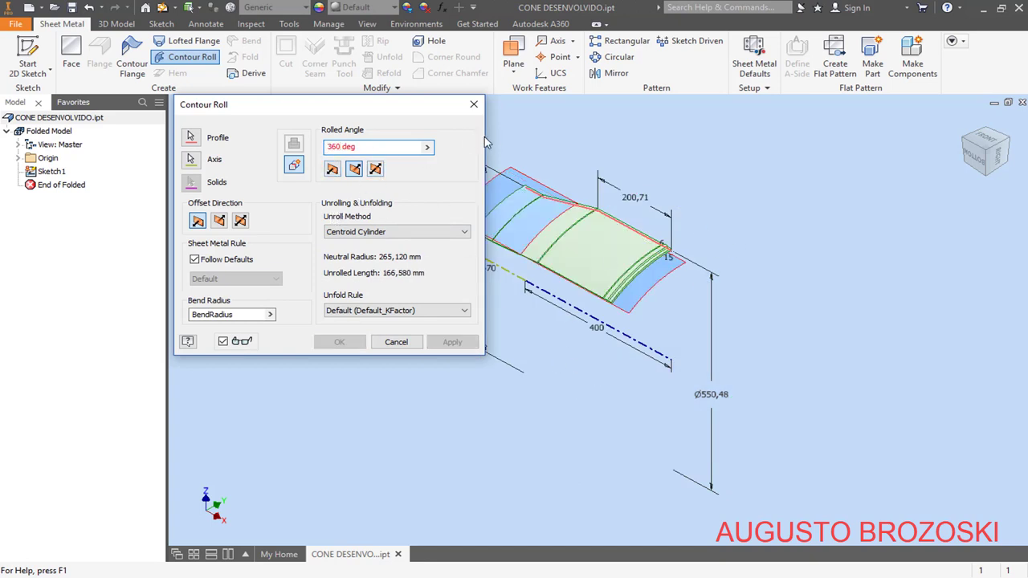
pyautogui.press('BackSpace')
pyautogui.write('59')
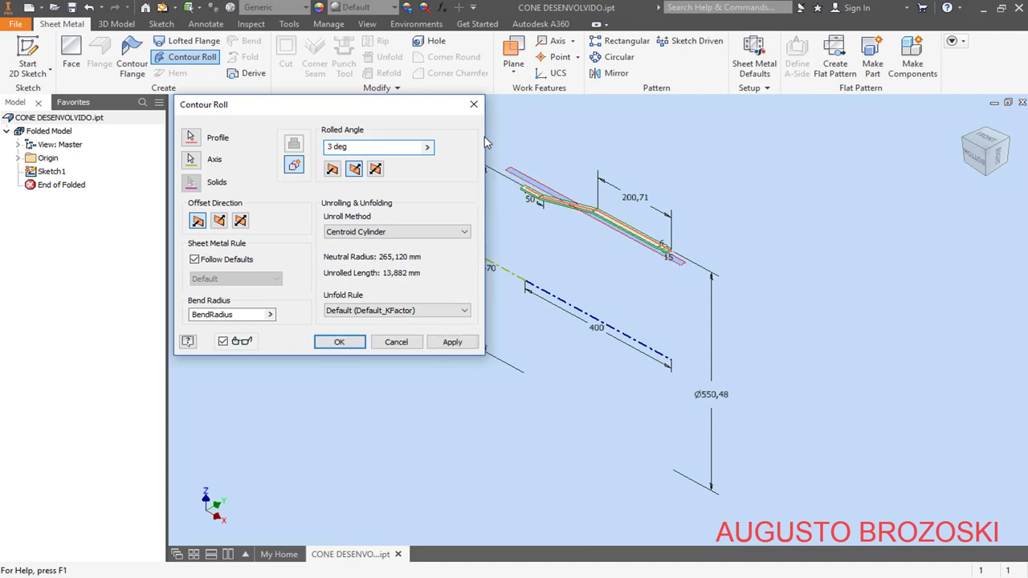
pyautogui.write('.9')
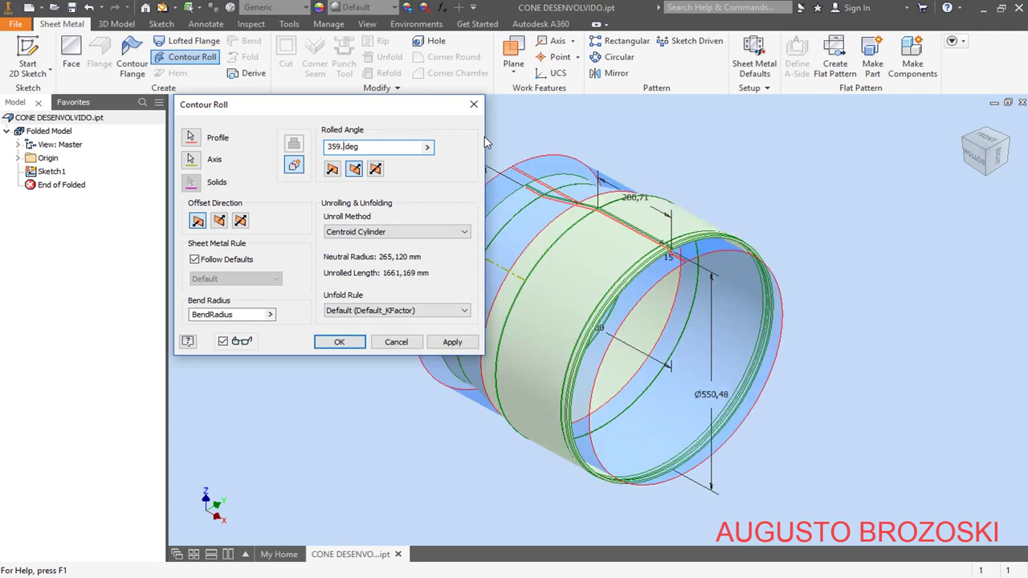
pyautogui.scroll(5, 664, 254)
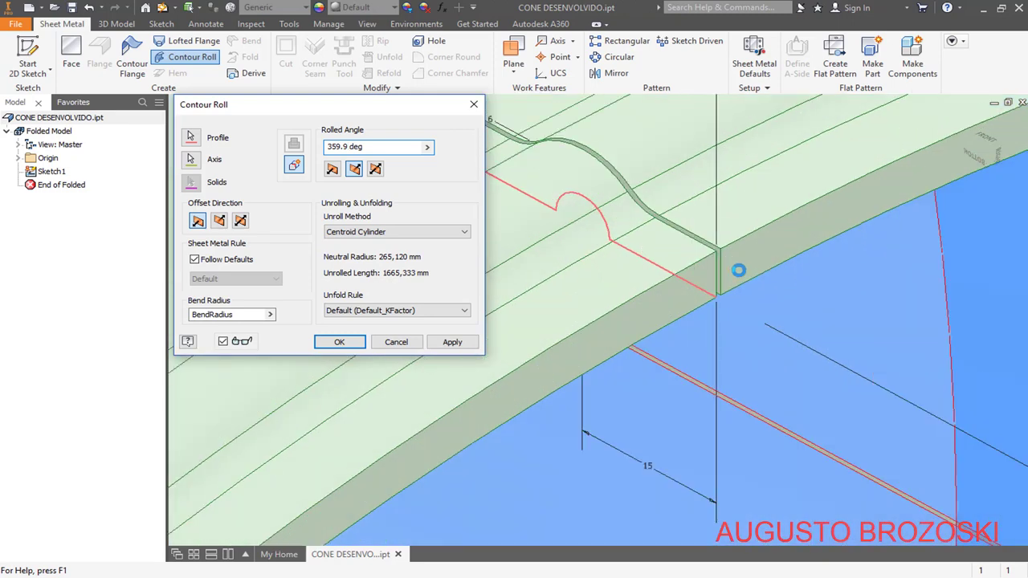
pyautogui.scroll(3, 727, 276)
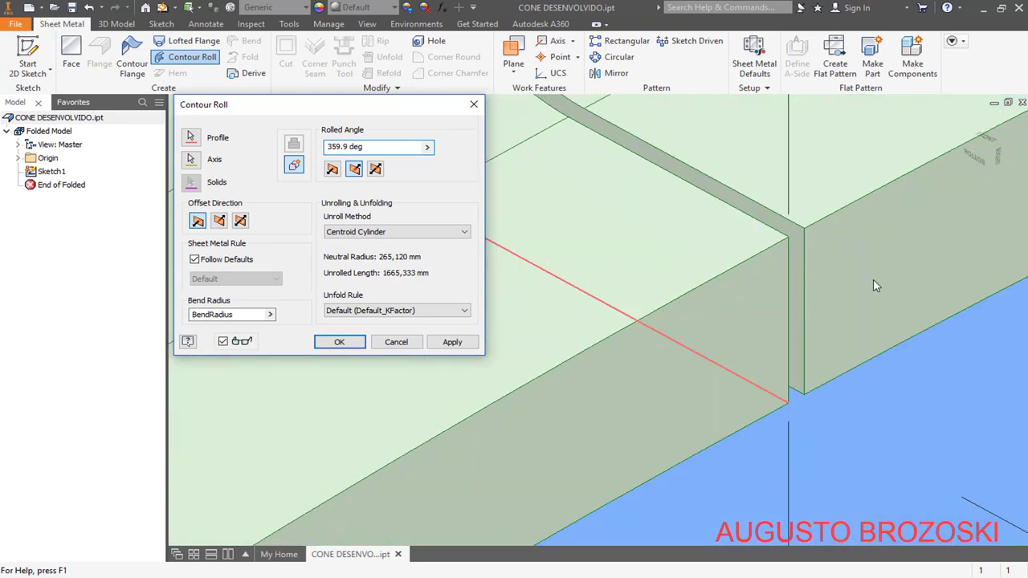
pyautogui.scroll(-6, 792, 290)
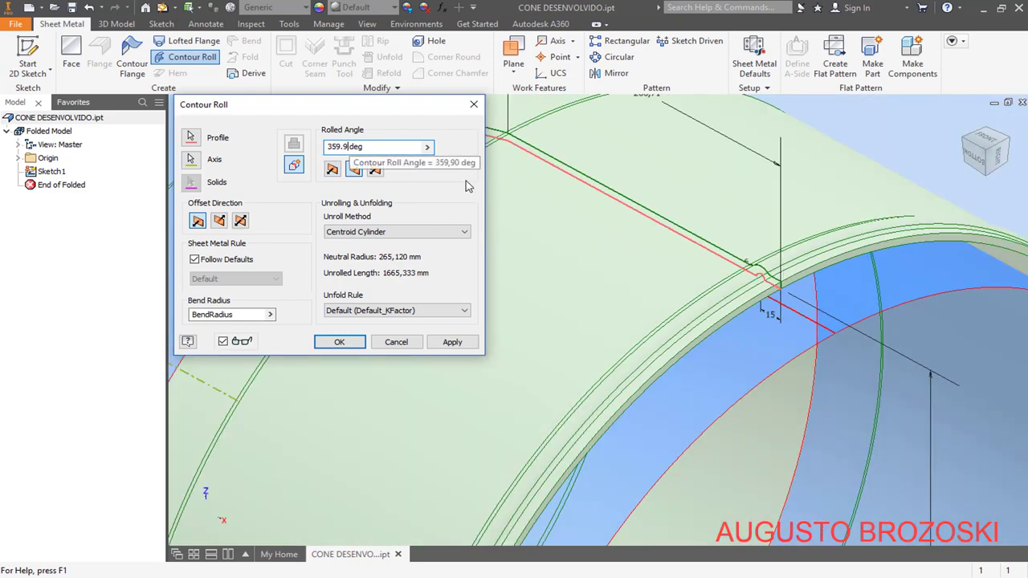
pyautogui.click(347, 146)
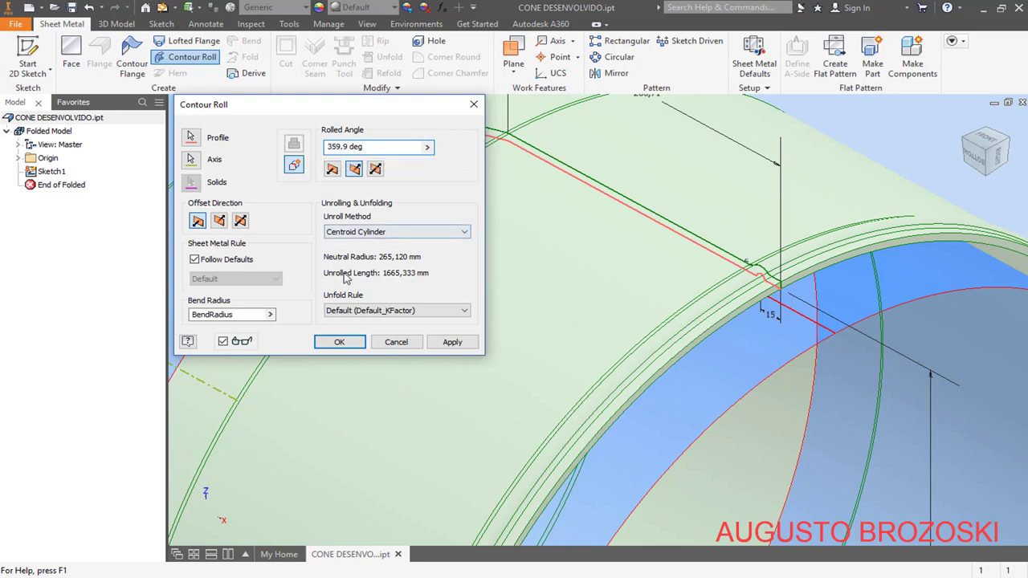
pyautogui.click(338, 343)
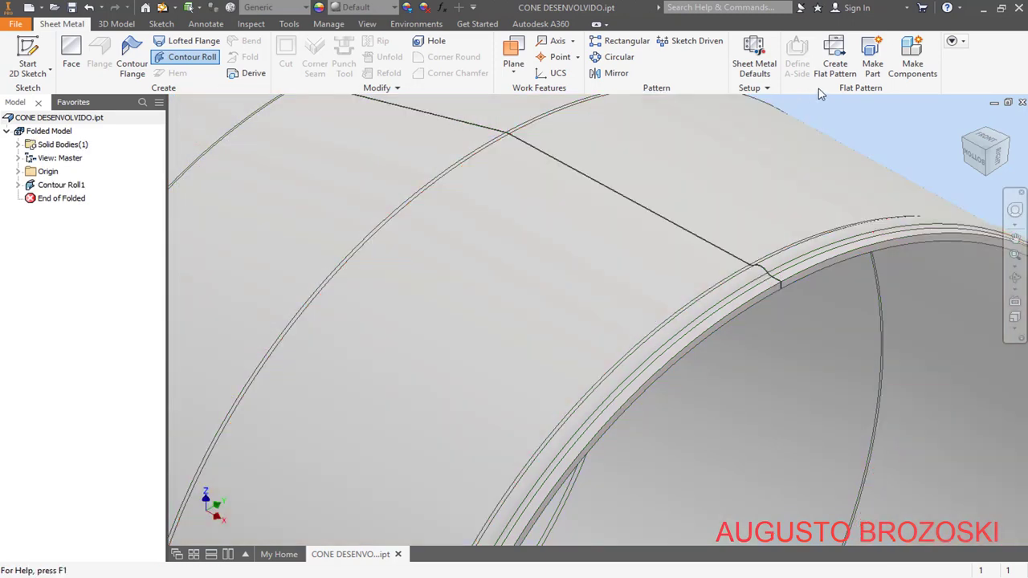
# - Review the part's sheet metal default settings without changing them, and return to the home view
pyautogui.click(762, 65)
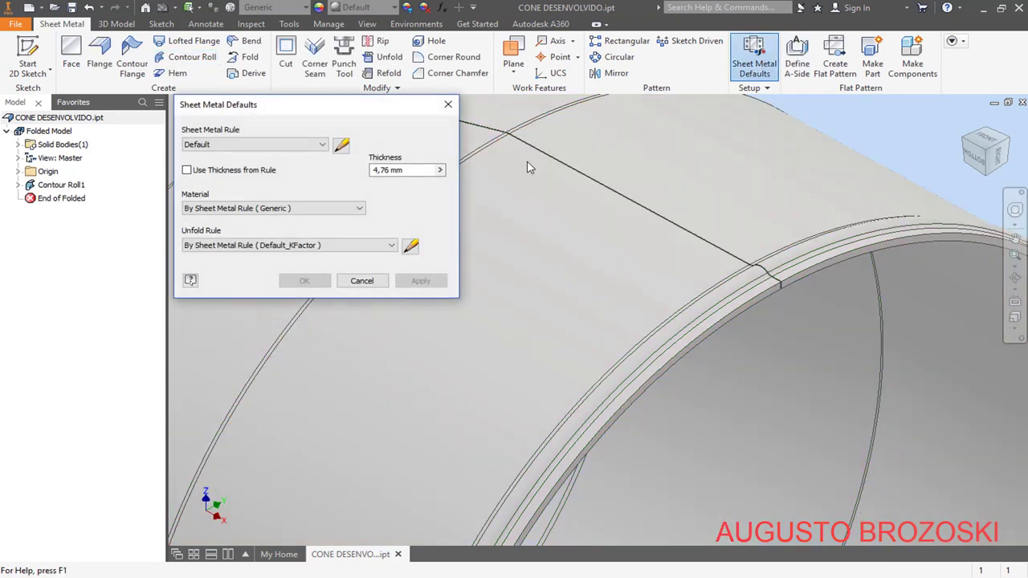
pyautogui.click(362, 281)
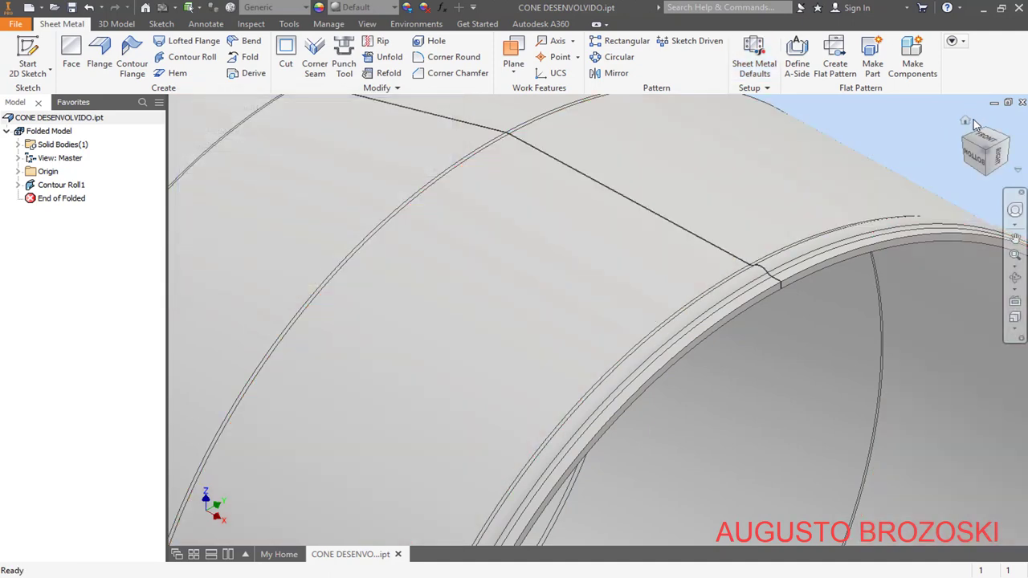
pyautogui.click(966, 123)
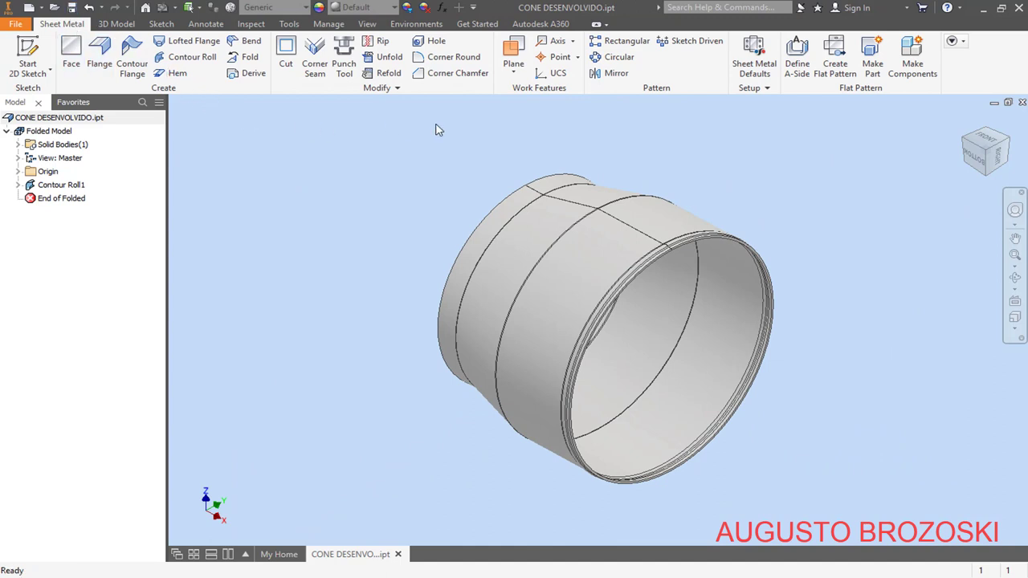
# - Create the flat pattern of the rolled cone, inspect it from the edge and in isometric view, and return to the folded part
pyautogui.click(836, 58)
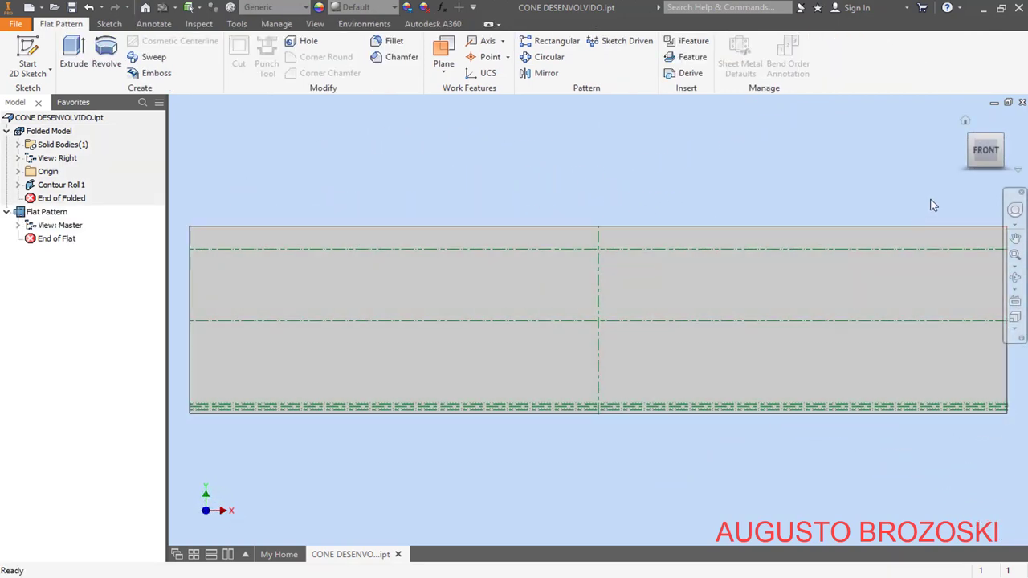
pyautogui.click(985, 173)
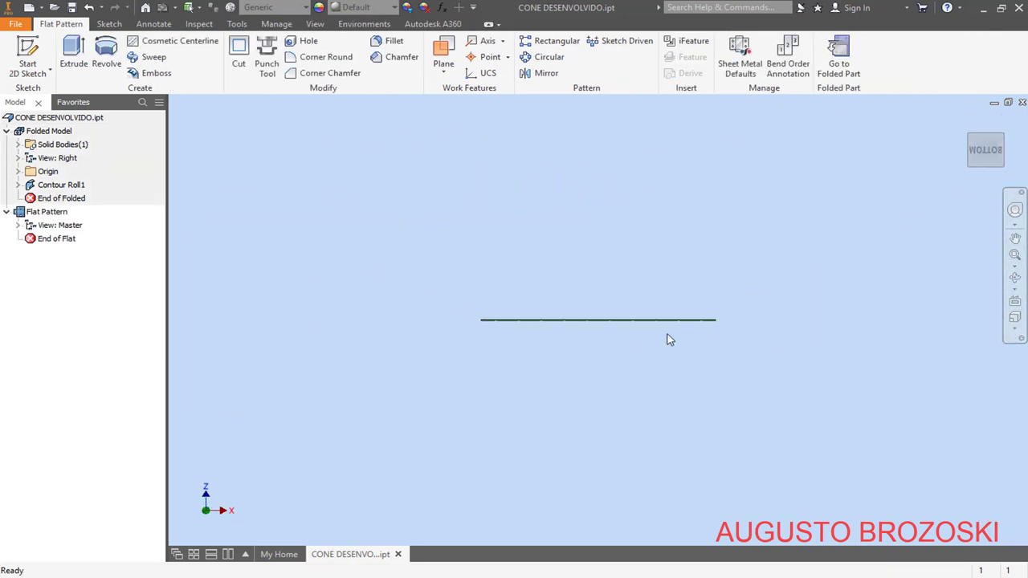
pyautogui.scroll(-3, 598, 326)
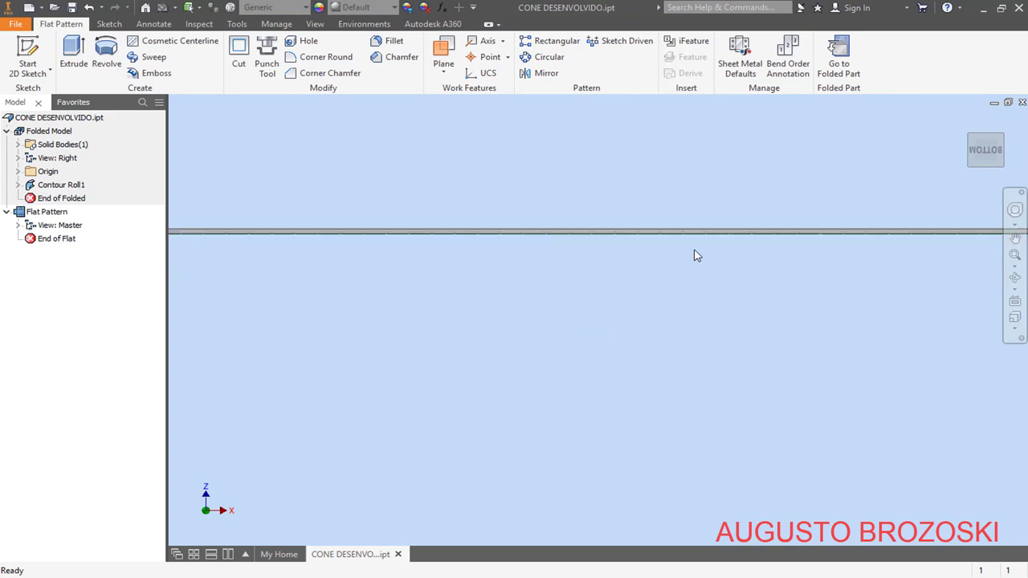
pyautogui.click(965, 122)
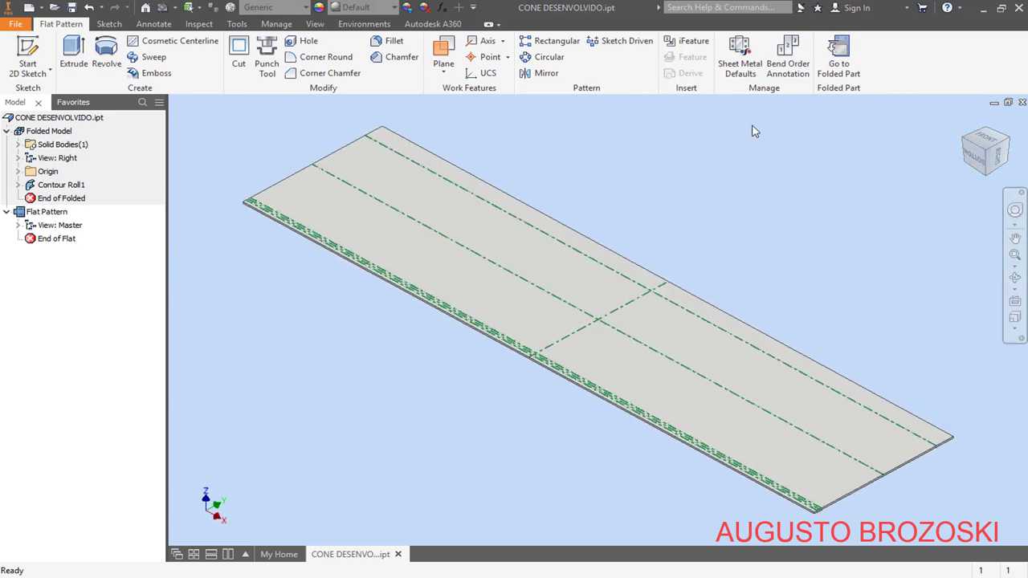
pyautogui.click(838, 60)
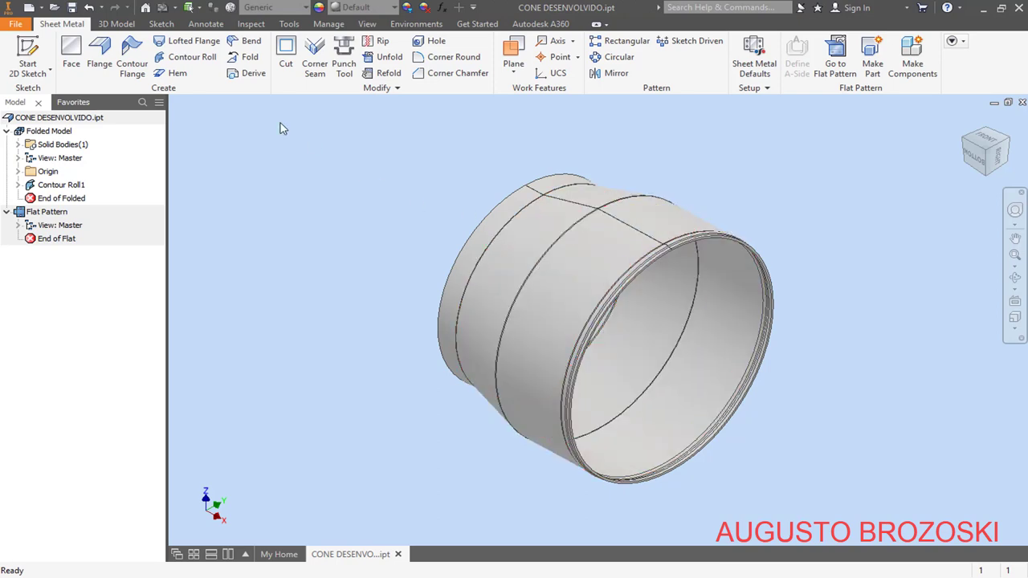
# - Open the original cone part CONE.ipt from the project workspace
pyautogui.click(54, 7)
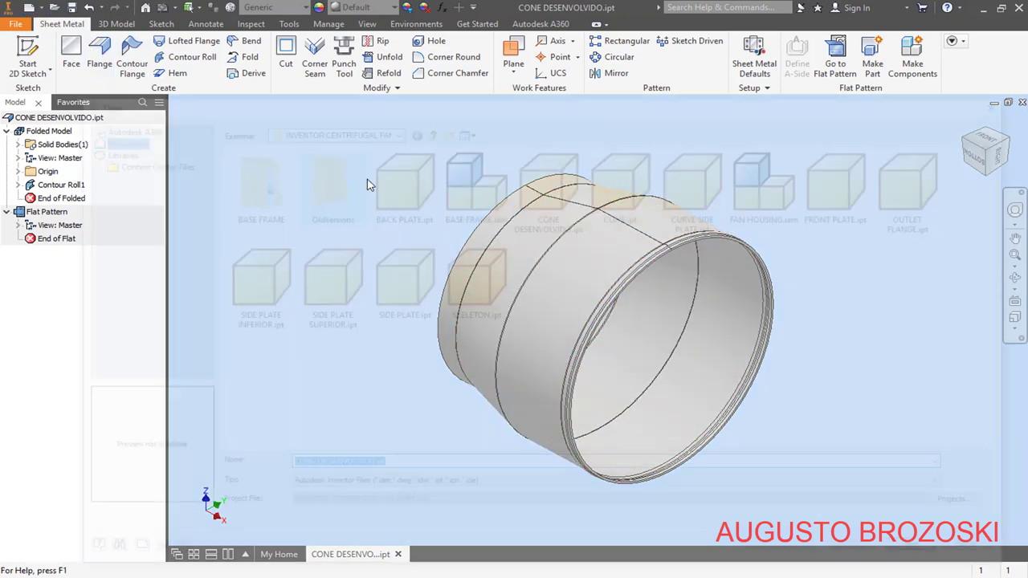
pyautogui.click(623, 180)
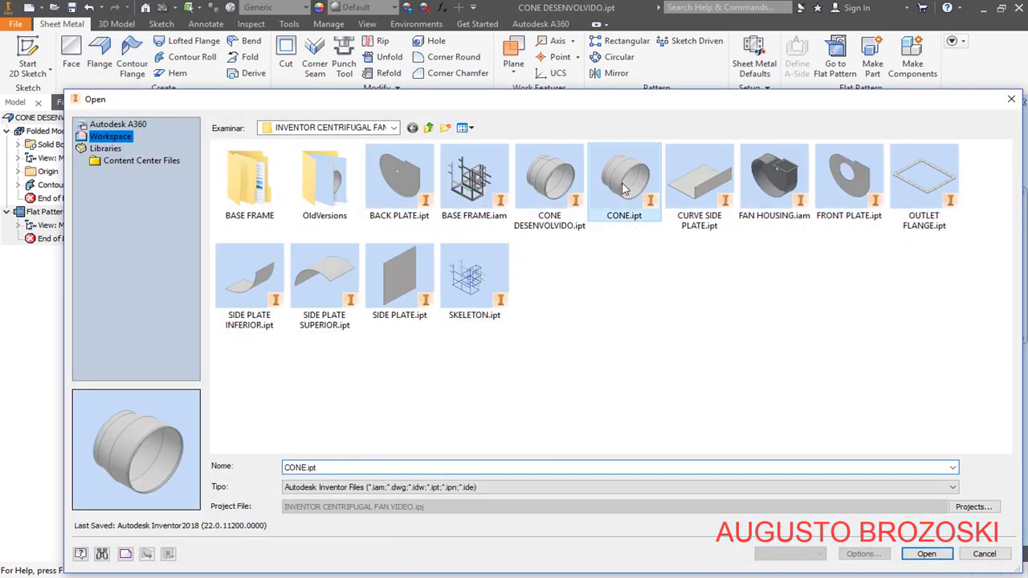
pyautogui.click(926, 554)
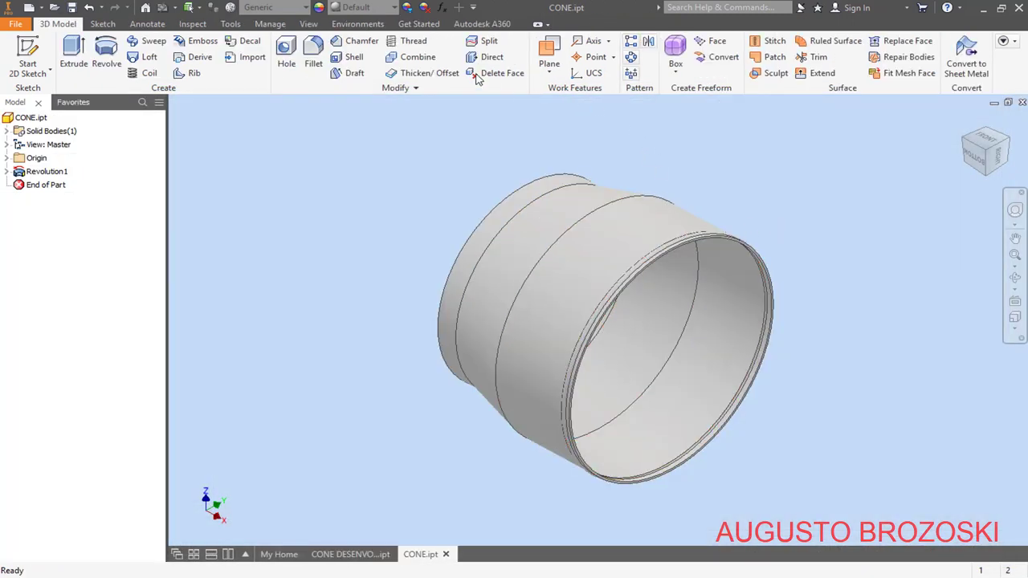
# - Tile the document windows to compare both cones, and restore CONE.ipt to full size and save it
pyautogui.click(307, 24)
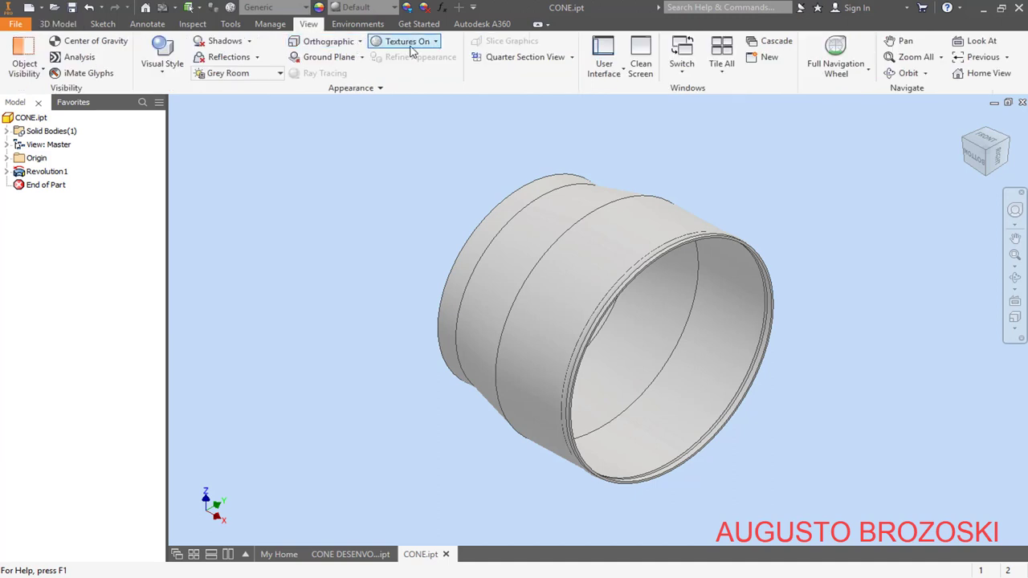
pyautogui.click(720, 53)
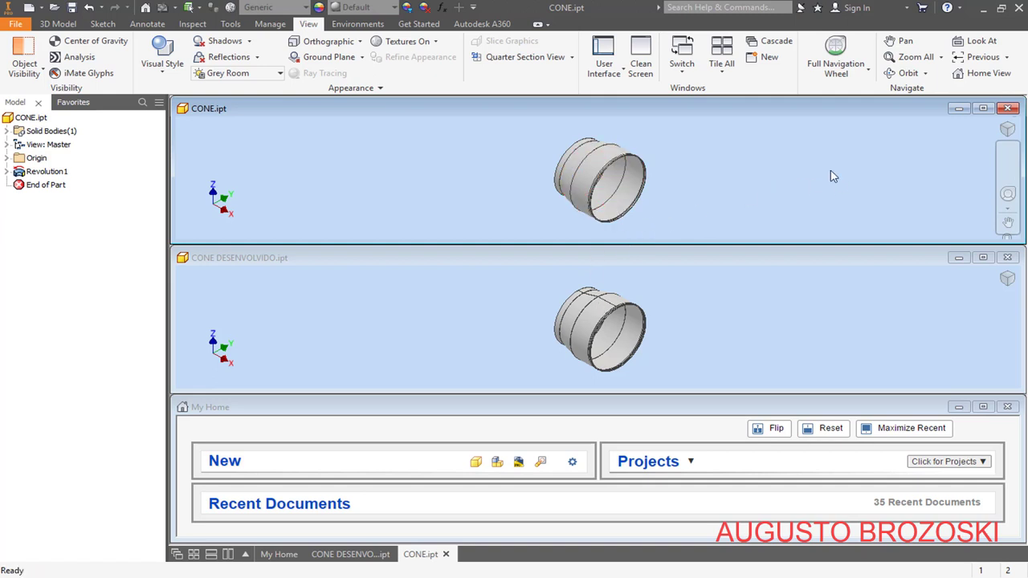
pyautogui.click(982, 109)
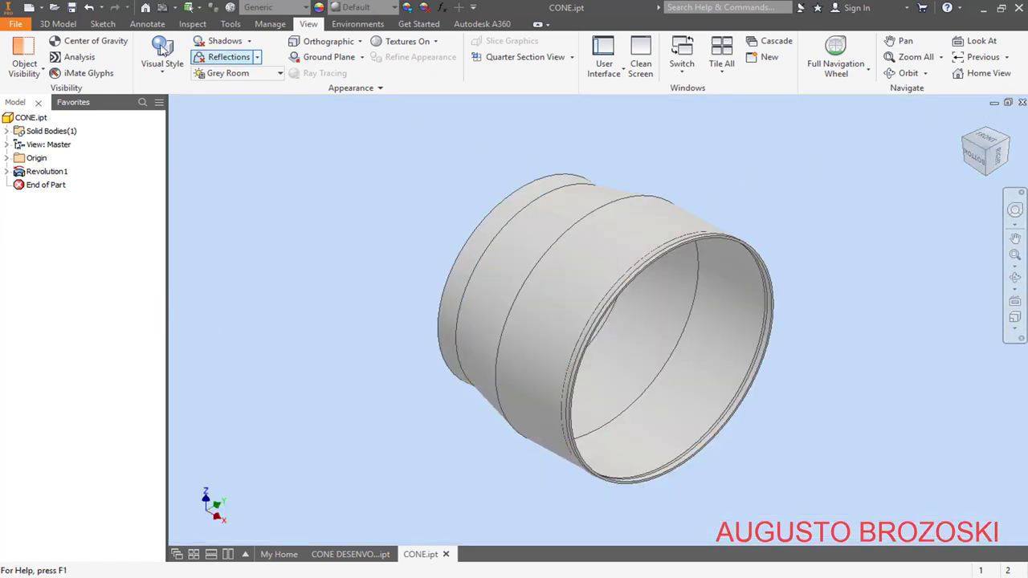
pyautogui.click(72, 10)
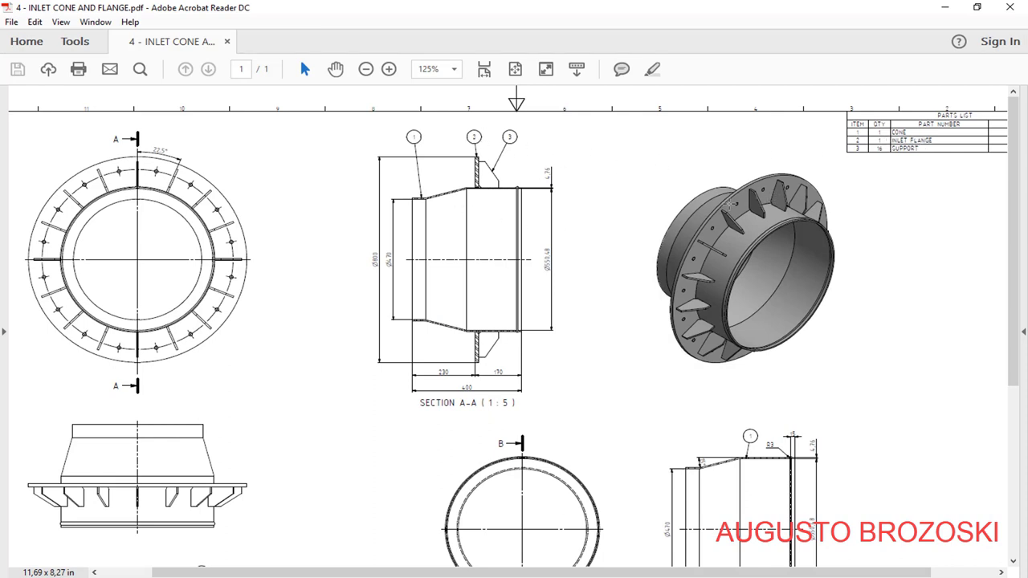
# - Examine the inlet flange's diameters, hole pattern and thickness in 4 - INLET CONE AND FLANGE.pdf in Acrobat Reader, and return to Inventor
pyautogui.scroll(-7, 514, 317)
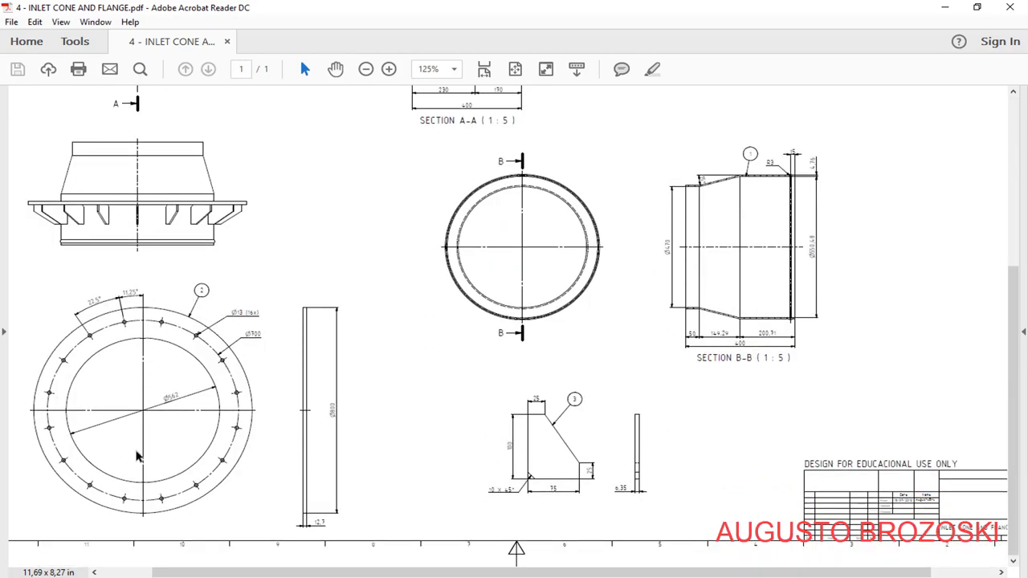
pyautogui.click(389, 70)
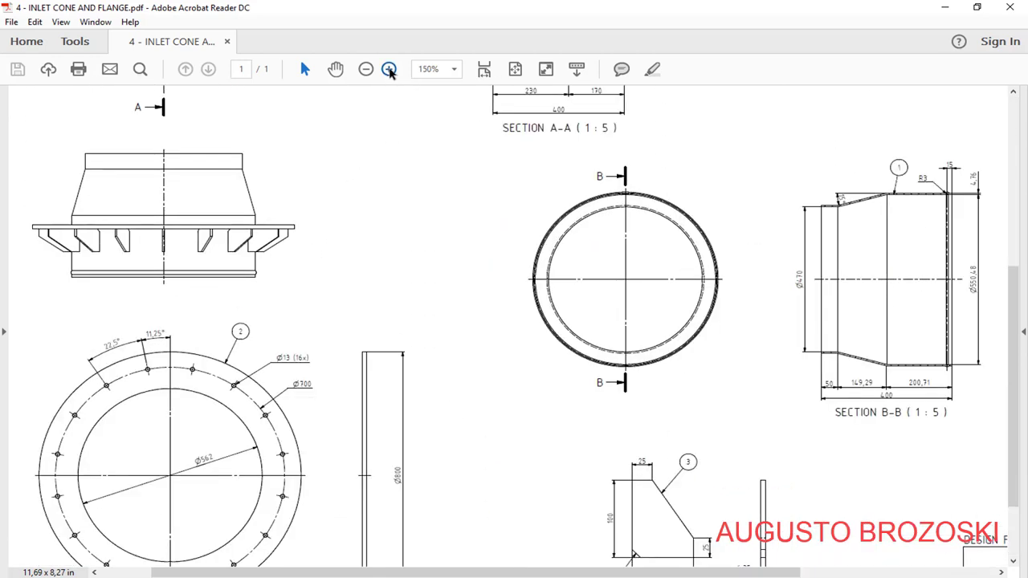
pyautogui.click(389, 70)
pyautogui.scroll(-7, 405, 301)
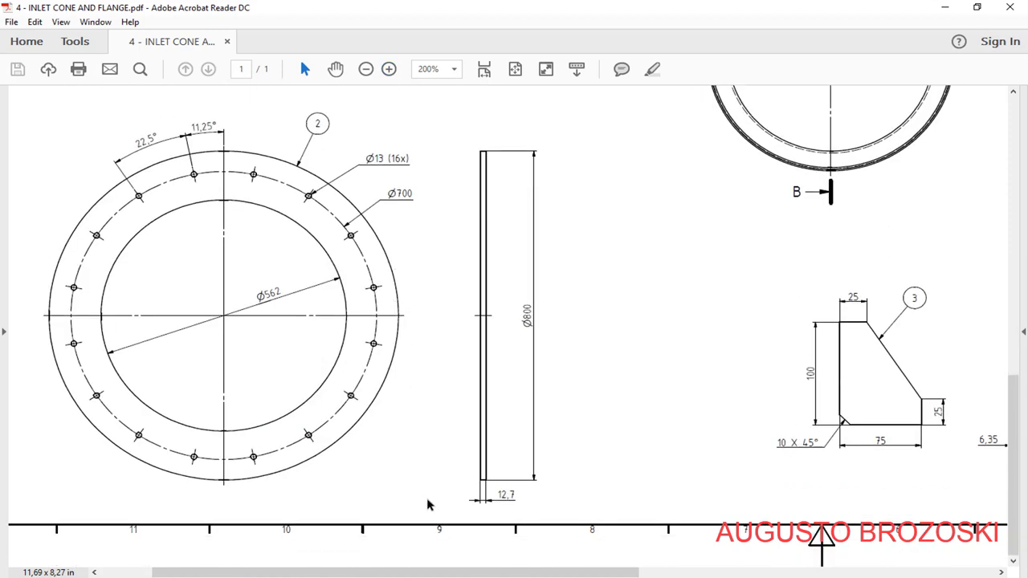
pyautogui.moveTo(427, 572); pyautogui.dragTo(376, 572)
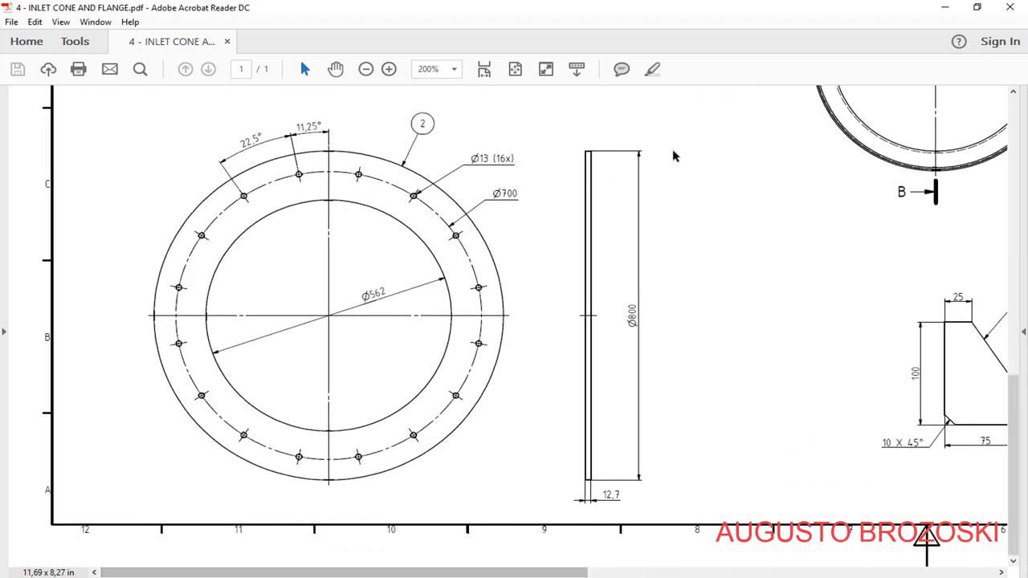
pyautogui.click(944, 7)
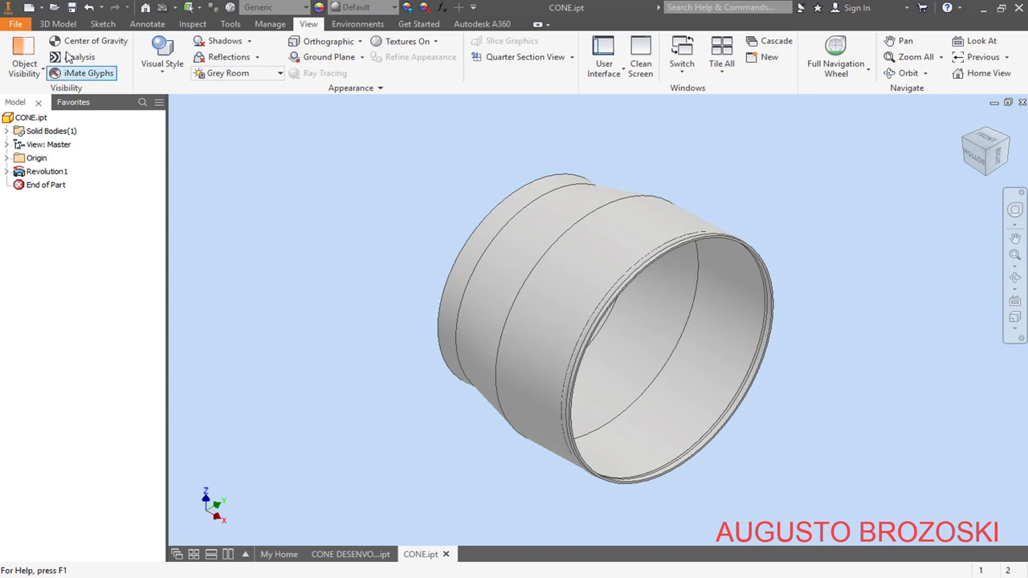
# - Create a part from the metric Standard (mm).ipt template and save it in the project folder as INLET FLANGE
pyautogui.click(28, 9)
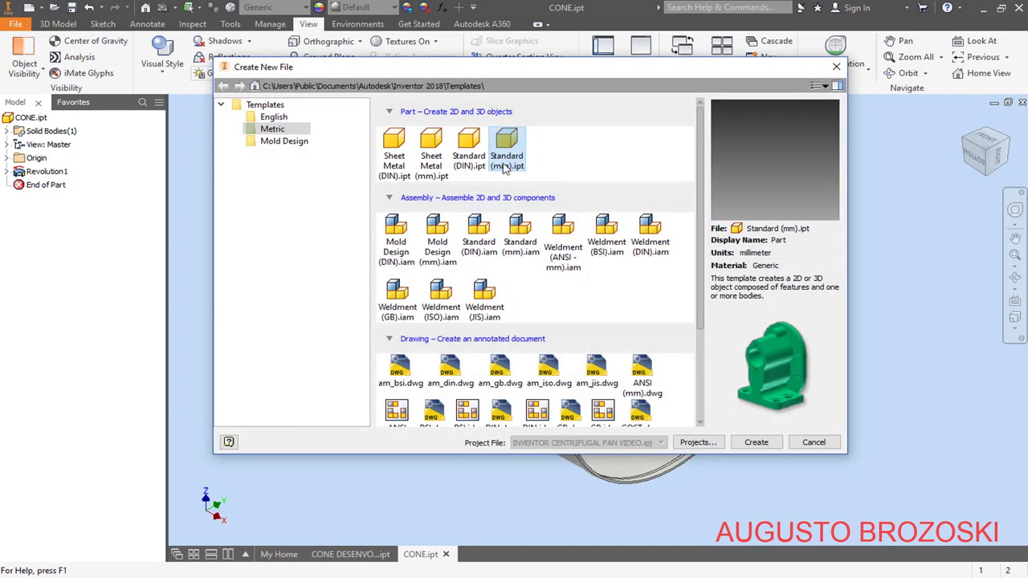
pyautogui.click(751, 441)
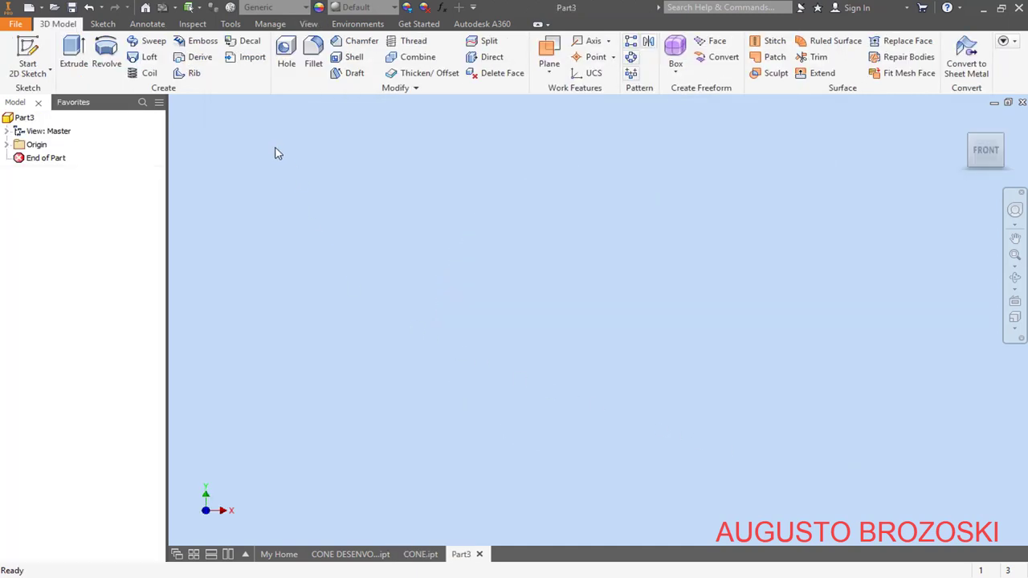
pyautogui.click(72, 7)
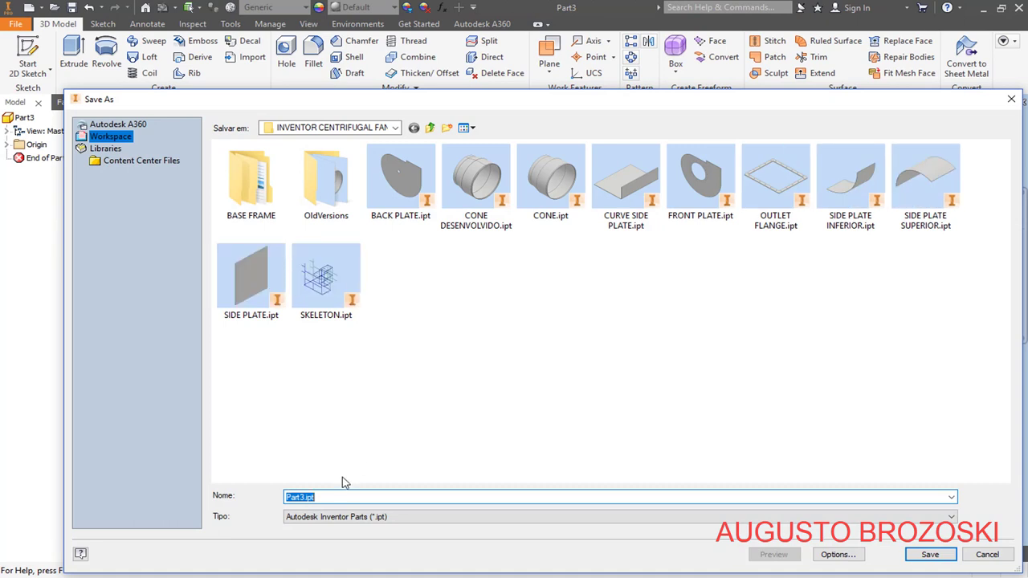
pyautogui.write('INLET FLANGE')
pyautogui.click(929, 554)
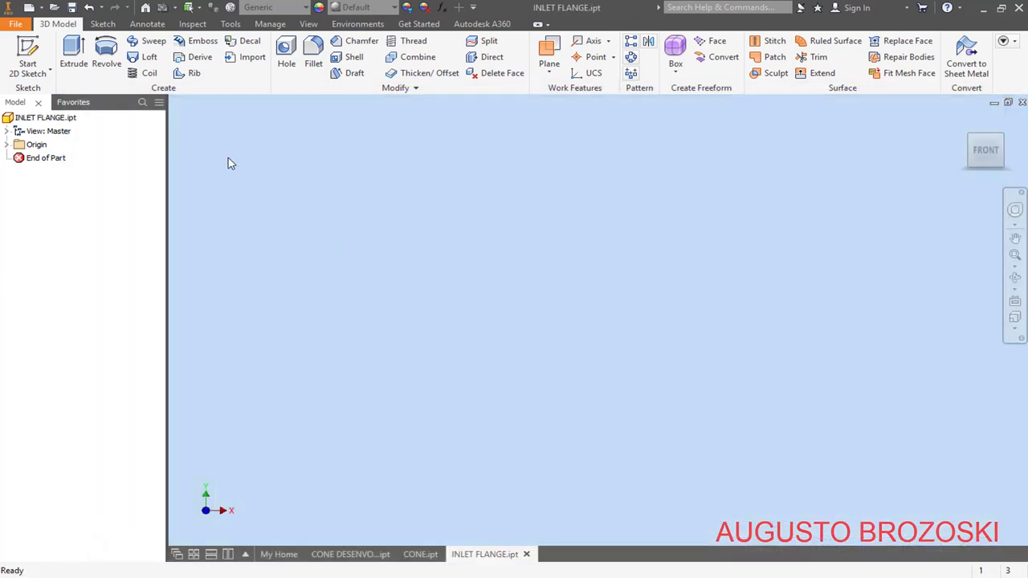
# - Start a sketch on the YZ plane and draw two concentric circles centred on the origin, the outer about 32 mm in diameter
pyautogui.click(28, 50)
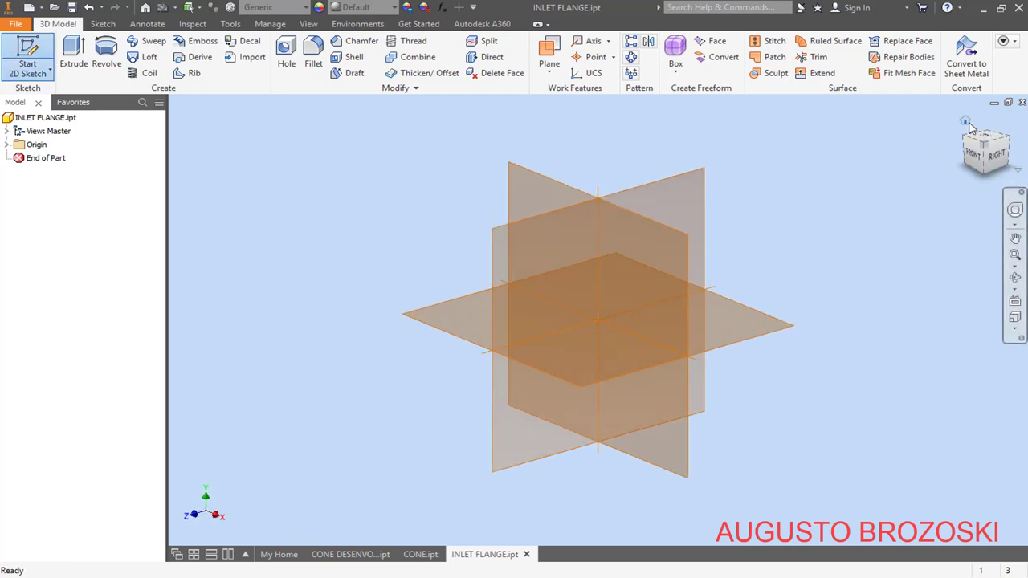
pyautogui.click(969, 126)
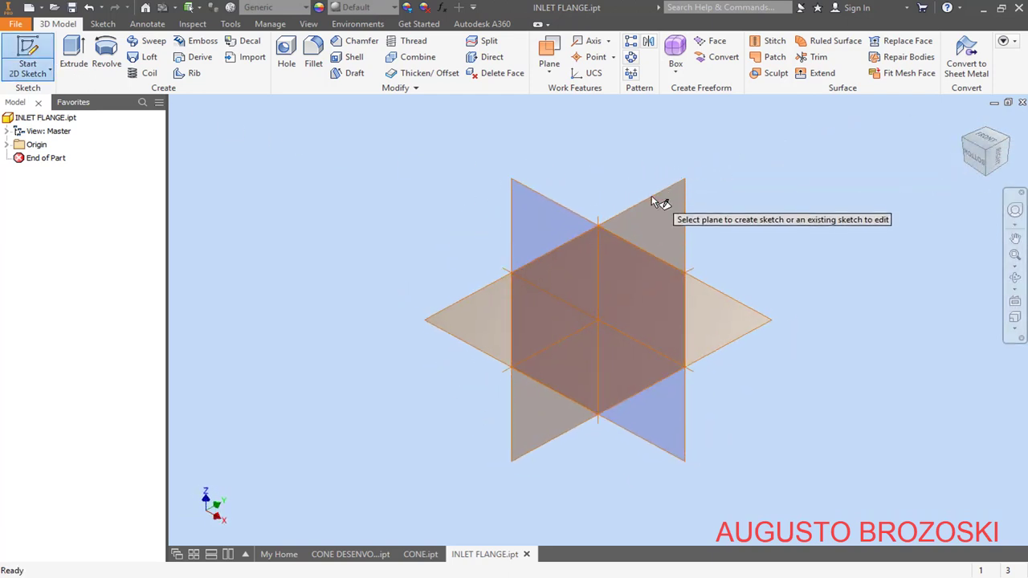
pyautogui.click(652, 196)
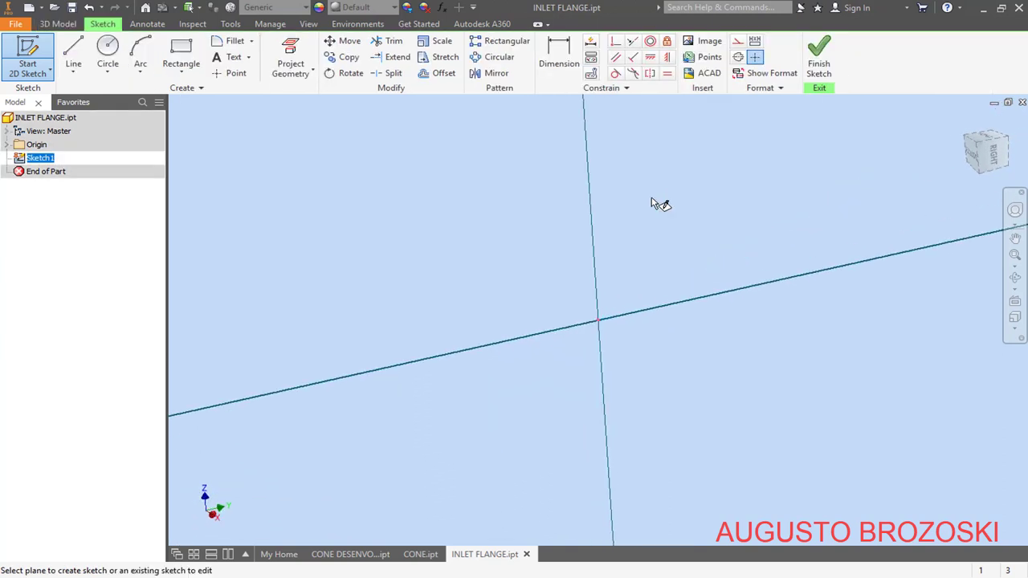
pyautogui.click(107, 50)
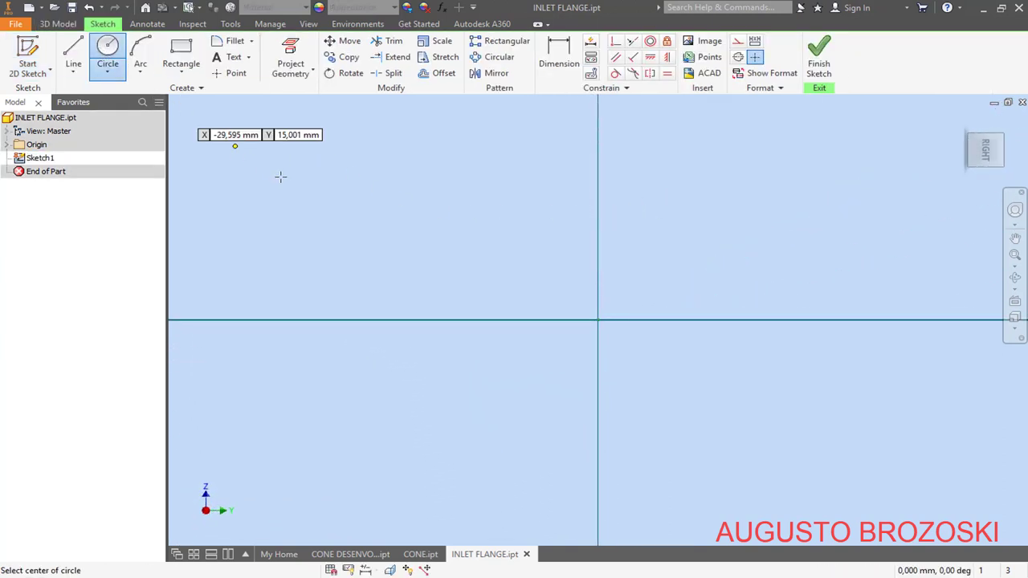
pyautogui.click(597, 319)
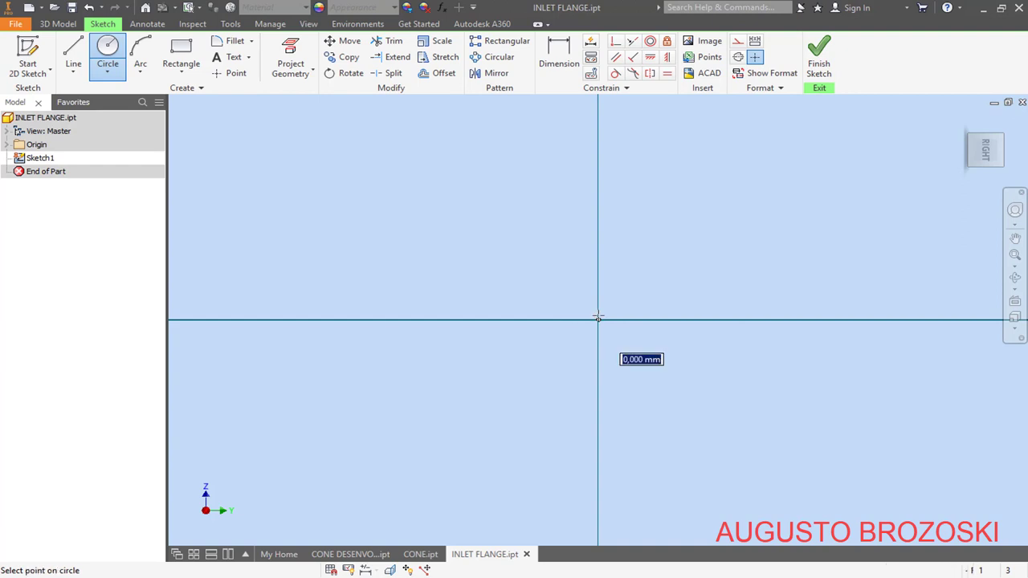
pyautogui.click(638, 215)
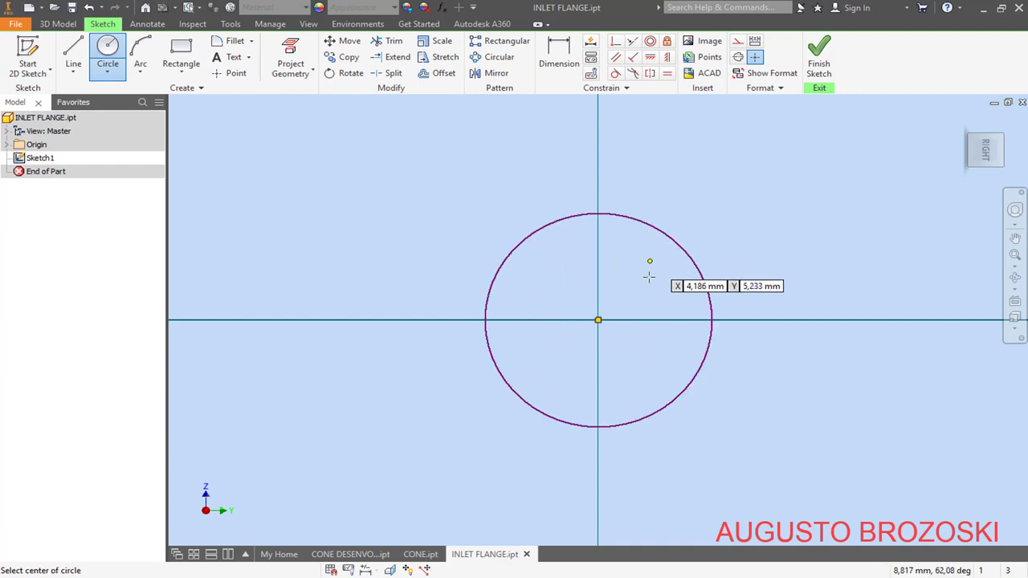
pyautogui.click(597, 320)
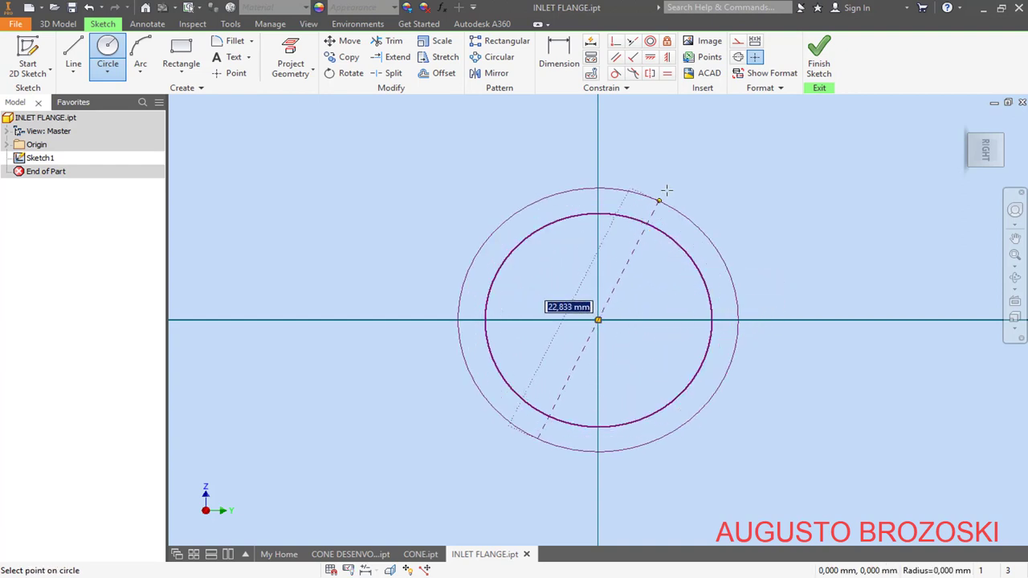
pyautogui.click(686, 156)
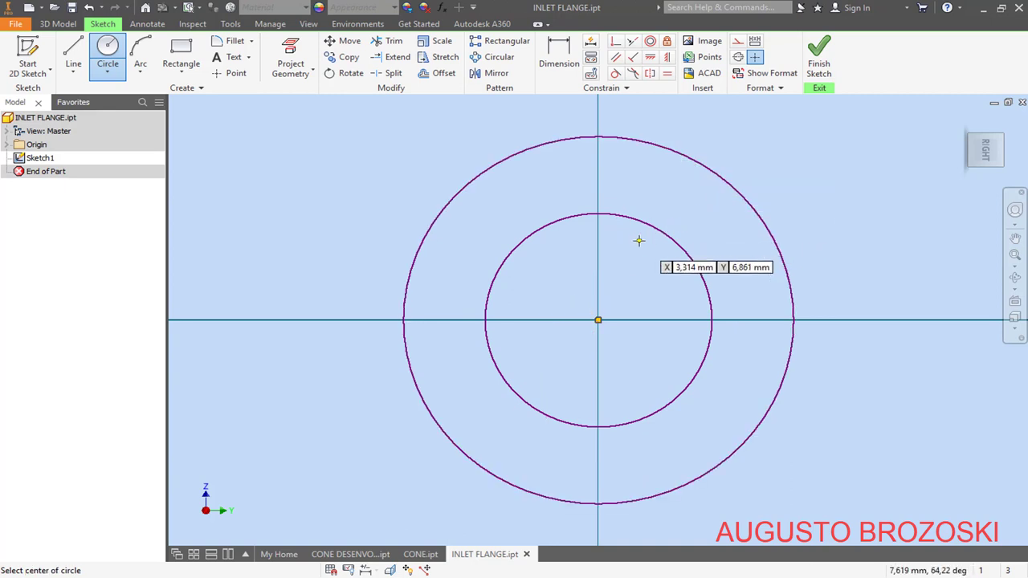
pyautogui.press('Escape')
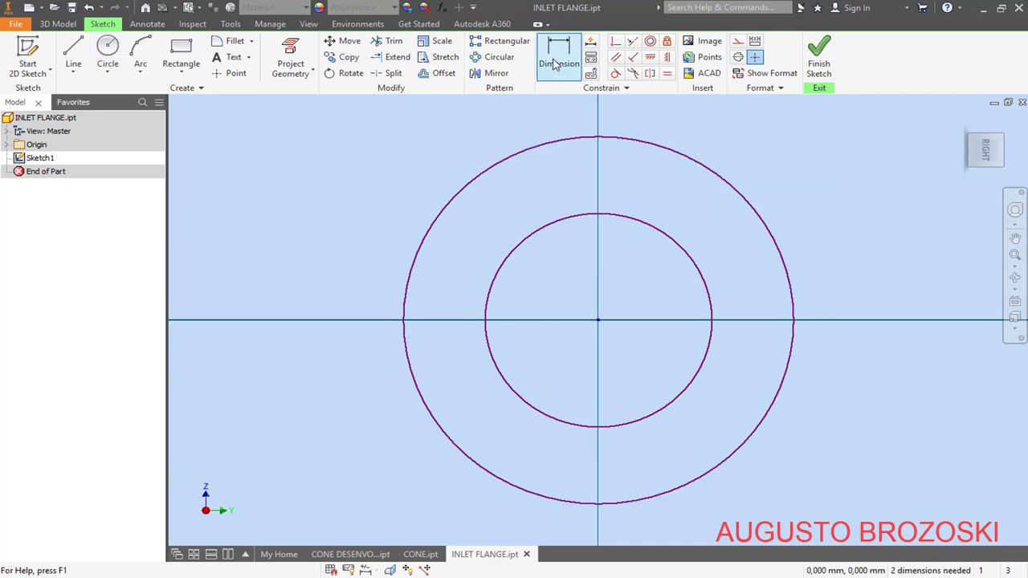
# - Dimension the outer circle's diameter as 800 mm, checking the value in the flange drawing in Acrobat Reader before returning to Inventor
pyautogui.click(554, 64)
pyautogui.click(438, 226)
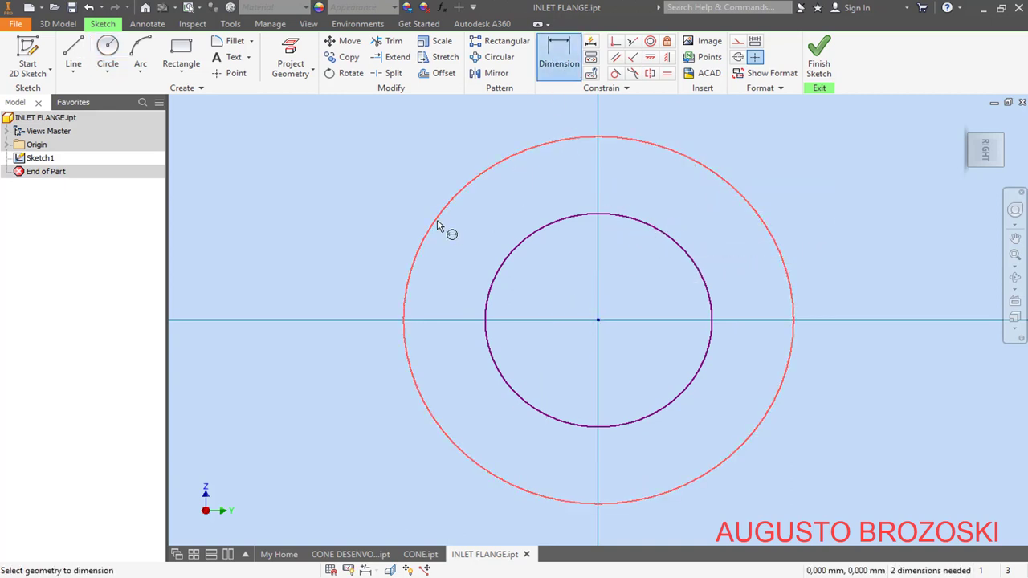
pyautogui.click(463, 247)
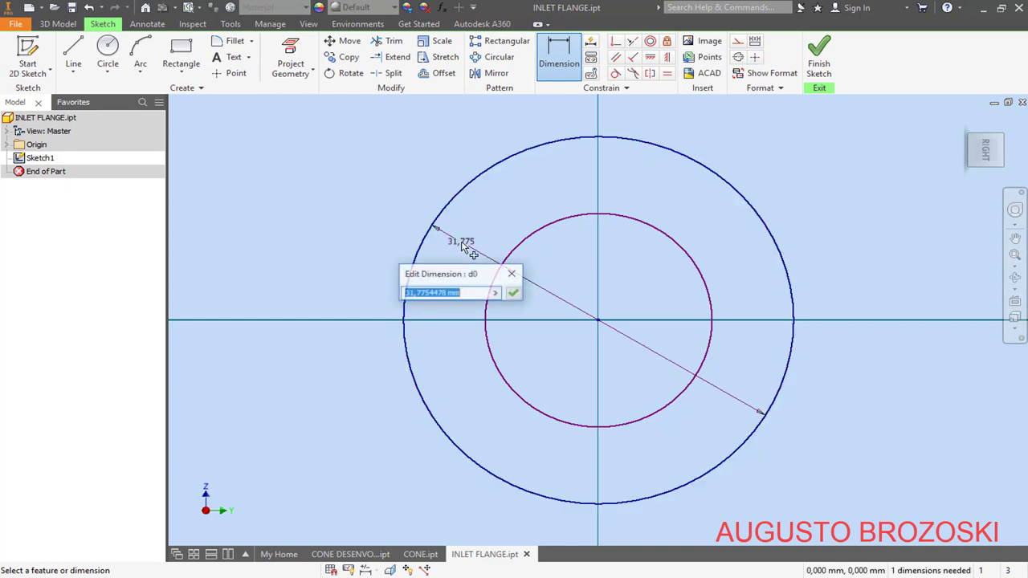
pyautogui.hotkey('alt', 'Tab')
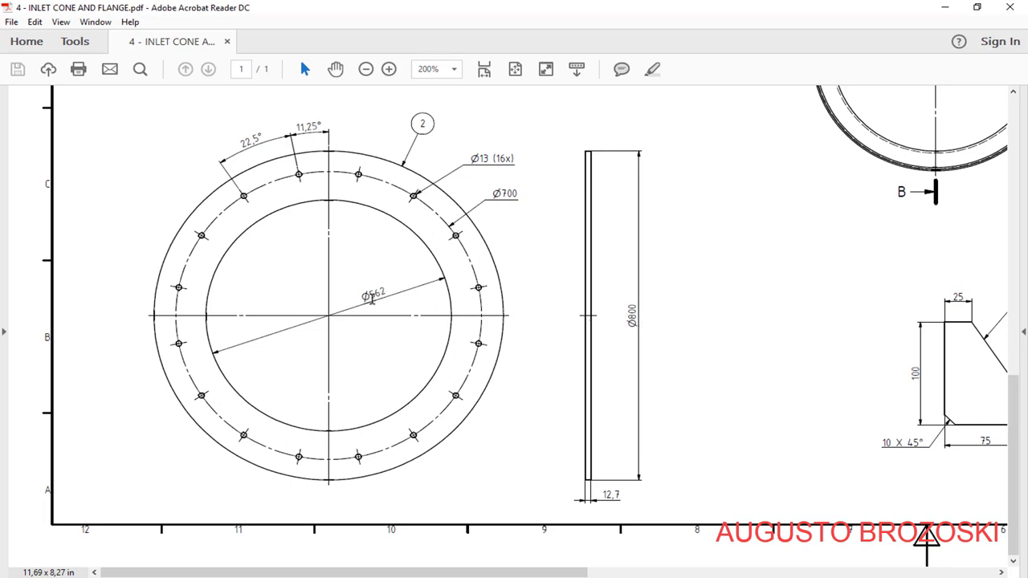
pyautogui.click(942, 10)
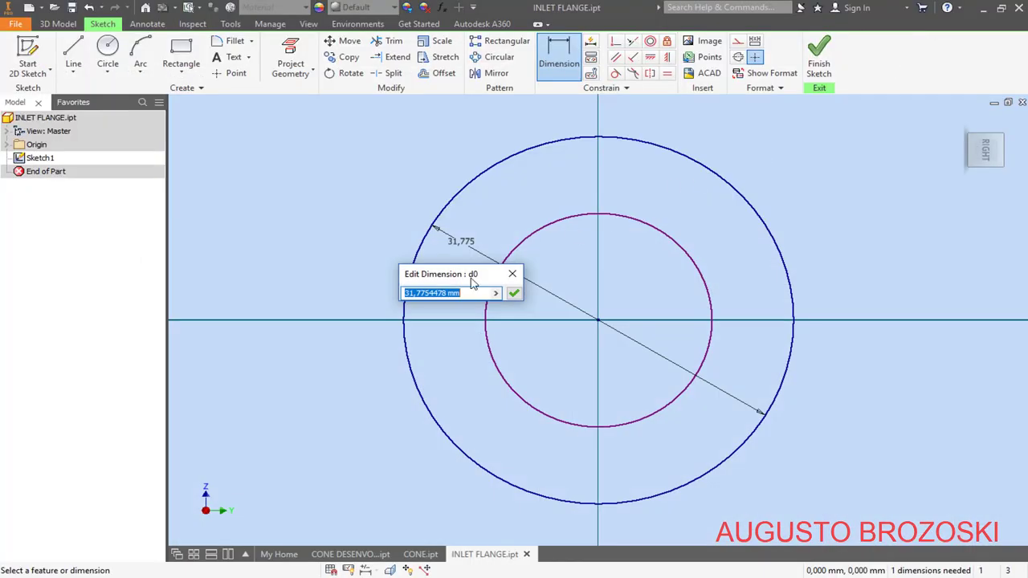
pyautogui.write('800')
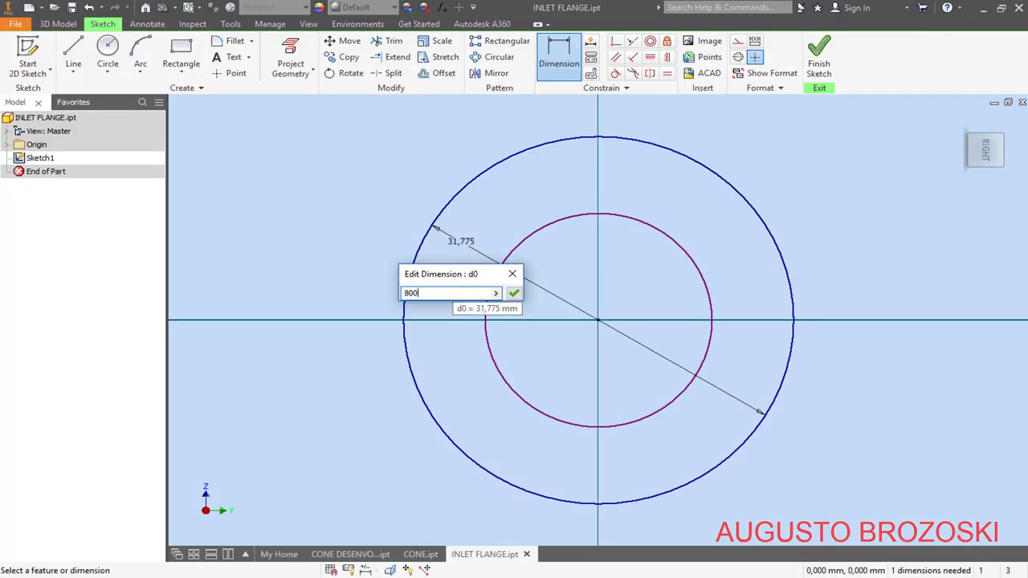
pyautogui.press('Return')
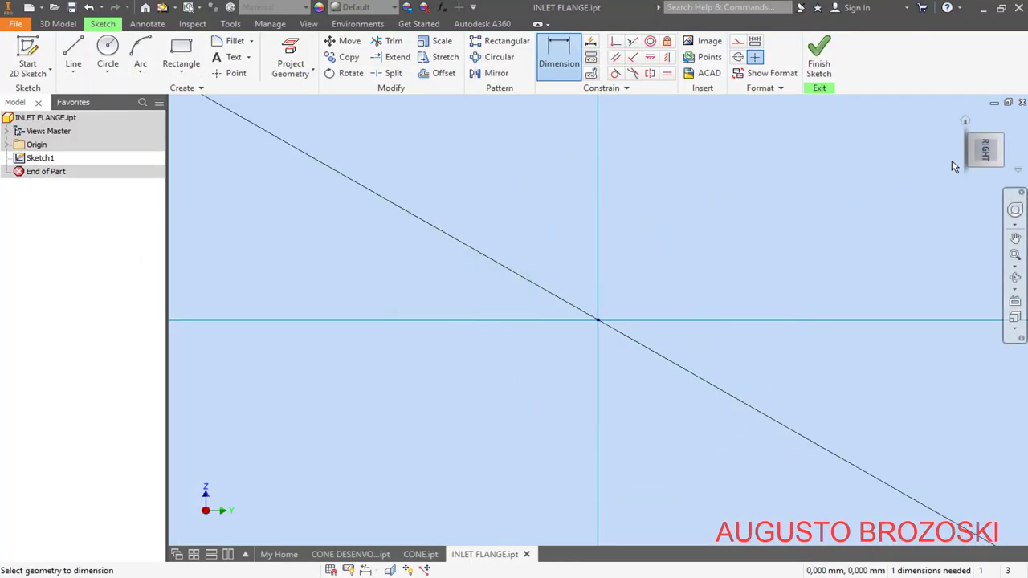
pyautogui.click(986, 155)
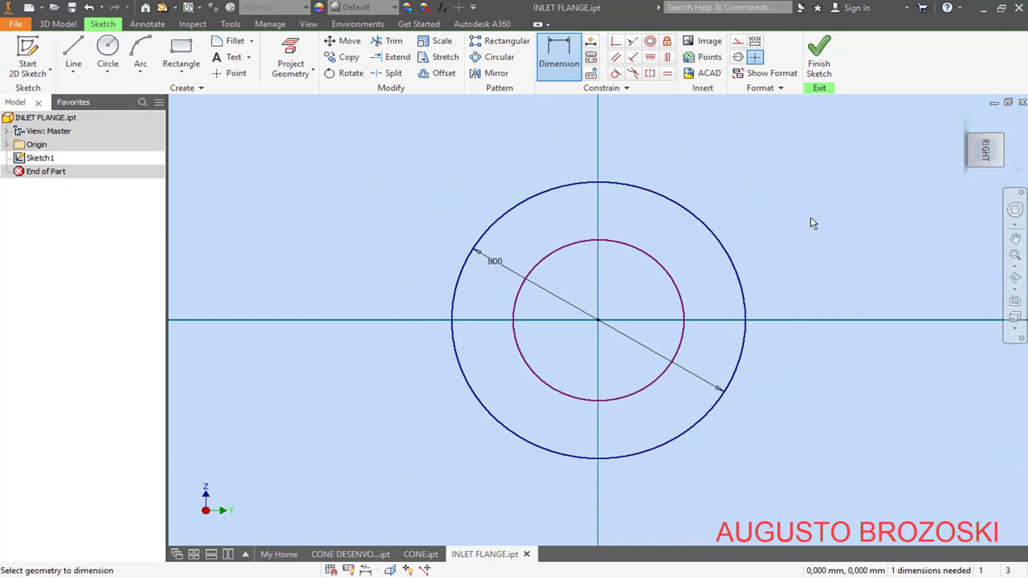
# - Dimension the inner circle's diameter as 562 mm and finish the sketch
pyautogui.click(651, 265)
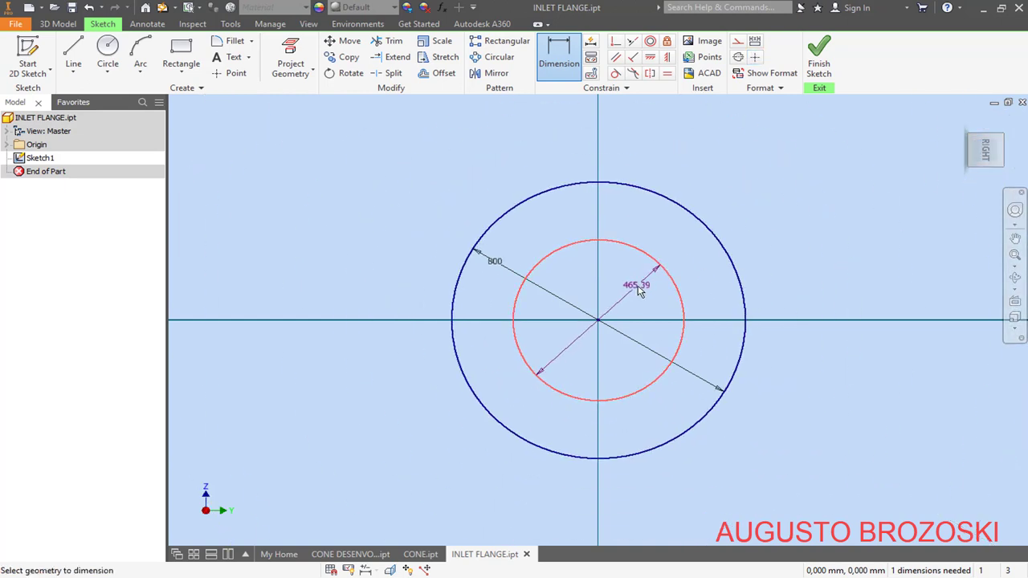
pyautogui.click(637, 290)
pyautogui.write('562')
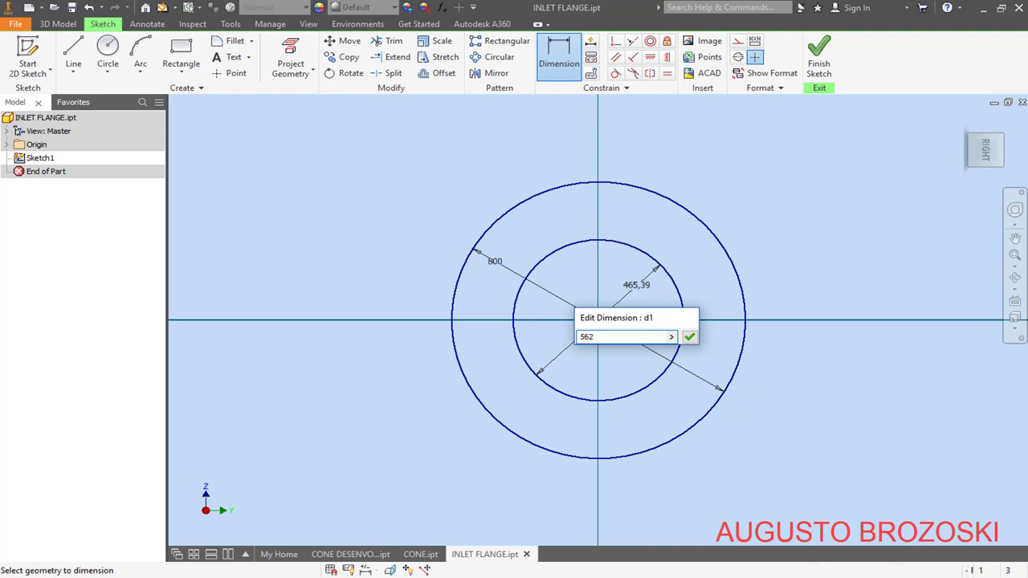
pyautogui.press('Return')
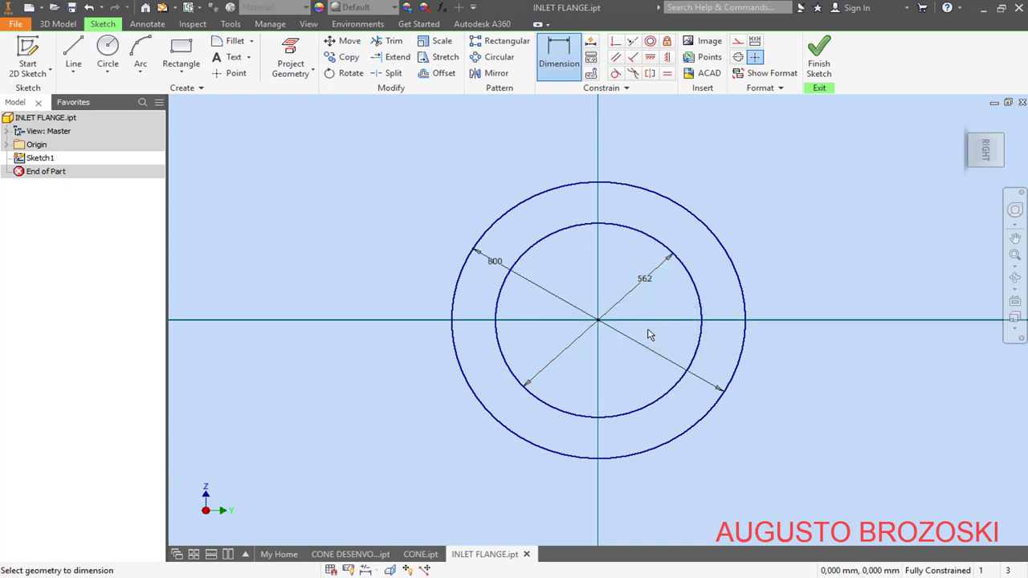
pyautogui.click(817, 58)
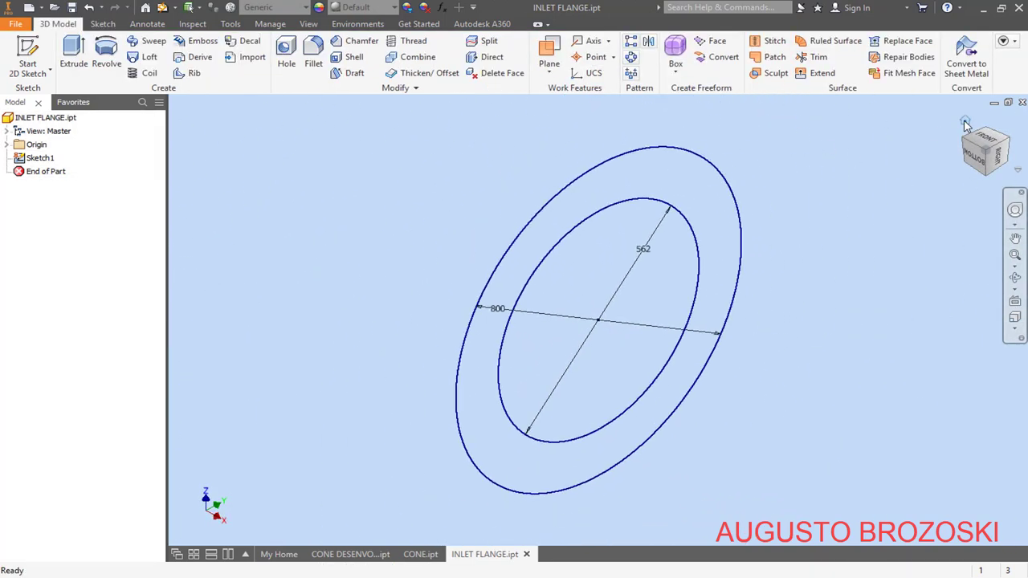
# - Extrude the ring between the circles 12,7 mm, checking the thickness in the Acrobat Reader drawing, and save the part in Inventor
pyautogui.click(74, 49)
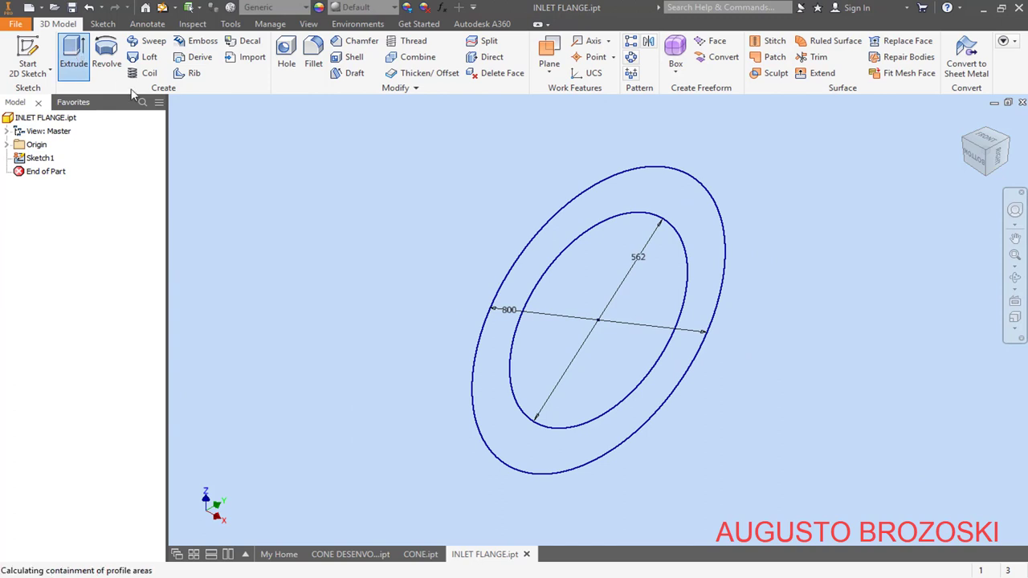
pyautogui.click(625, 190)
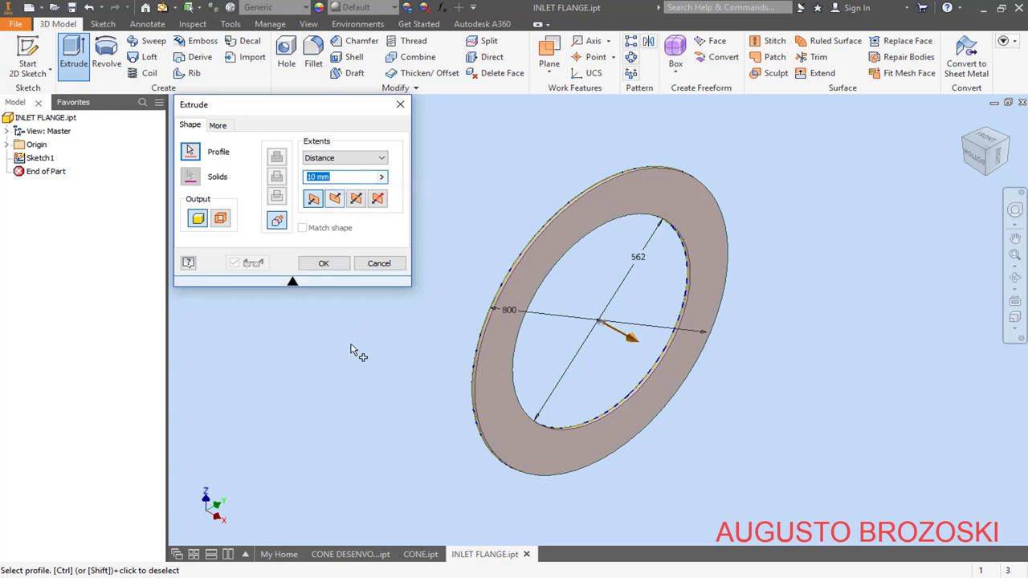
pyautogui.hotkey('alt', 'Tab')
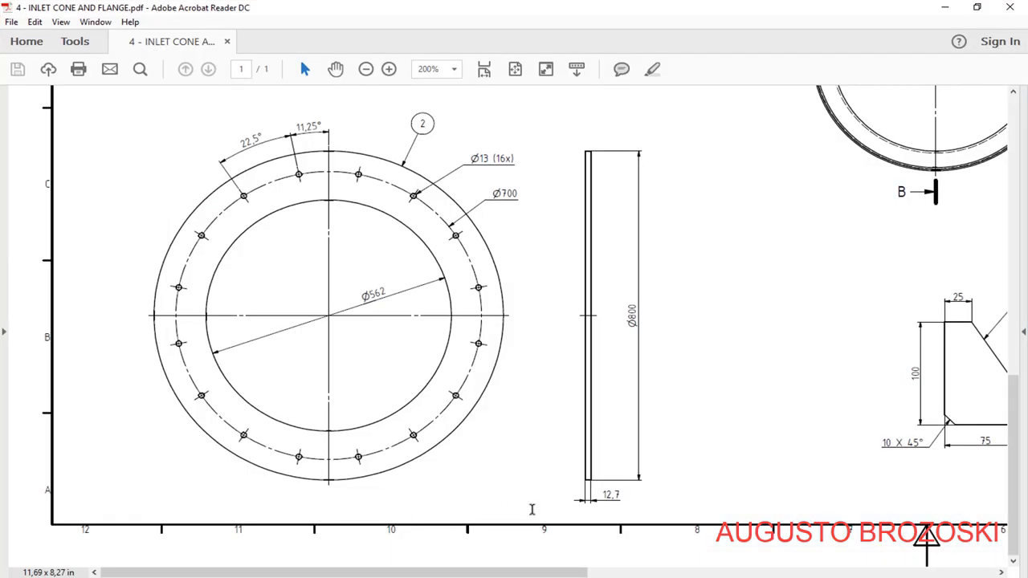
pyautogui.click(945, 7)
pyautogui.write('1')
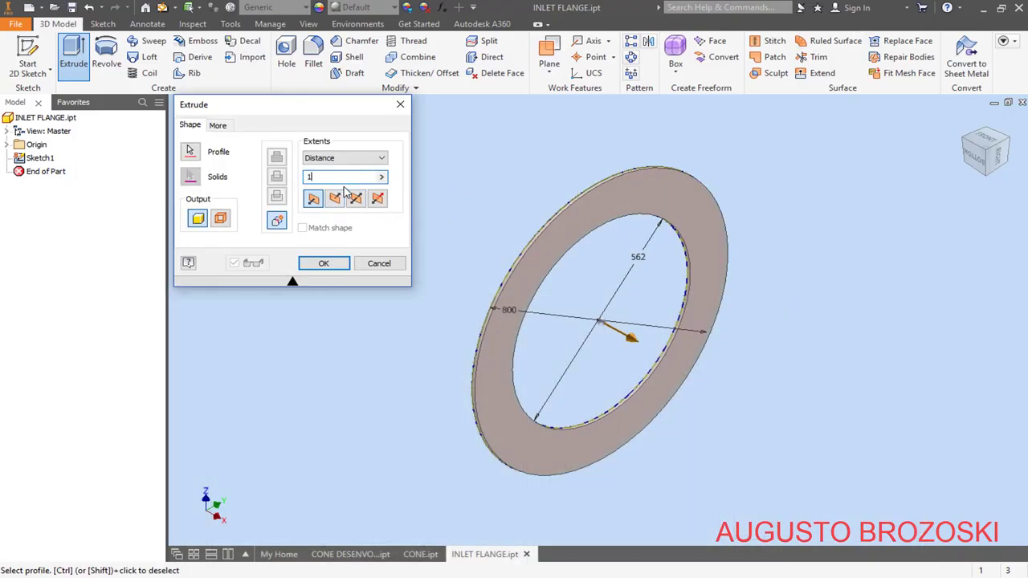
pyautogui.write('2,7')
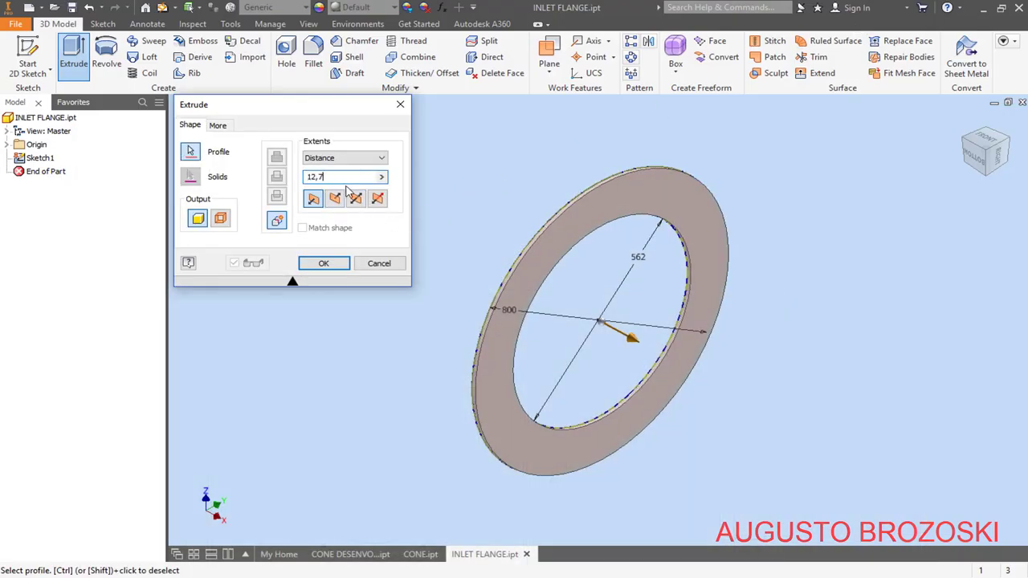
pyautogui.press('Return')
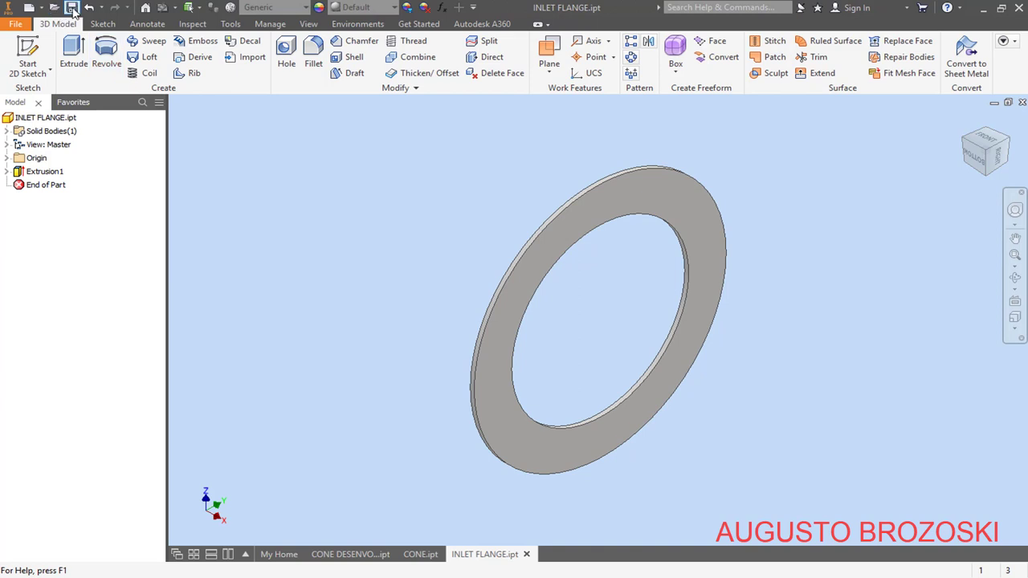
pyautogui.click(71, 8)
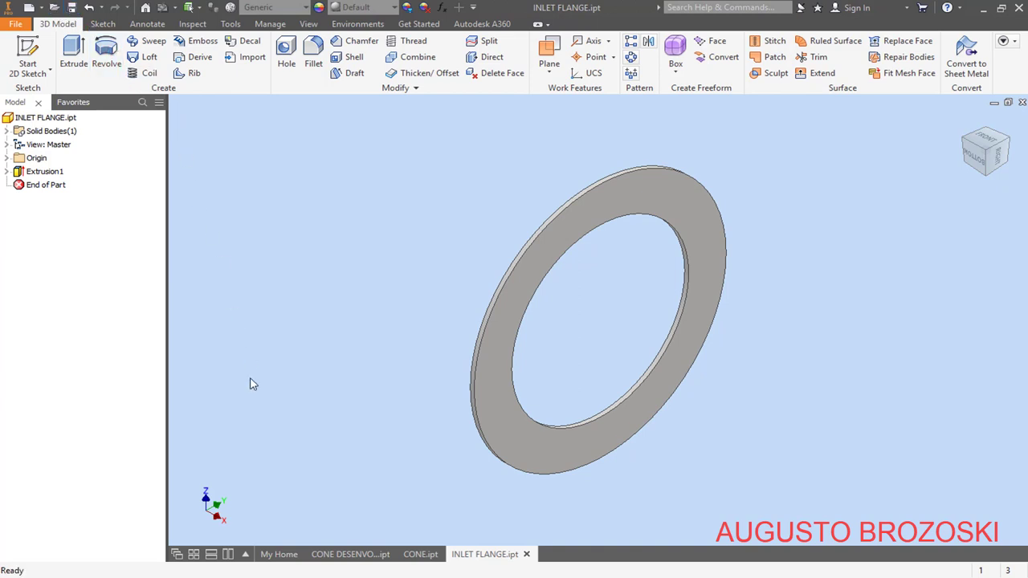
# - Examine the flange's hole size, hole count, bolt-circle diameter and angular spacing in the Acrobat Reader drawing, and return to Inventor
pyautogui.click(359, 576)
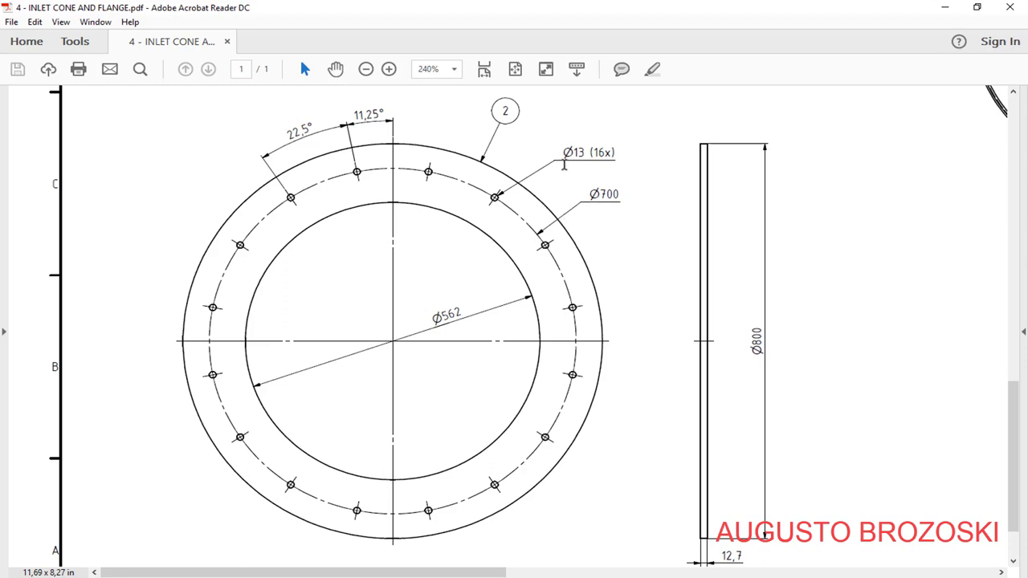
pyautogui.click(944, 7)
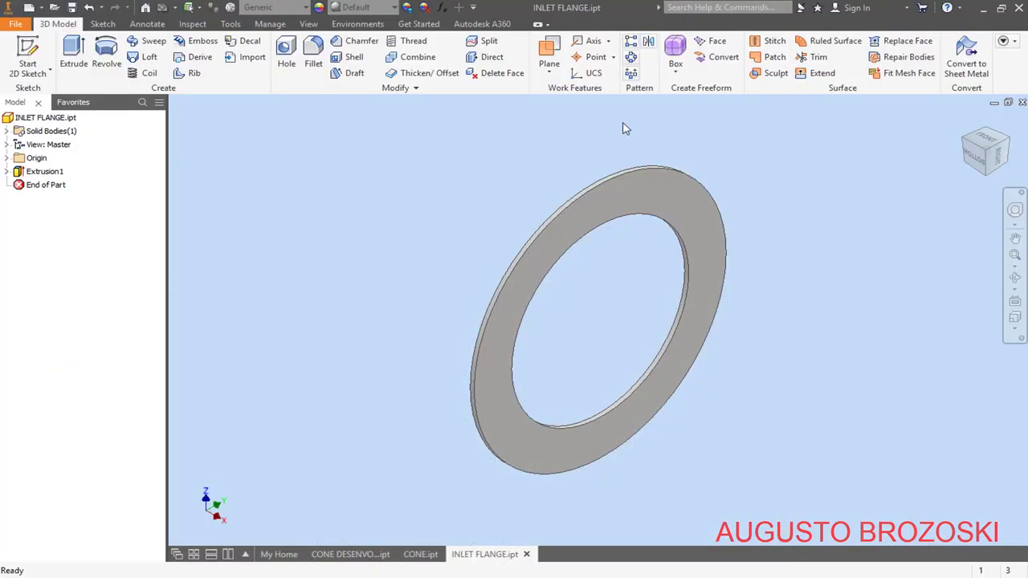
# - Create a sketch on the flange's front face and place a point on the upper ring, about 334 mm above and 90 mm right of centre
pyautogui.click(32, 50)
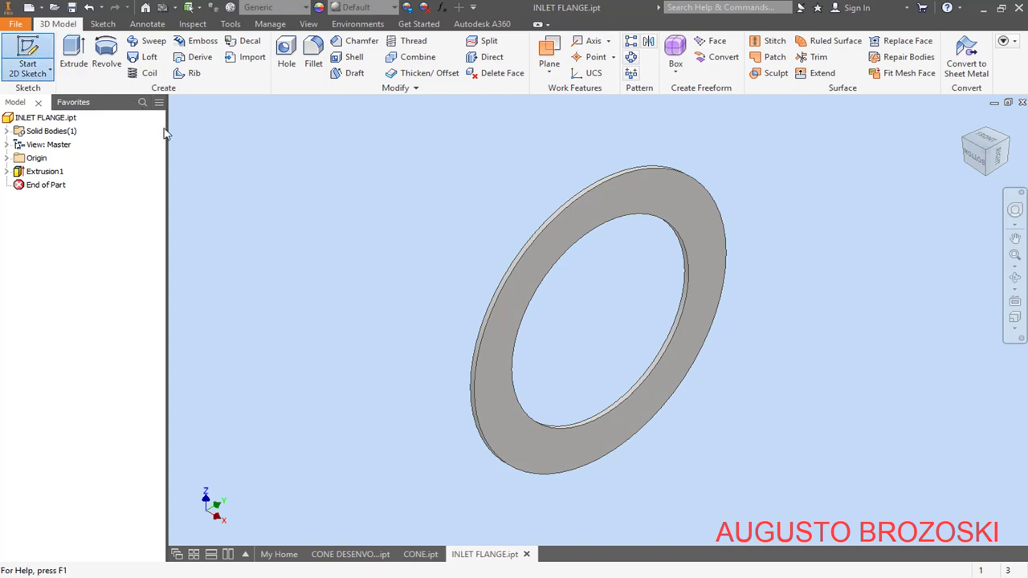
pyautogui.click(659, 201)
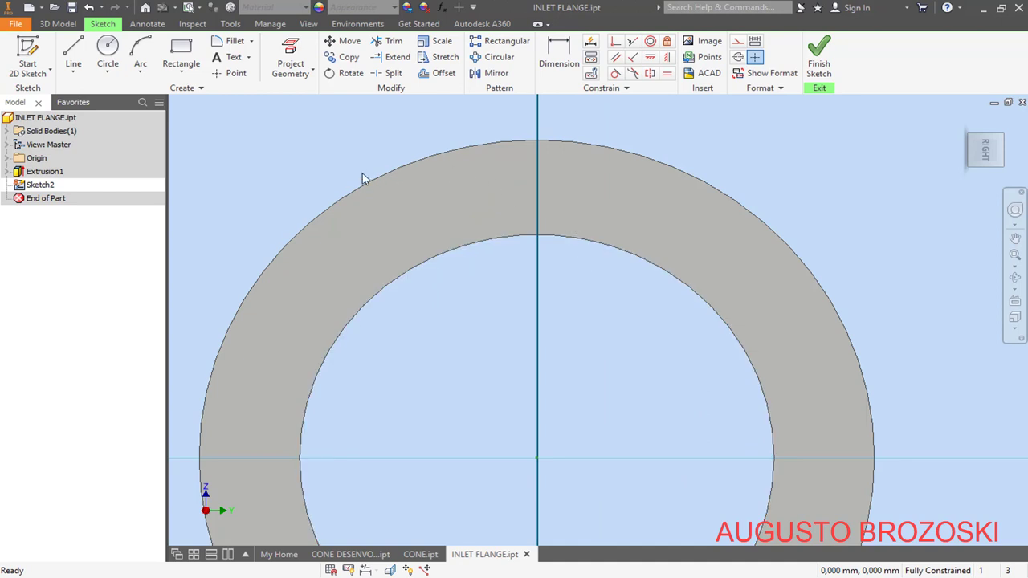
pyautogui.click(230, 73)
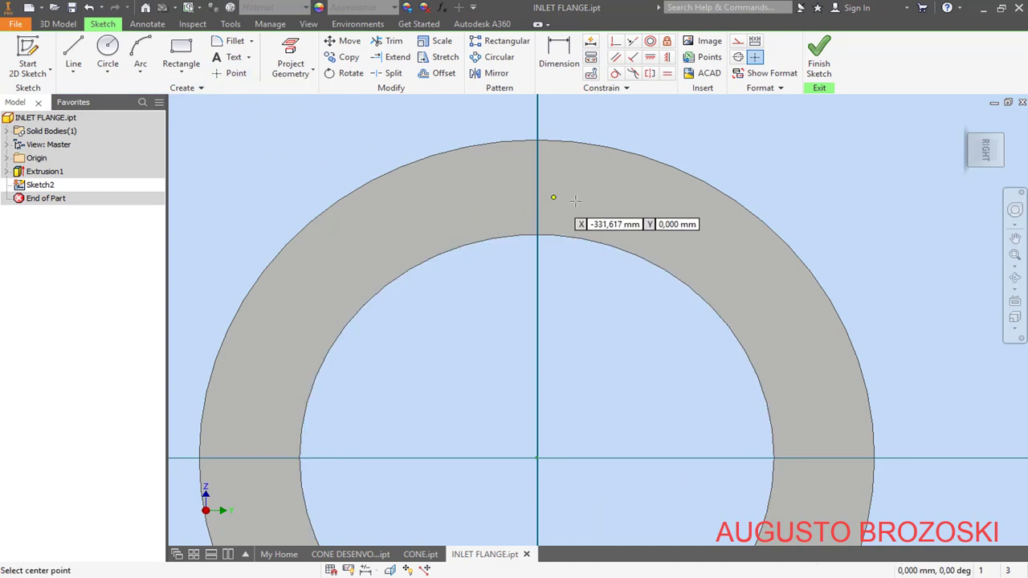
pyautogui.click(613, 191)
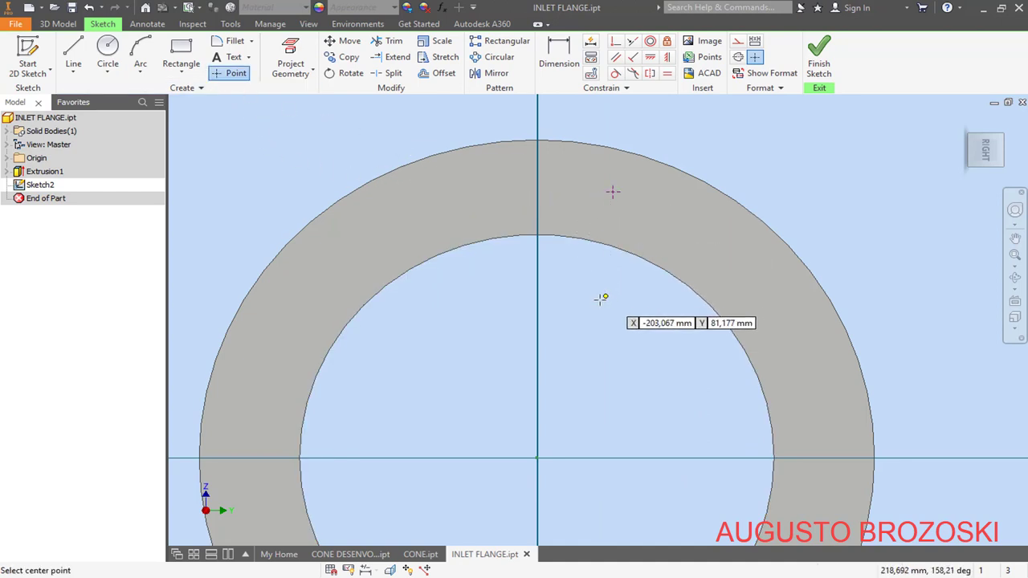
pyautogui.press('Escape')
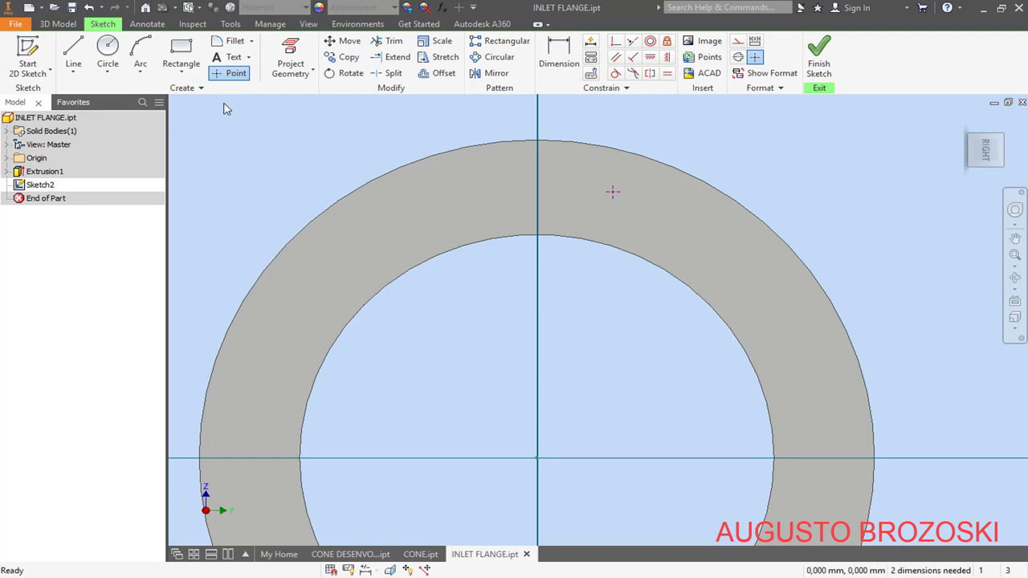
# - Draw a line from the sketched point to the flange centre and a vertical line from the centre to the outer edge
pyautogui.click(73, 54)
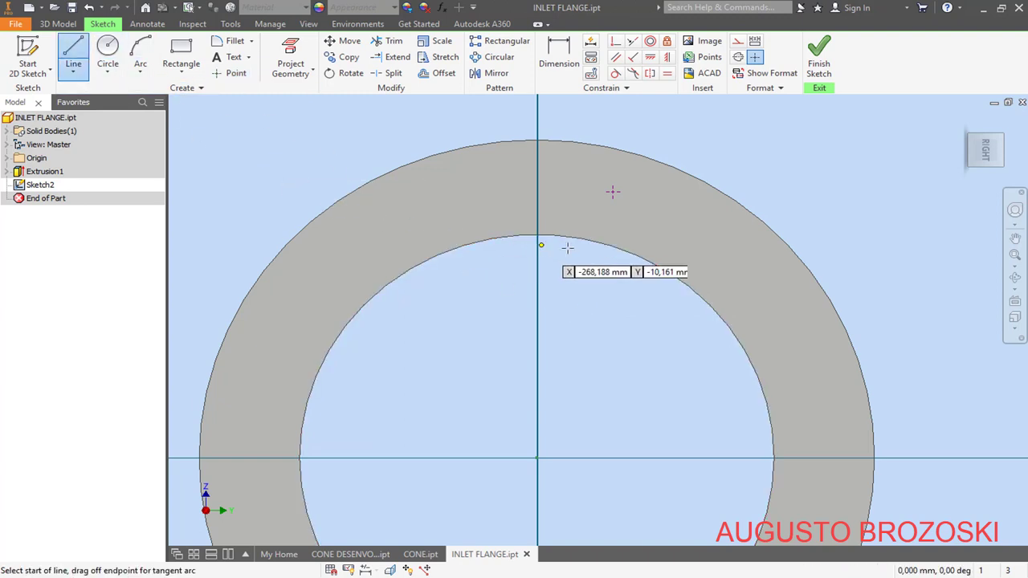
pyautogui.click(613, 191)
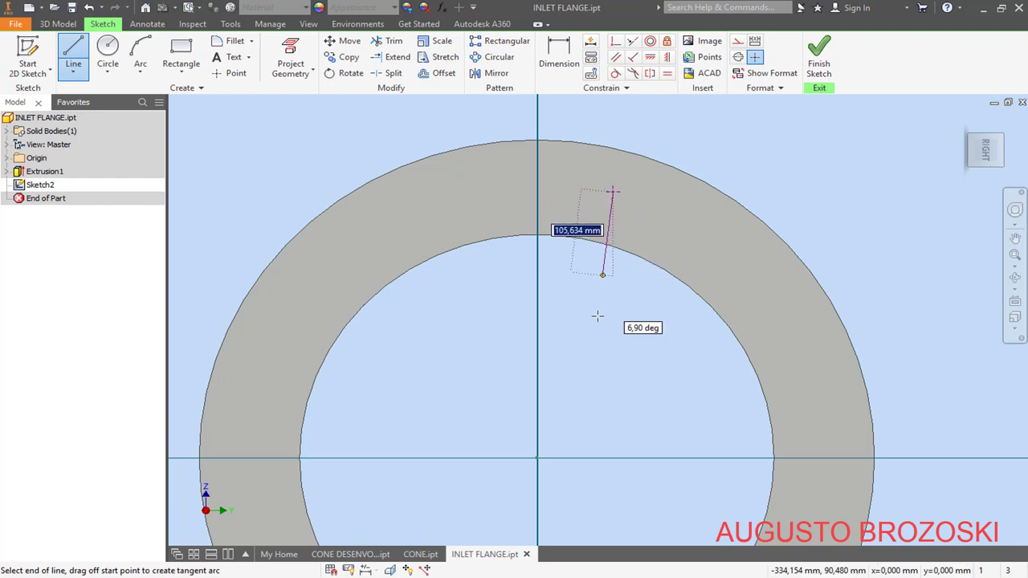
pyautogui.click(537, 458)
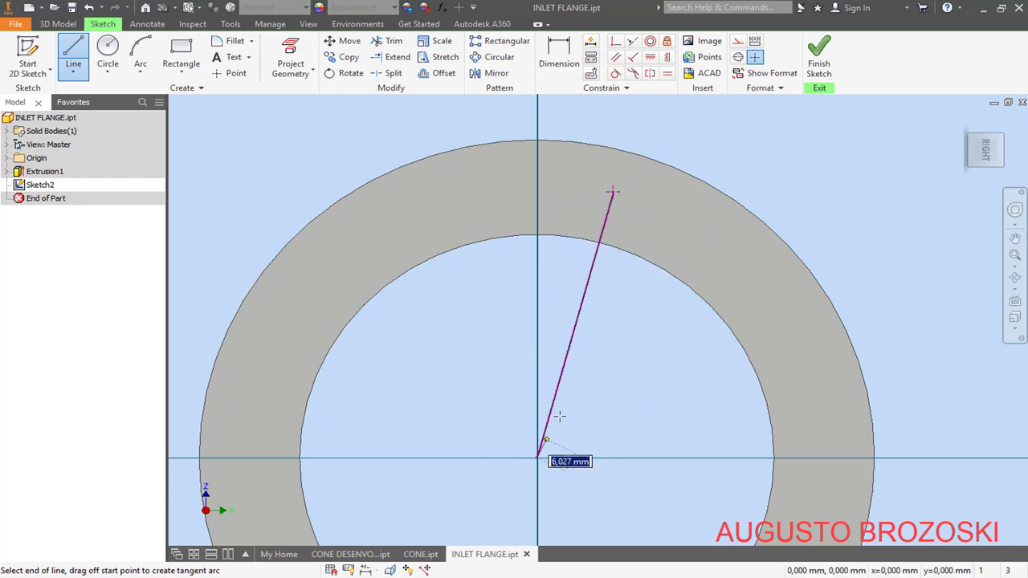
pyautogui.doubleClick(537, 140)
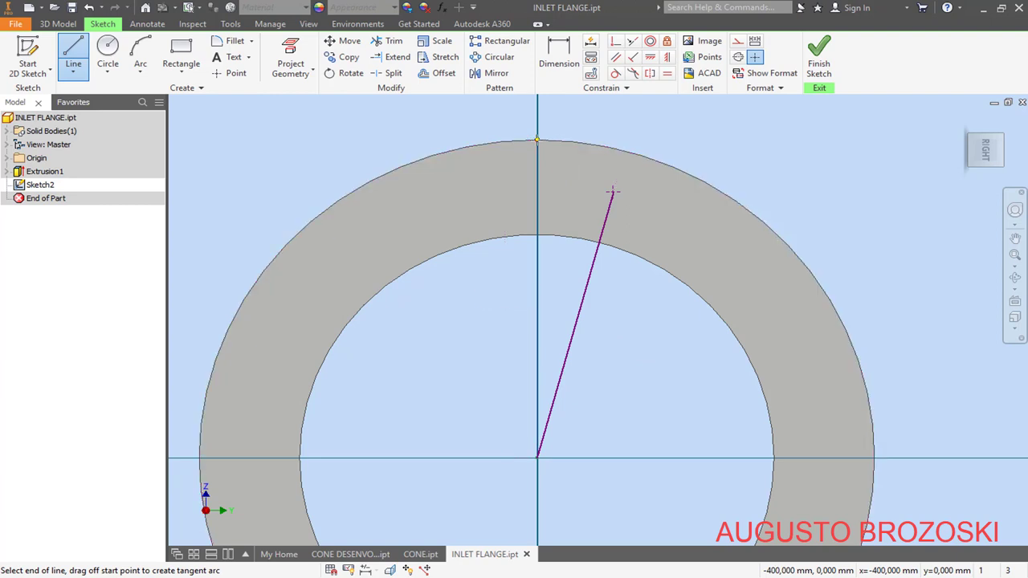
pyautogui.press('Escape')
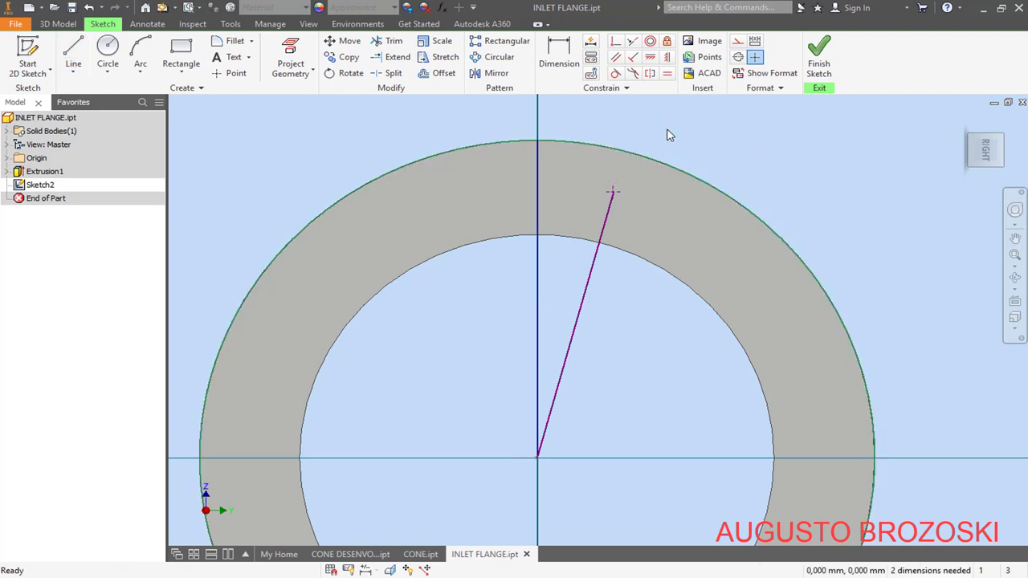
# - Convert the vertical line and the inclined line to centerlines
pyautogui.click(539, 307)
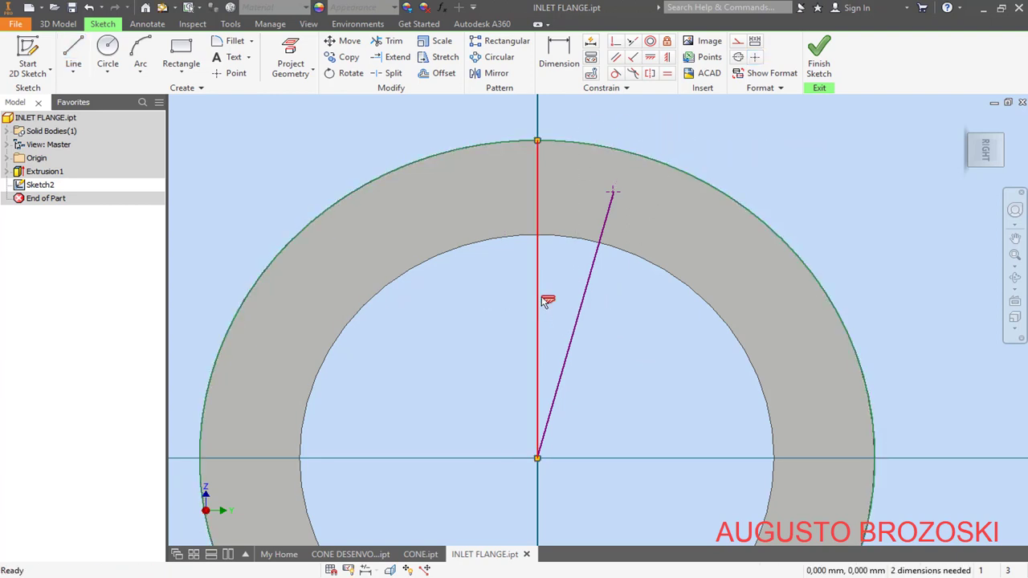
pyautogui.click(737, 59)
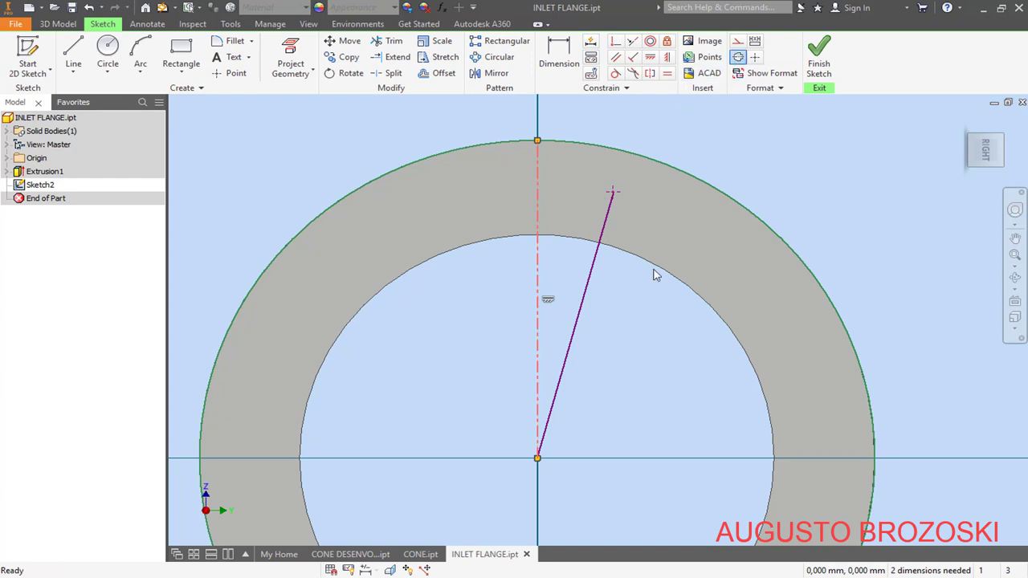
pyautogui.click(590, 297)
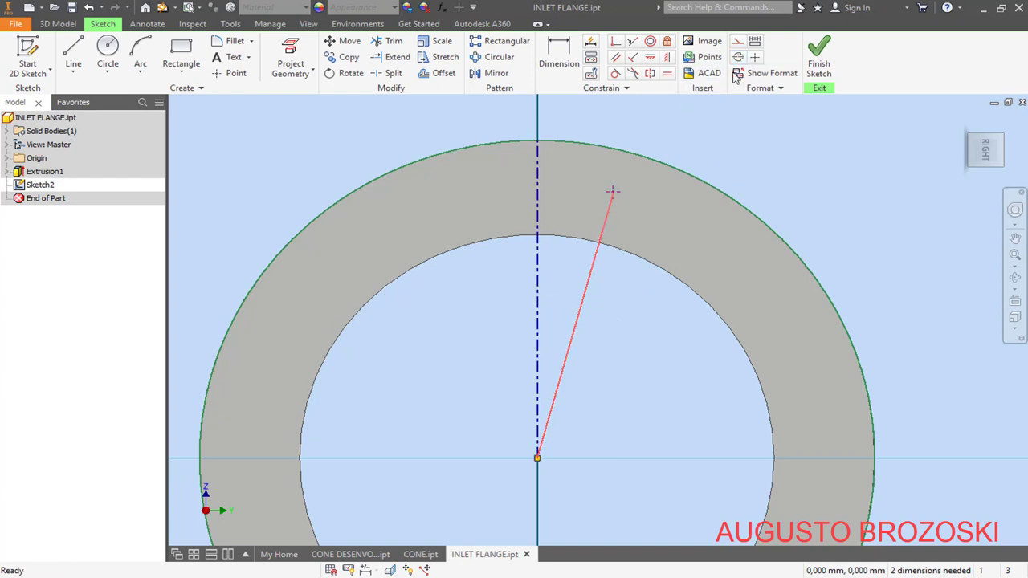
pyautogui.click(737, 59)
pyautogui.click(630, 337)
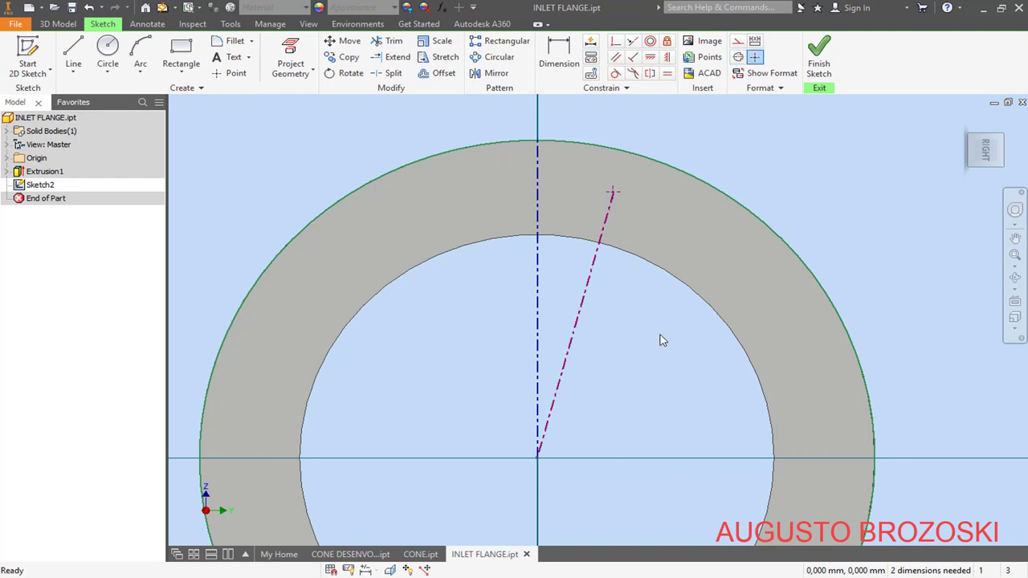
# - Dimension the angle between the vertical and inclined centerlines as 11.25 degrees
pyautogui.click(562, 58)
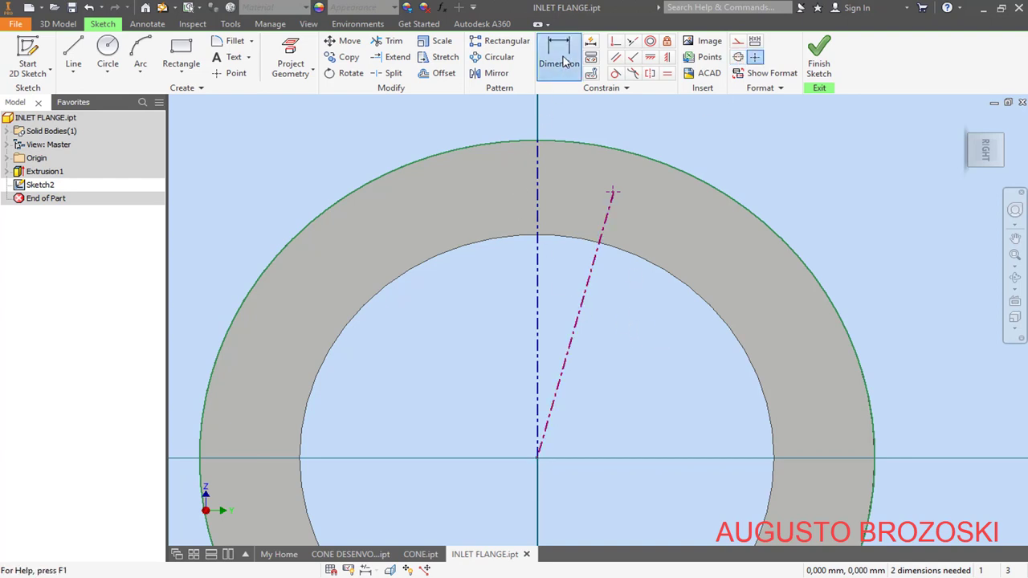
pyautogui.click(604, 232)
pyautogui.click(537, 223)
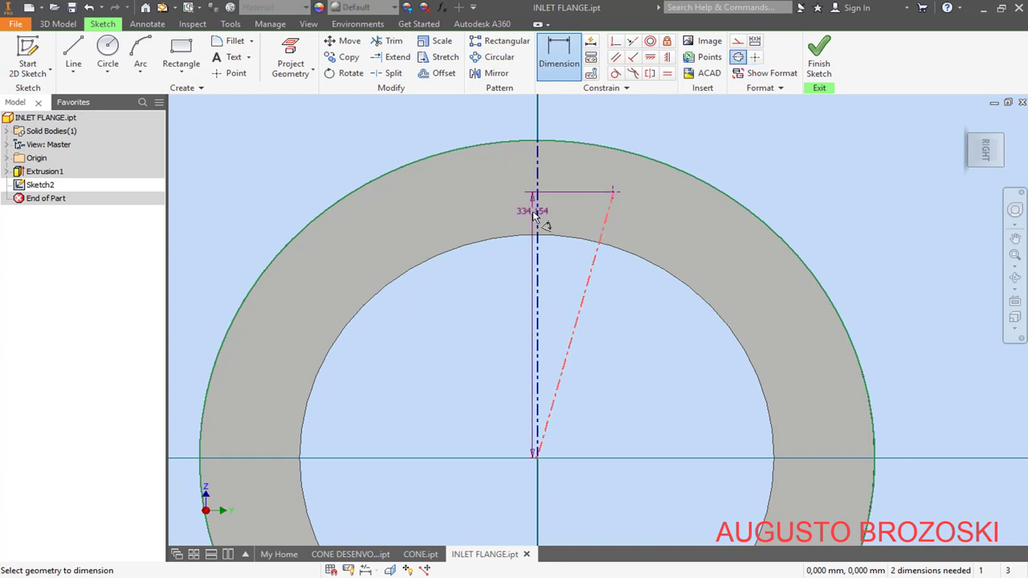
pyautogui.click(599, 120)
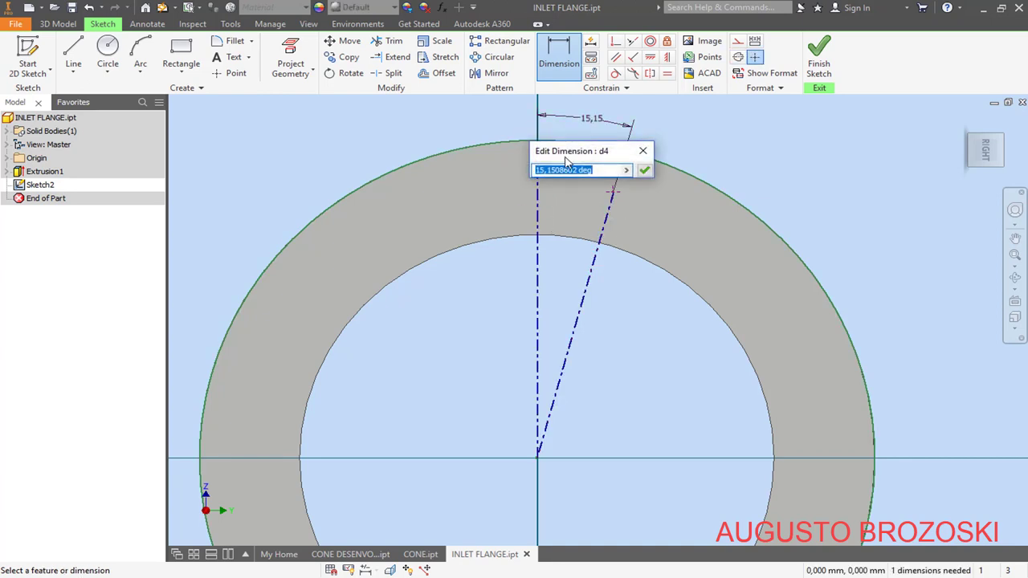
pyautogui.write('11.25')
pyautogui.press('Return')
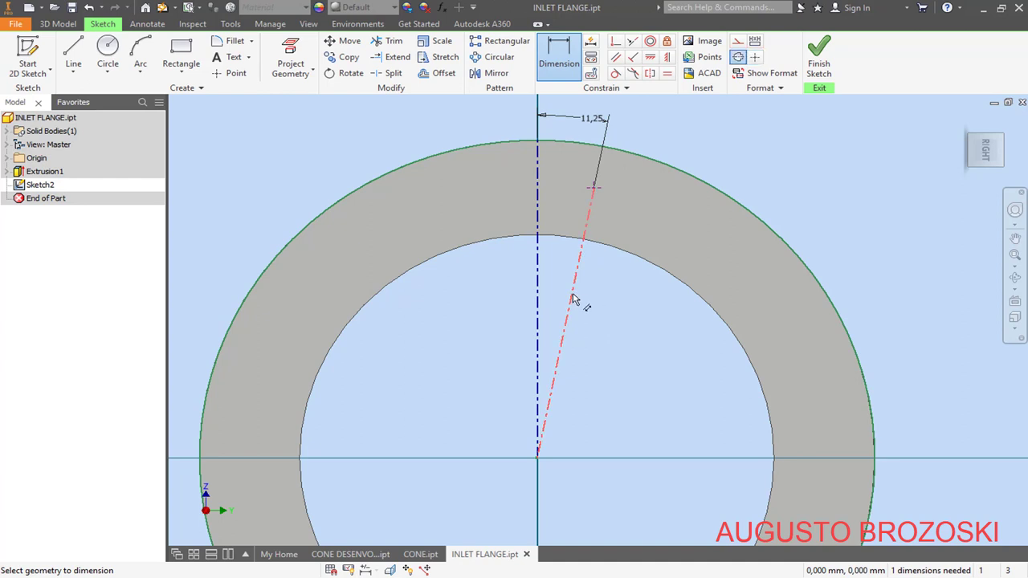
# - Dimension the inclined centerline's length as 350 mm and finish the sketch
pyautogui.click(572, 299)
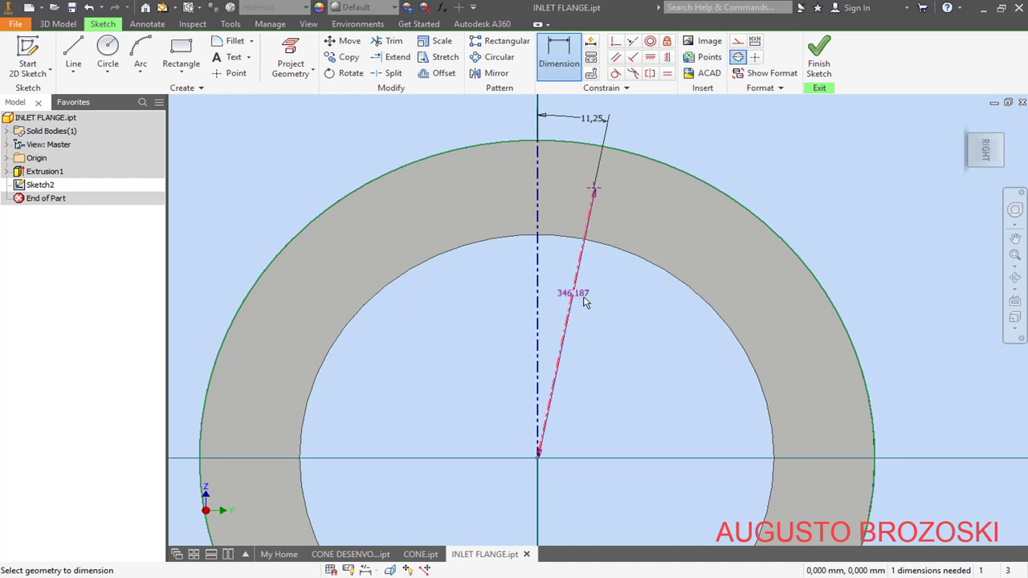
pyautogui.click(622, 313)
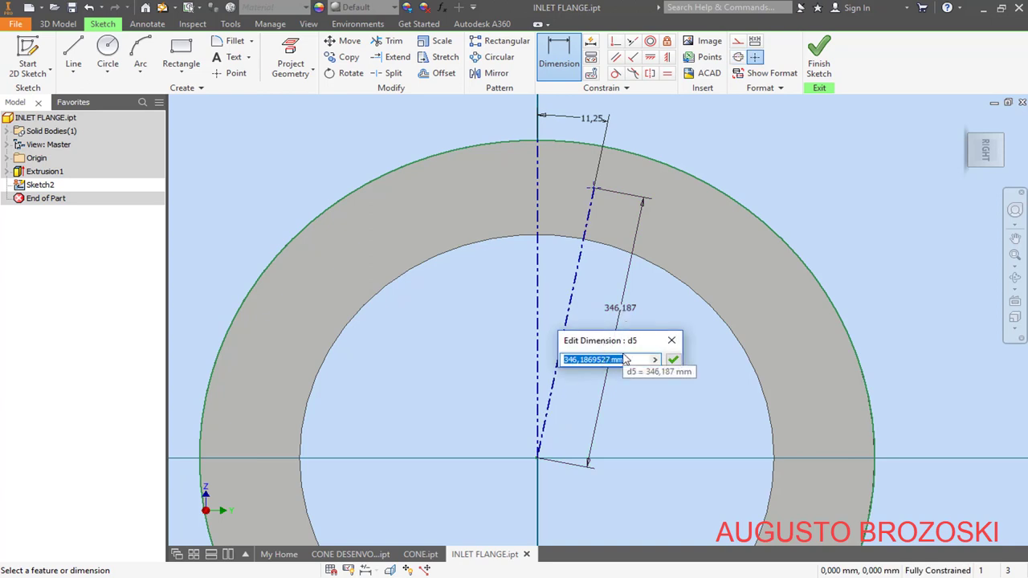
pyautogui.write('350')
pyautogui.press('Return')
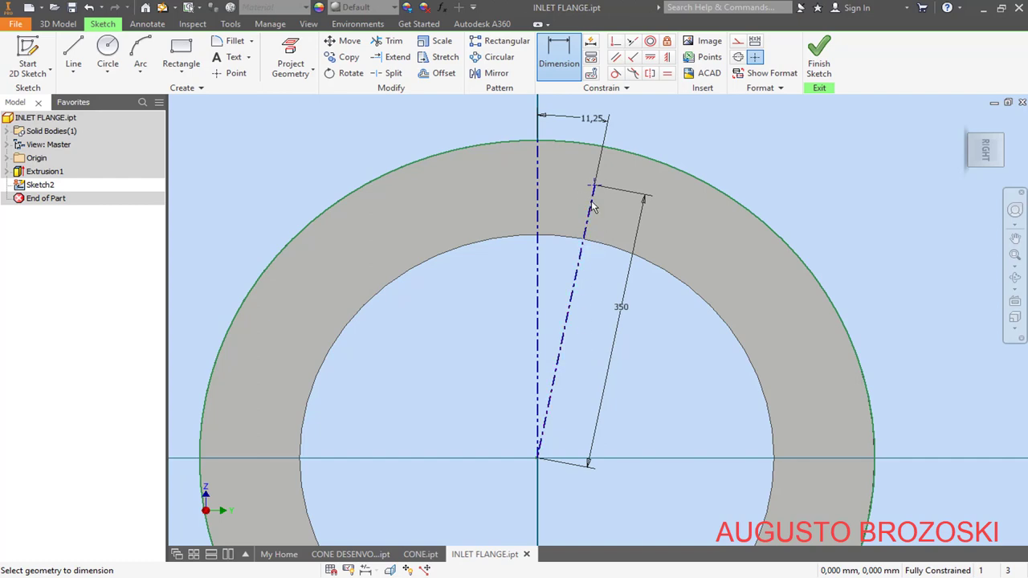
pyautogui.click(816, 72)
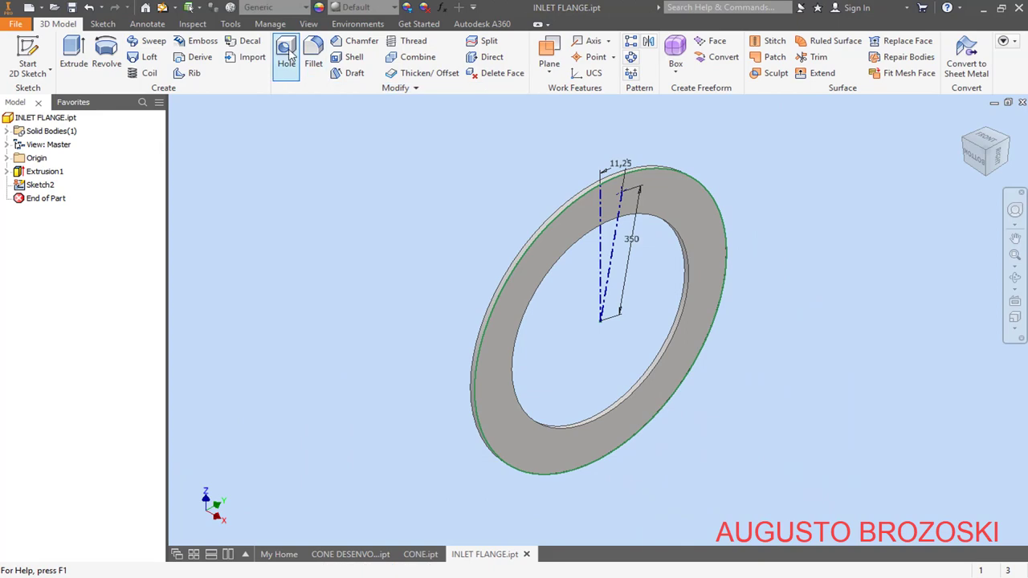
# - Start a Hole feature at the sketched point on the flange and set it as a clearance hole
pyautogui.click(286, 54)
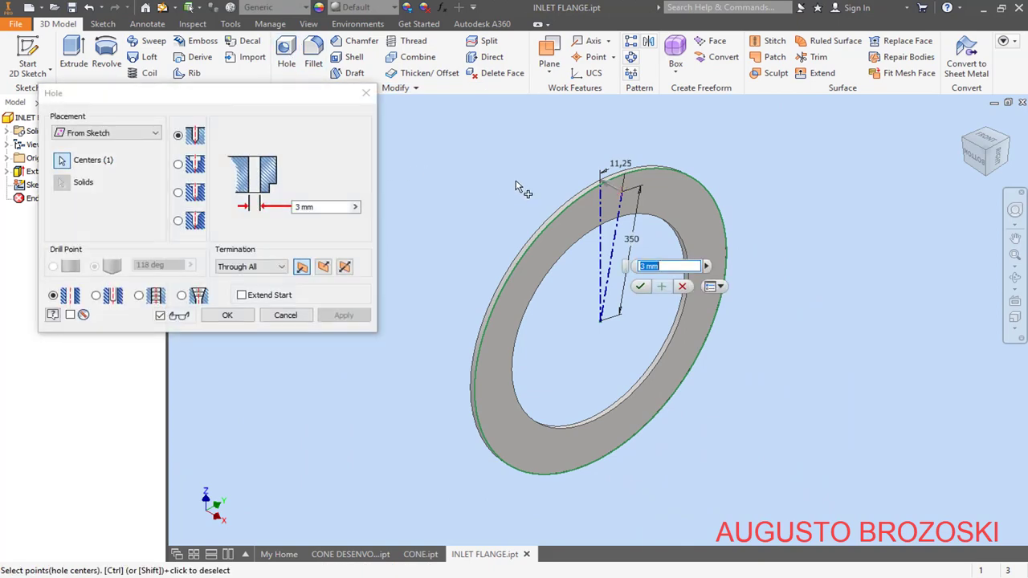
pyautogui.scroll(5, 649, 178)
pyautogui.scroll(-5, 719, 245)
pyautogui.scroll(4, 755, 282)
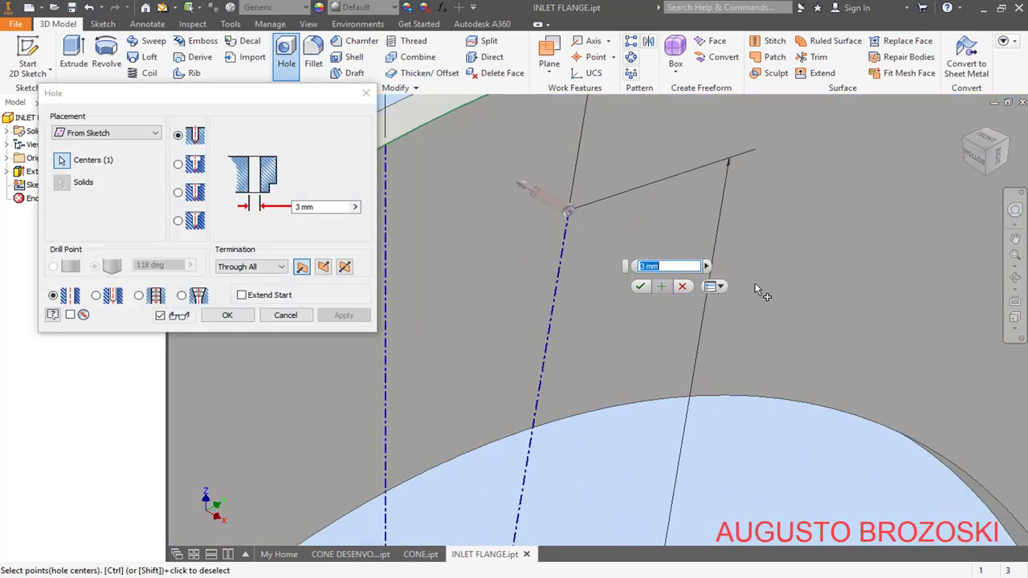
pyautogui.scroll(2, 536, 232)
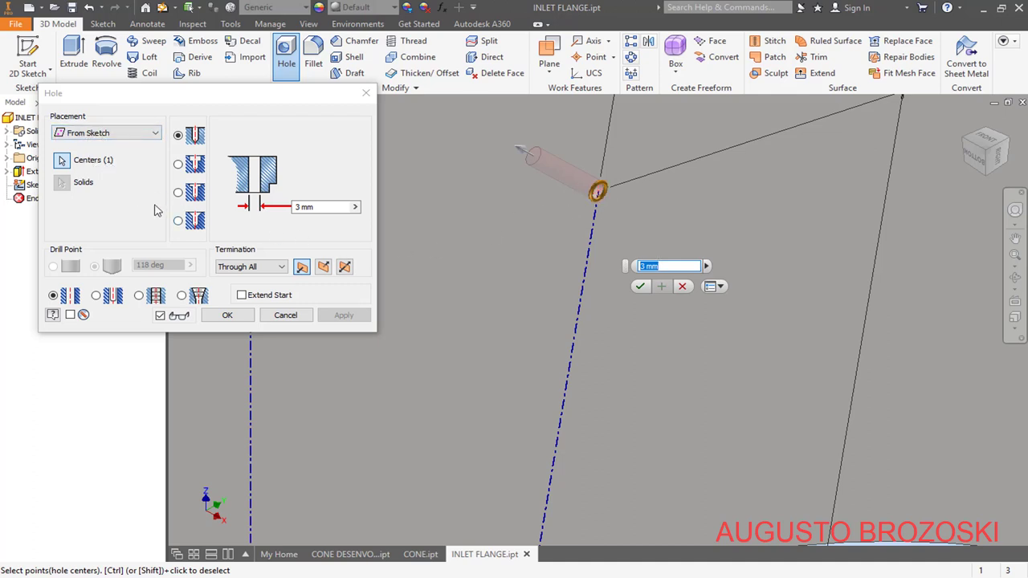
pyautogui.click(97, 297)
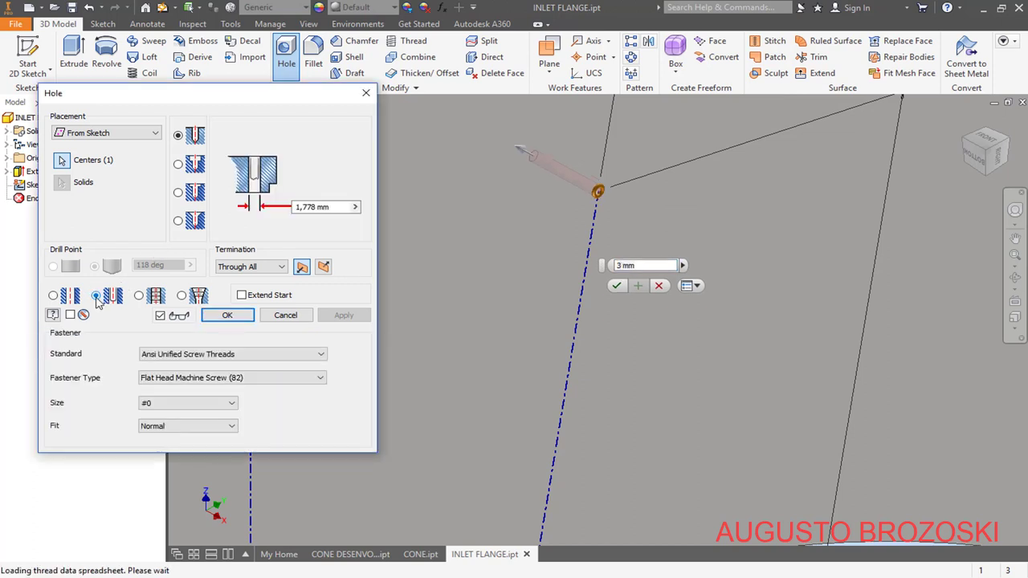
# - Set the clearance hole's fastener to Ansi Metric M Profile, Hex Head Bolt, size M12
pyautogui.click(245, 356)
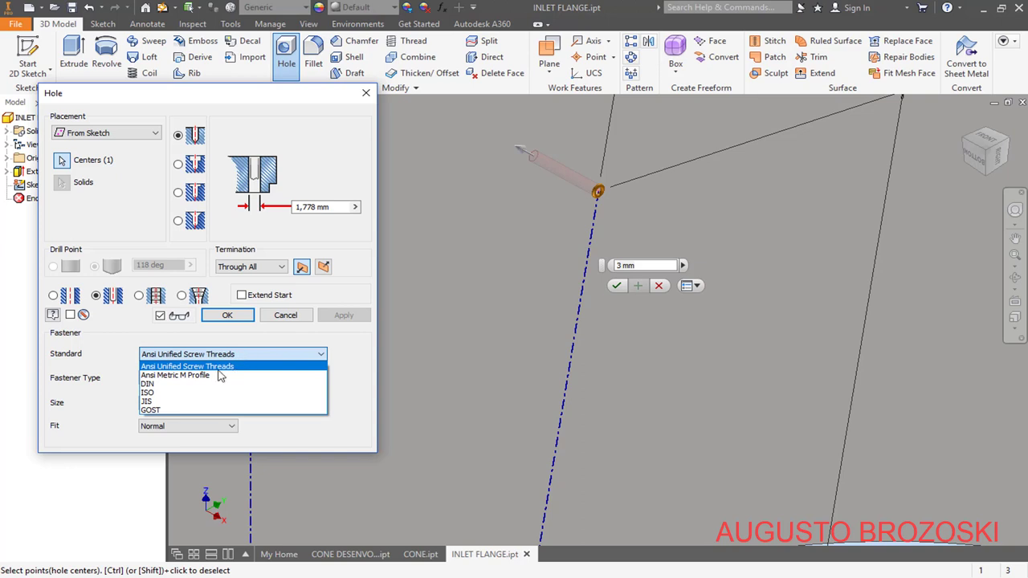
pyautogui.click(215, 375)
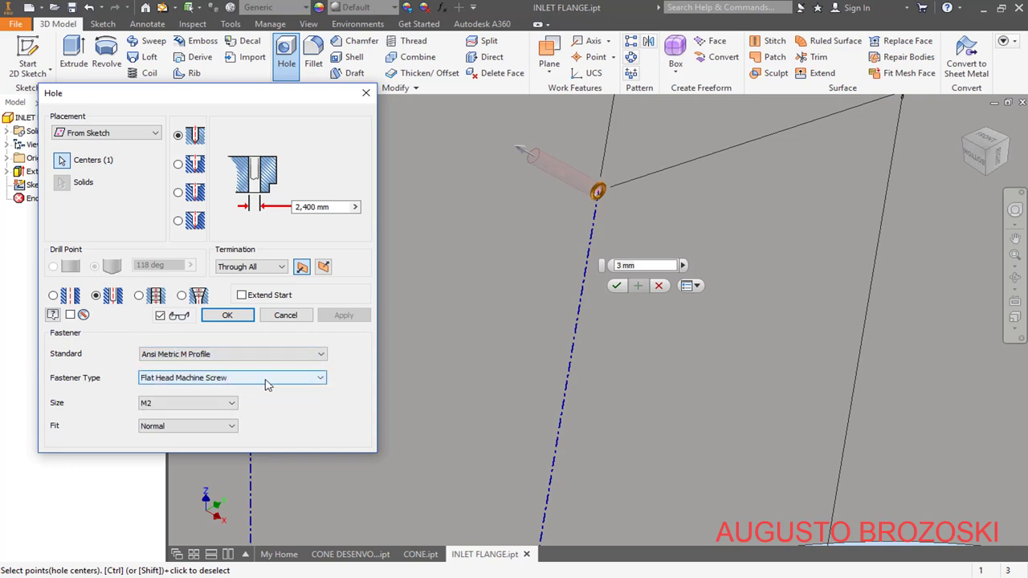
pyautogui.click(268, 383)
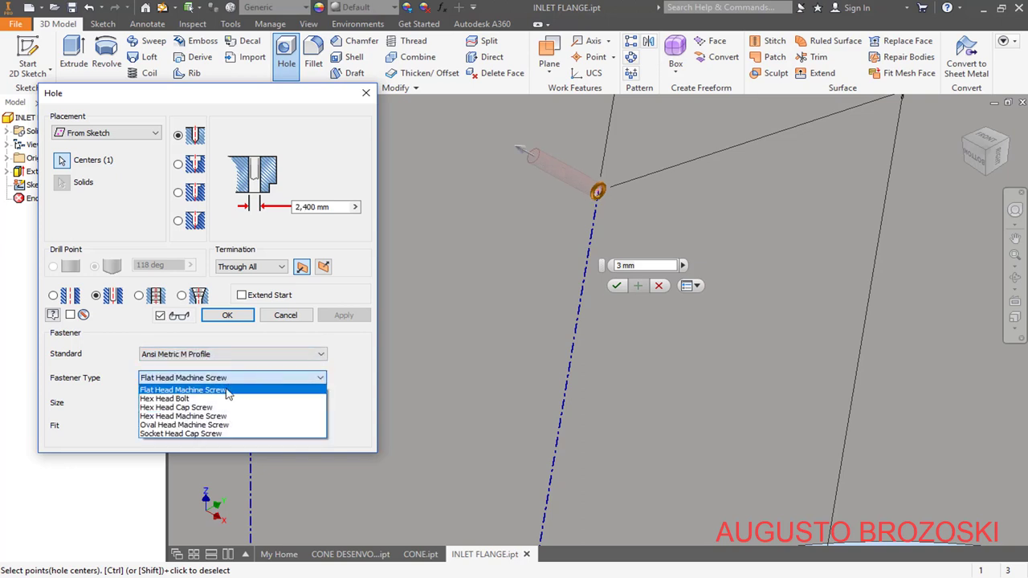
pyautogui.click(177, 399)
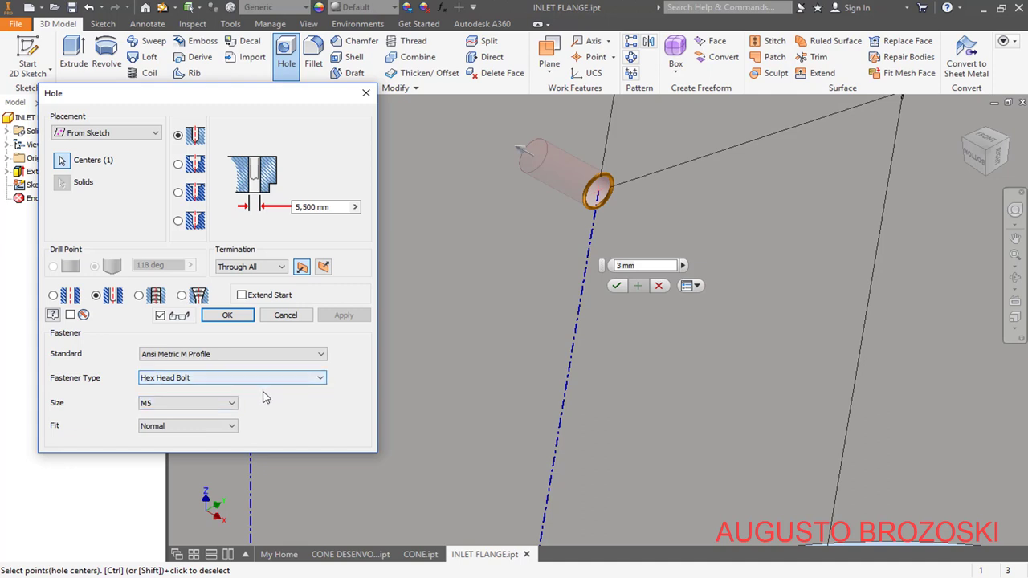
pyautogui.click(232, 402)
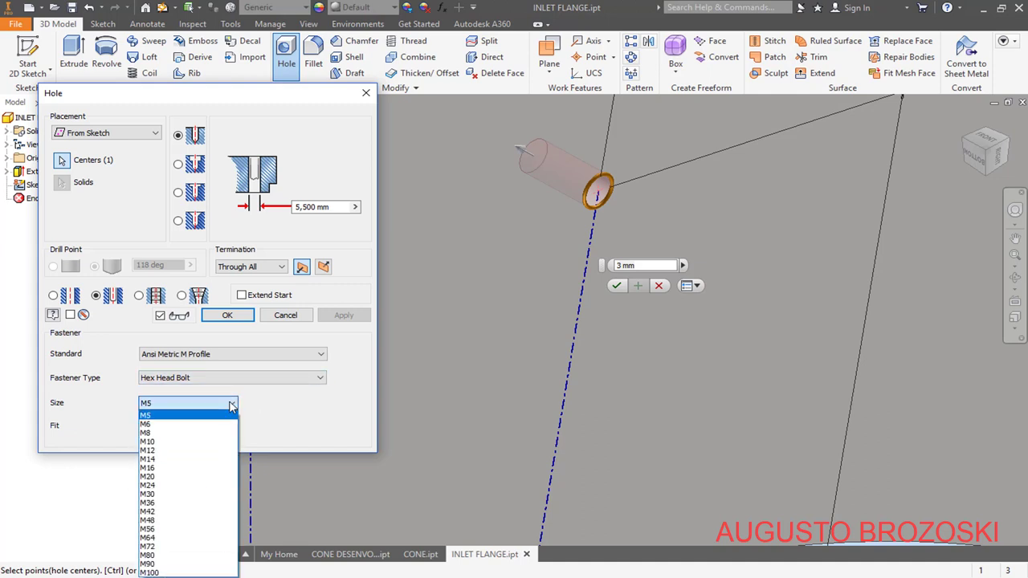
pyautogui.click(198, 450)
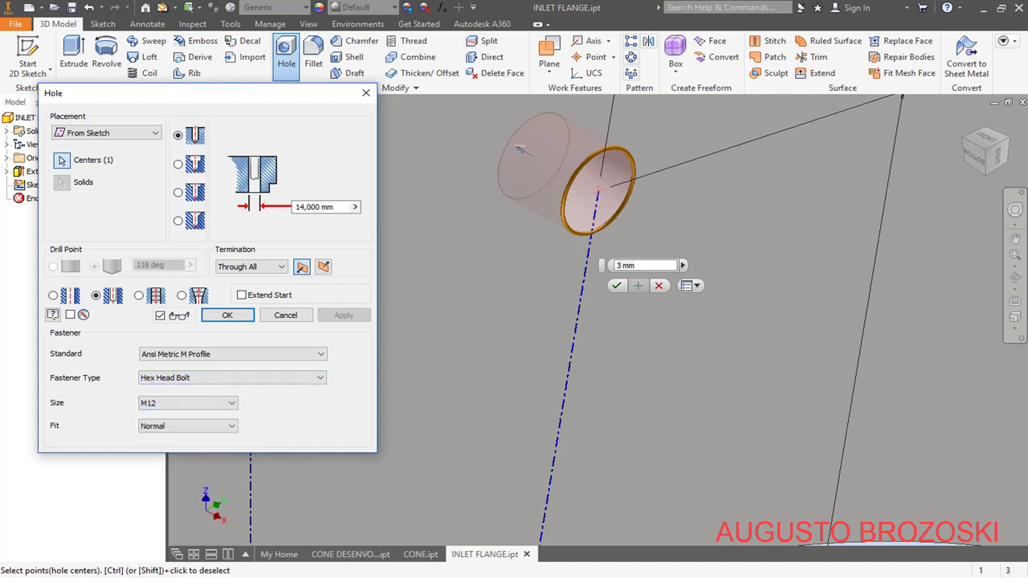
# - Check the bolt-hole diameter in the PDF drawing and set the M12 clearance hole's fit to Close
pyautogui.hotkey('alt', 'Tab')
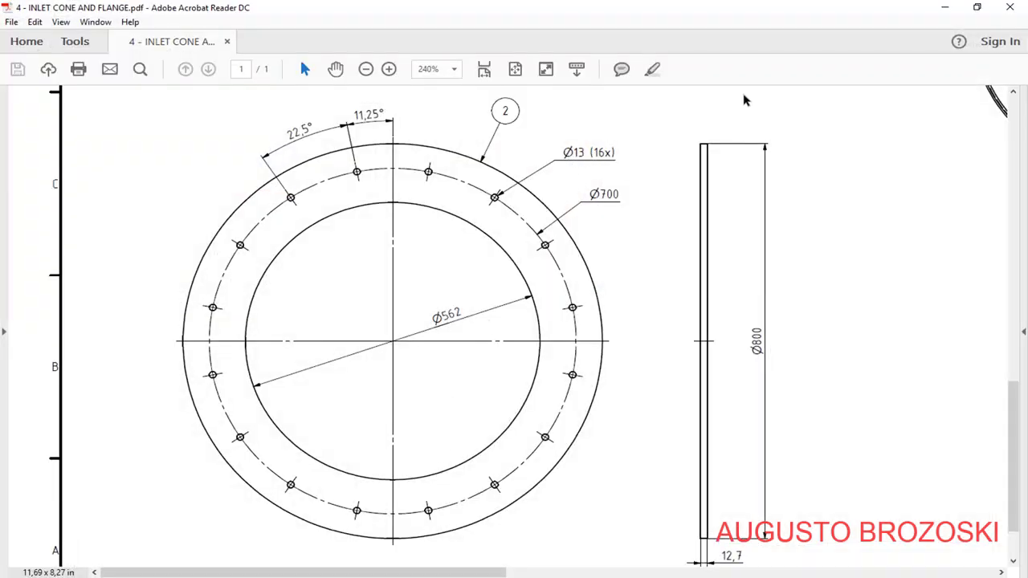
pyautogui.click(945, 13)
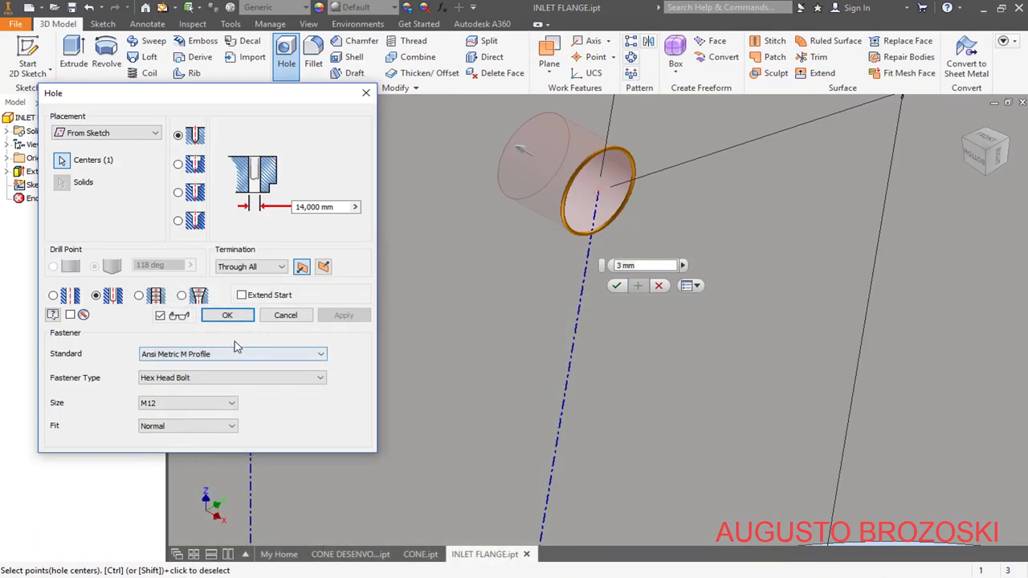
pyautogui.click(201, 433)
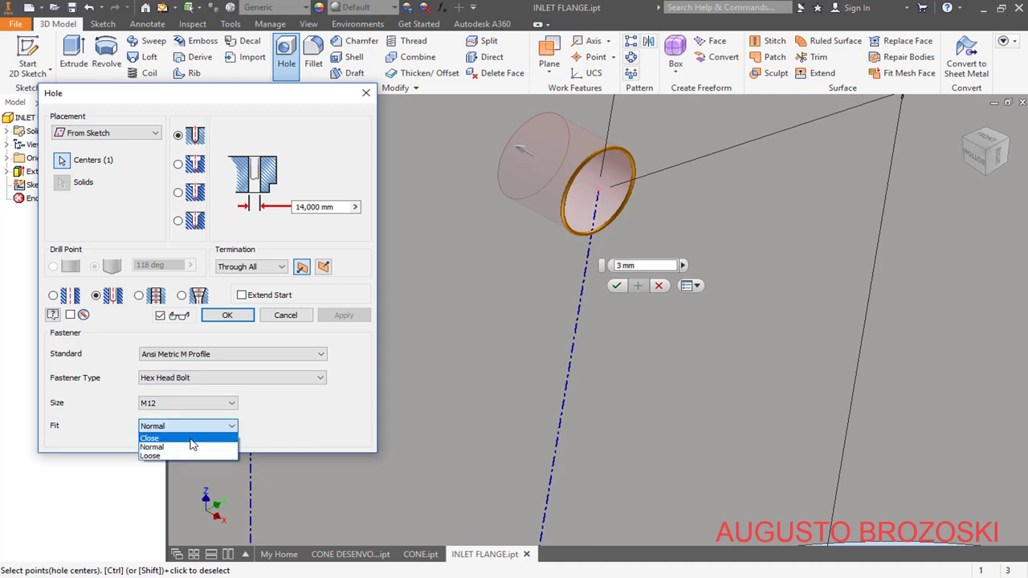
pyautogui.click(191, 439)
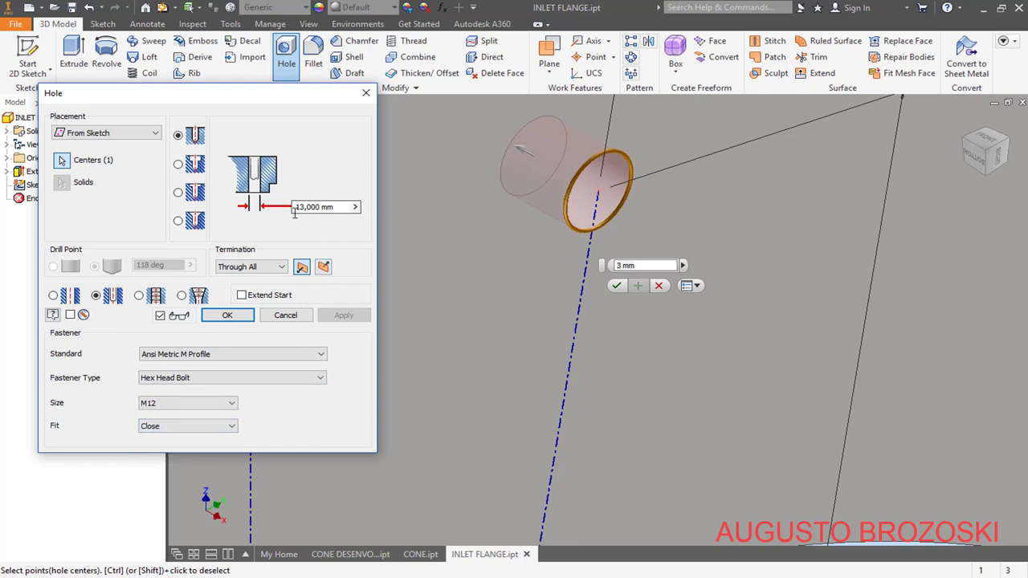
# - Try the Loose fit, return to the Close fit and create the 13 mm through-all hole in the flange
pyautogui.click(215, 429)
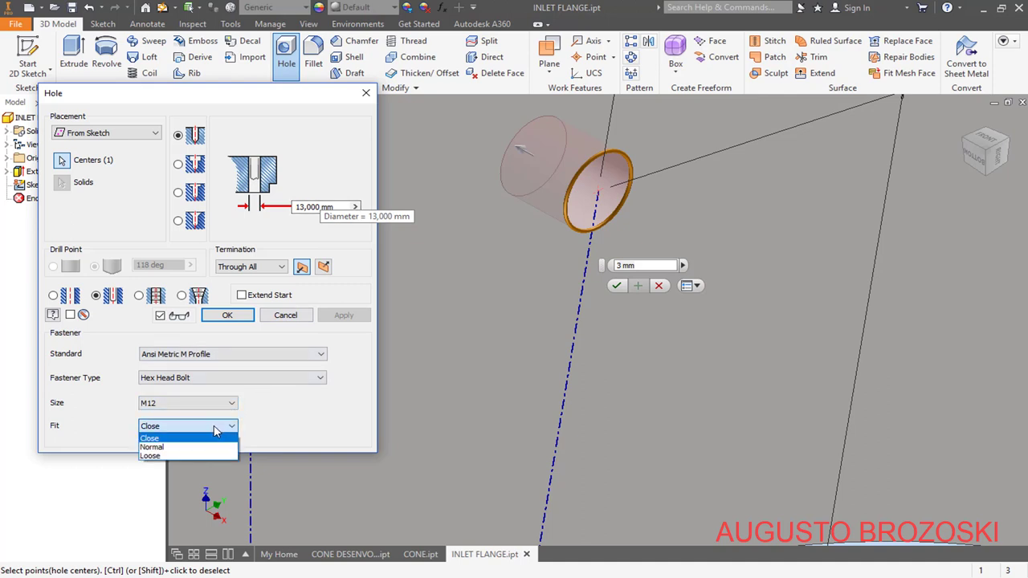
pyautogui.click(186, 454)
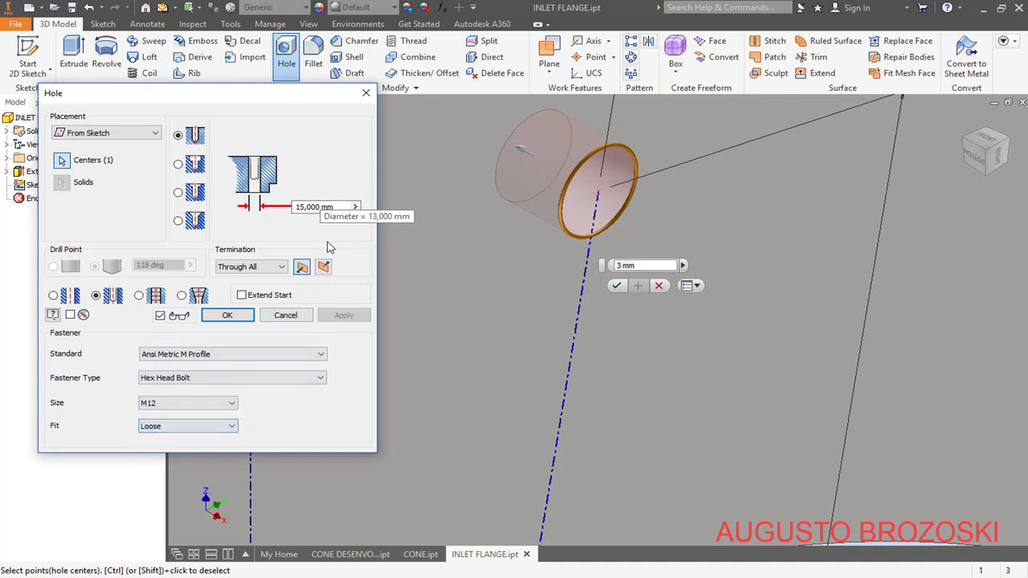
pyautogui.click(222, 426)
pyautogui.click(184, 439)
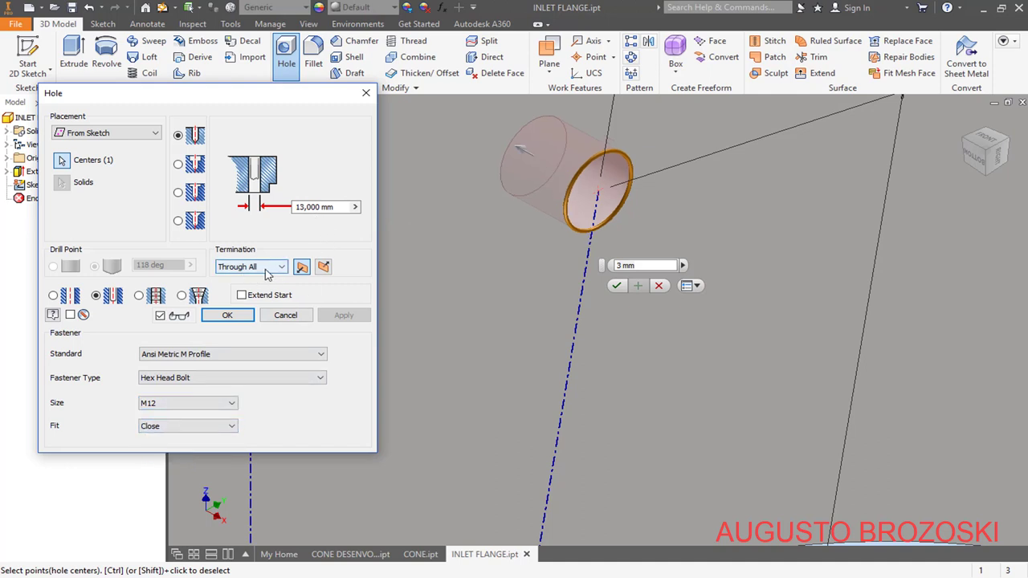
pyautogui.click(233, 315)
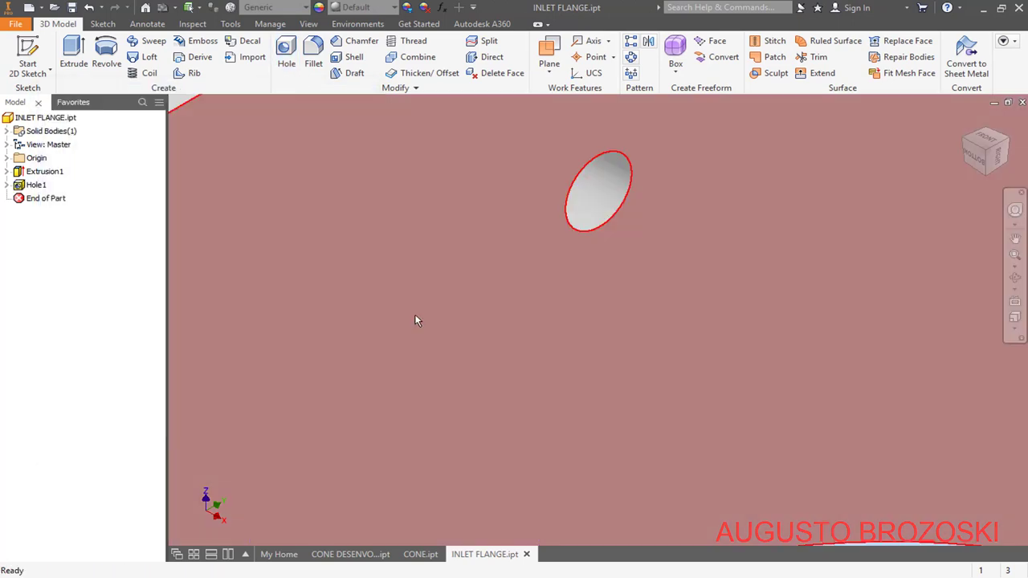
# - Create a circular pattern of the bolt hole about the X Axis with 16 occurrences over 360 degrees
pyautogui.scroll(-6, 482, 353)
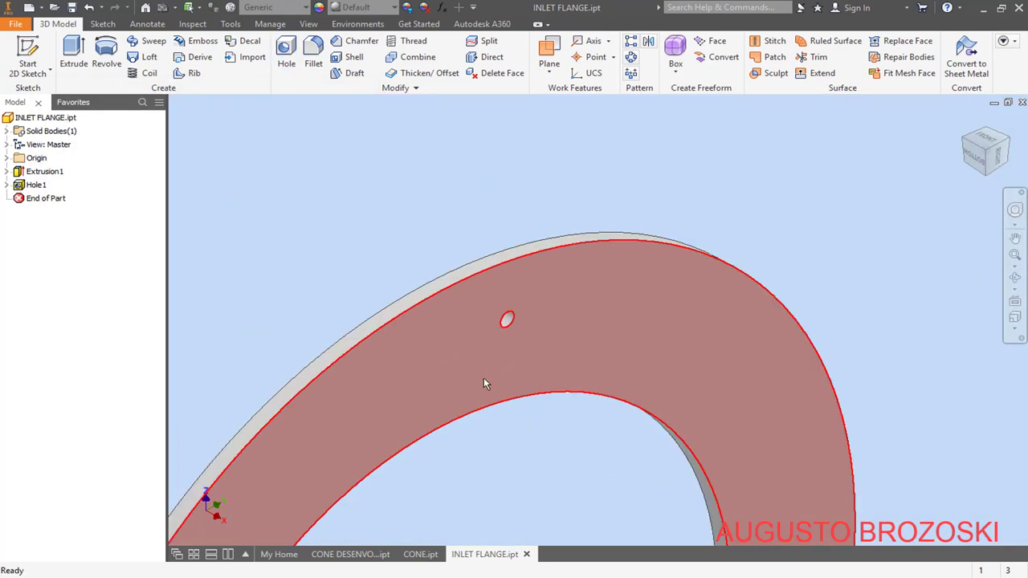
pyautogui.keyDown('shift'); pyautogui.moveTo(484, 383); pyautogui.dragTo(468, 353, button='middle'); pyautogui.keyUp('shift')
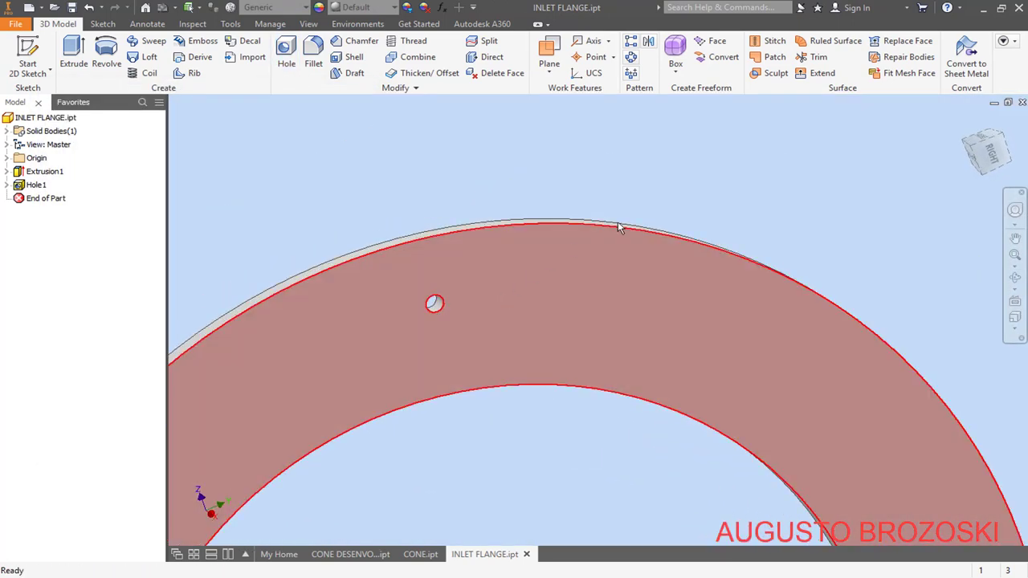
pyautogui.keyDown('shift'); pyautogui.moveTo(618, 227); pyautogui.dragTo(433, 178, button='middle'); pyautogui.keyUp('shift')
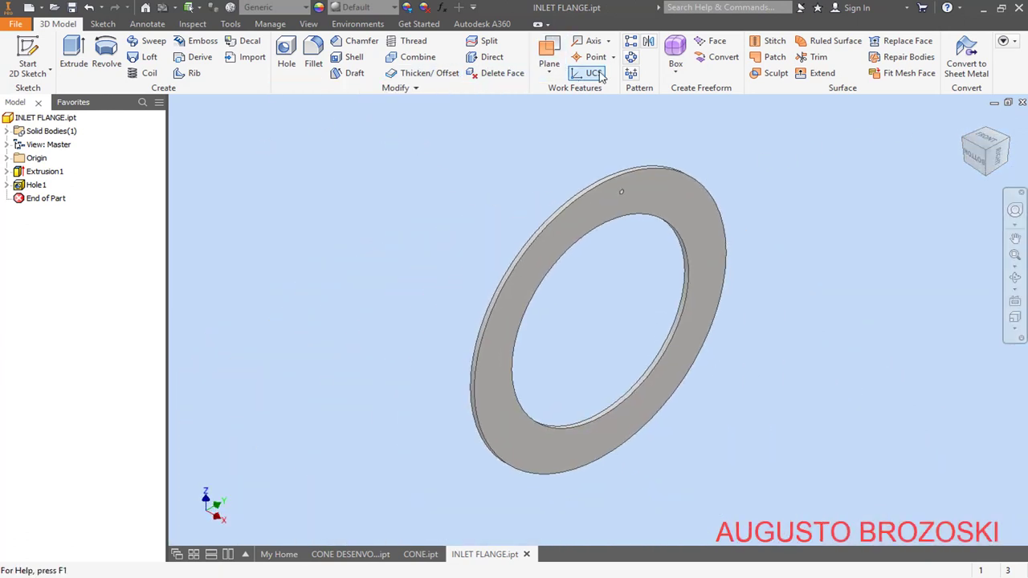
pyautogui.click(631, 58)
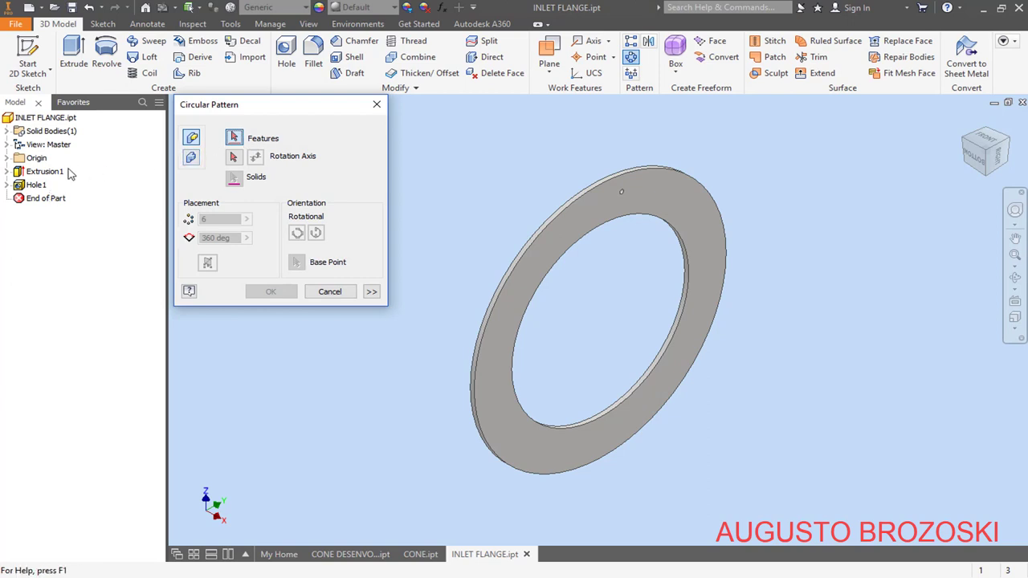
pyautogui.click(38, 185)
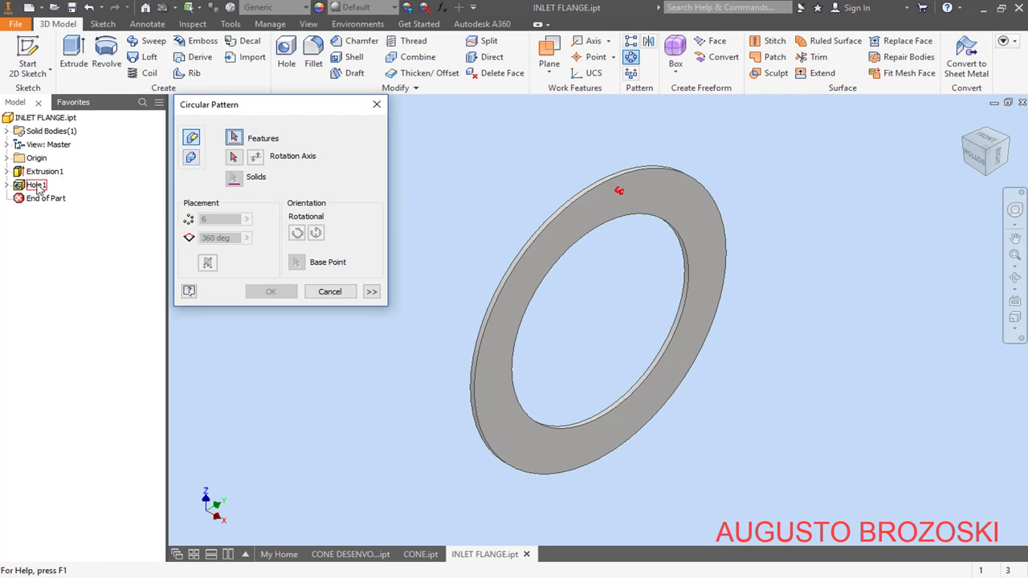
pyautogui.click(233, 157)
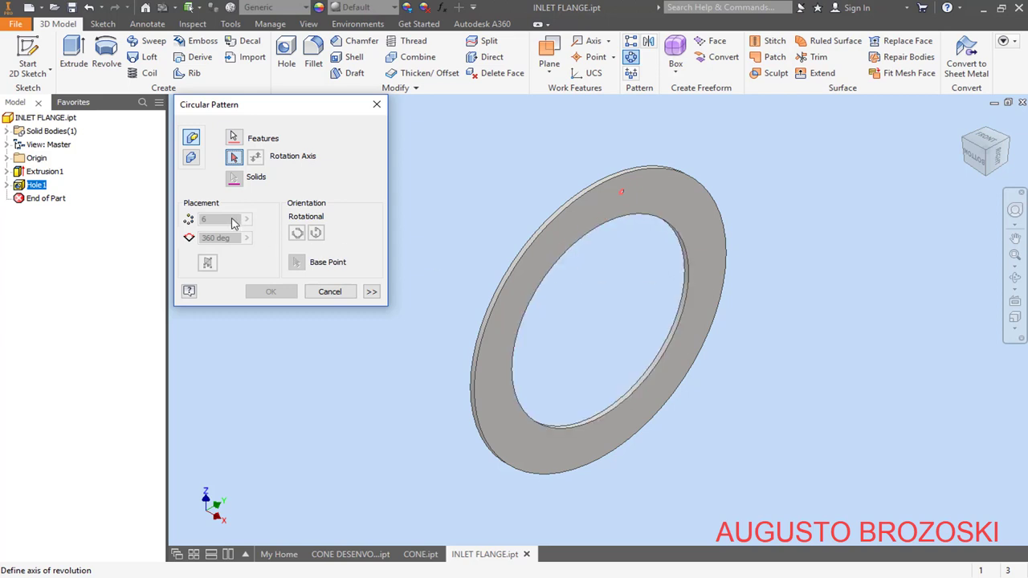
pyautogui.click(8, 159)
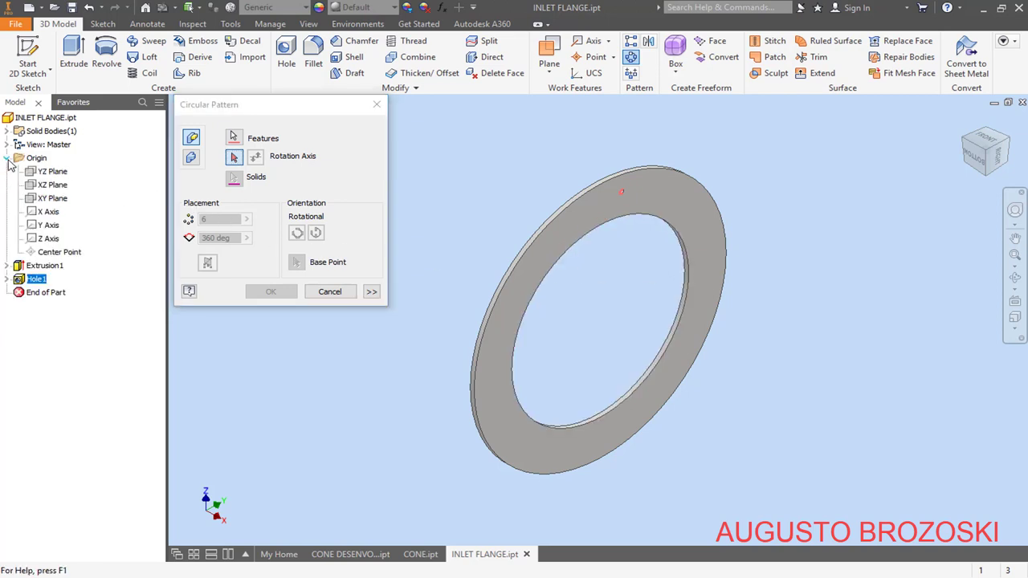
pyautogui.click(47, 213)
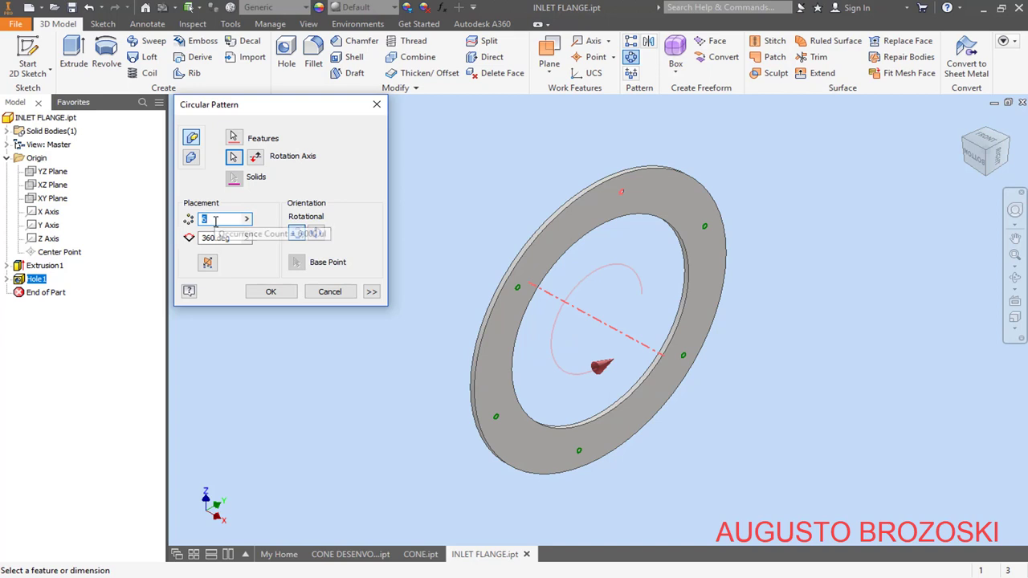
pyautogui.write('16')
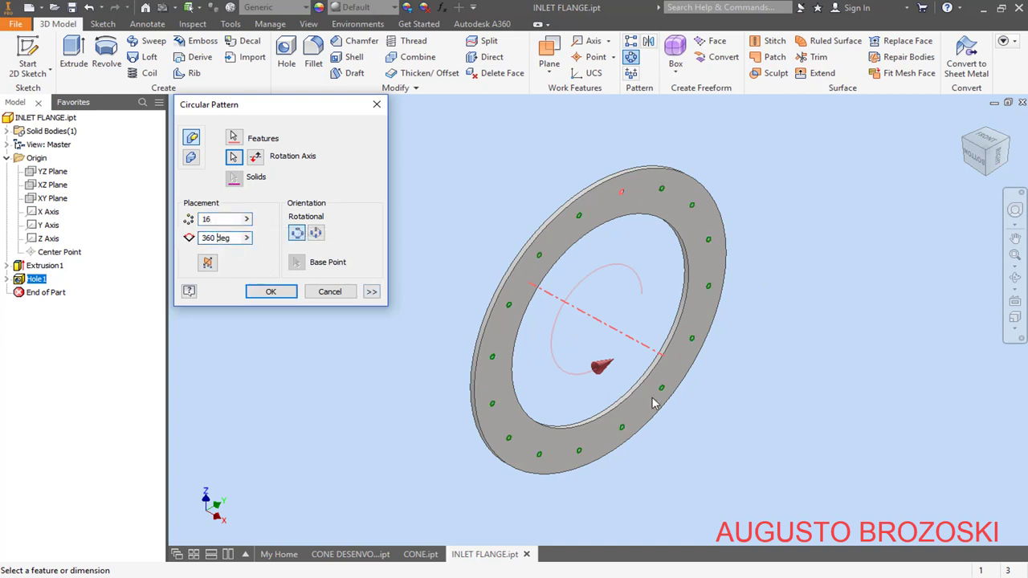
pyautogui.click(271, 290)
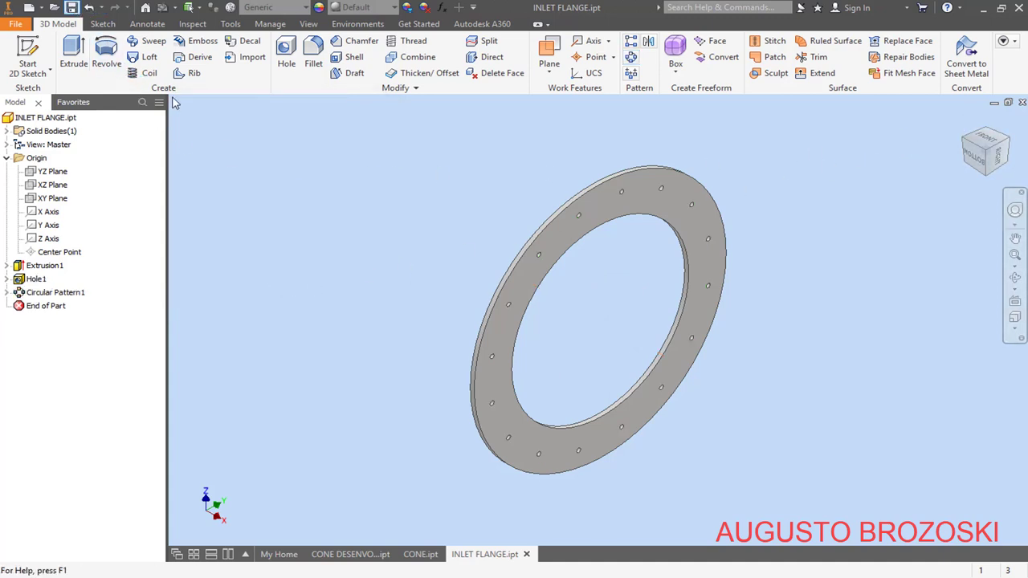
# - Check the parts list and the support detail in the PDF drawing, and create a new part from the Standard (mm).ipt template
pyautogui.hotkey('alt', 'Tab')
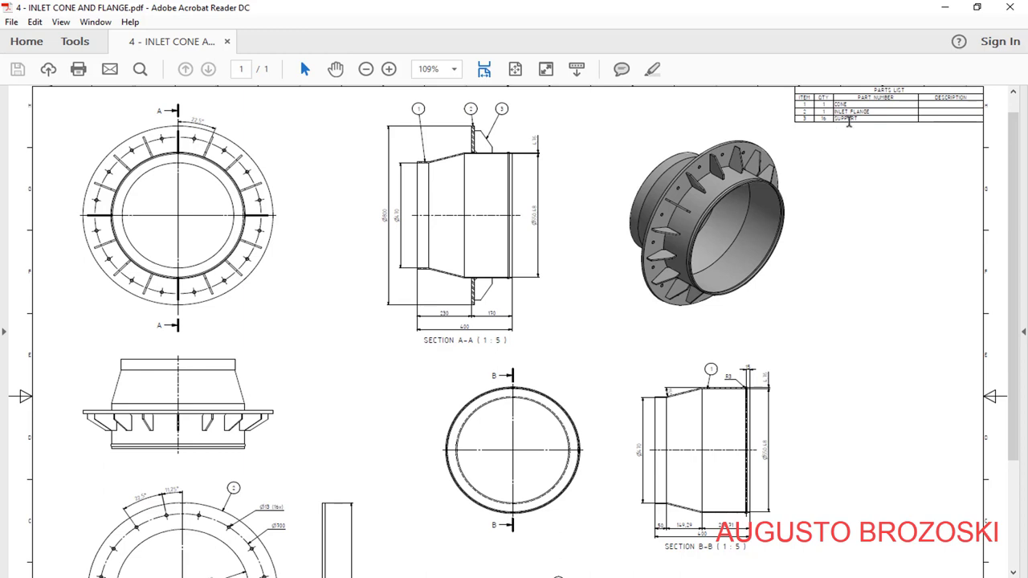
pyautogui.scroll(-4, 535, 282)
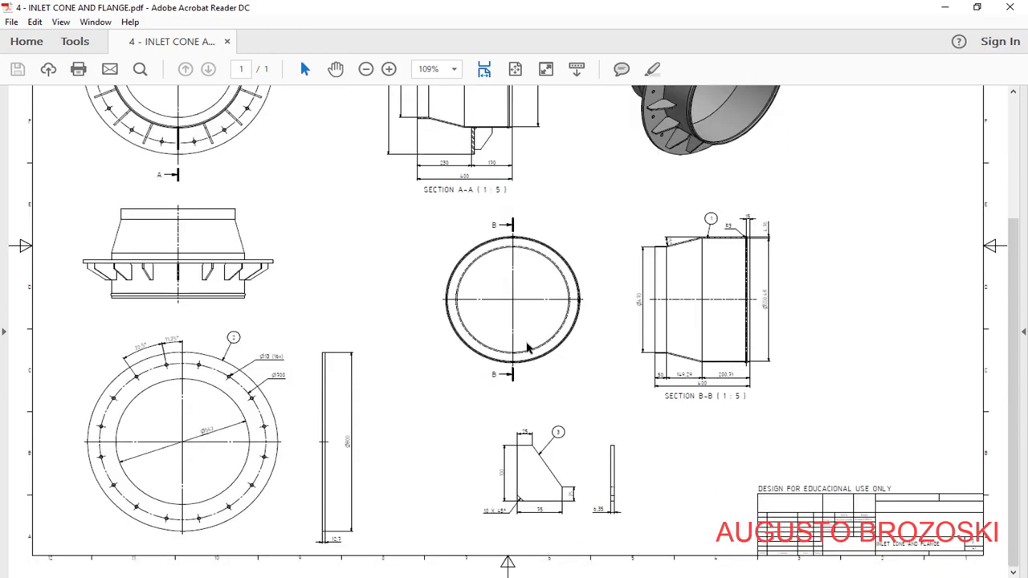
pyautogui.click(944, 8)
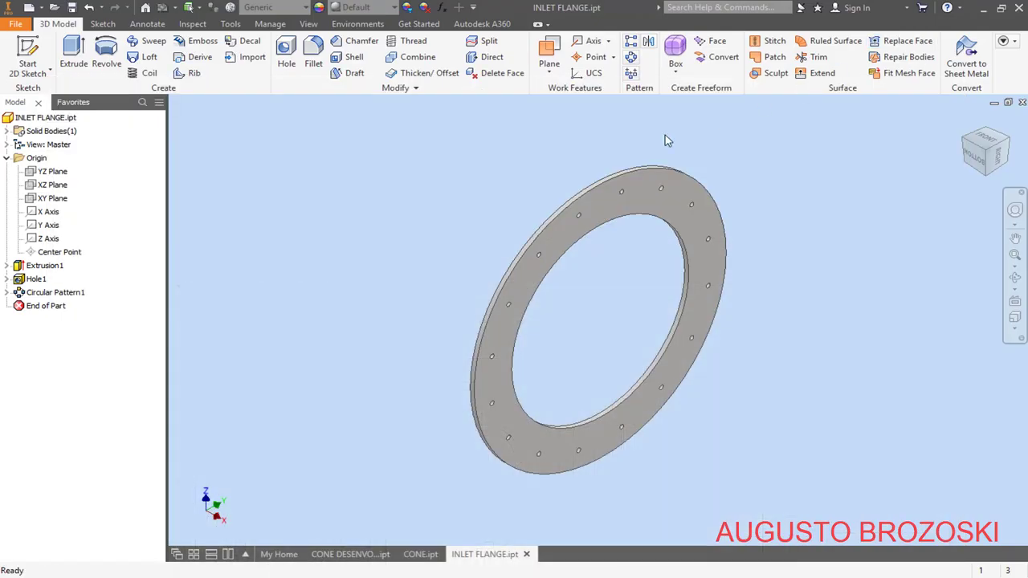
pyautogui.click(29, 8)
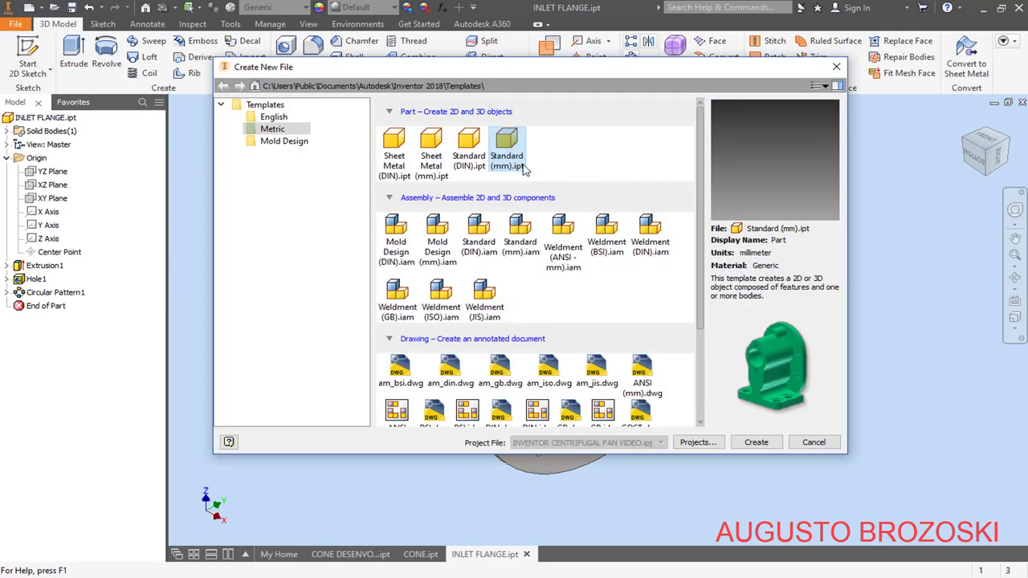
pyautogui.click(755, 442)
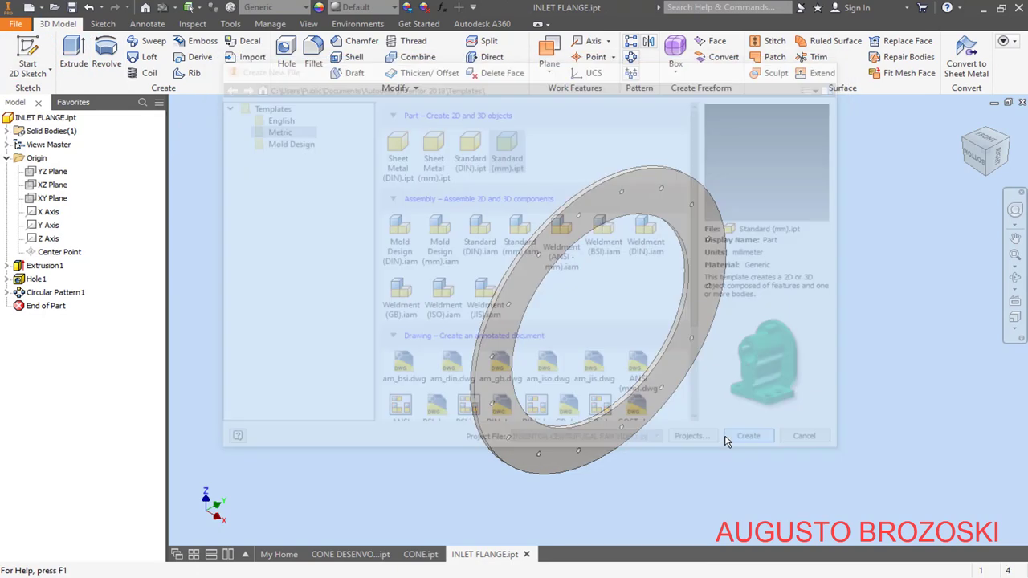
# - Start a 2D sketch on the XZ plane of the new part
pyautogui.click(27, 51)
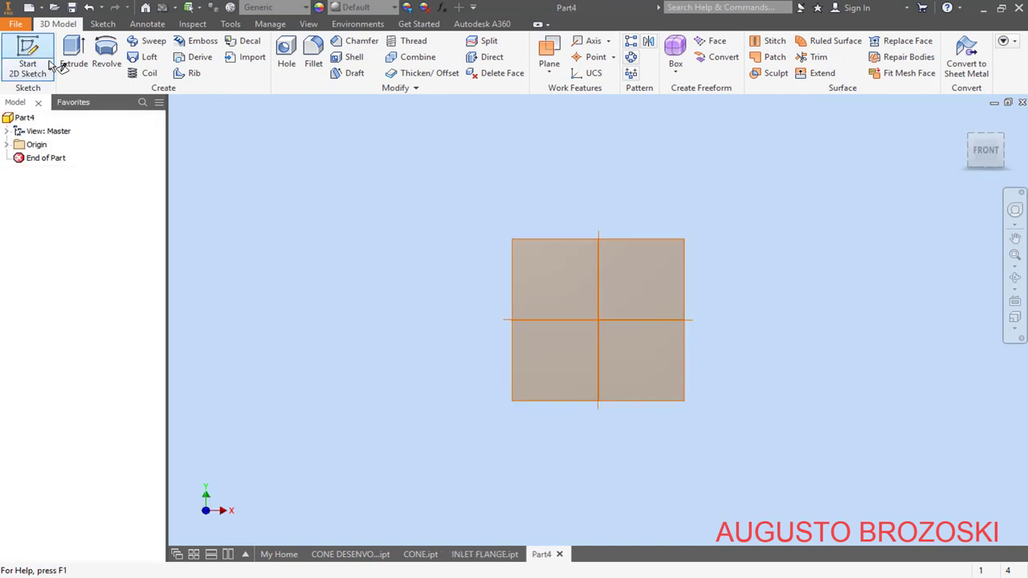
pyautogui.click(973, 130)
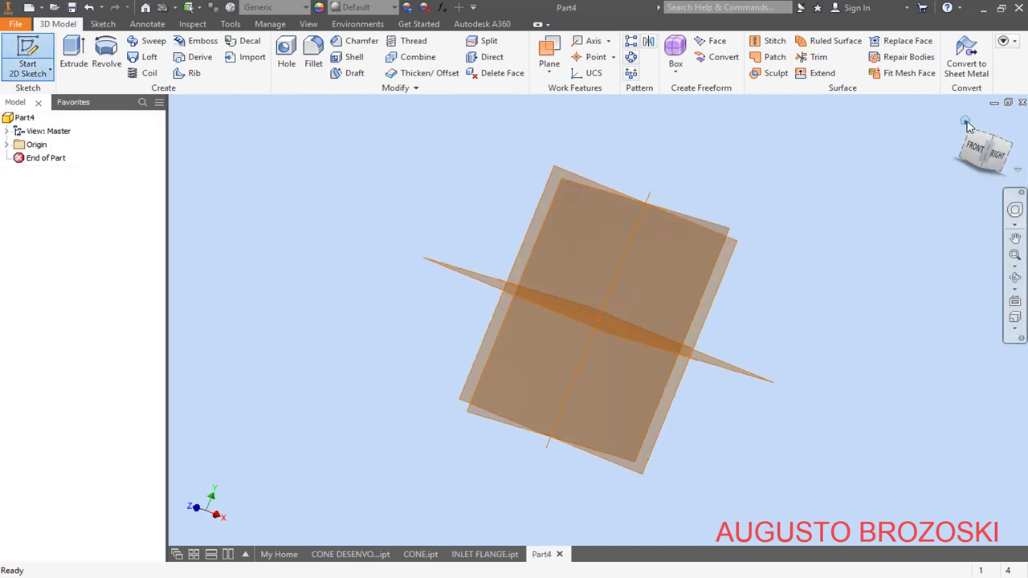
pyautogui.click(554, 205)
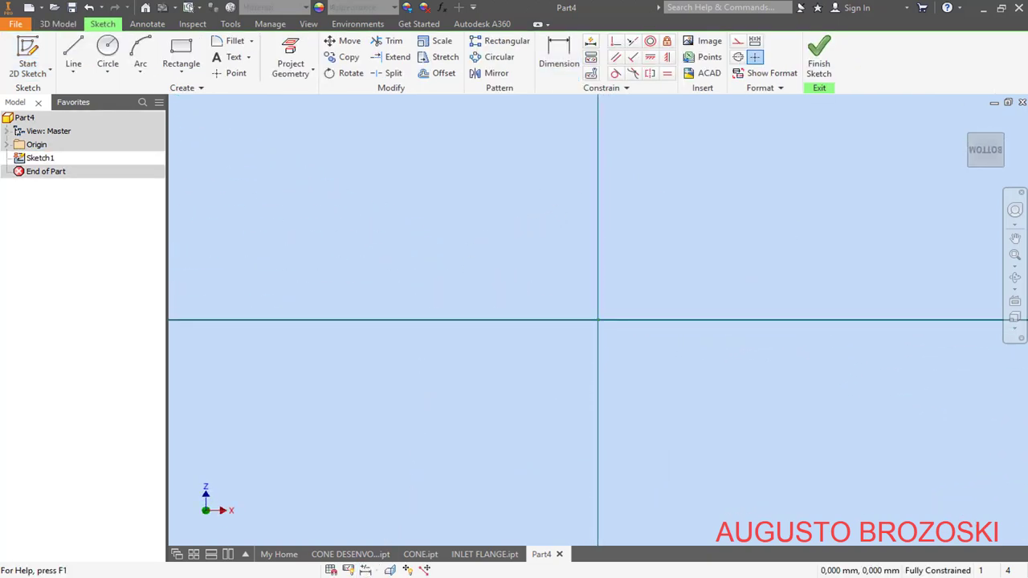
# - Examine the dimensions of the support, item 3, in the PDF drawing and return to the part sketch
pyautogui.hotkey('alt', 'Tab')
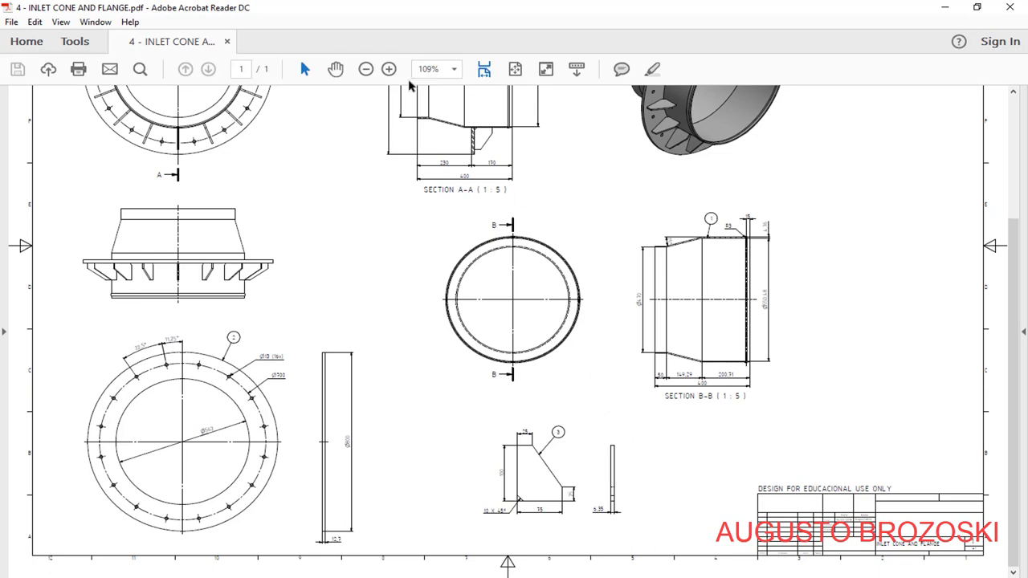
pyautogui.click(388, 69)
pyautogui.scroll(-3, 505, 359)
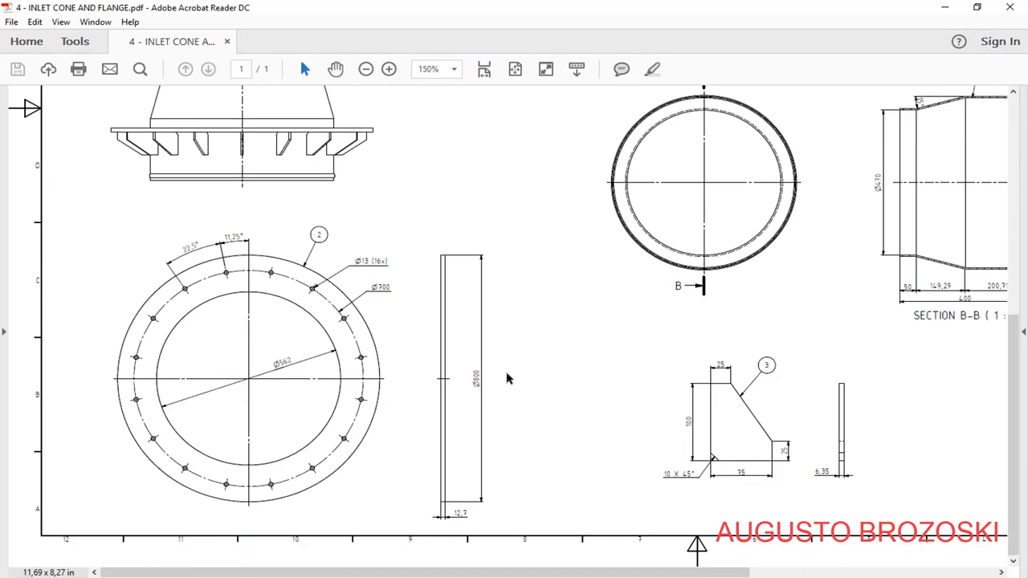
pyautogui.moveTo(497, 570); pyautogui.dragTo(666, 571)
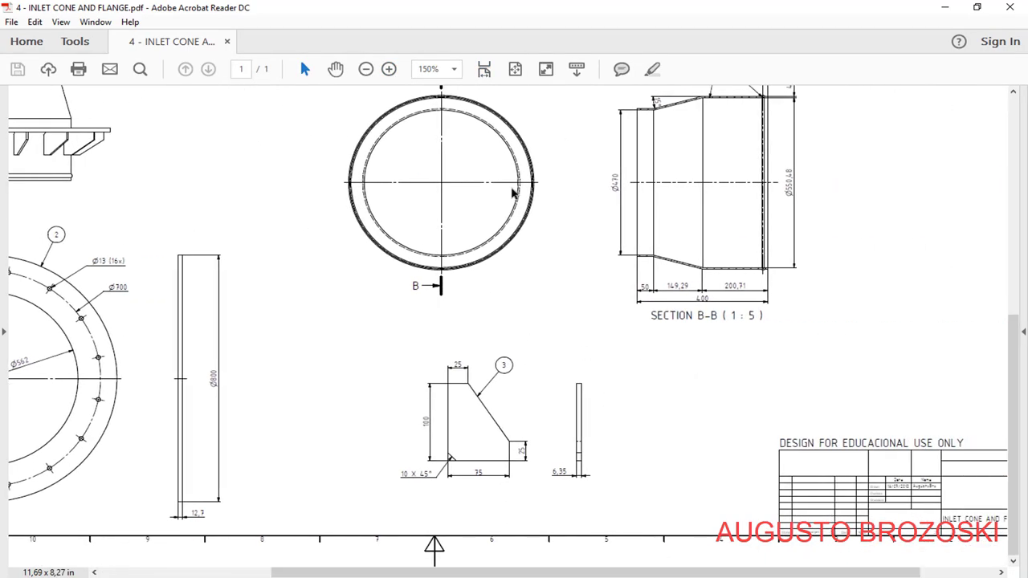
pyautogui.click(389, 69)
pyautogui.scroll(-3, 460, 308)
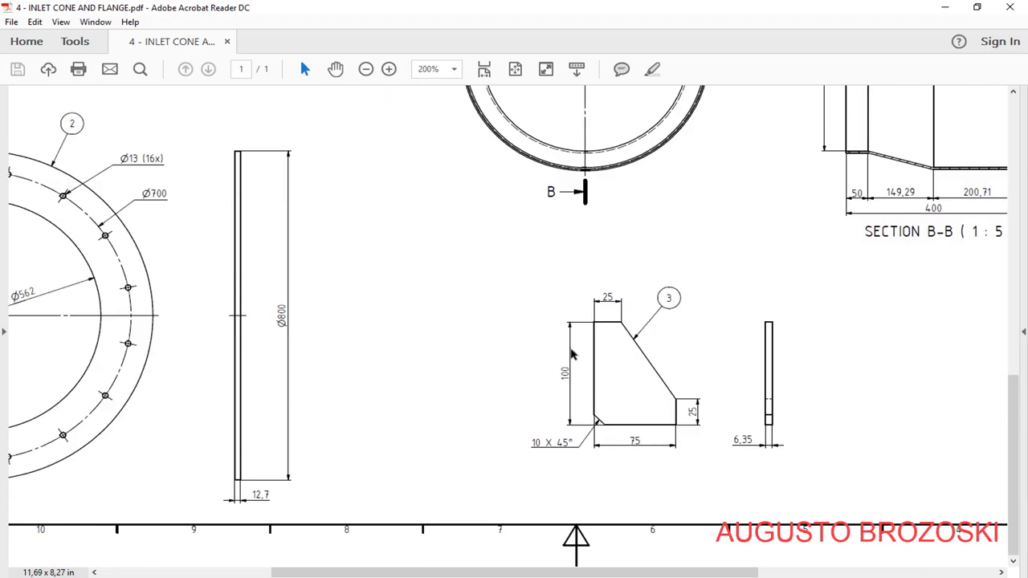
pyautogui.click(944, 8)
# - Sketch a vertical line down to the origin and a horizontal line about 14 mm long from the origin
pyautogui.click(76, 63)
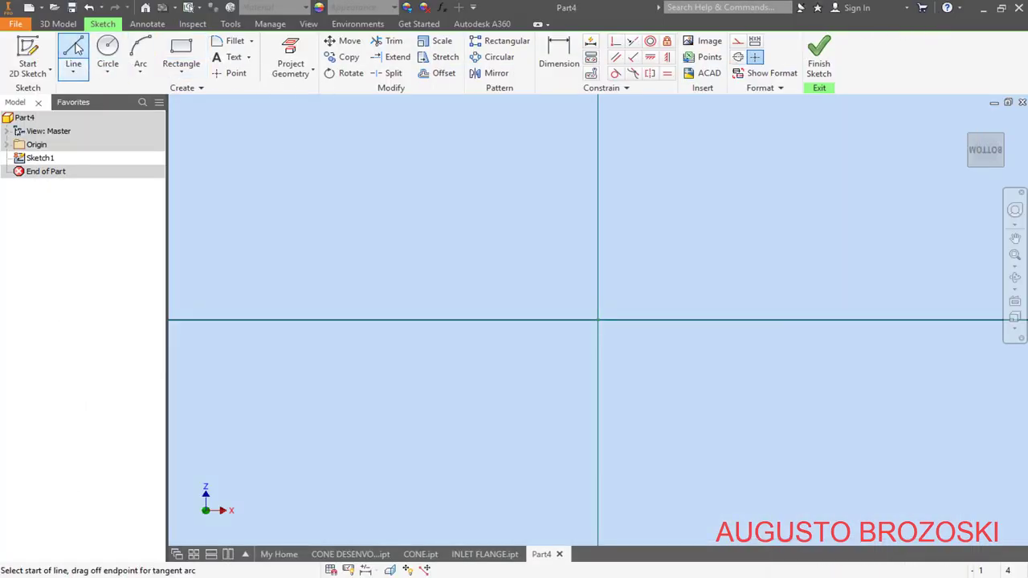
pyautogui.click(597, 147)
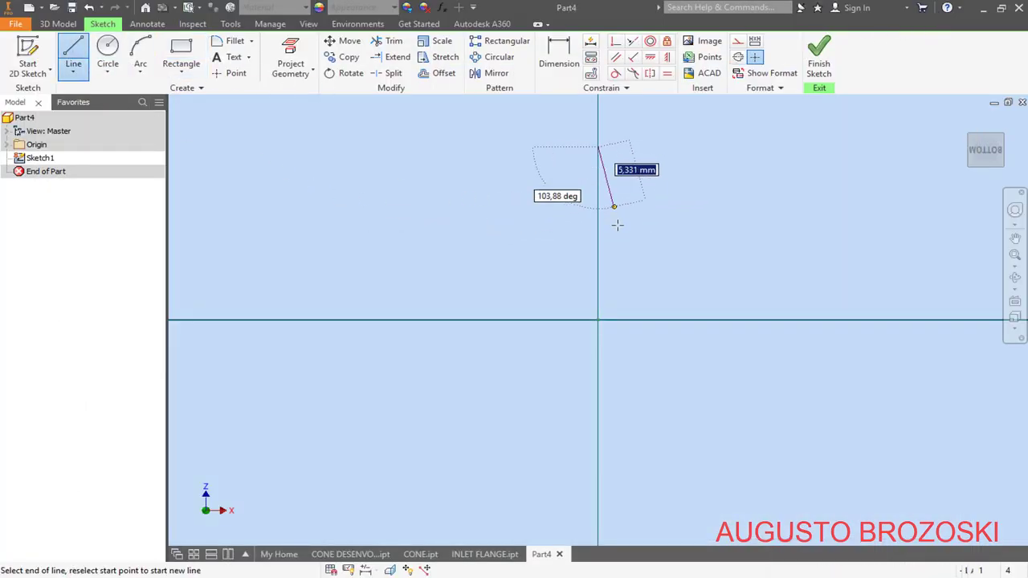
pyautogui.click(597, 319)
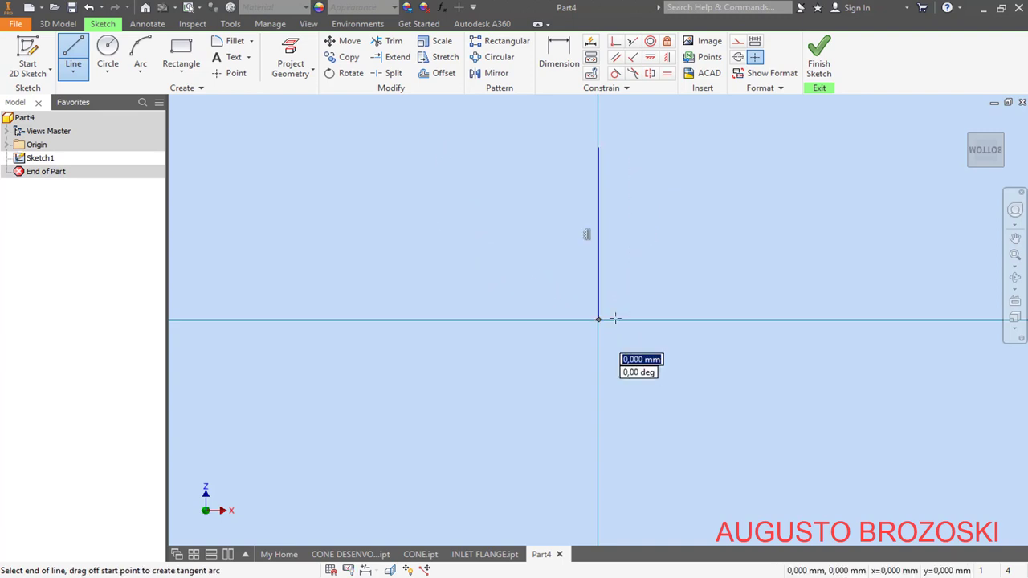
pyautogui.click(771, 322)
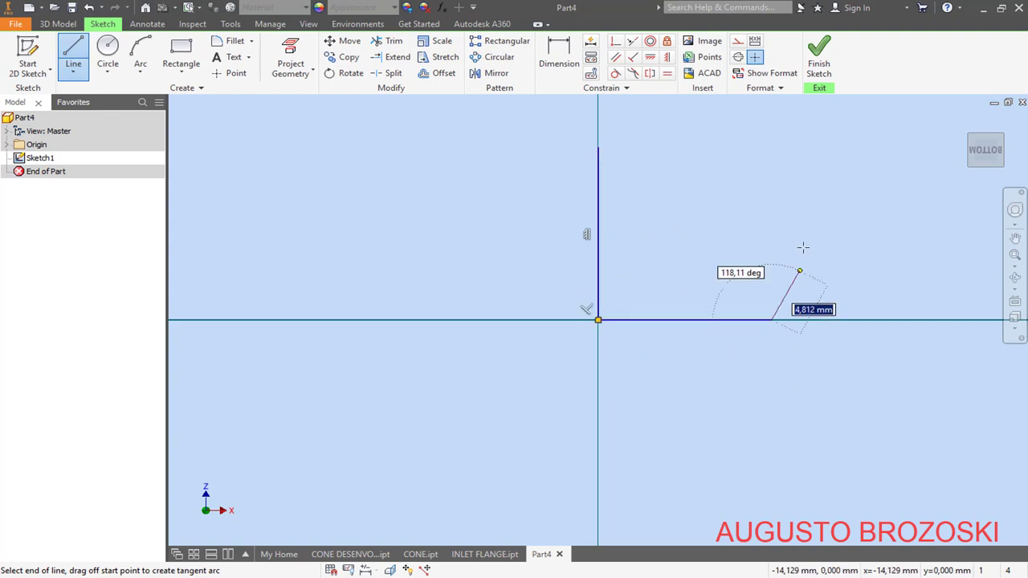
pyautogui.press('Escape')
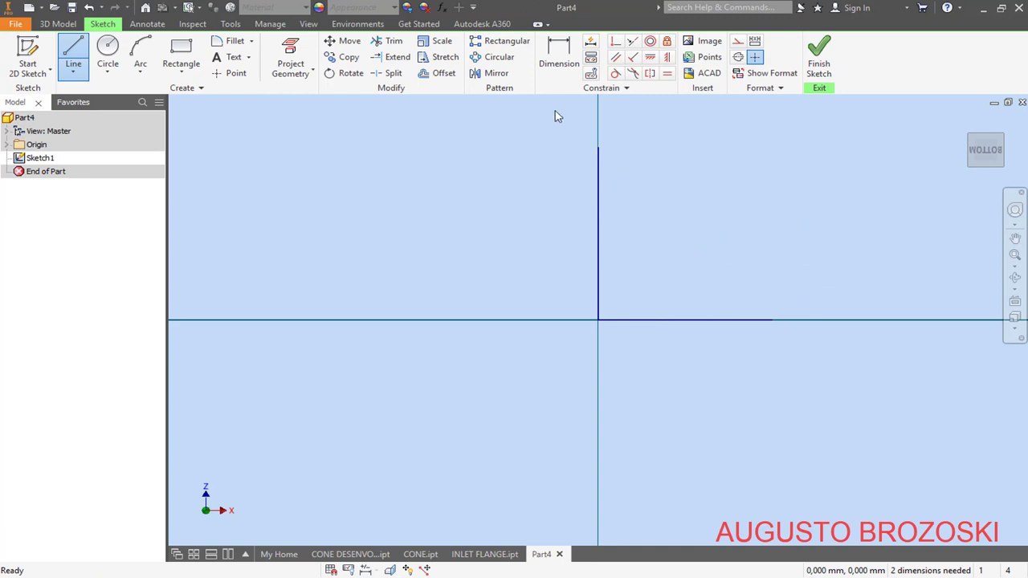
# - Dimension the horizontal line starting at the origin to 75 mm
pyautogui.click(557, 58)
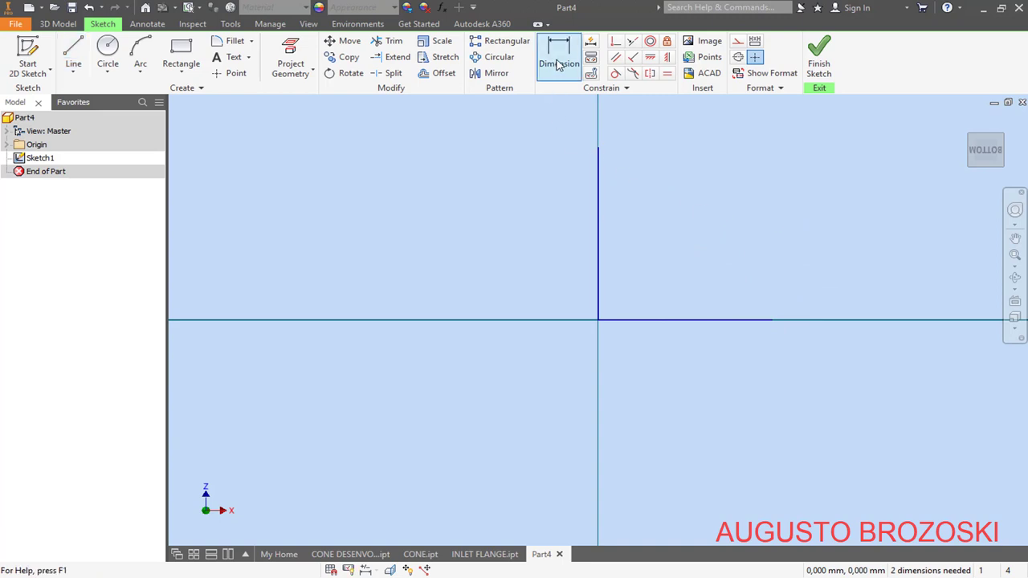
pyautogui.click(673, 324)
pyautogui.click(676, 371)
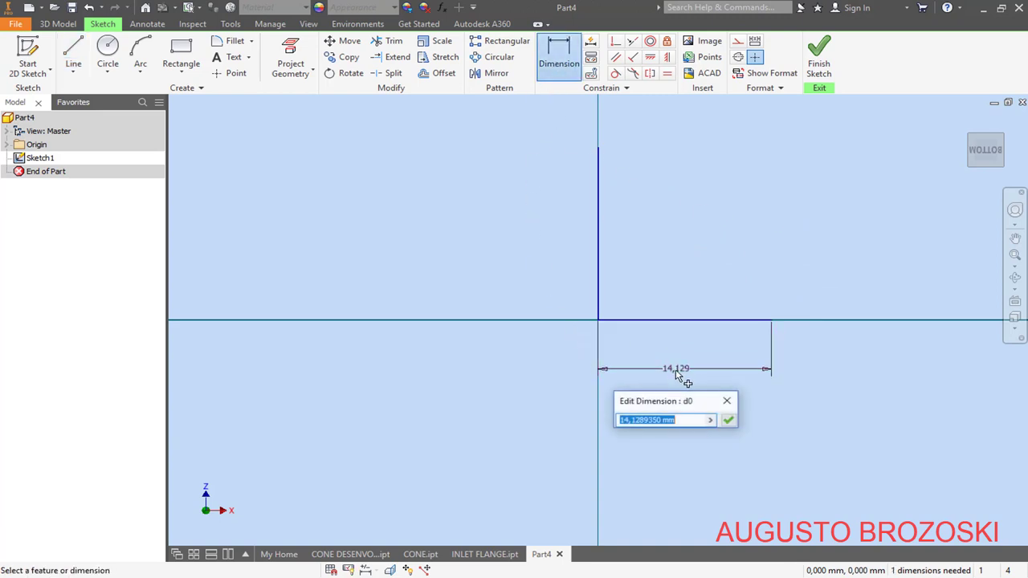
pyautogui.write('7')
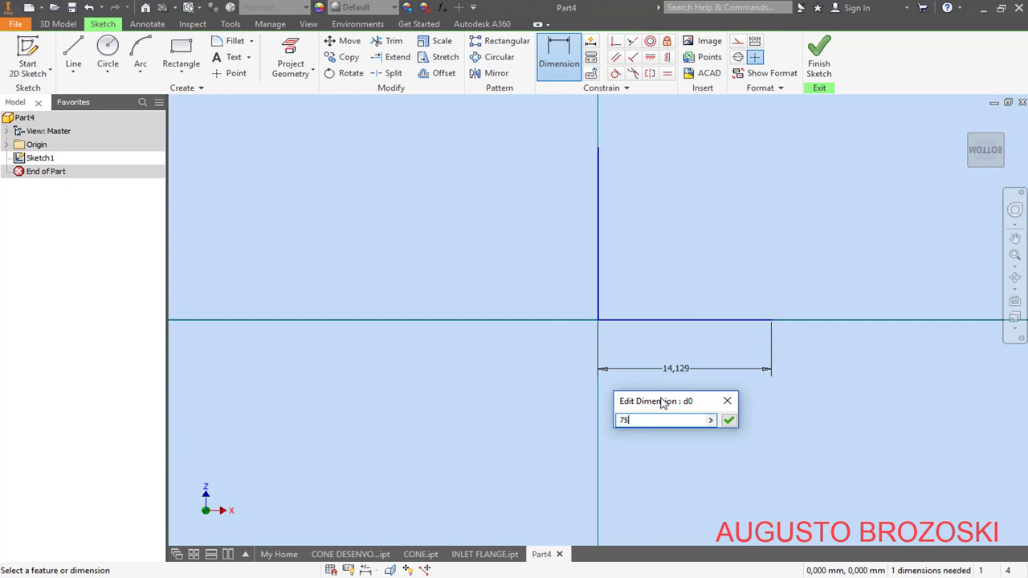
pyautogui.write('5')
pyautogui.press('Return')
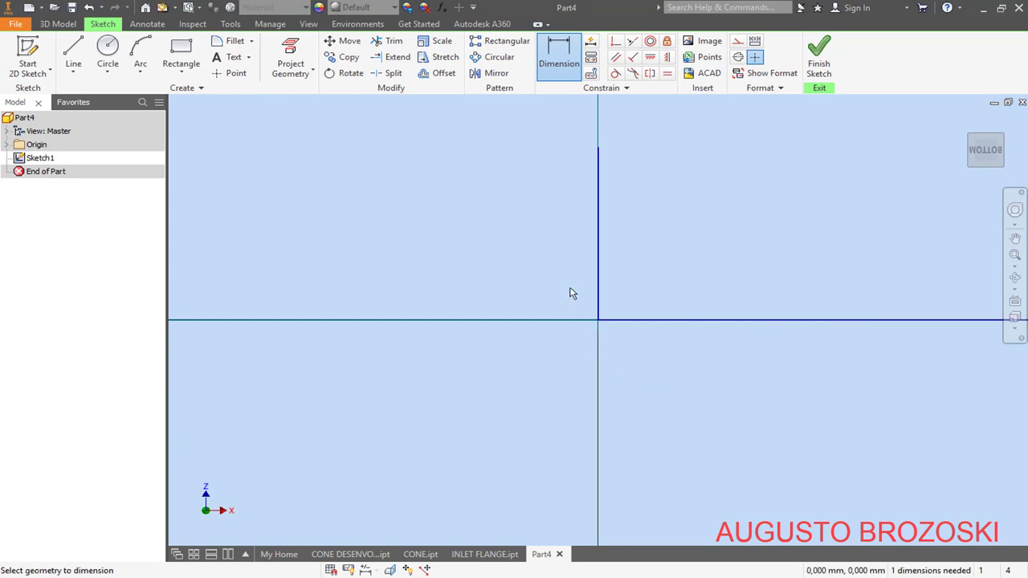
# - Dimension the vertical line above the origin to 100 mm
pyautogui.click(596, 233)
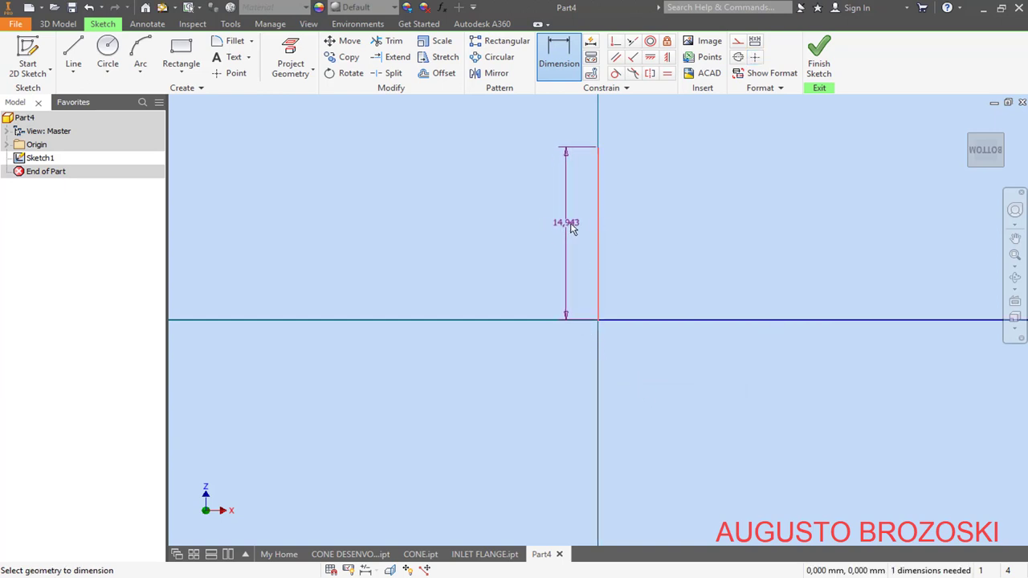
pyautogui.click(565, 251)
pyautogui.write('100')
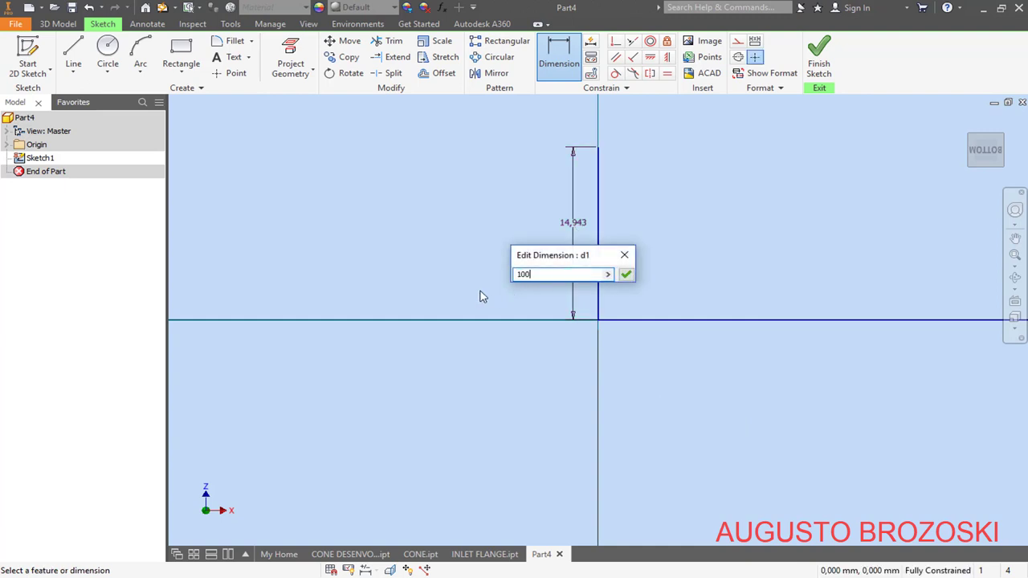
pyautogui.press('Return')
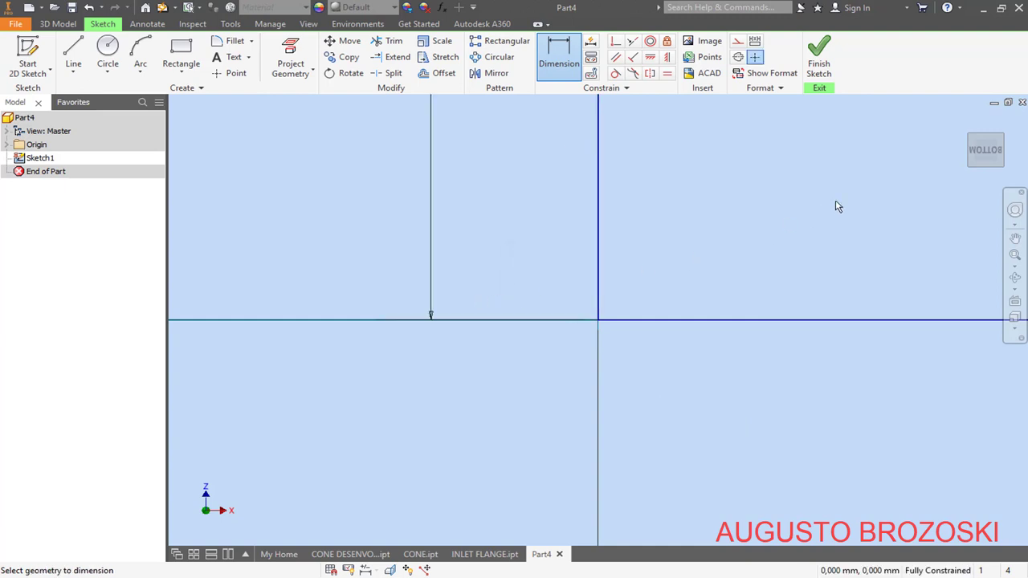
# - Close the profile with a horizontal top line about 21 mm long, a sloped line, and a vertical line about 24 mm long to the base's end
pyautogui.click(986, 155)
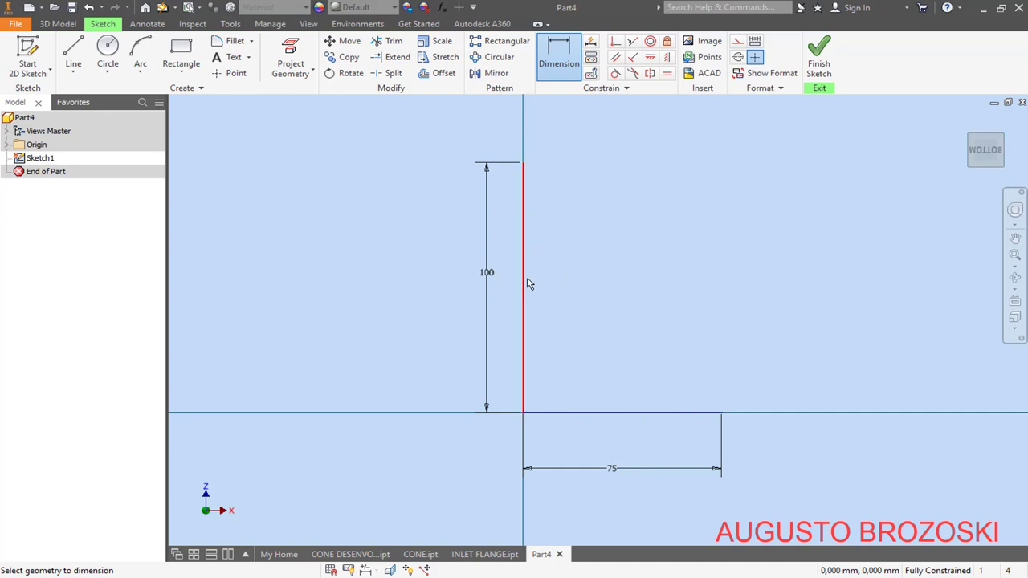
pyautogui.click(73, 53)
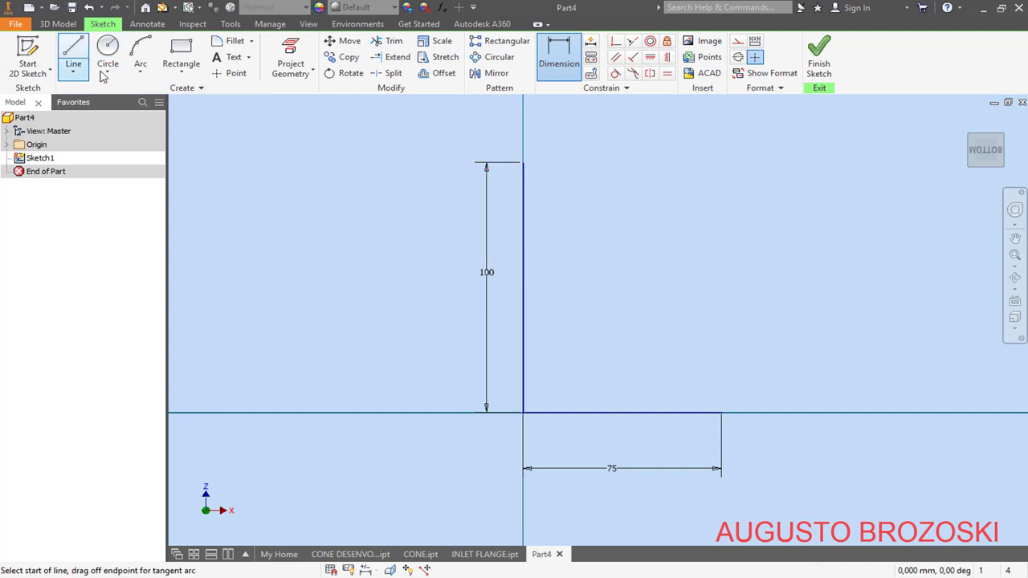
pyautogui.click(524, 162)
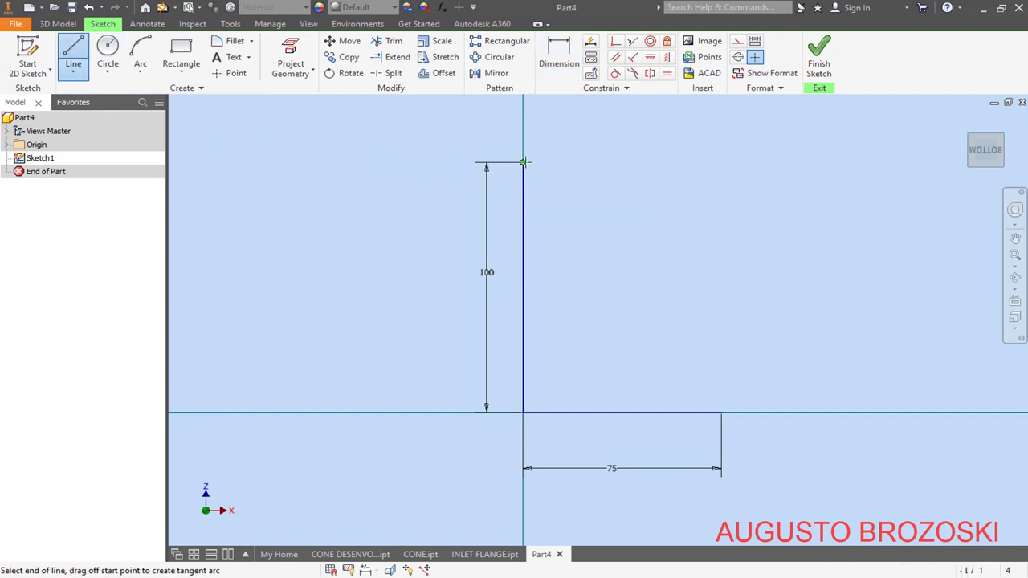
pyautogui.click(578, 162)
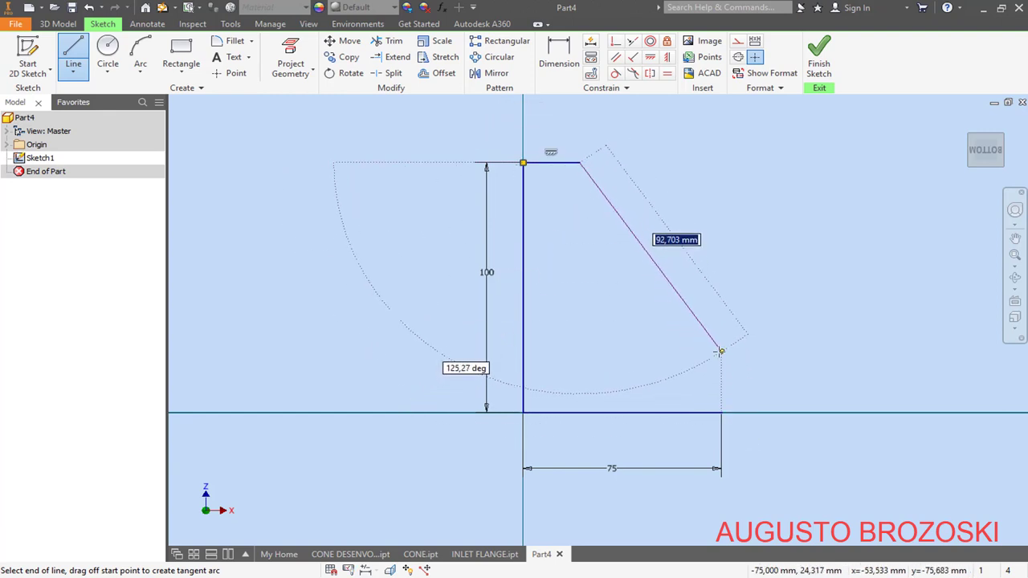
pyautogui.click(721, 351)
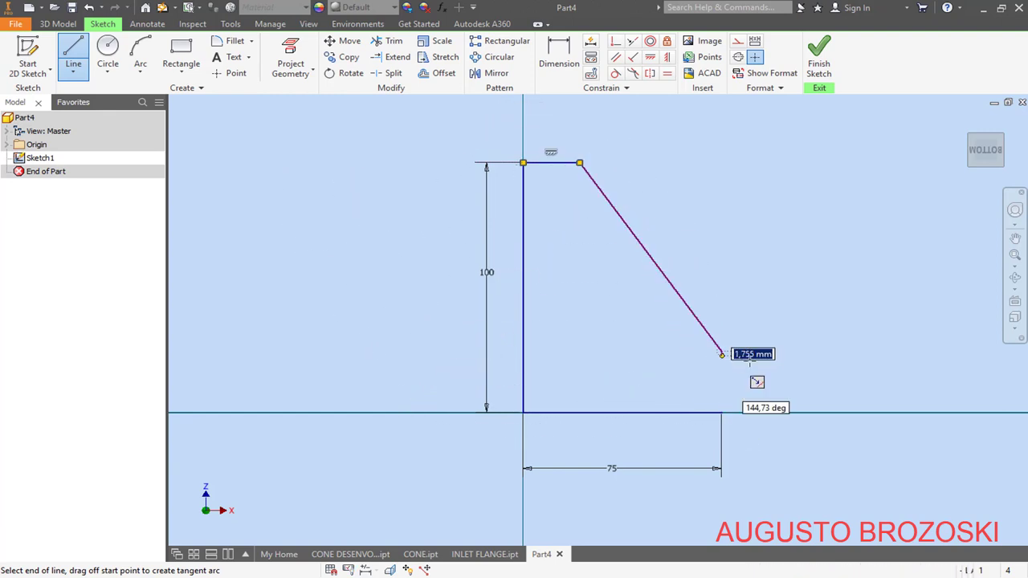
pyautogui.click(721, 413)
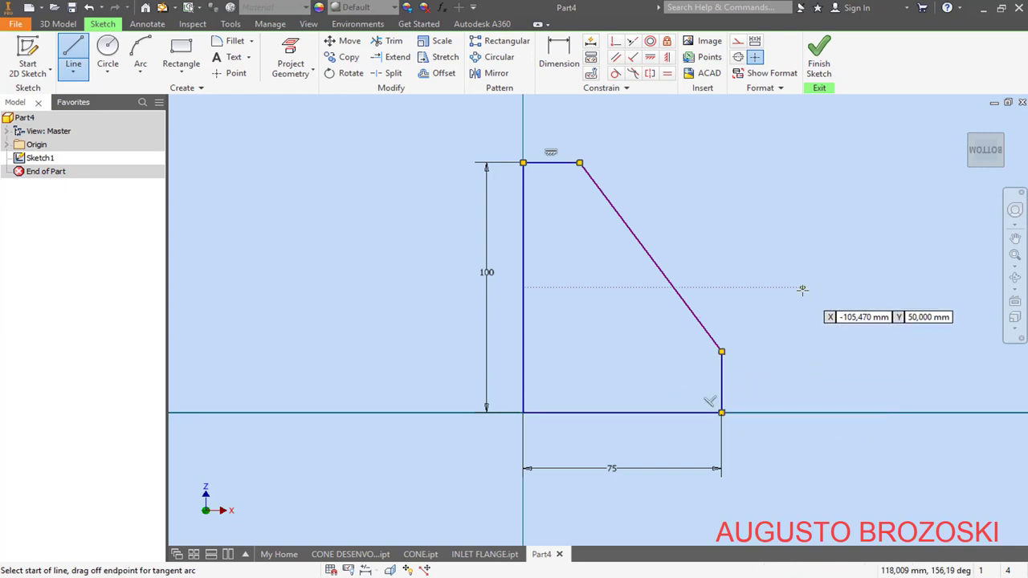
pyautogui.press('Escape')
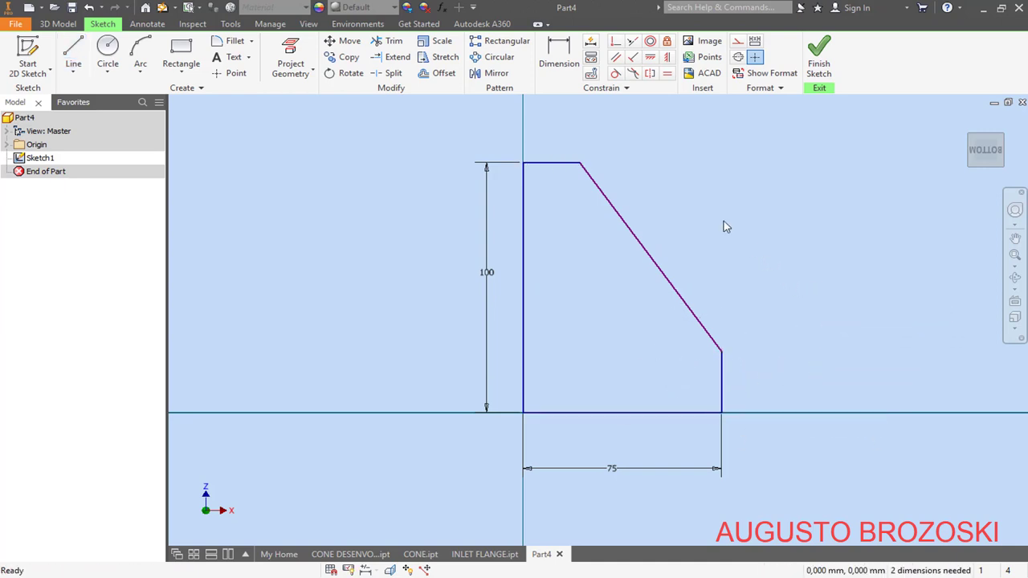
# - Dimension the short vertical edge at the base's end to 25 mm, checking the value in the PDF drawing
pyautogui.click(562, 58)
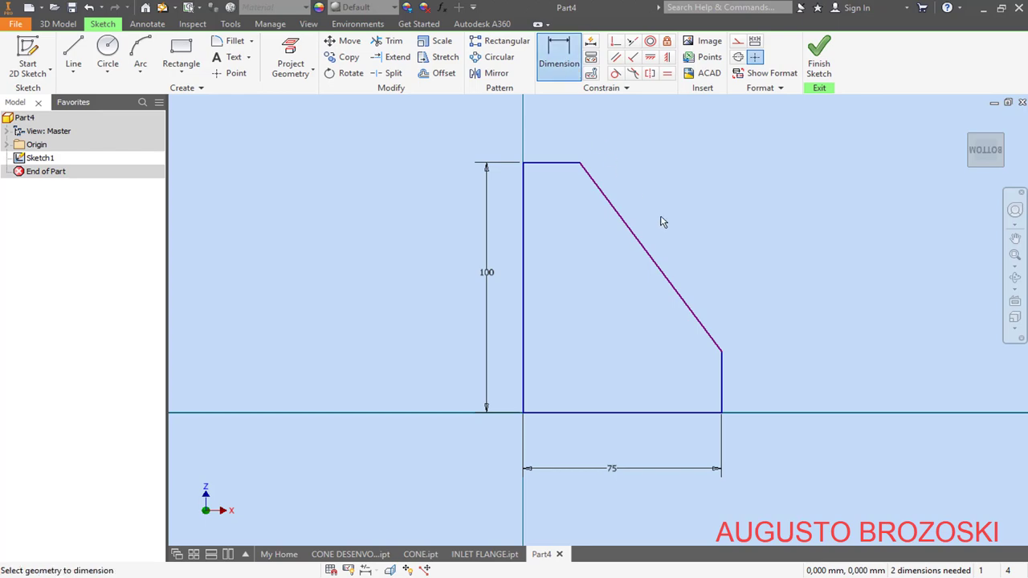
pyautogui.click(721, 382)
pyautogui.click(765, 382)
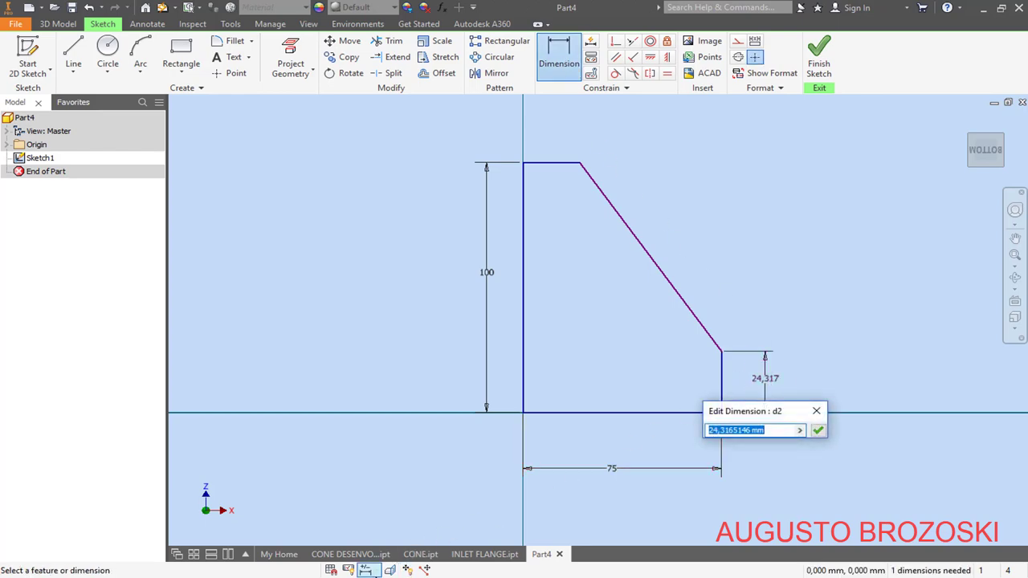
pyautogui.click(369, 577)
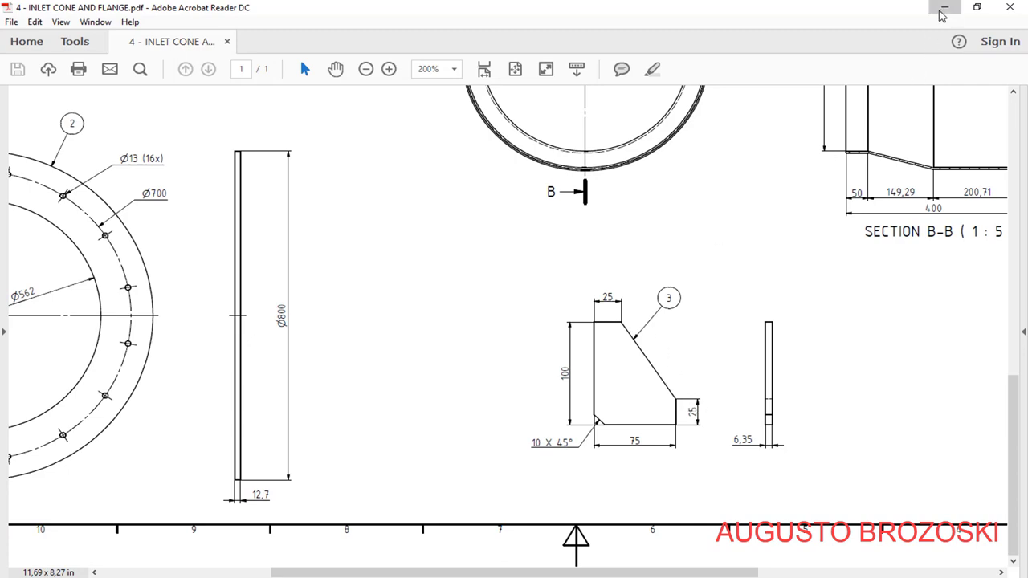
pyautogui.click(944, 8)
pyautogui.write('25')
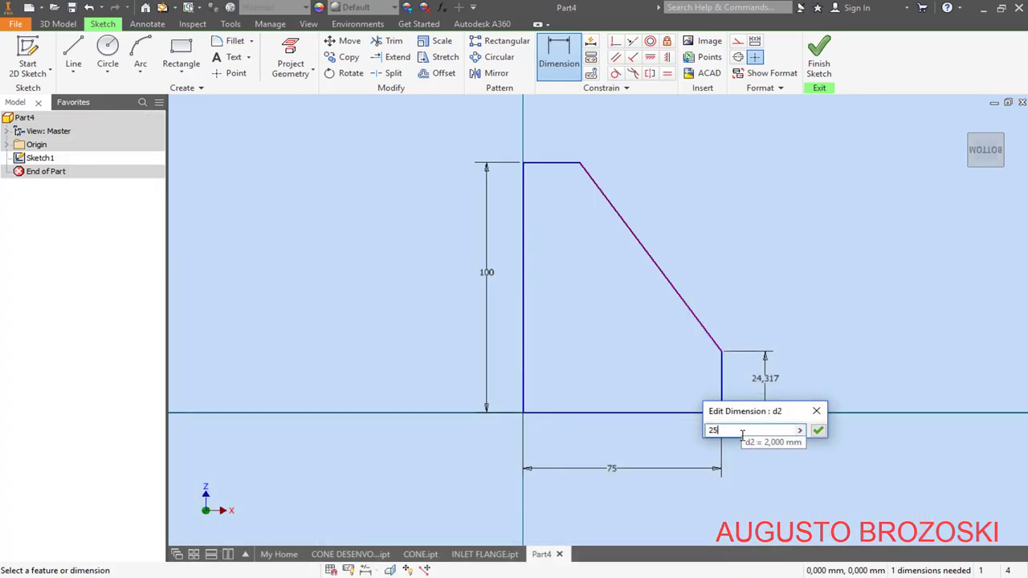
pyautogui.press('Return')
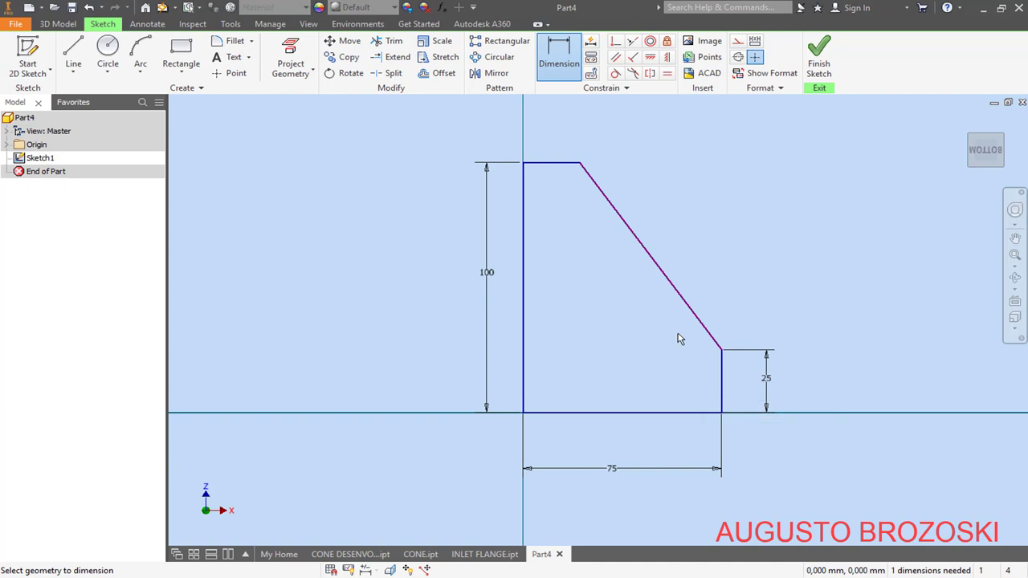
# - Dimension the profile's top edge by linking it to the short vertical edge's dimension d2, and finish the sketch
pyautogui.click(552, 163)
pyautogui.click(564, 134)
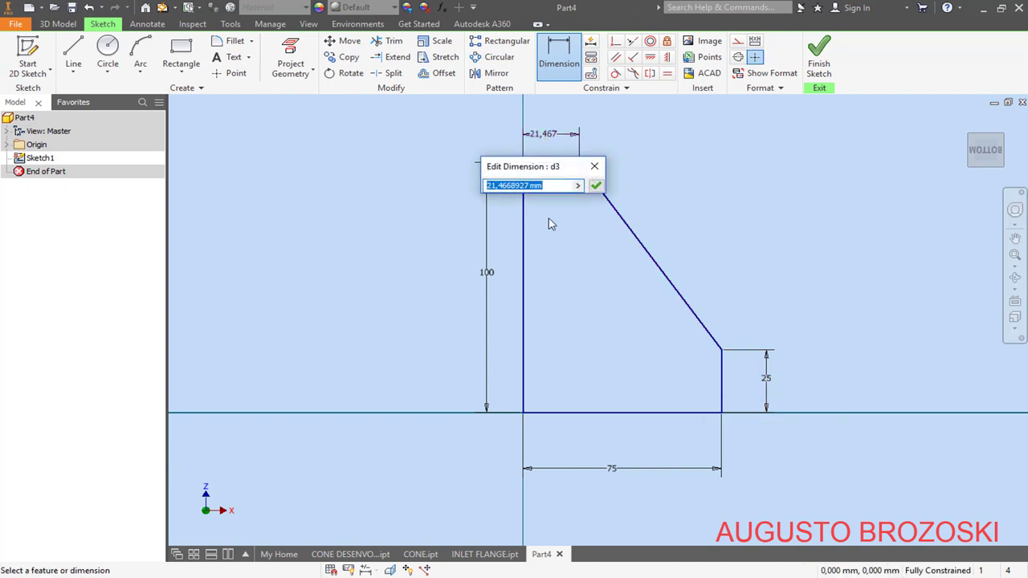
pyautogui.click(767, 382)
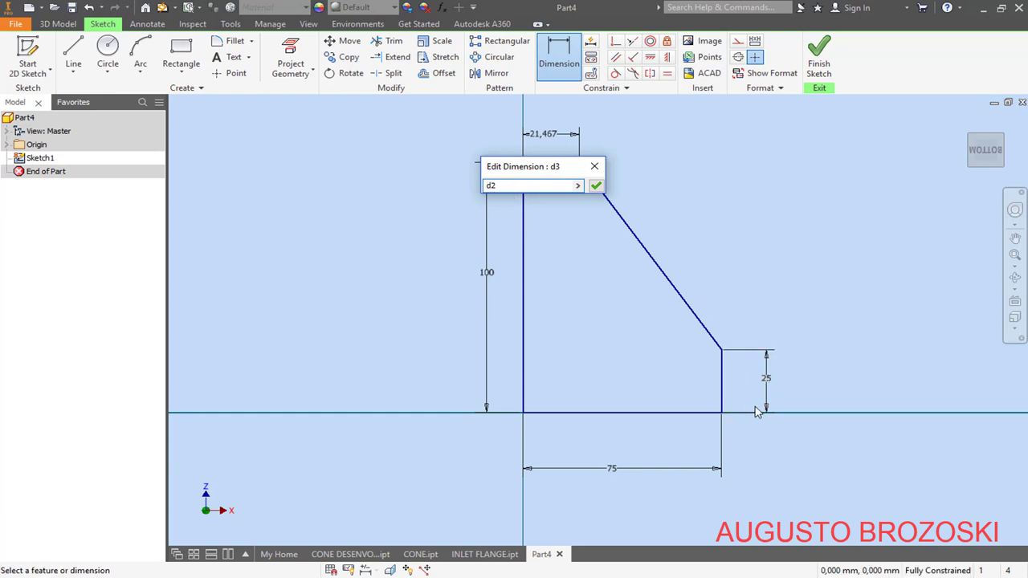
pyautogui.click(594, 185)
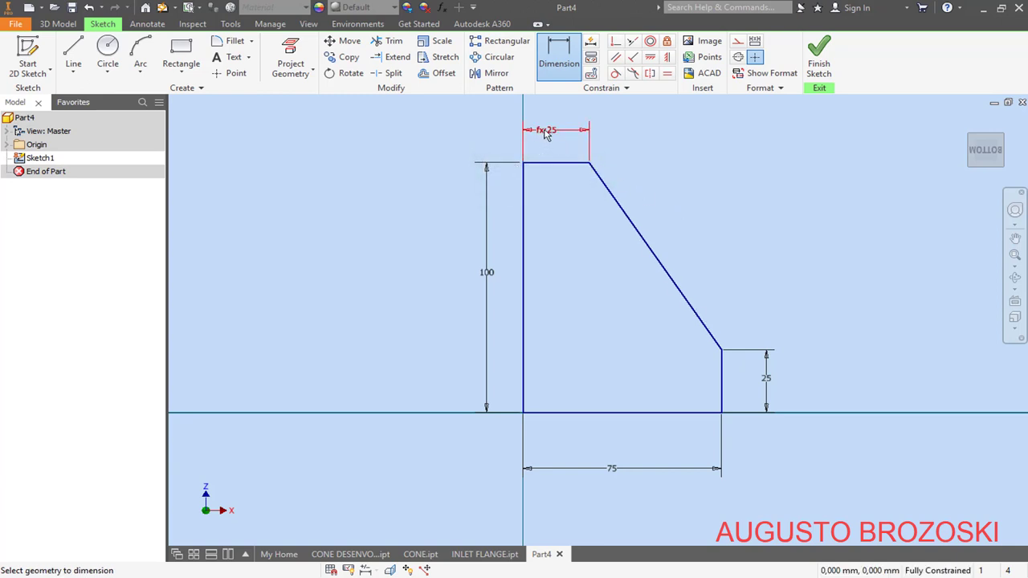
pyautogui.click(821, 69)
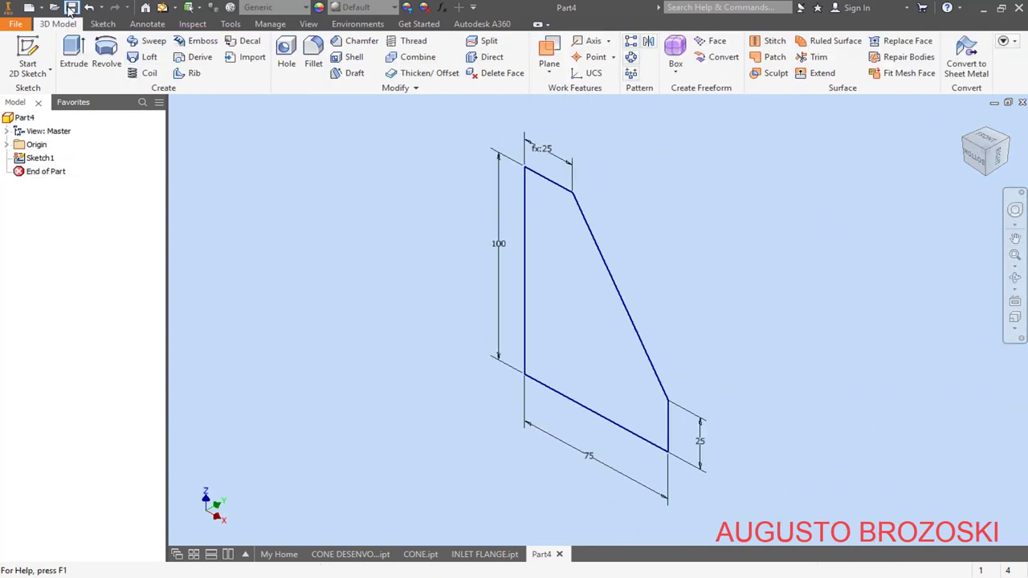
# - Save the part as SUPPORT in the workspace folder
pyautogui.click(72, 8)
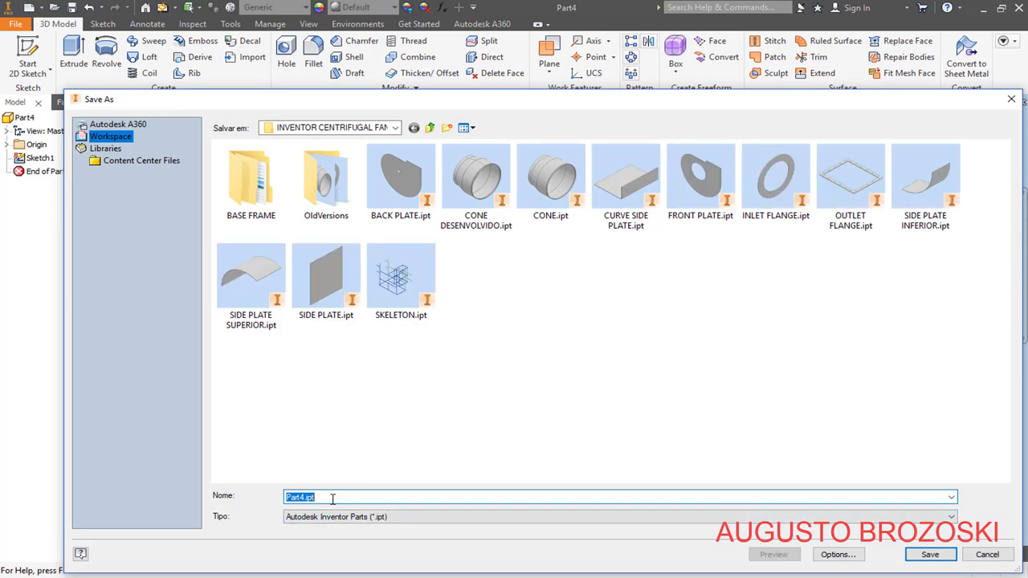
pyautogui.write('SUPPORT')
pyautogui.click(929, 553)
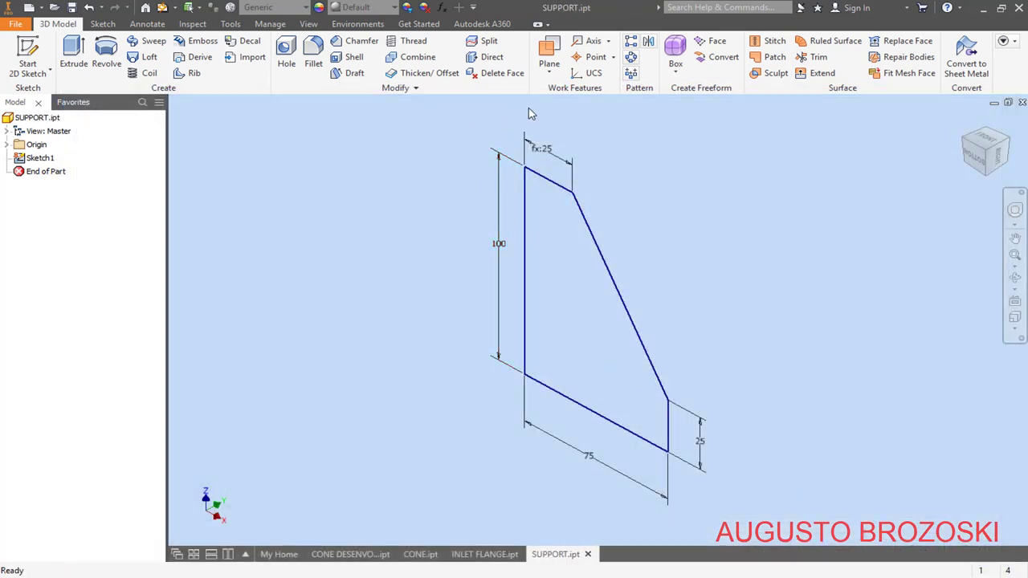
# - Extrude the support profile 6.35 mm symmetrically about the sketch plane, taking the thickness from the PDF drawing
pyautogui.click(73, 55)
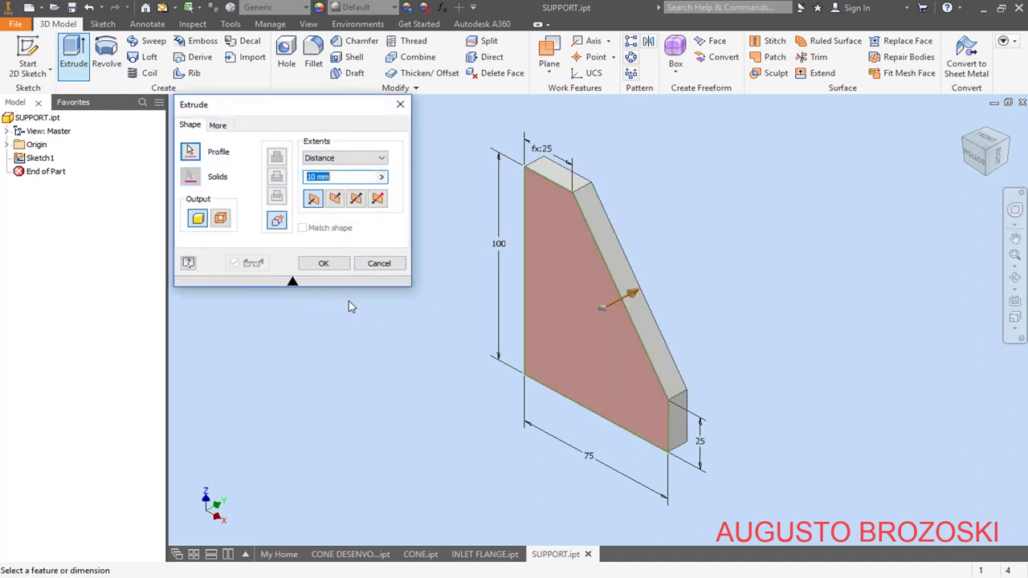
pyautogui.click(355, 200)
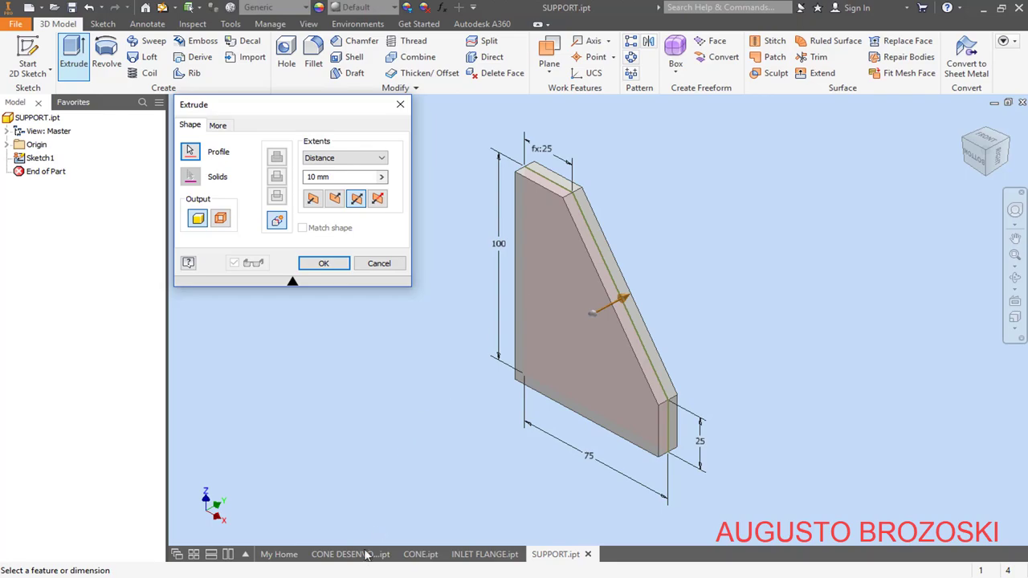
pyautogui.hotkey('alt', 'Tab')
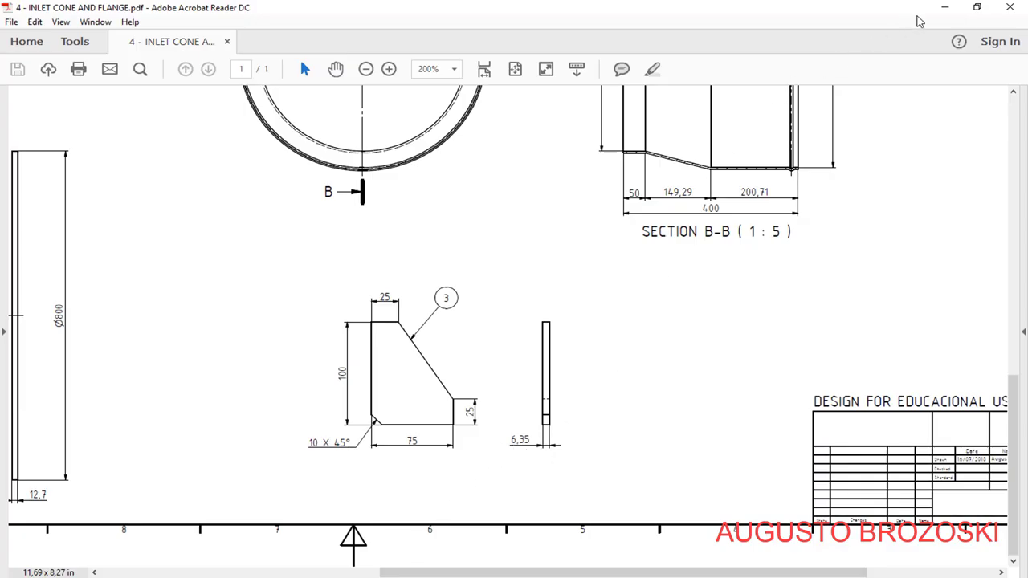
pyautogui.click(944, 7)
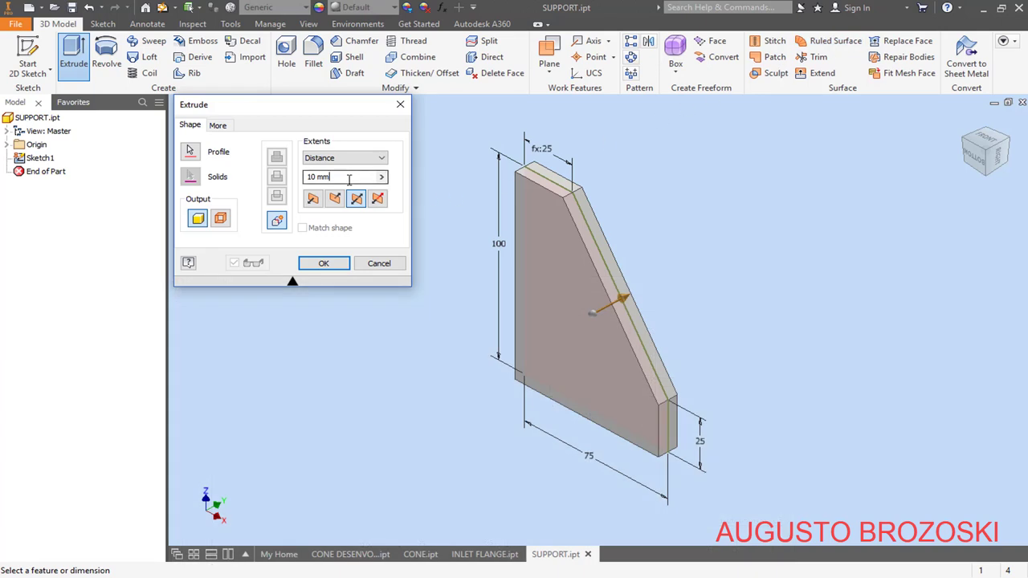
pyautogui.moveTo(345, 178); pyautogui.dragTo(281, 183)
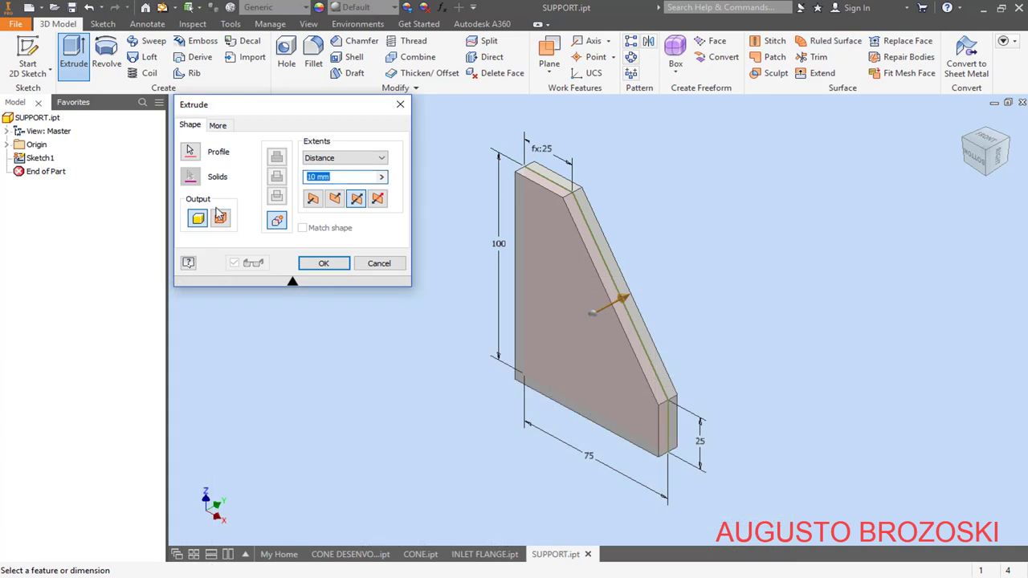
pyautogui.write('6.35')
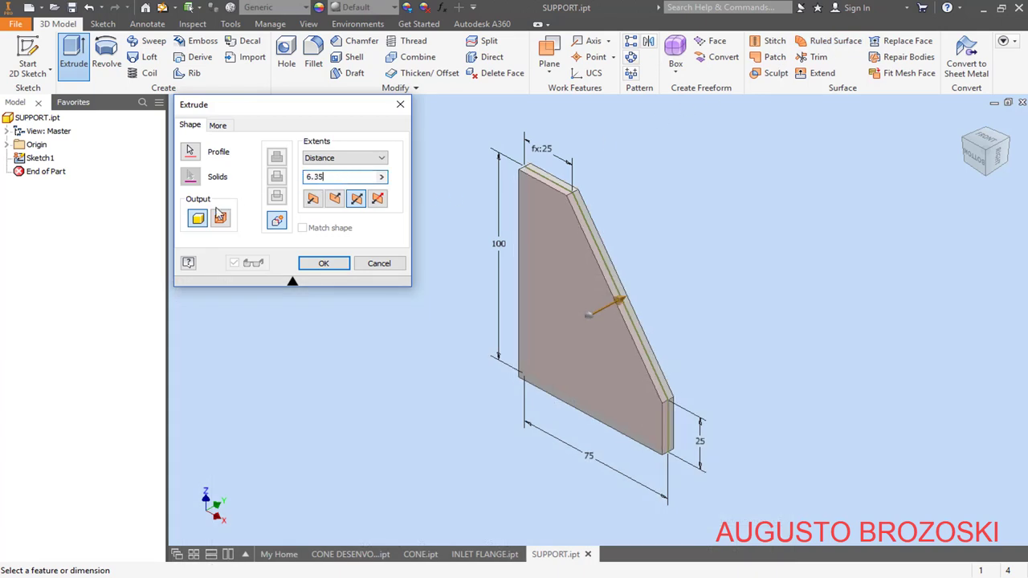
pyautogui.click(320, 265)
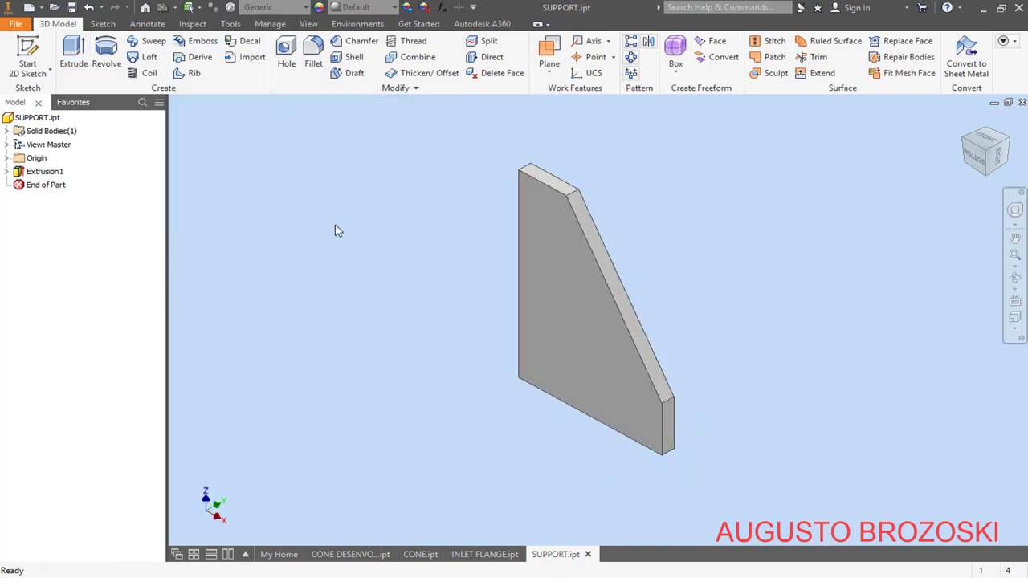
# - Reopen the support's extrusion to review its symmetric direction setting, and accept it
pyautogui.rightClick(63, 173)
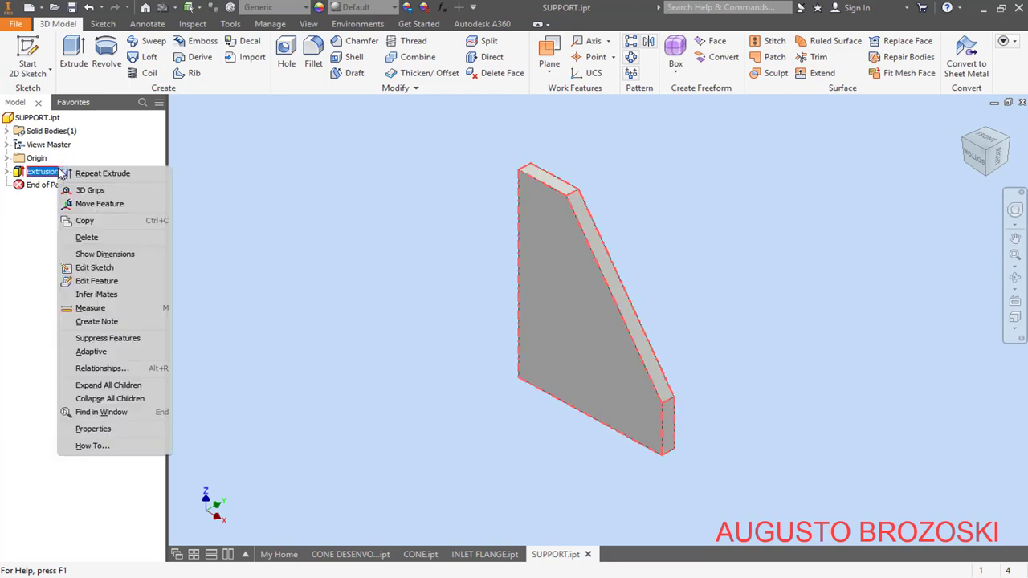
pyautogui.click(90, 281)
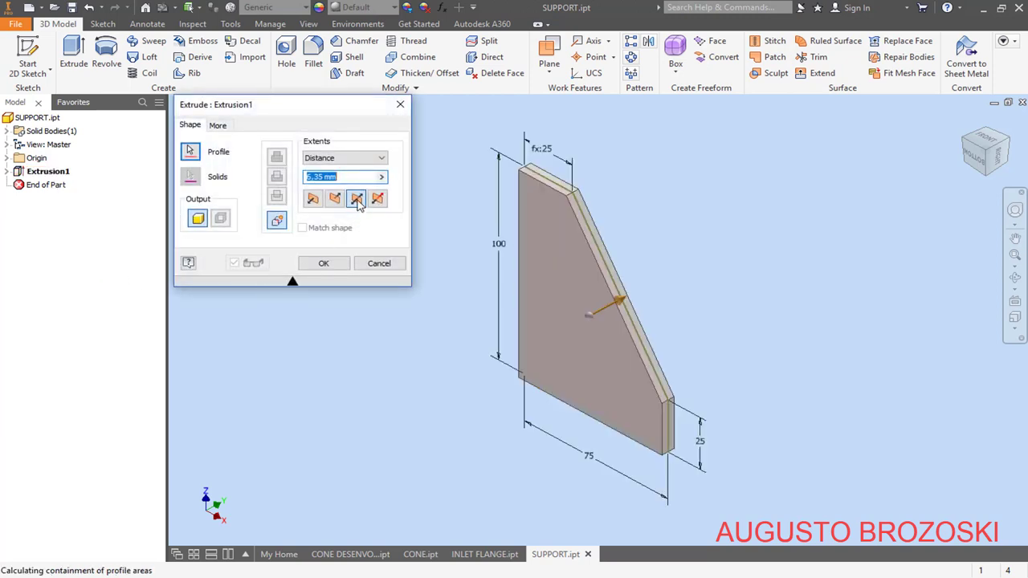
pyautogui.click(335, 265)
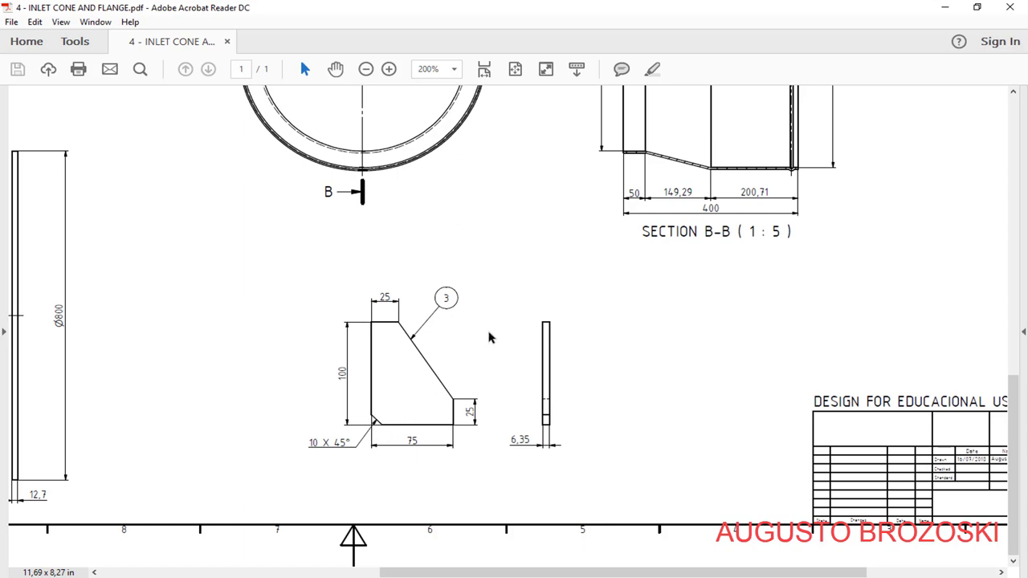
# - Chamfer the support's bottom corner edge on the long vertical side by 10 mm, using Wireframe display to reach the hidden edge
pyautogui.click(944, 8)
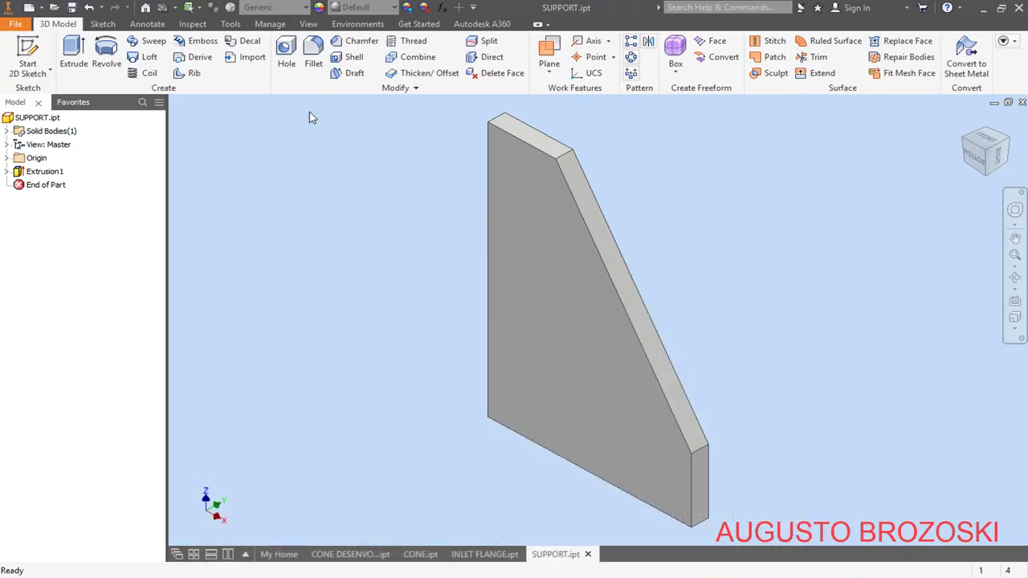
pyautogui.click(356, 41)
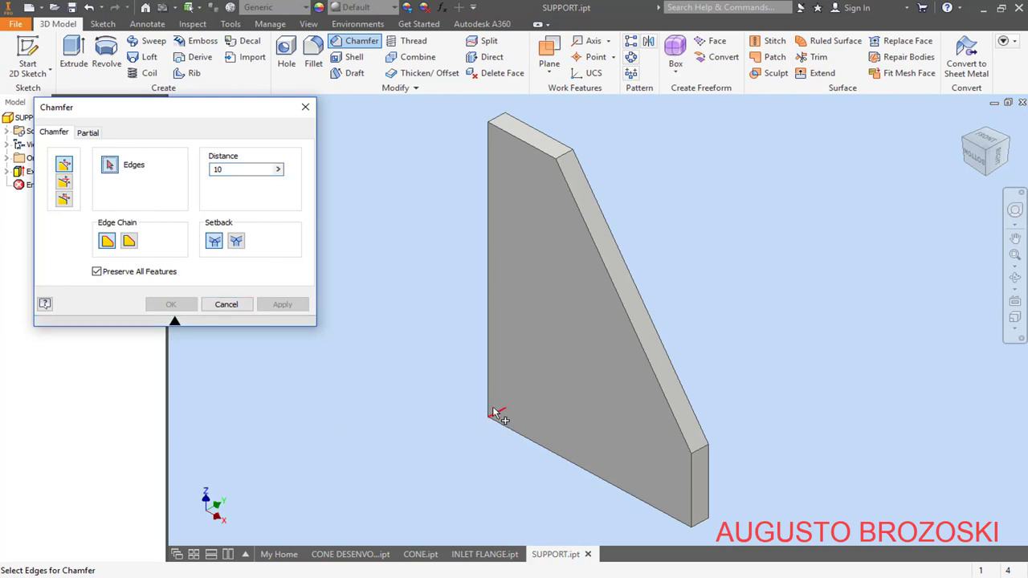
pyautogui.scroll(3, 493, 411)
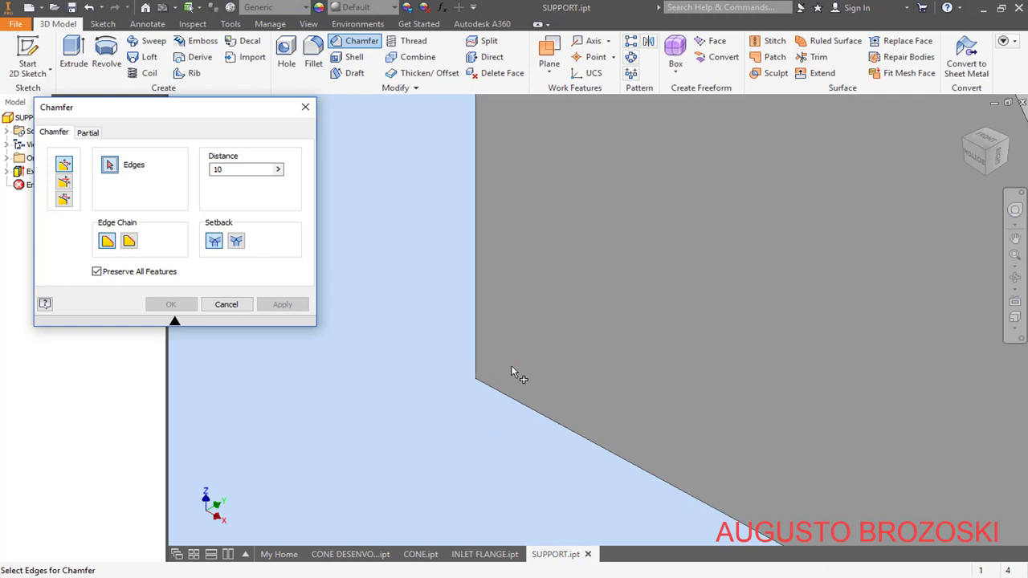
pyautogui.scroll(-5, 473, 392)
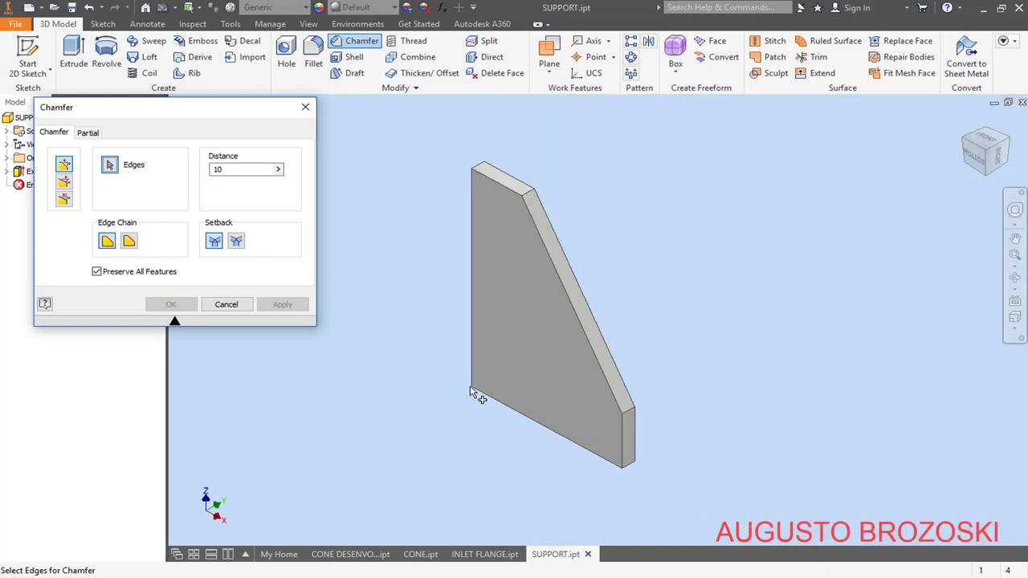
pyautogui.click(316, 25)
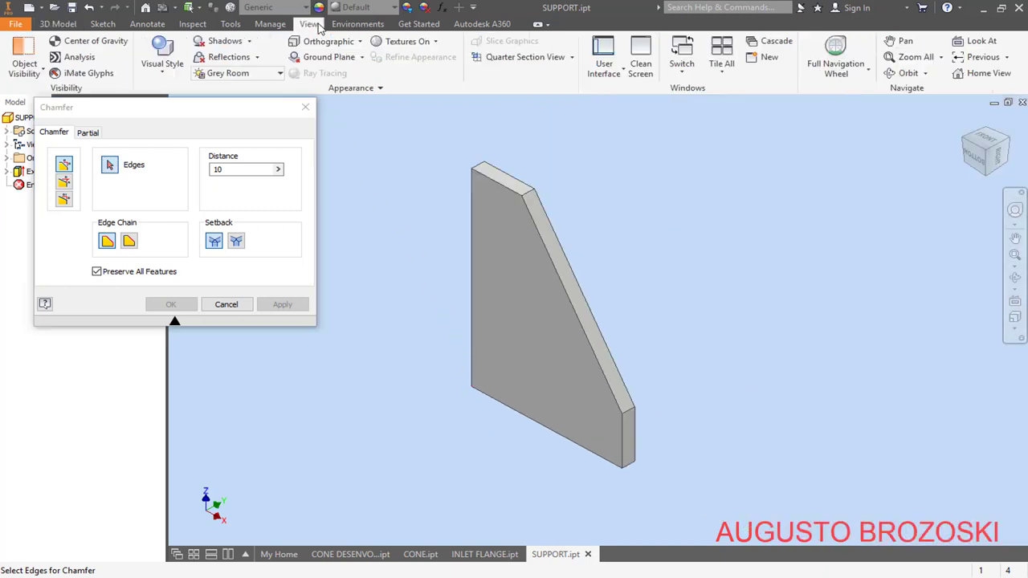
pyautogui.click(162, 64)
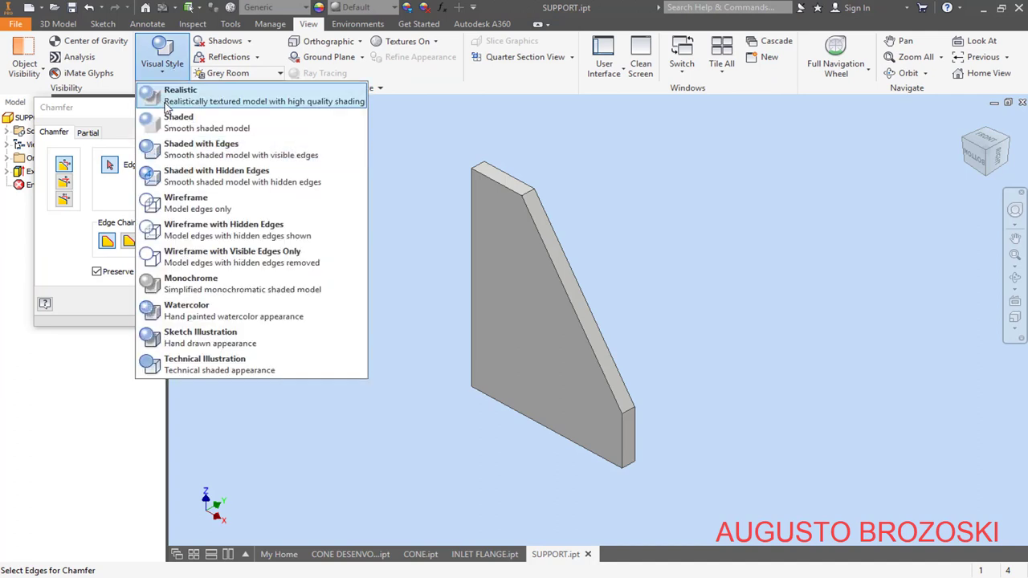
pyautogui.click(192, 203)
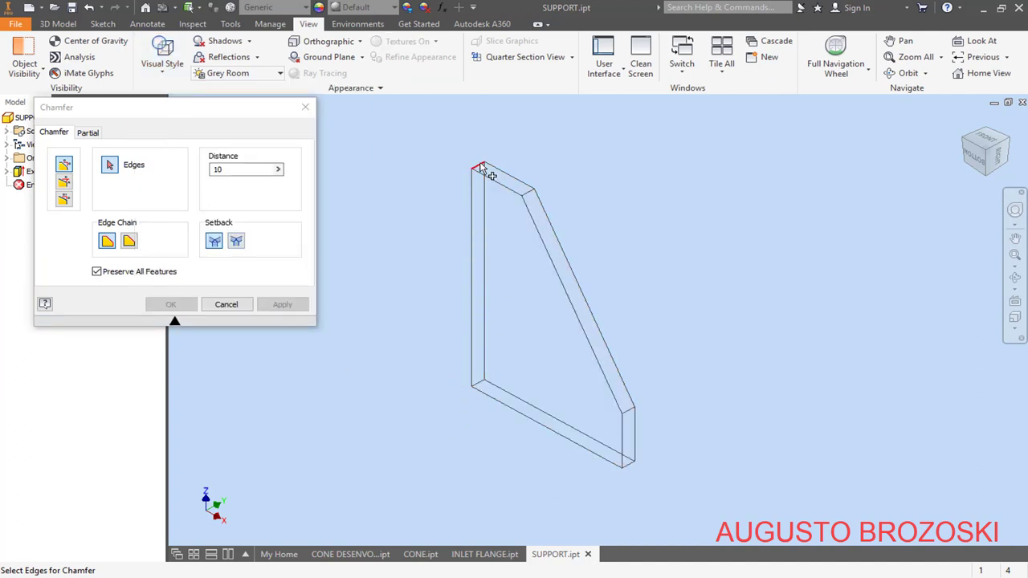
pyautogui.scroll(5, 484, 390)
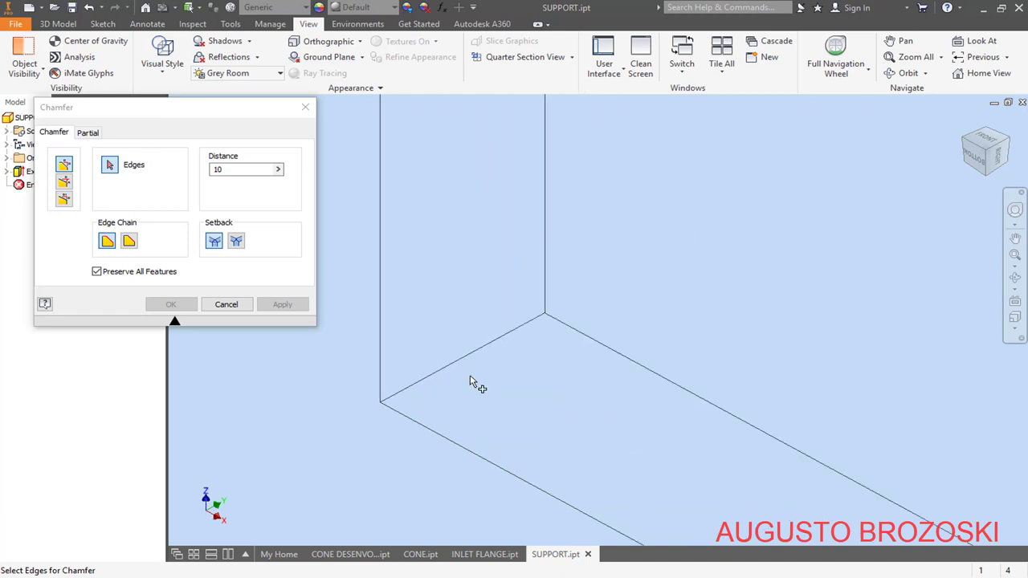
pyautogui.click(481, 354)
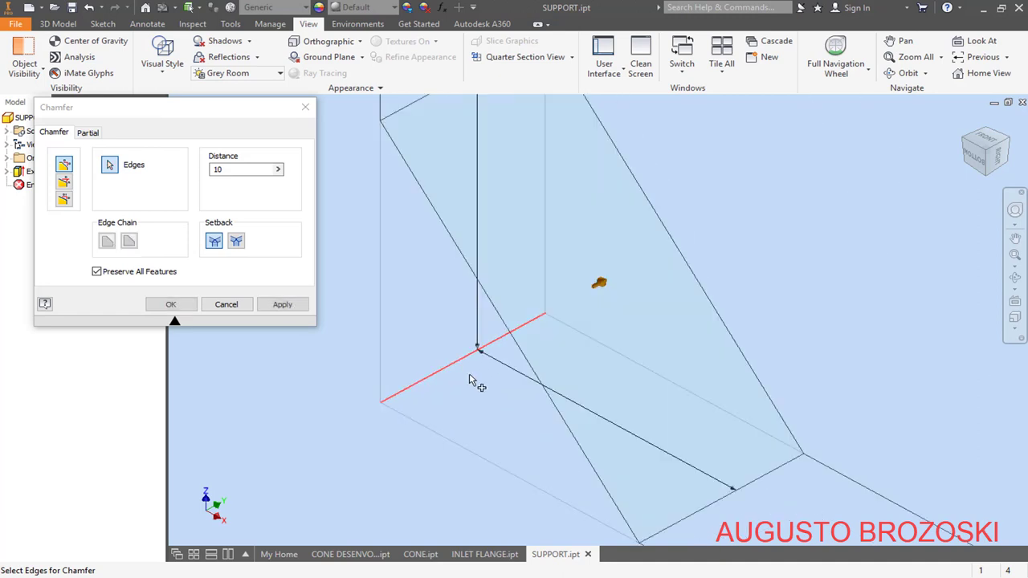
pyautogui.scroll(3, 493, 369)
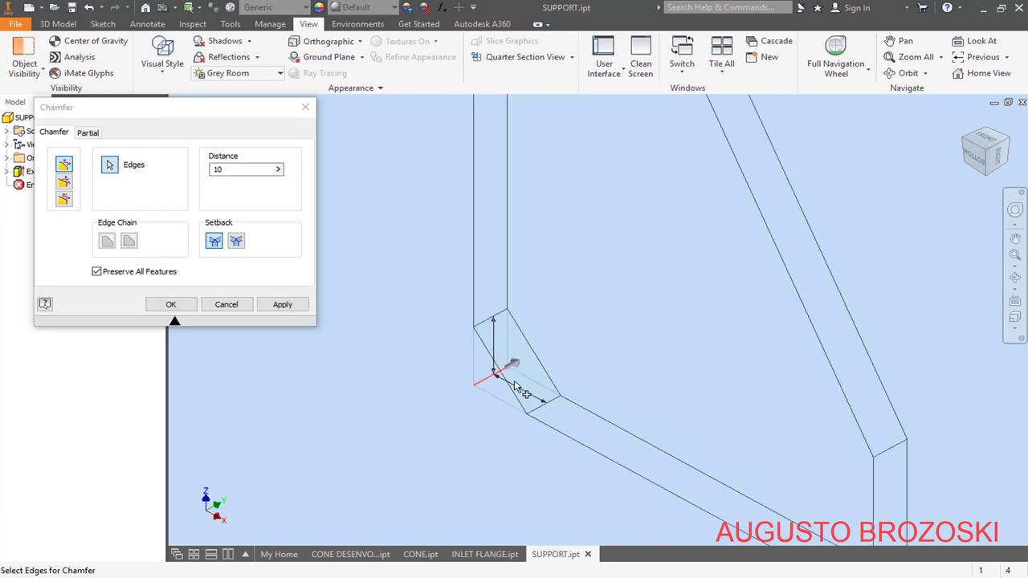
pyautogui.click(282, 304)
pyautogui.click(227, 304)
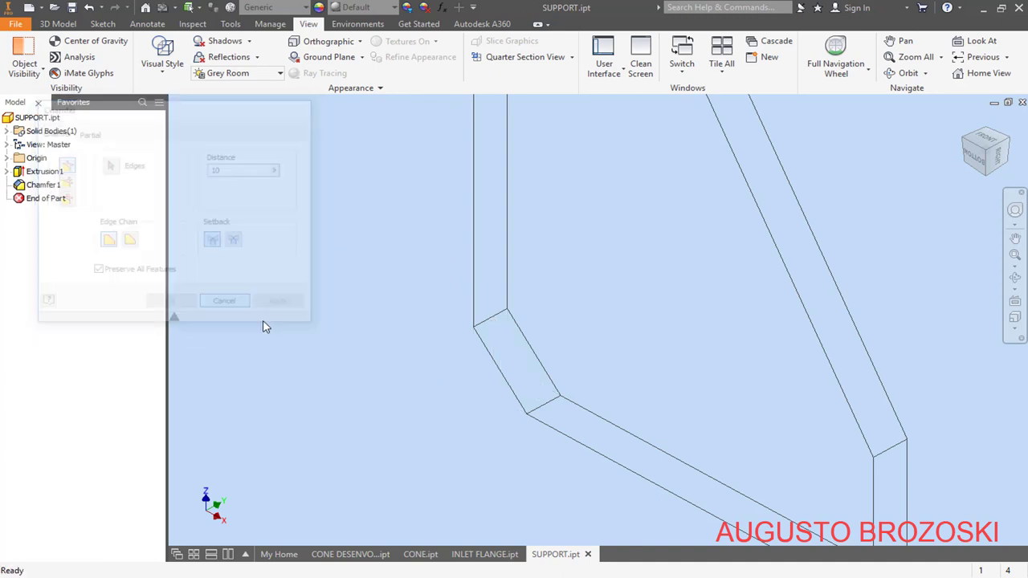
# - Set the support's visual style back to Shaded with Edges, restore the home view, and save the part
pyautogui.click(166, 58)
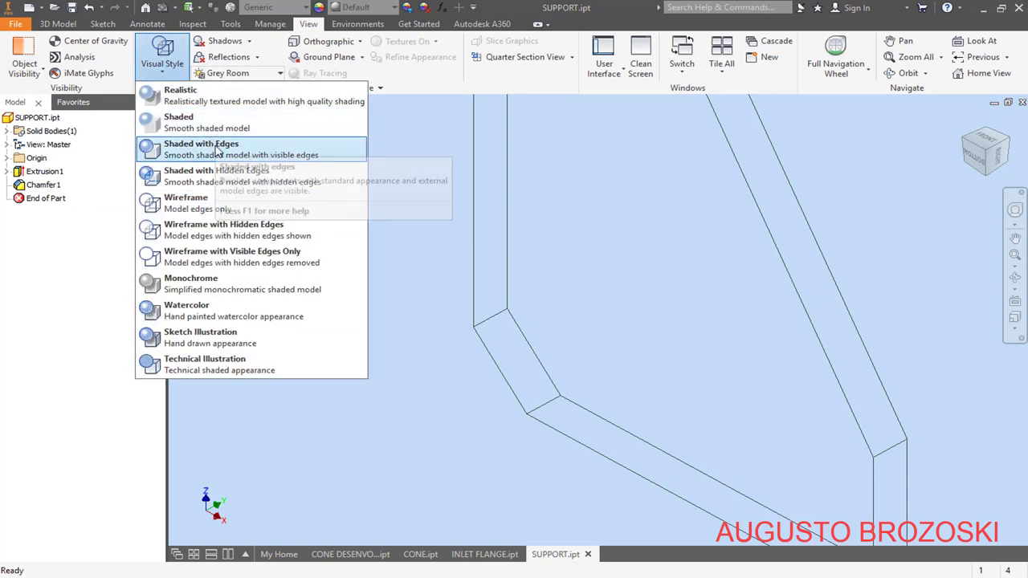
pyautogui.click(217, 150)
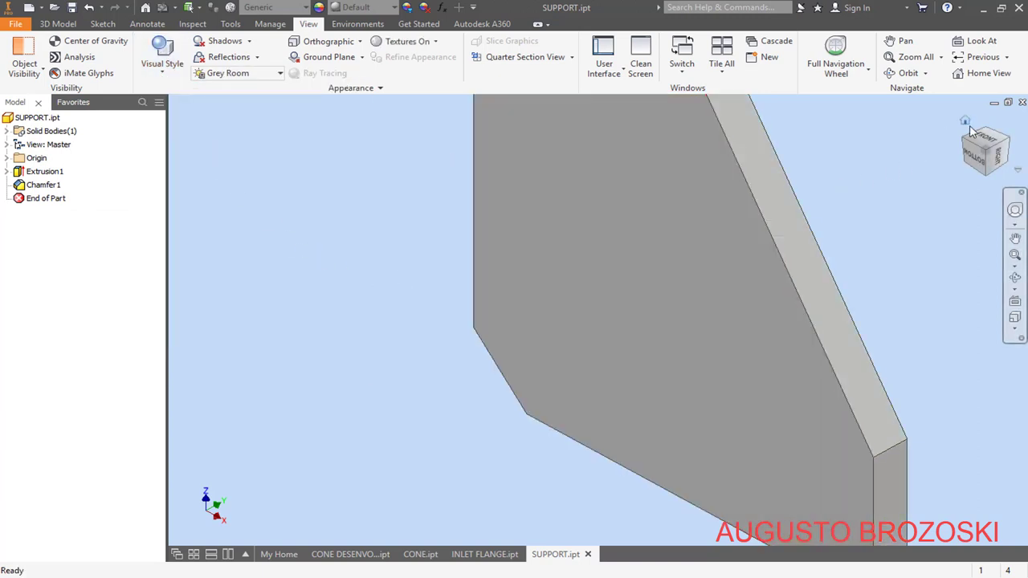
pyautogui.click(965, 122)
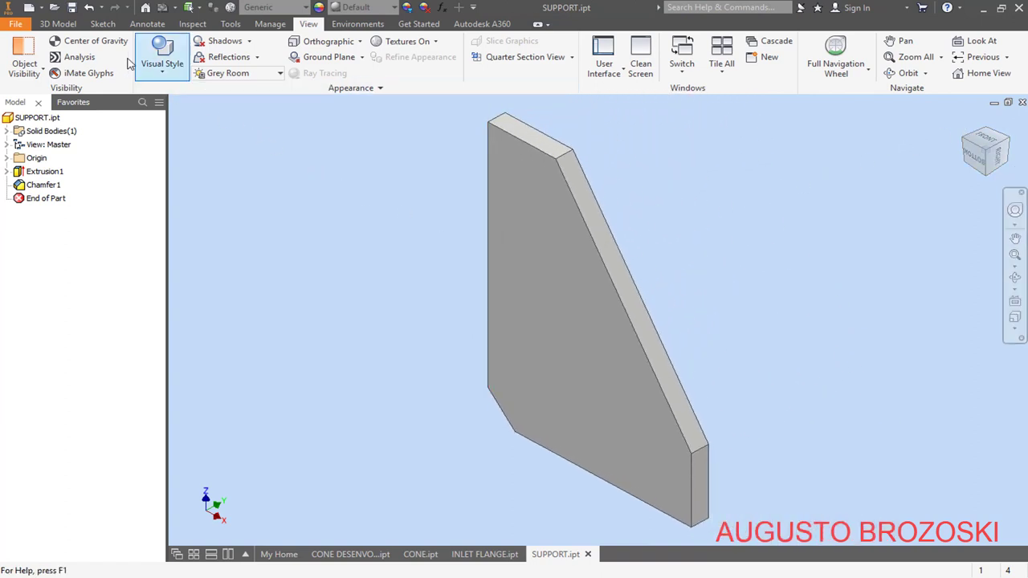
pyautogui.click(72, 8)
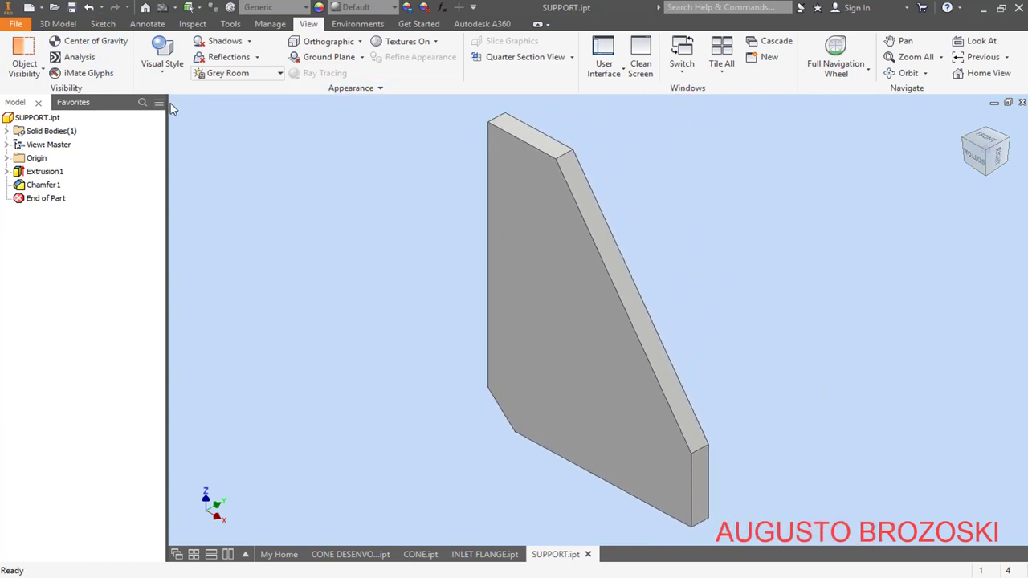
# - Consult the assembly views and title block in the PDF drawing, and create a new assembly from the metric Standard (mm).iam template
pyautogui.hotkey('alt', 'Tab')
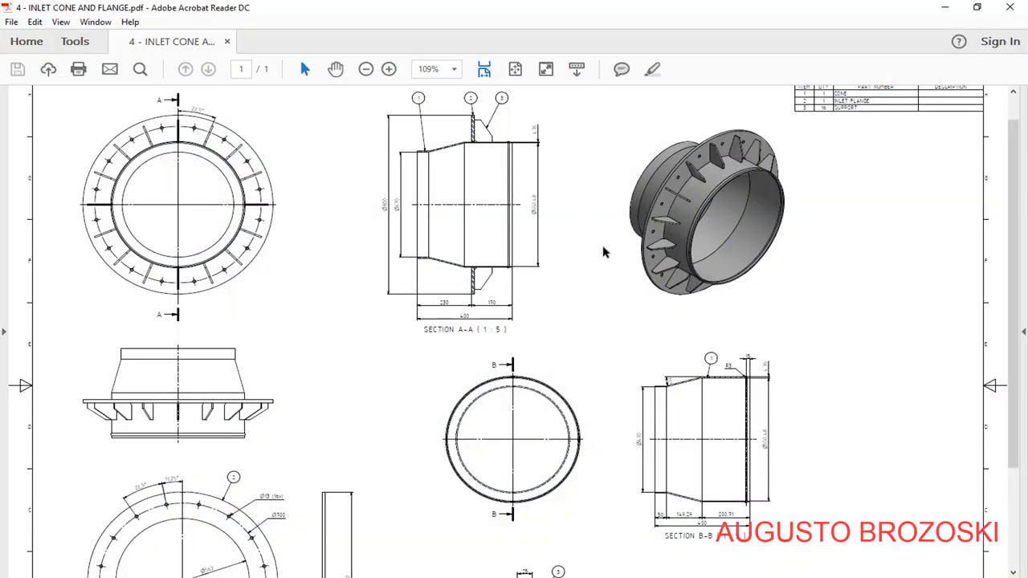
pyautogui.scroll(-3, 575, 391)
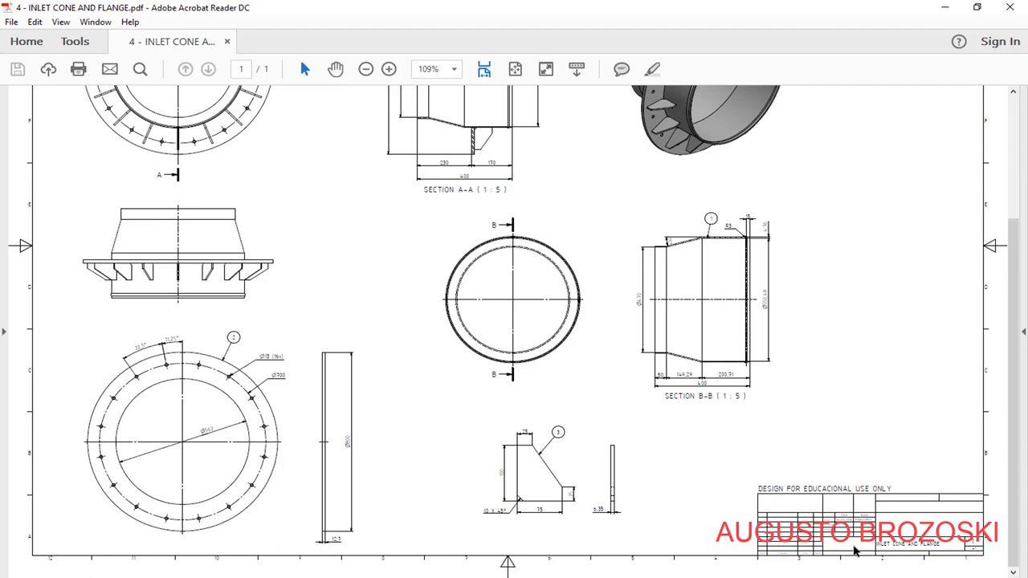
pyautogui.click(942, 8)
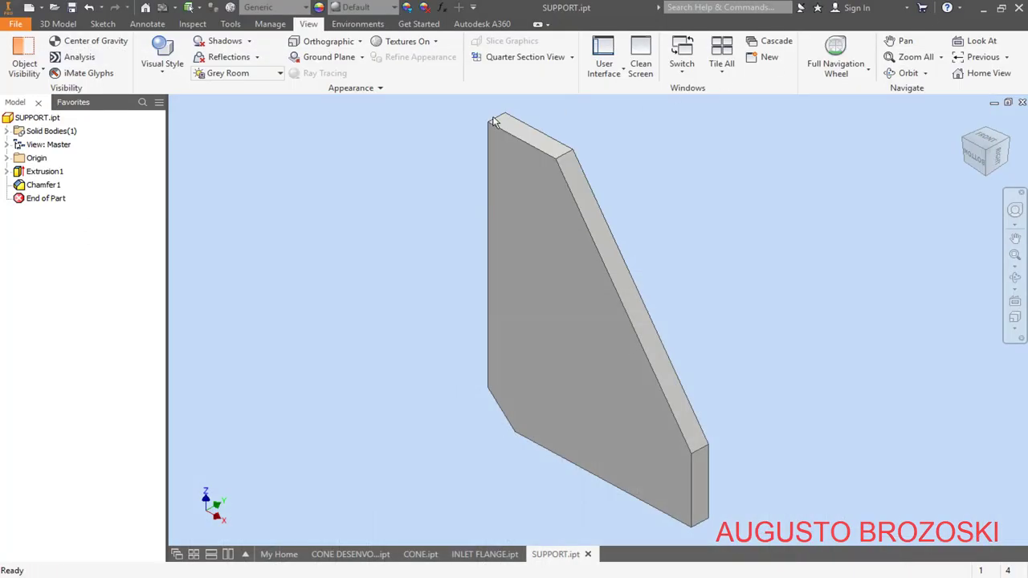
pyautogui.click(28, 8)
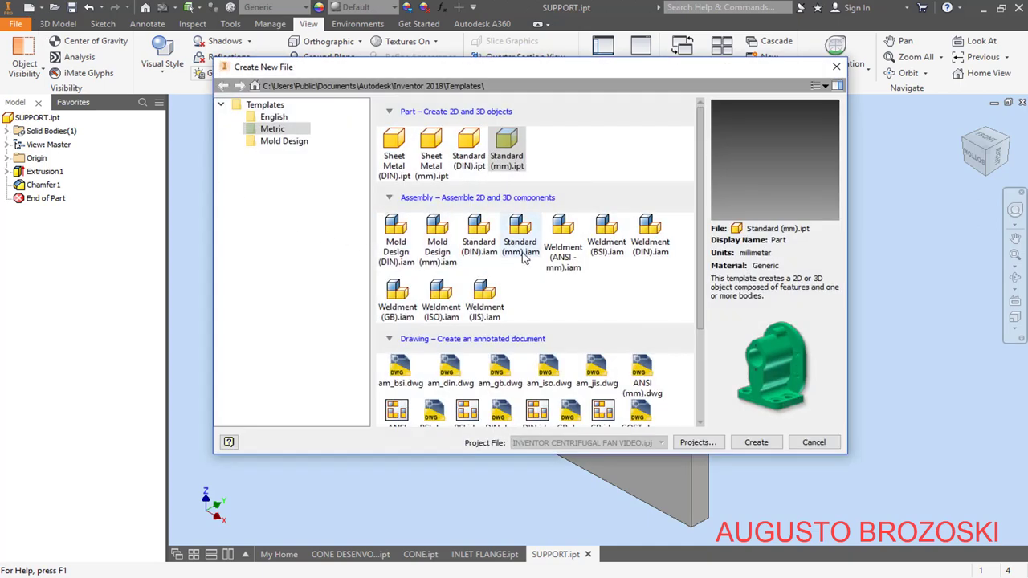
pyautogui.click(520, 241)
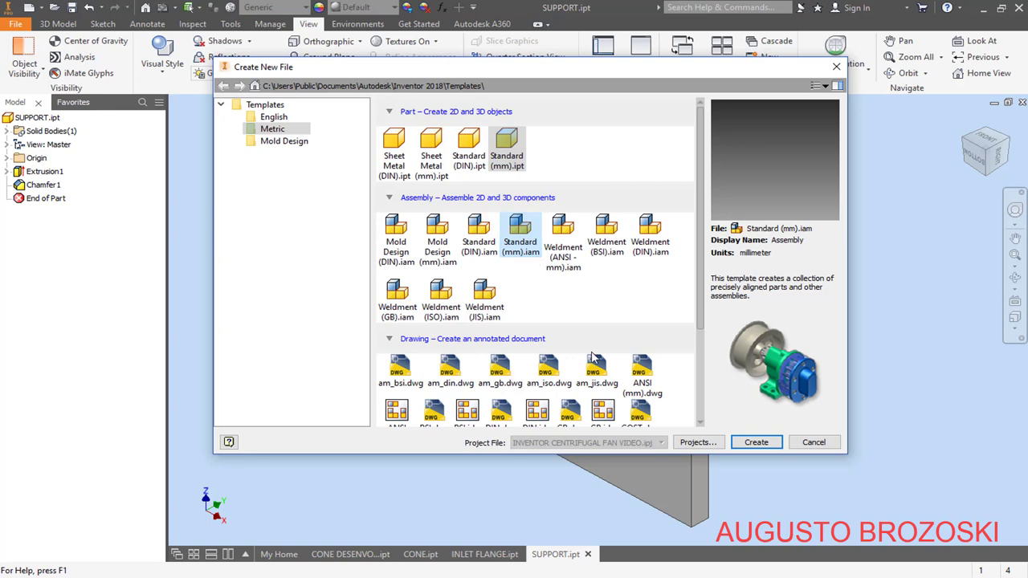
pyautogui.click(763, 443)
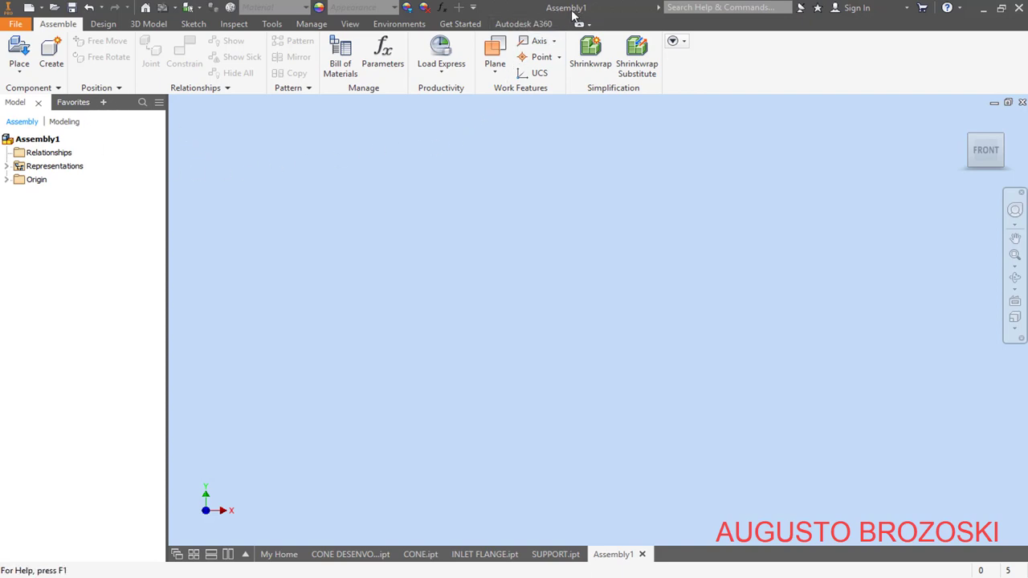
# - Save the new assembly as INLET CONE AND FLANGE in the workspace folder
pyautogui.click(72, 8)
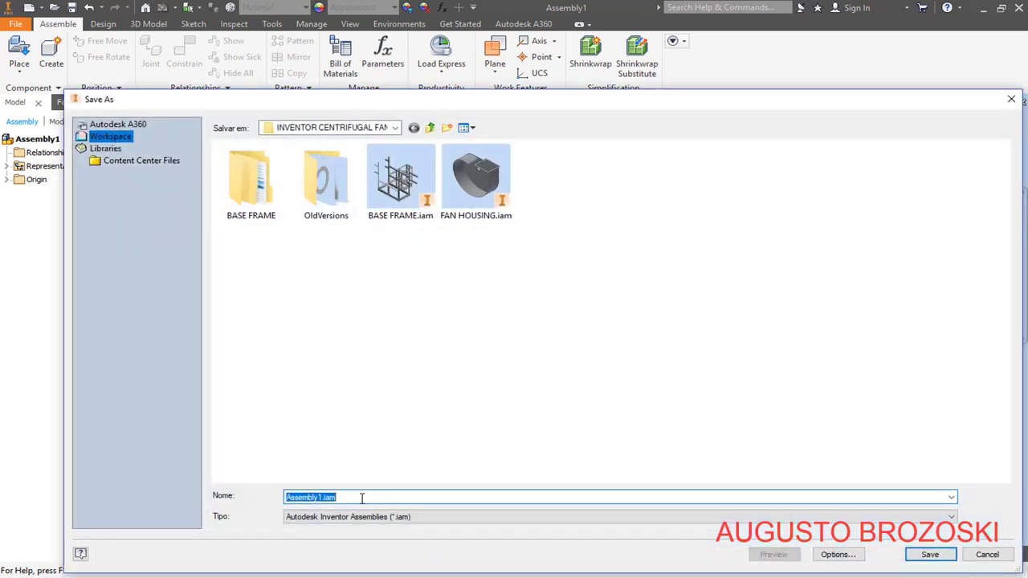
pyautogui.write('IN')
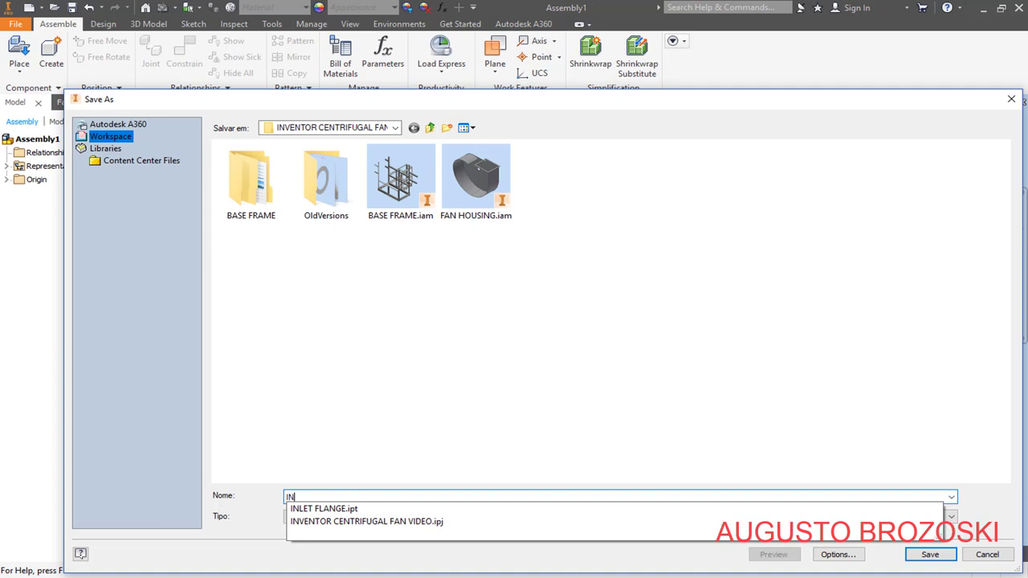
pyautogui.write('LET CONE AND FLANGE')
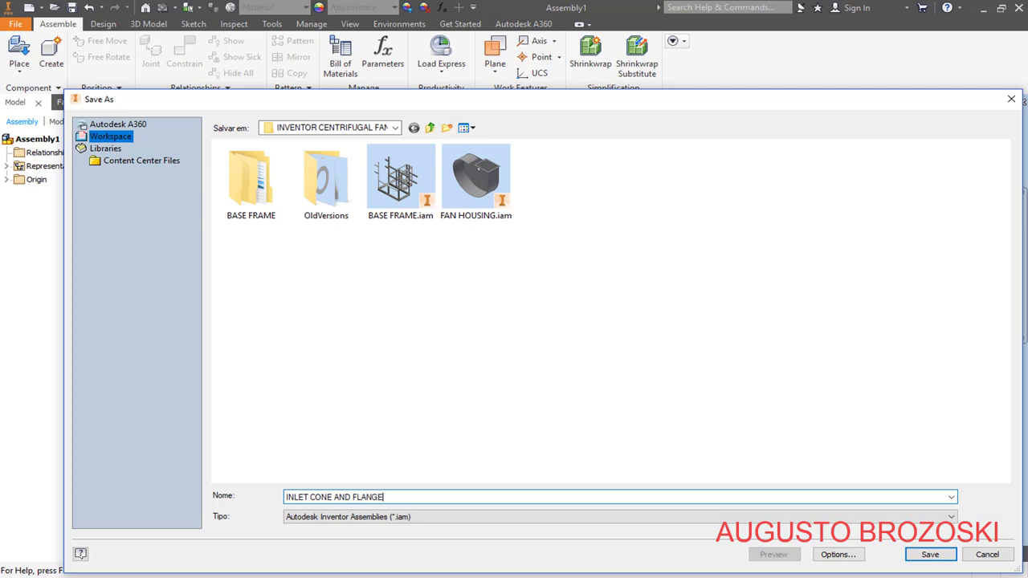
pyautogui.click(923, 554)
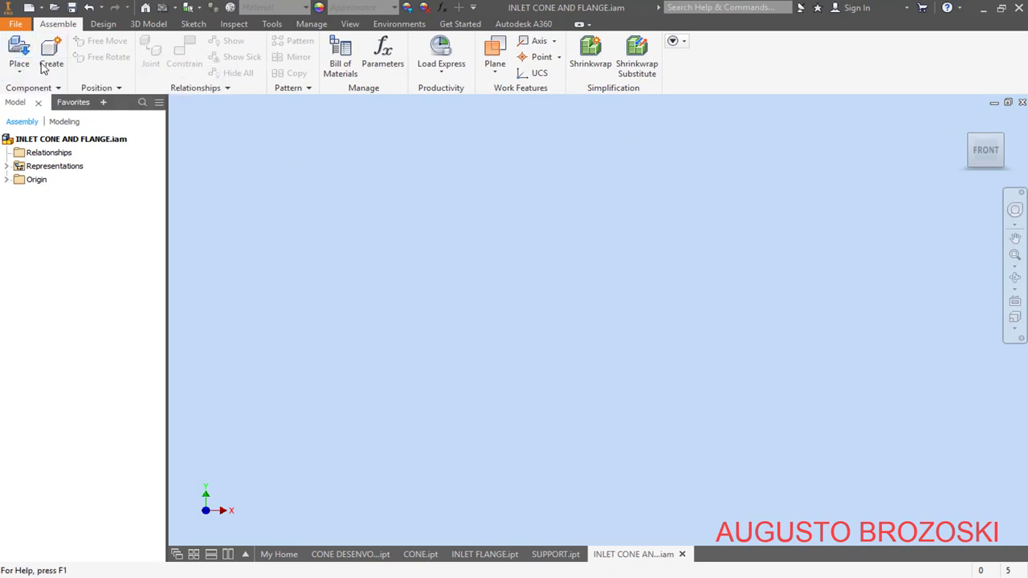
# - Place one grounded instance of CONE.ipt in the assembly and check its Grounded option
pyautogui.click(15, 53)
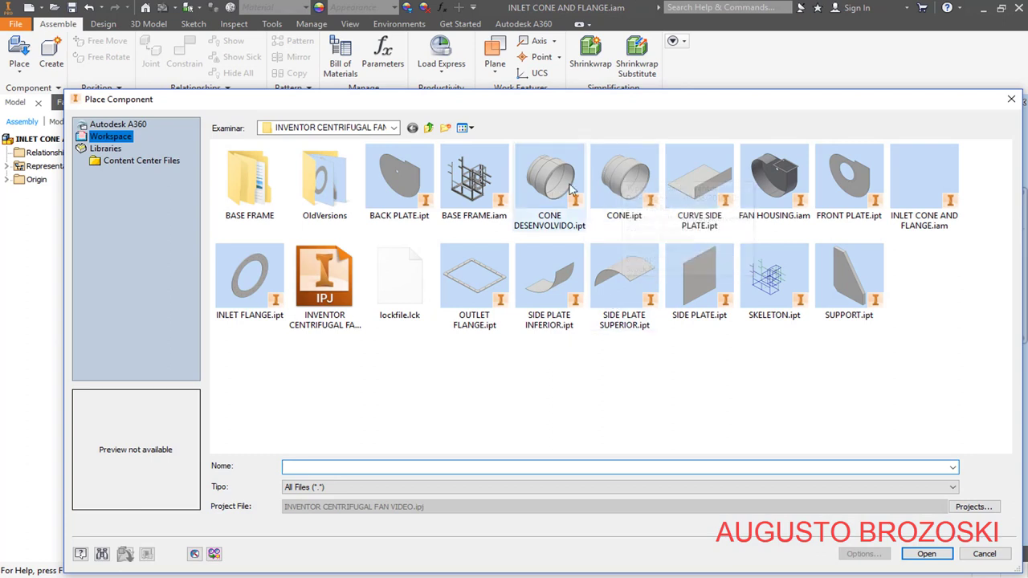
pyautogui.click(624, 184)
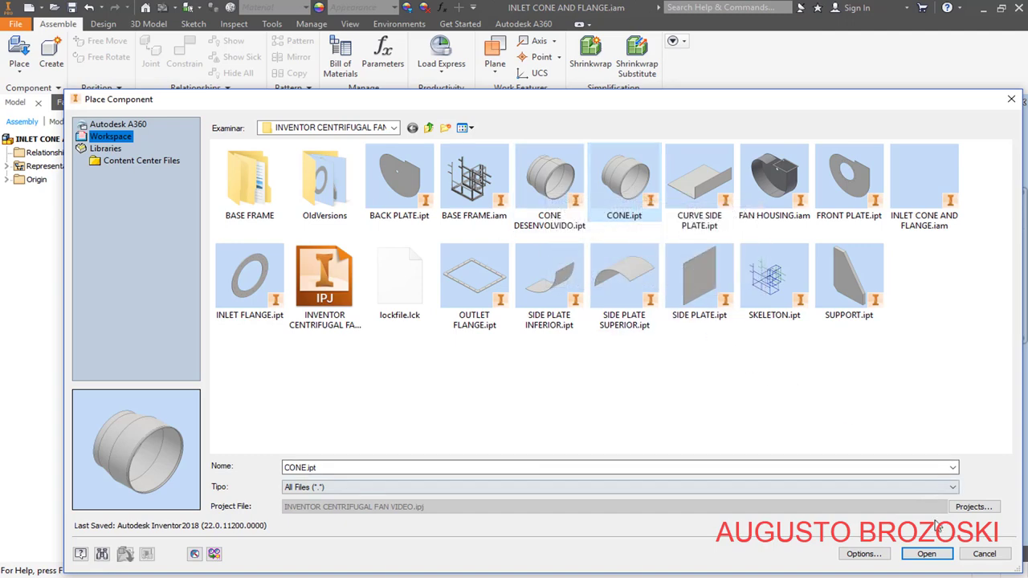
pyautogui.click(927, 554)
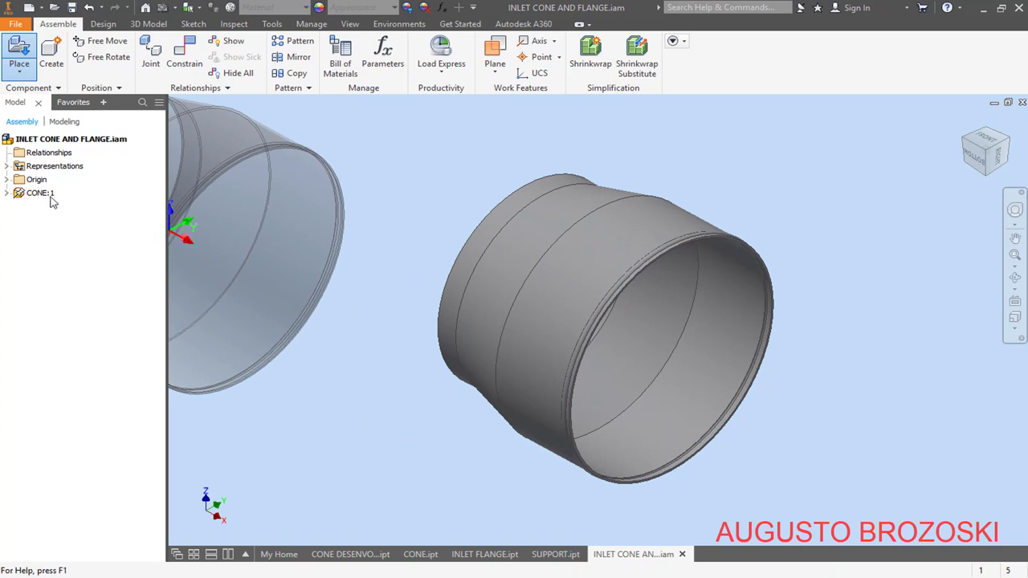
pyautogui.press('Escape')
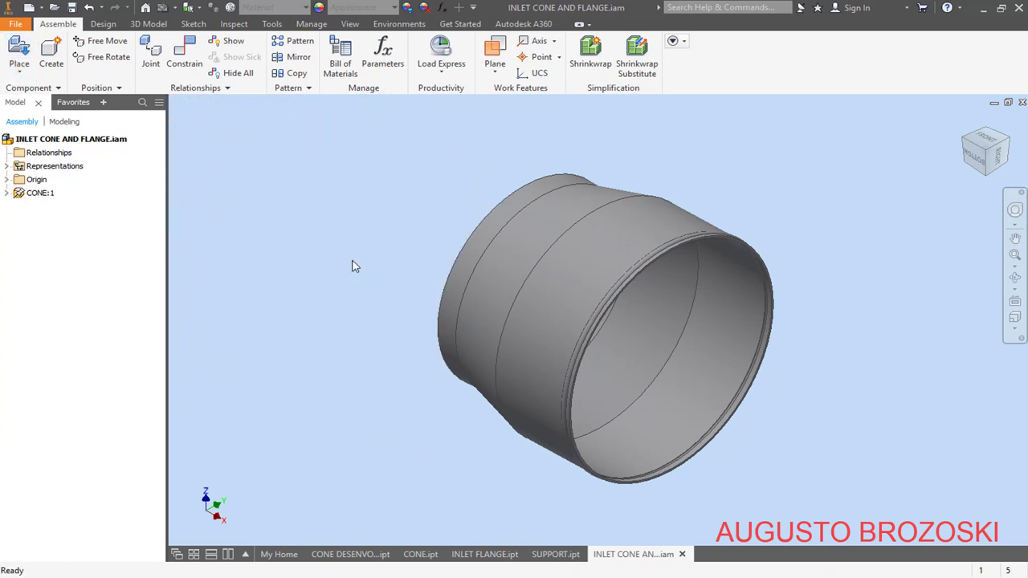
pyautogui.rightClick(33, 197)
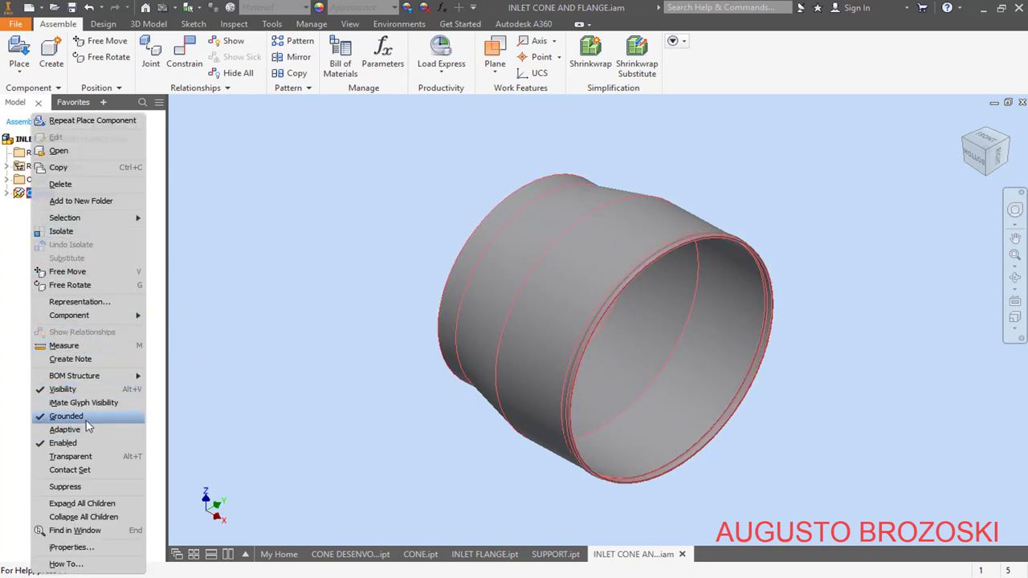
pyautogui.click(215, 236)
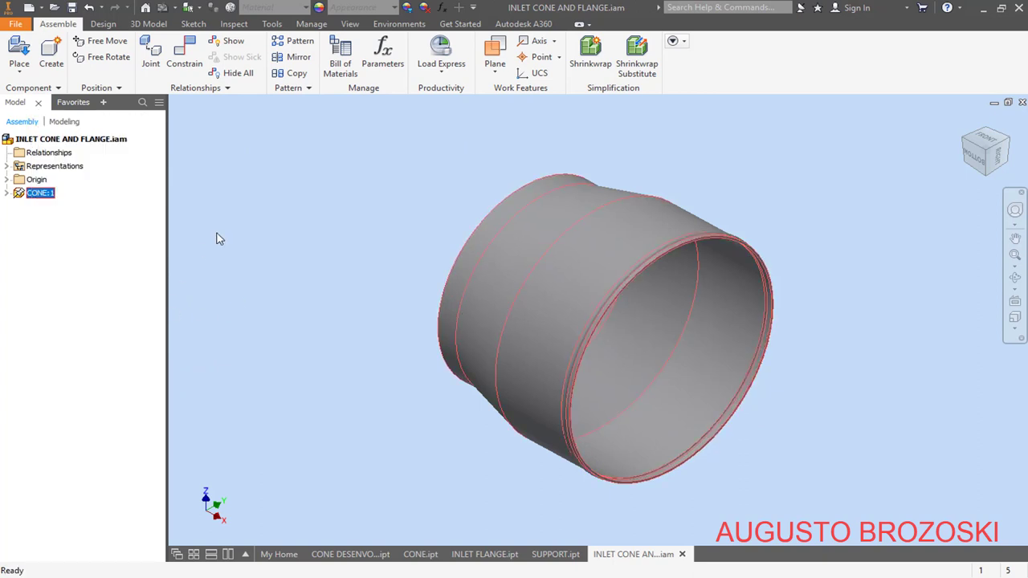
# - Turn on the visibility of the assembly's YZ origin plane
pyautogui.click(7, 179)
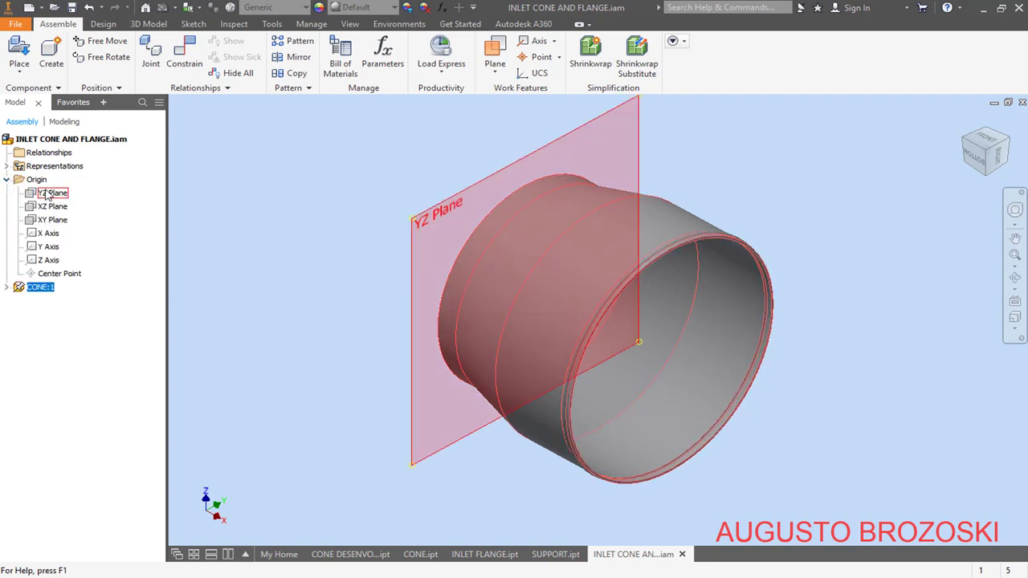
pyautogui.click(50, 195)
pyautogui.rightClick(50, 197)
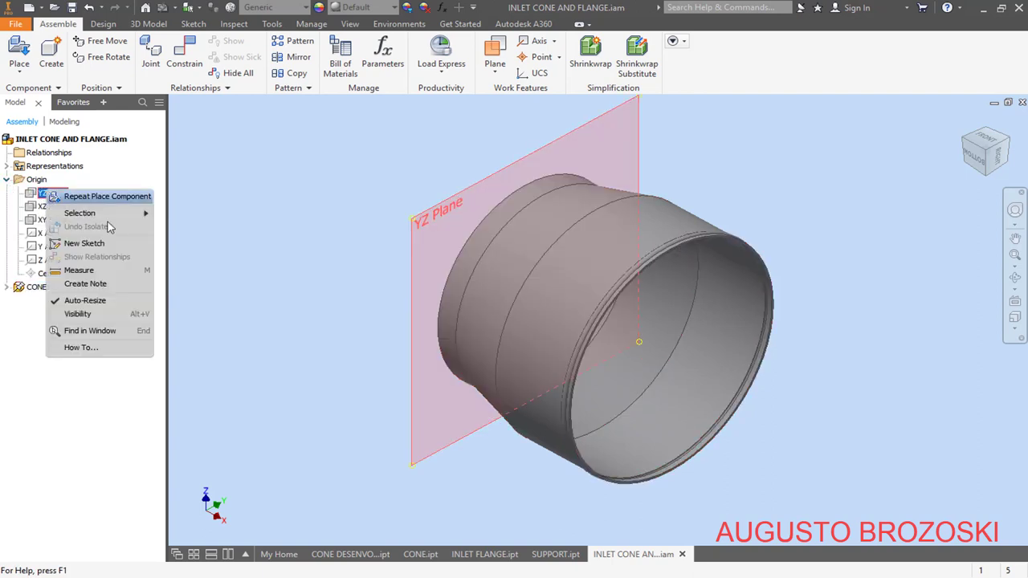
pyautogui.click(90, 314)
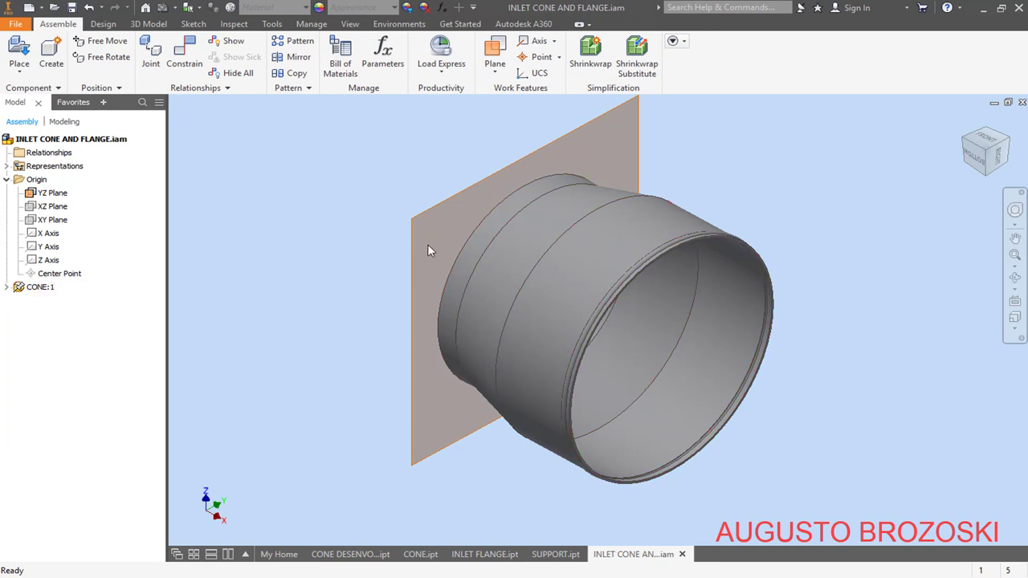
# - Inspect the cone's origin planes, and turn off the visibility of the assembly's YZ origin plane
pyautogui.click(6, 287)
pyautogui.click(18, 300)
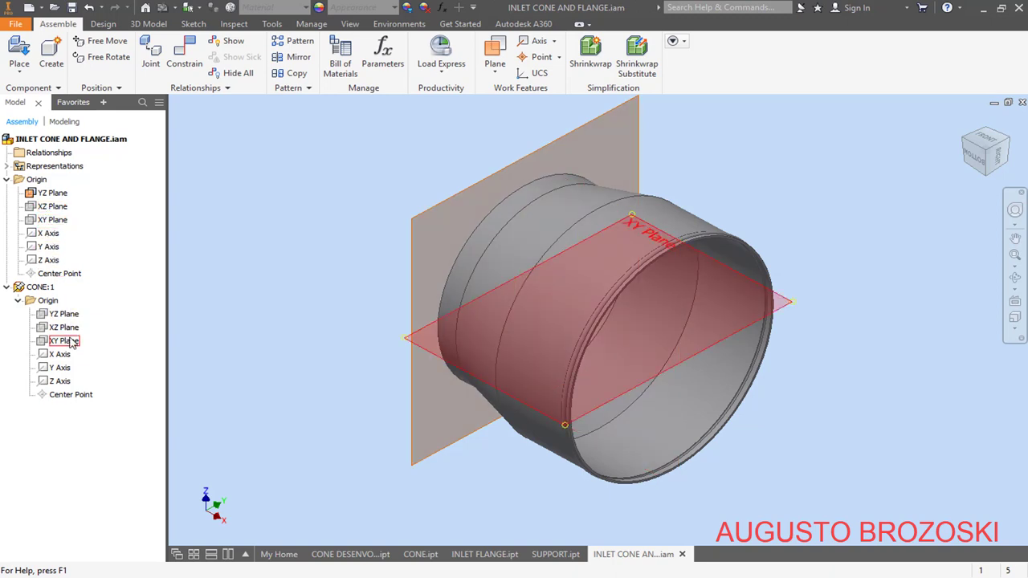
pyautogui.click(7, 288)
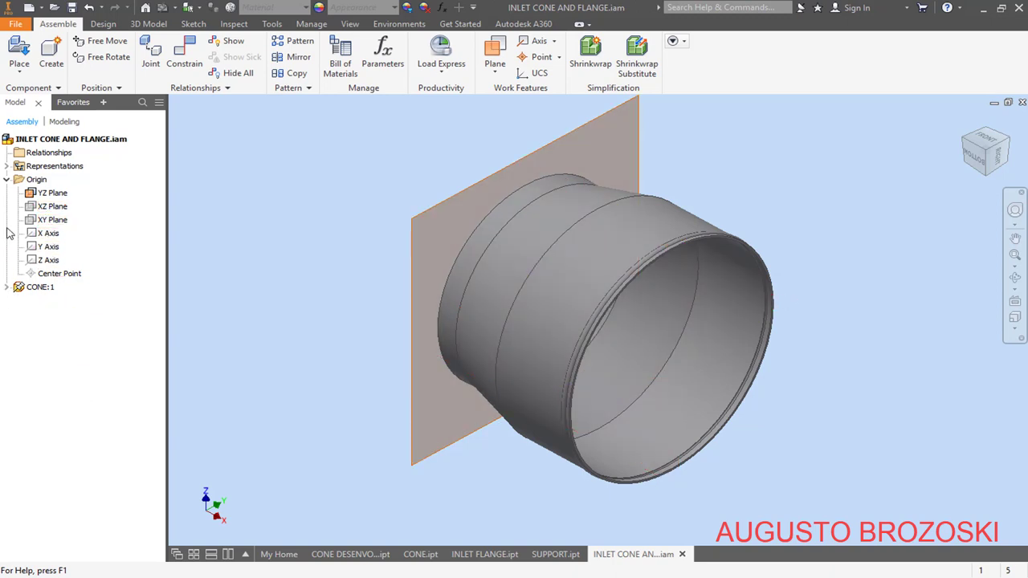
pyautogui.click(7, 179)
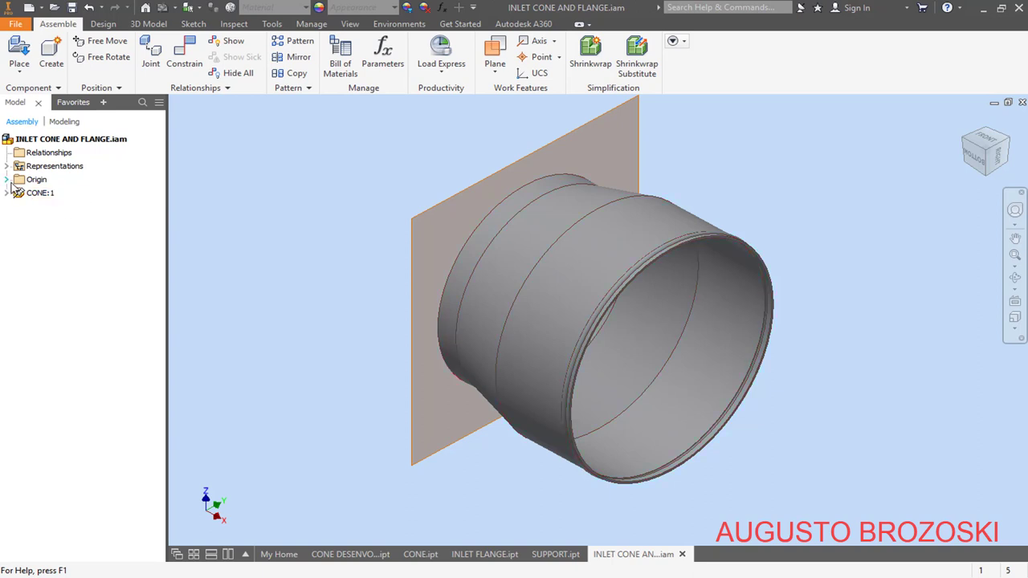
pyautogui.click(8, 179)
pyautogui.rightClick(45, 192)
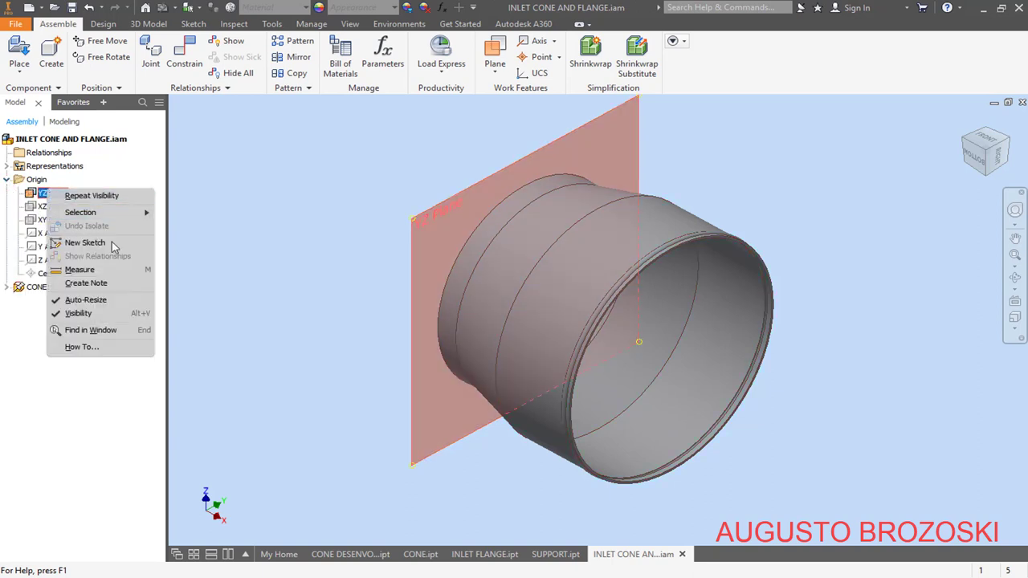
pyautogui.click(97, 314)
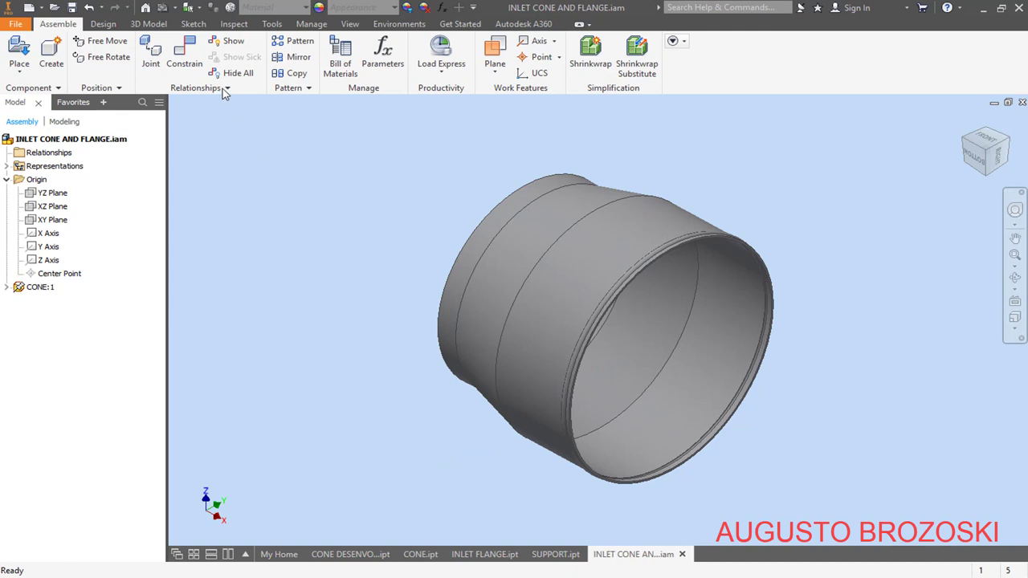
# - Check the Place and ground first component at origin setting in the Assembly application options
pyautogui.click(272, 25)
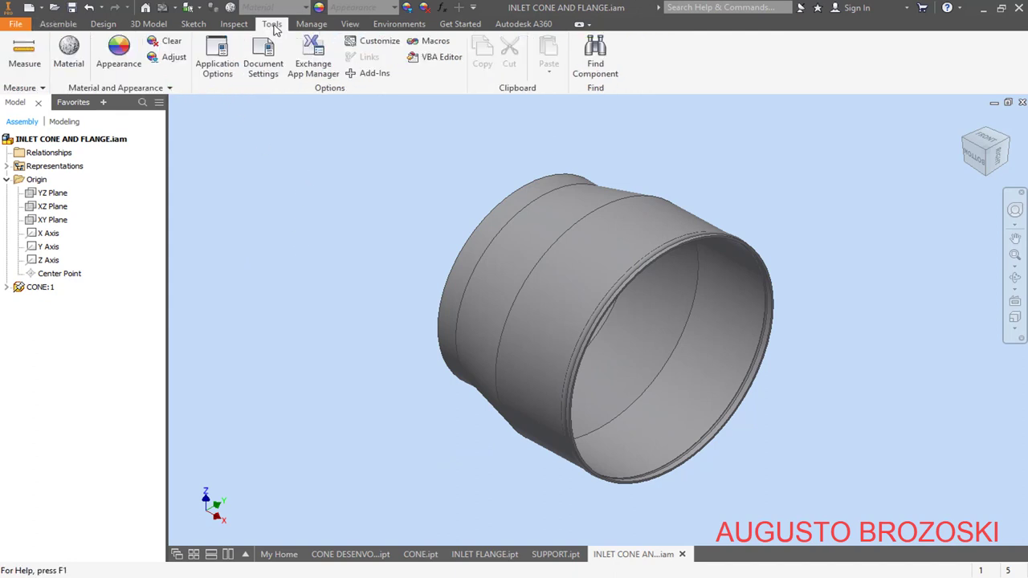
pyautogui.click(225, 78)
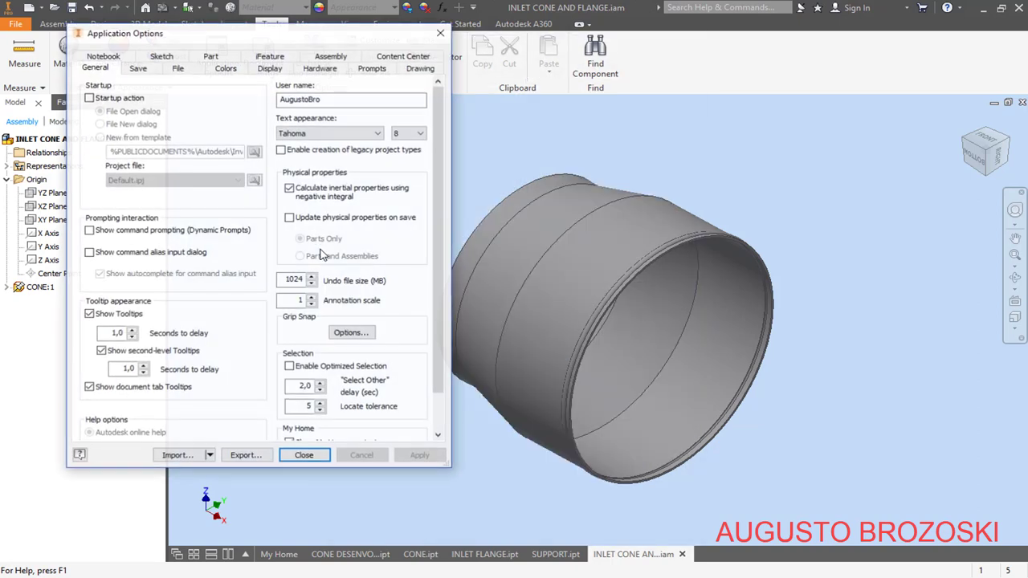
pyautogui.click(326, 60)
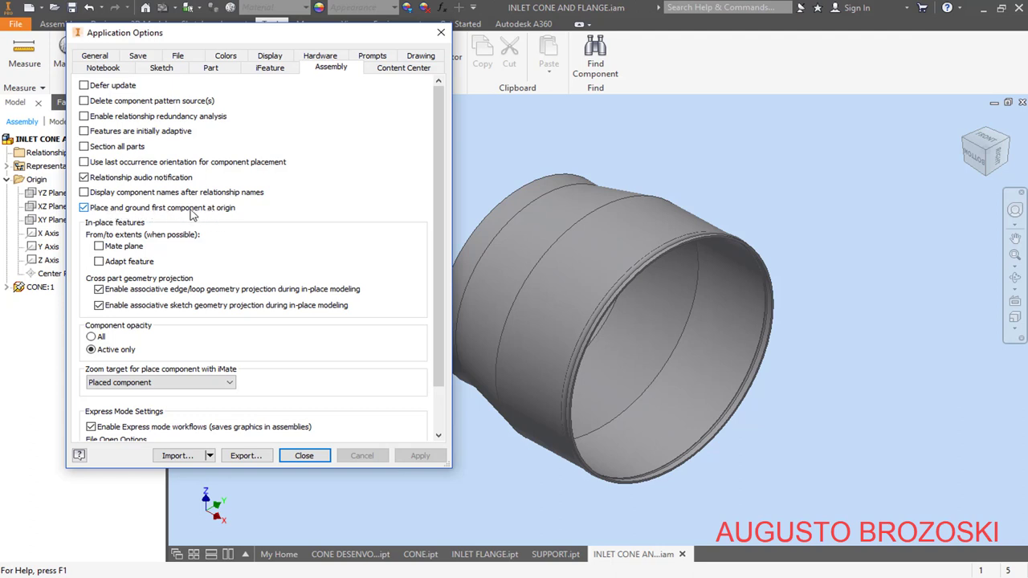
pyautogui.click(84, 206)
pyautogui.click(304, 455)
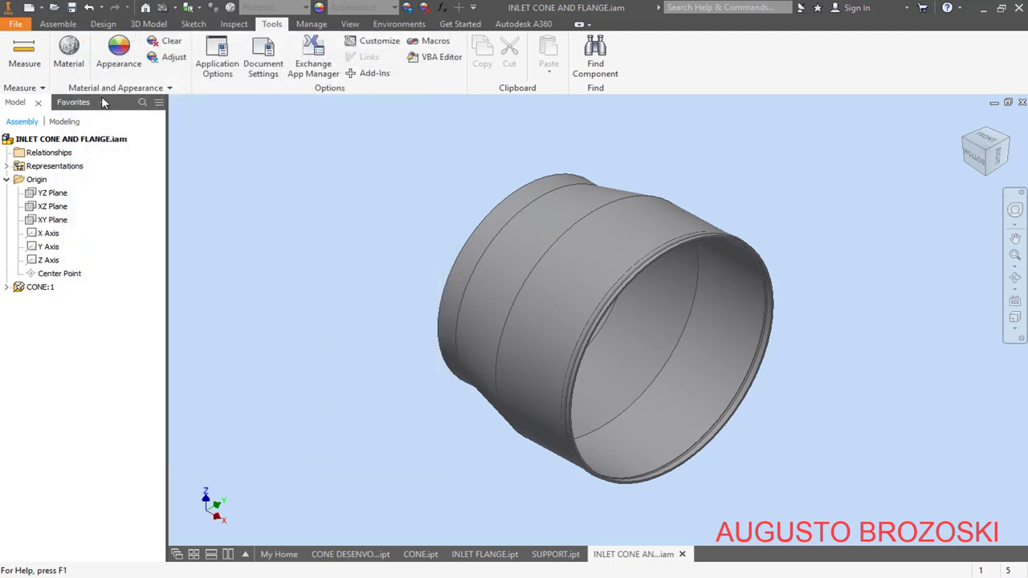
# - Place one instance of INLET FLANGE.ipt in the assembly near the small end of the cone
pyautogui.click(60, 24)
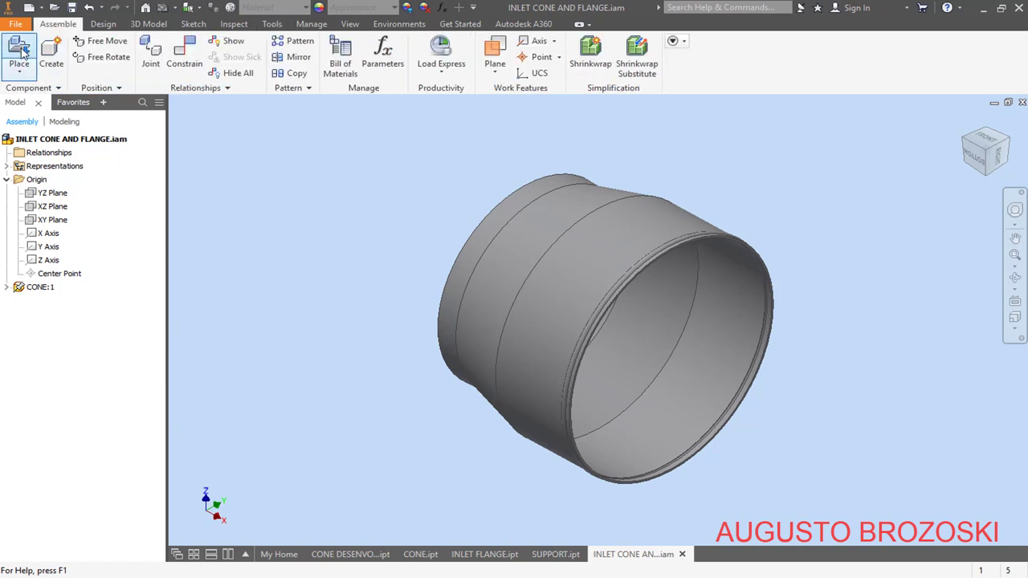
pyautogui.click(23, 48)
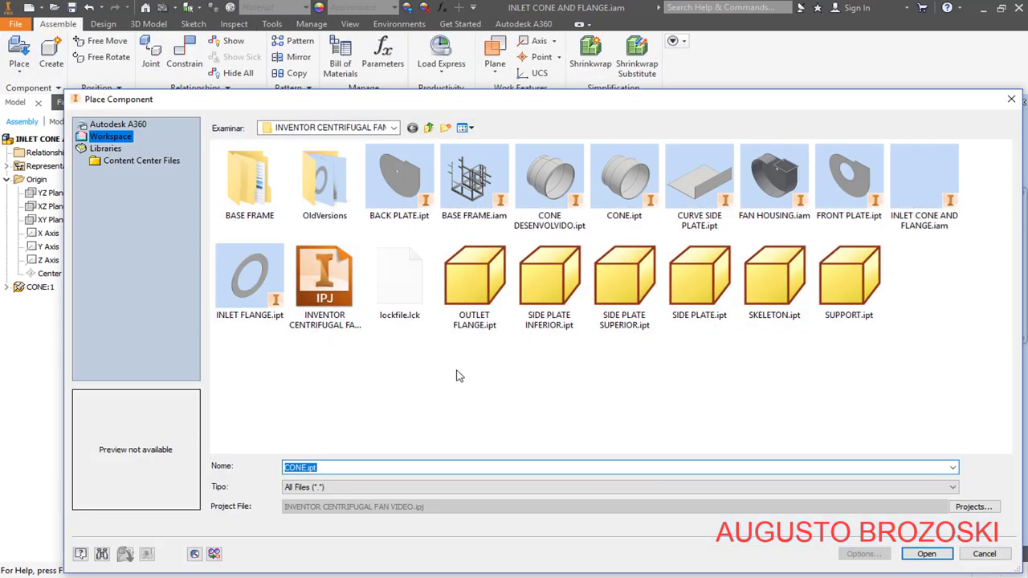
pyautogui.click(267, 289)
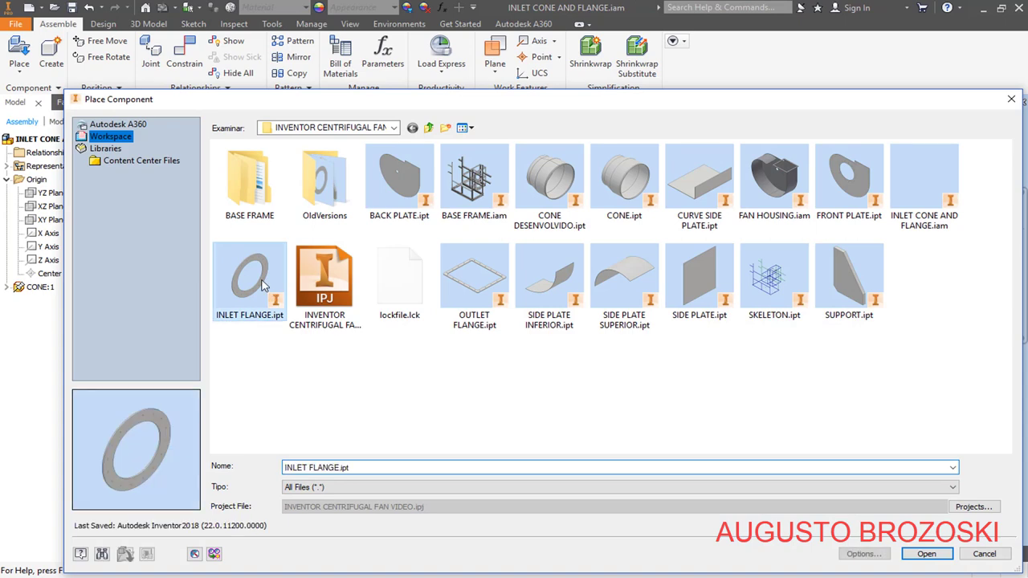
pyautogui.click(925, 554)
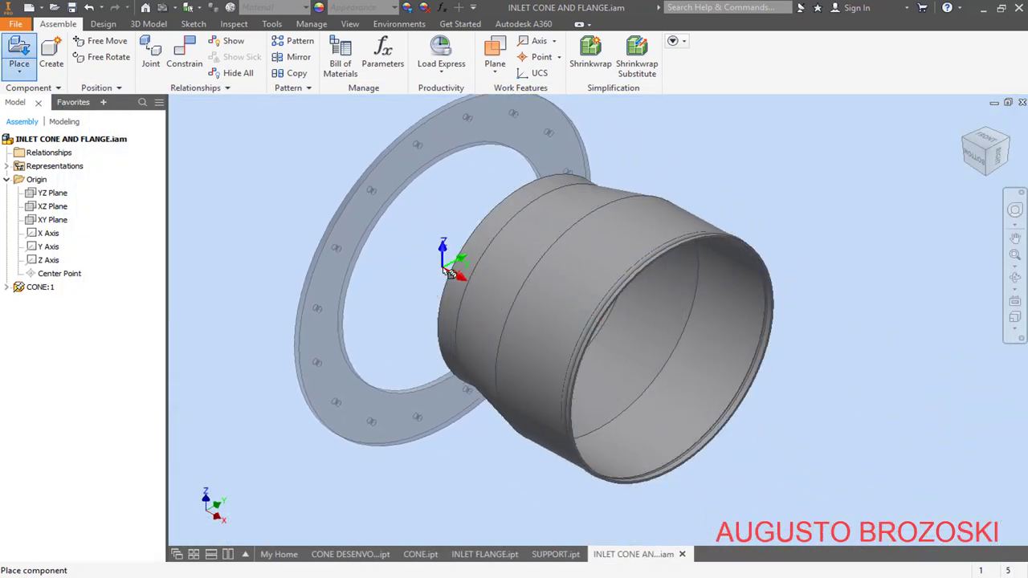
pyautogui.click(433, 259)
pyautogui.press('Escape')
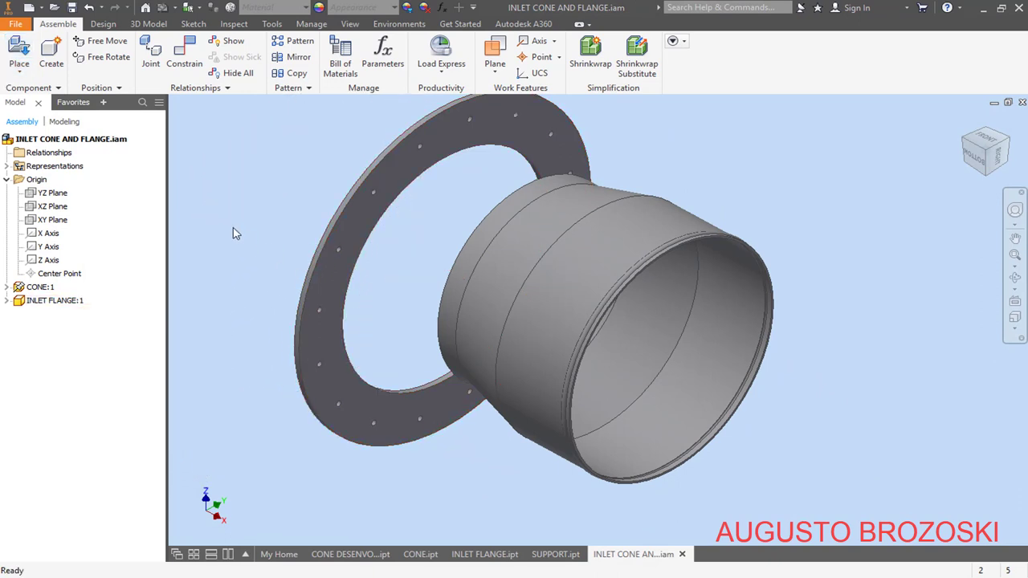
# - Mate the flange's inner bore axis to the cone's axis with a 0 mm offset
pyautogui.click(183, 53)
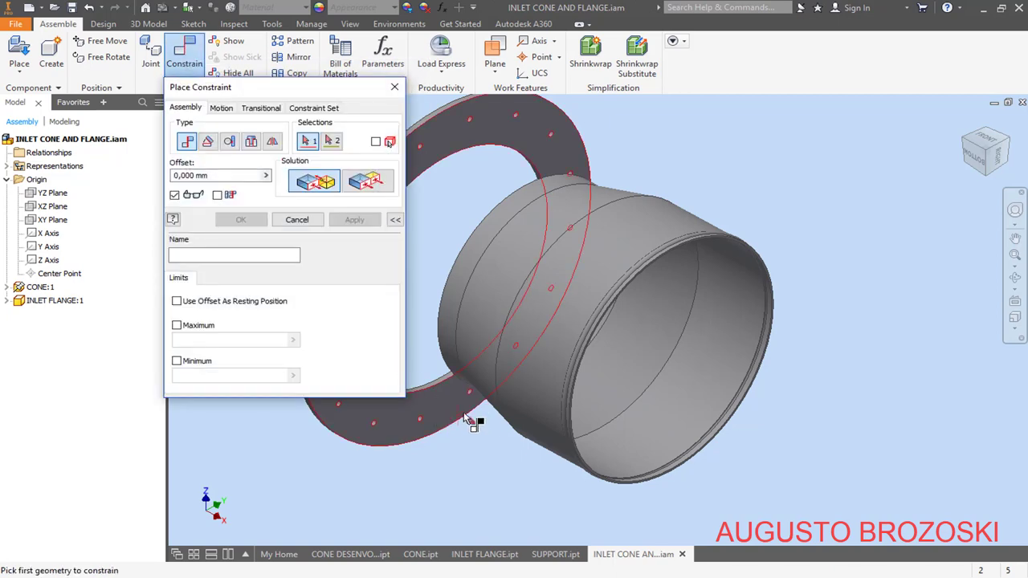
pyautogui.scroll(-3, 514, 412)
pyautogui.scroll(8, 486, 413)
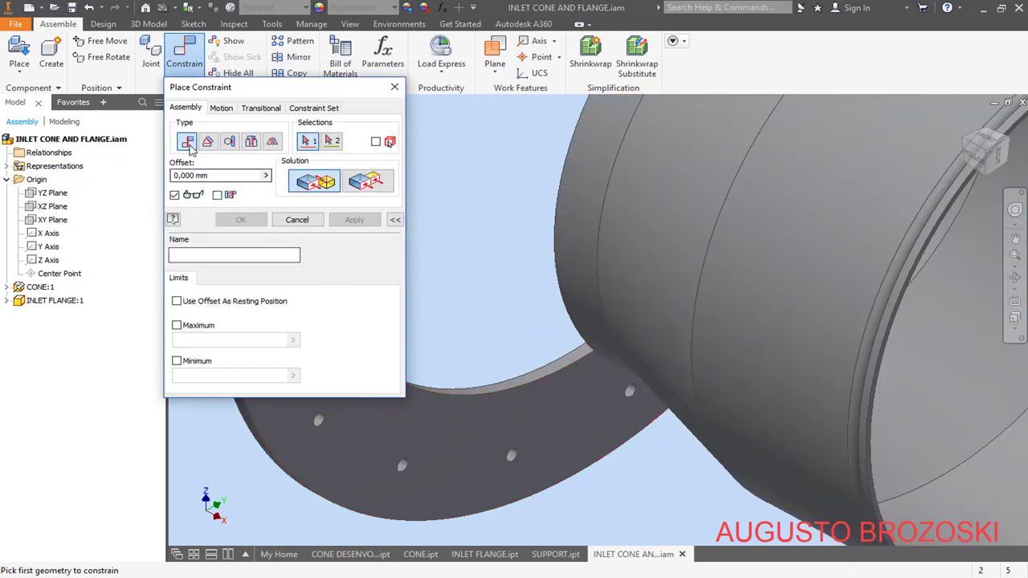
pyautogui.scroll(5, 494, 341)
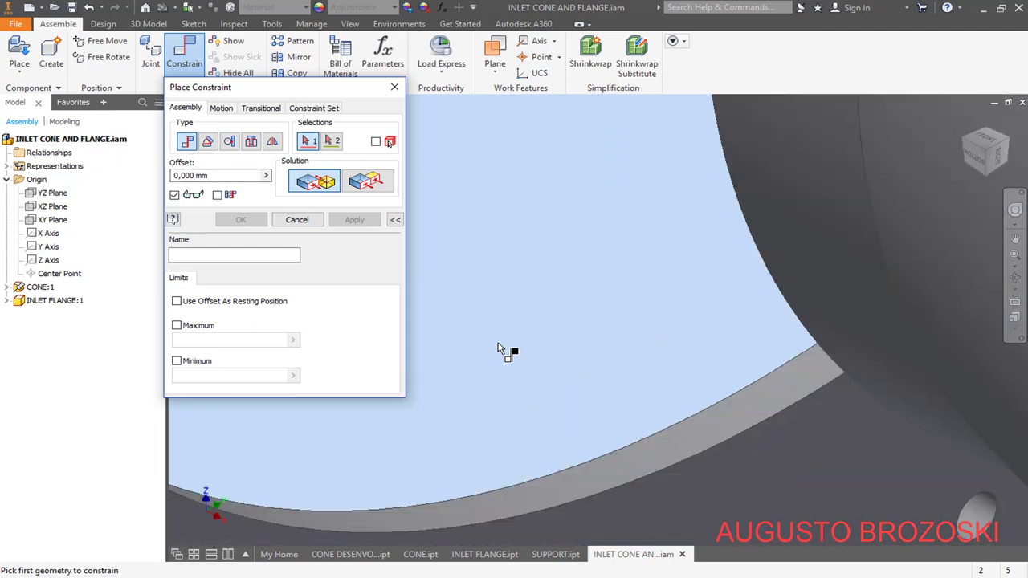
pyautogui.click(629, 464)
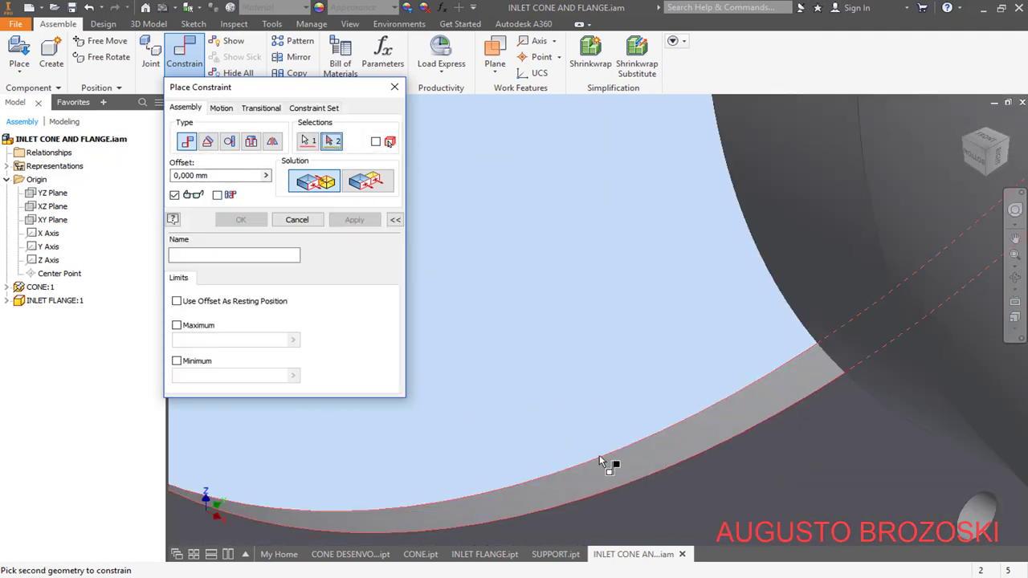
pyautogui.scroll(-5, 610, 461)
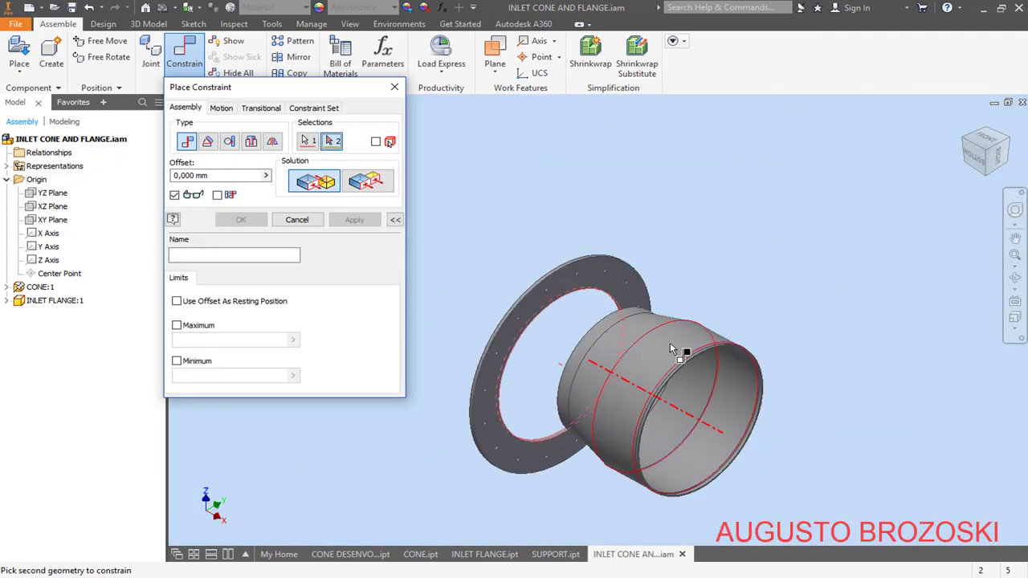
pyautogui.click(673, 349)
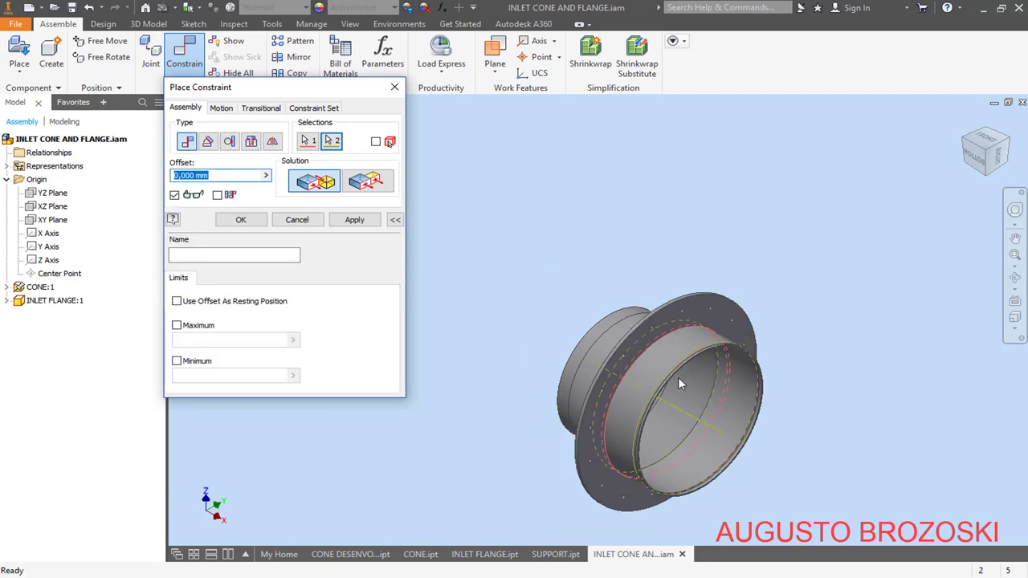
pyautogui.click(354, 220)
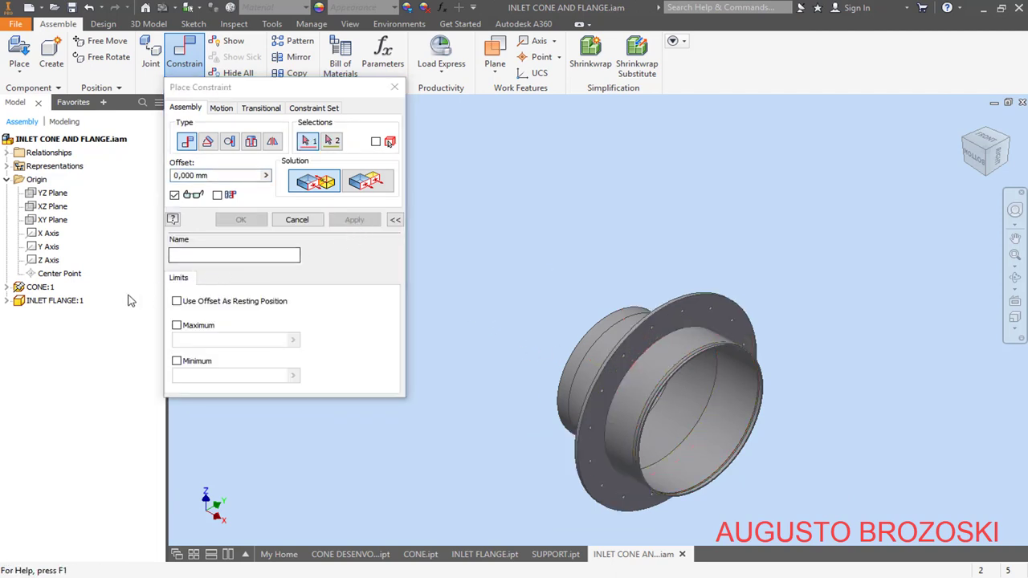
# - Mate the flange's XZ plane to the assembly's XZ plane with a 0 mm offset to lock the flange's rotation
pyautogui.click(8, 301)
pyautogui.click(20, 314)
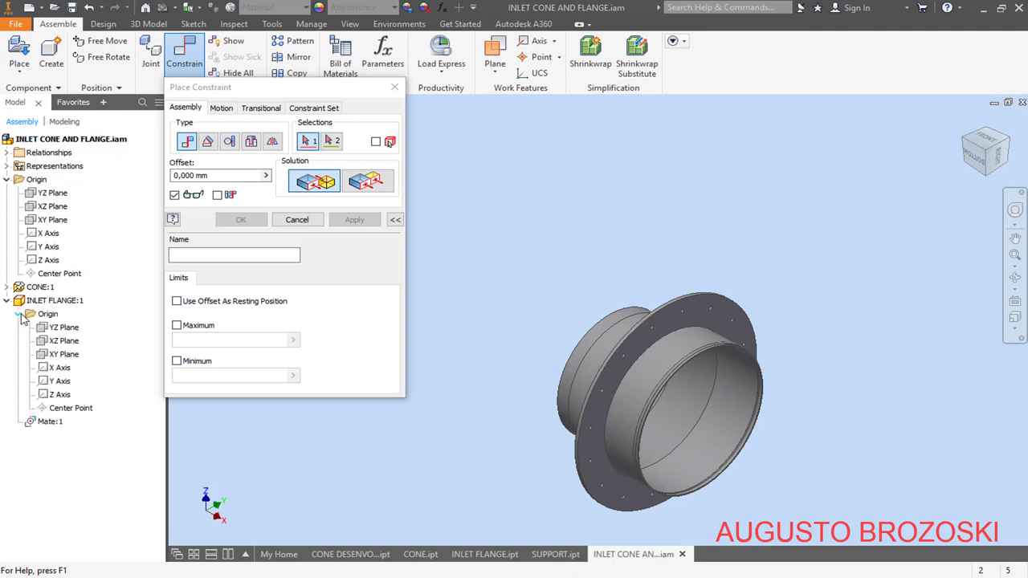
pyautogui.click(68, 344)
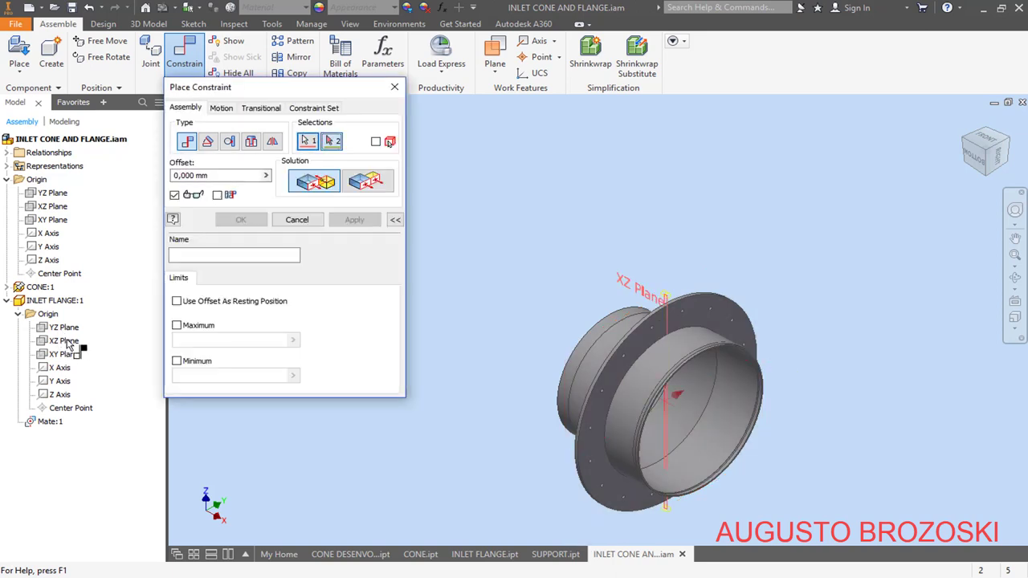
pyautogui.click(55, 208)
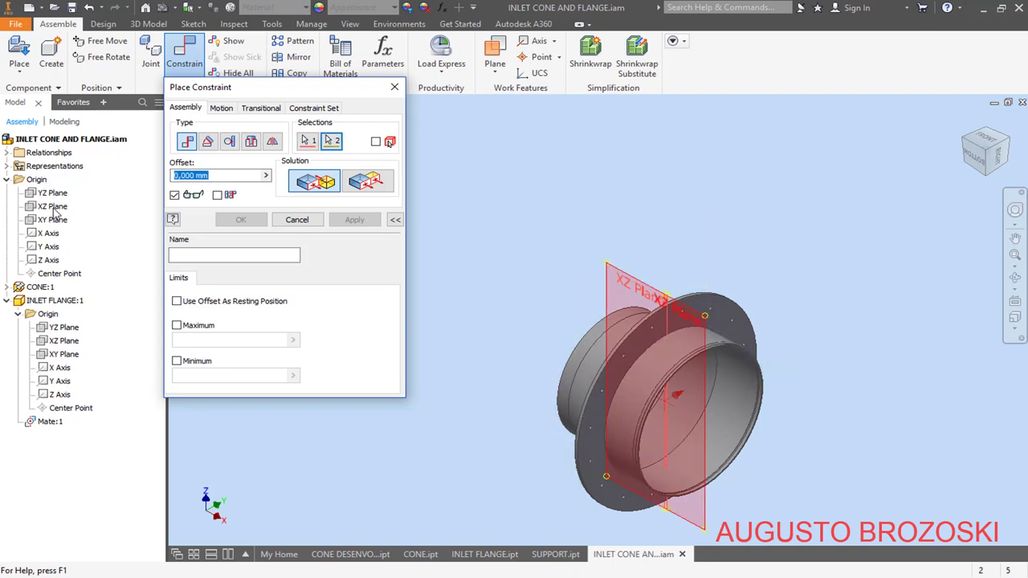
pyautogui.click(993, 156)
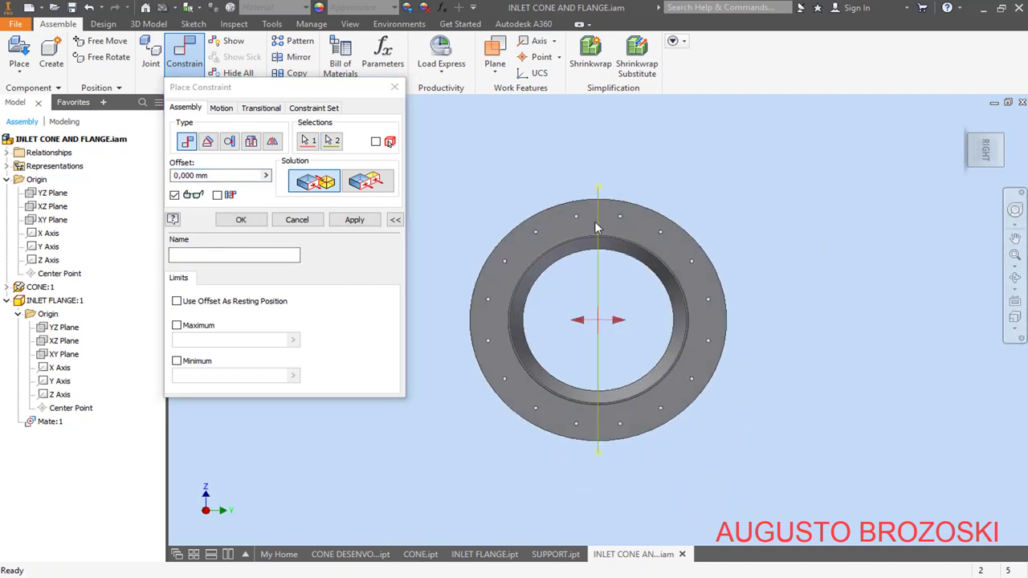
pyautogui.scroll(-5, 594, 221)
pyautogui.scroll(1, 553, 225)
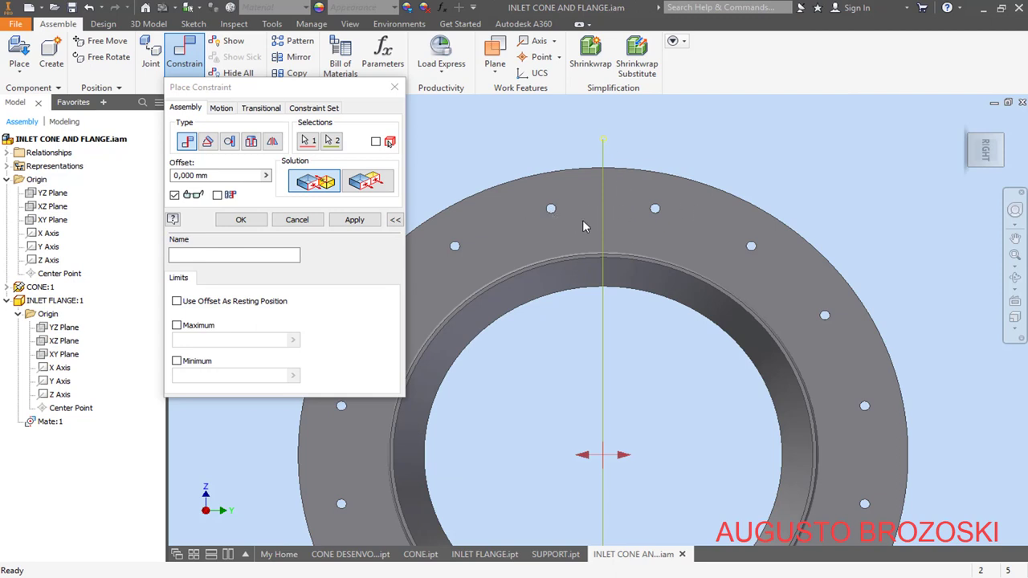
pyautogui.click(354, 220)
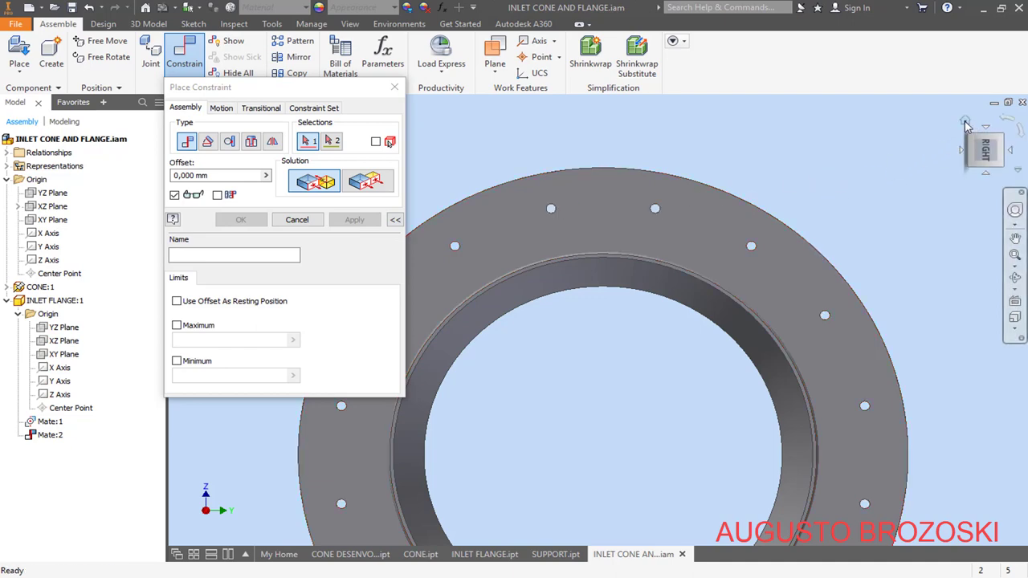
# - Consult Section A-A in the PDF drawing for the flange's position along the cone, and return to the Inventor assembly
pyautogui.click(965, 121)
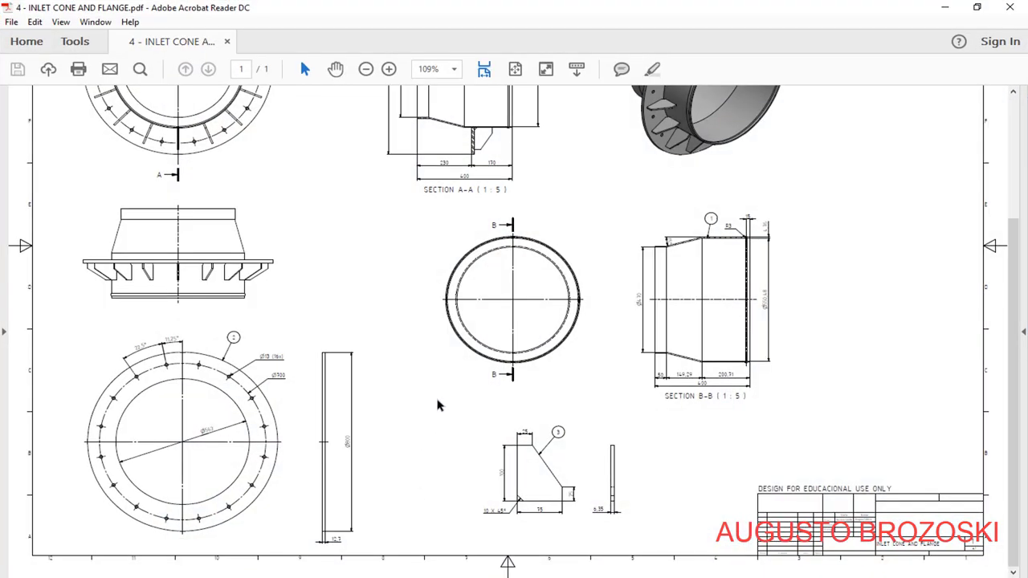
pyautogui.scroll(5, 500, 404)
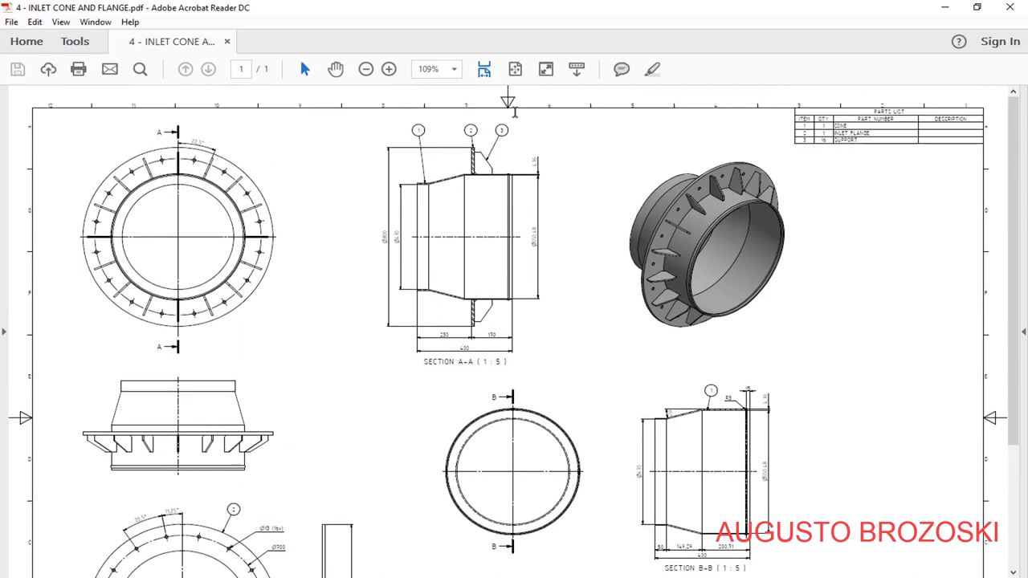
pyautogui.keyDown('ctrl'); pyautogui.scroll(2, 400, 113); pyautogui.keyUp('ctrl')
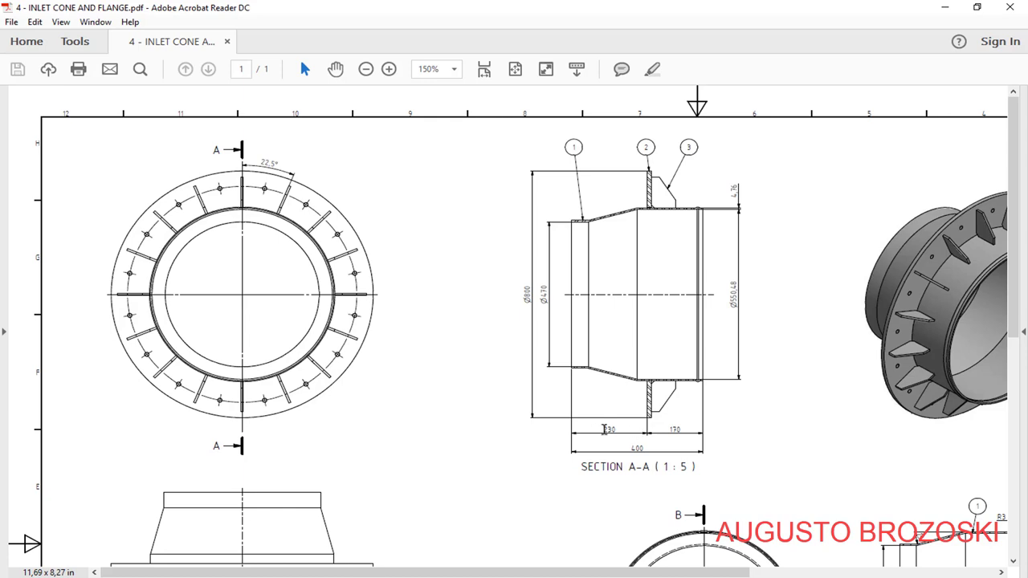
pyautogui.click(944, 7)
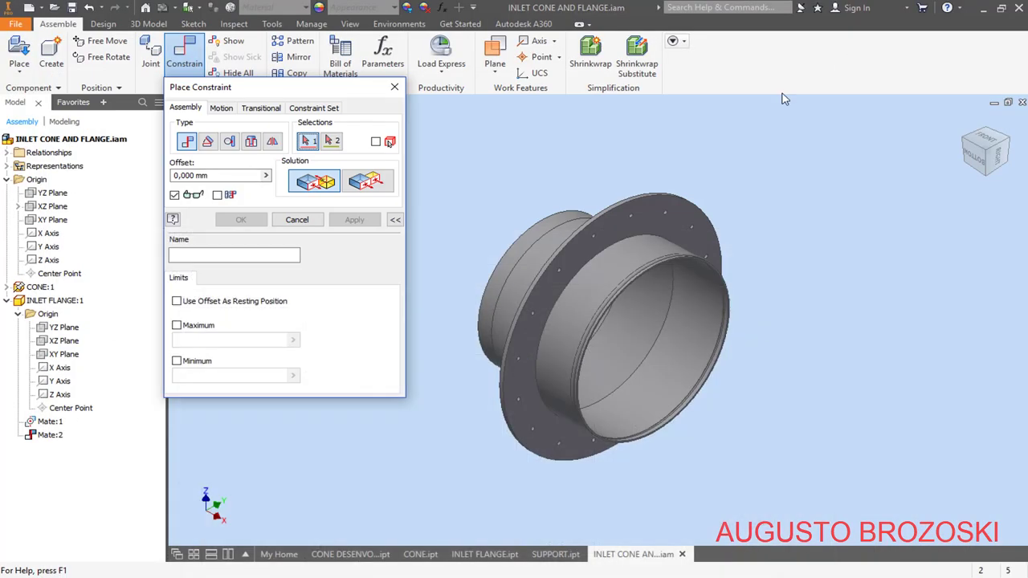
# - Constrain the flange face on the cone's small-end side flush with the cone's small end face at a 230 mm offset
pyautogui.click(970, 139)
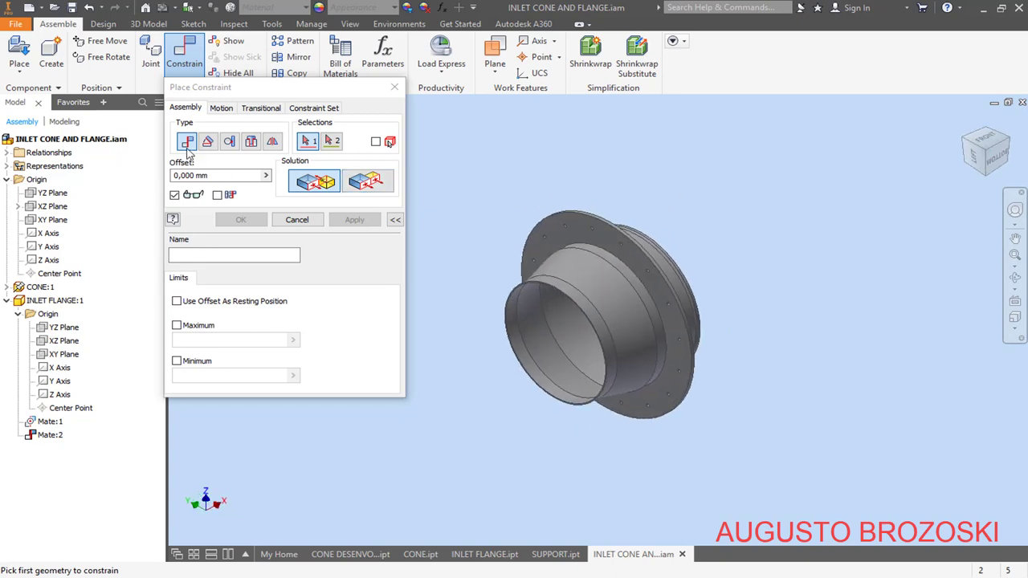
pyautogui.scroll(-3, 534, 269)
pyautogui.scroll(-2, 544, 276)
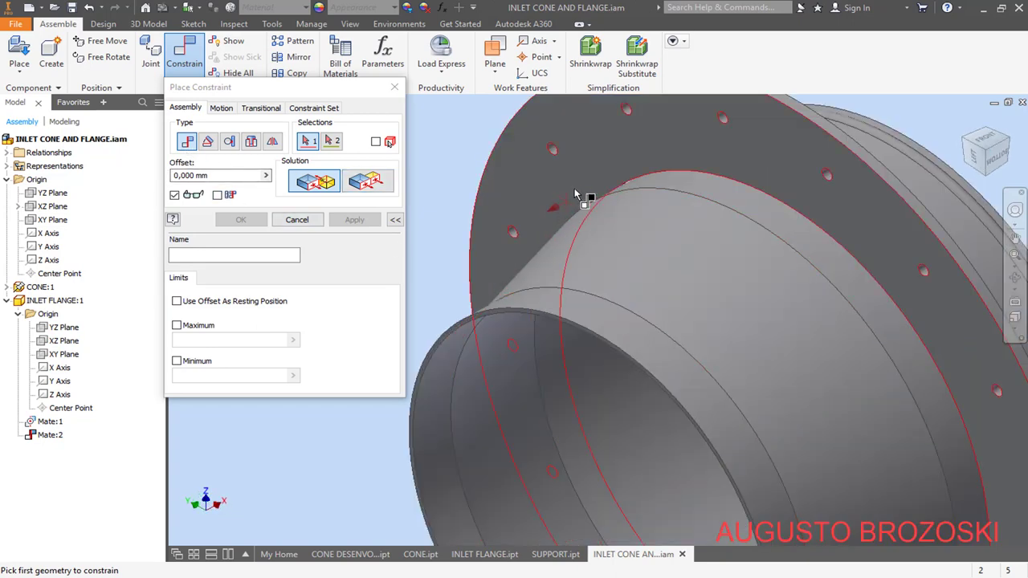
pyautogui.click(606, 154)
pyautogui.scroll(-3, 466, 333)
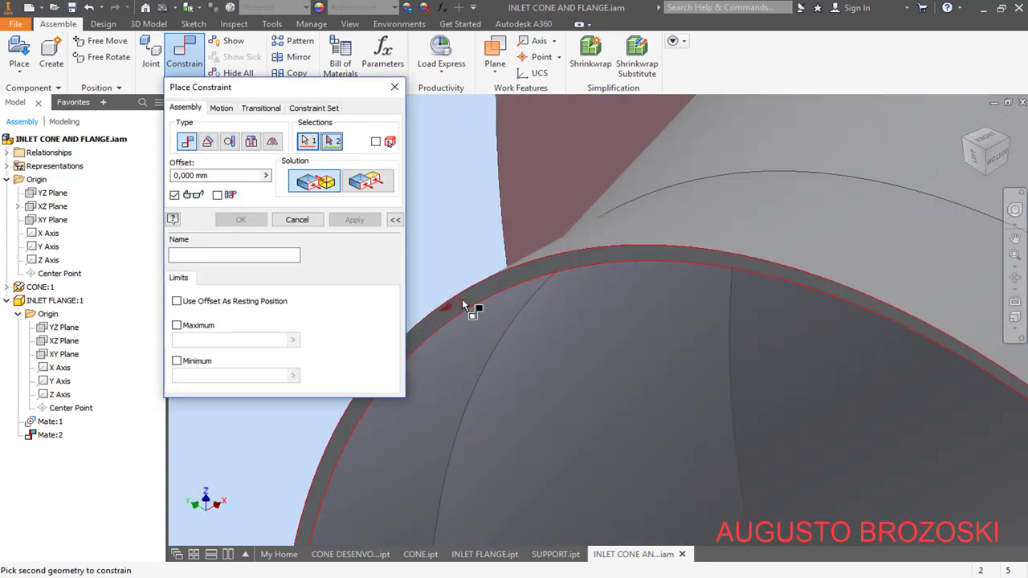
pyautogui.click(461, 299)
pyautogui.scroll(5, 529, 305)
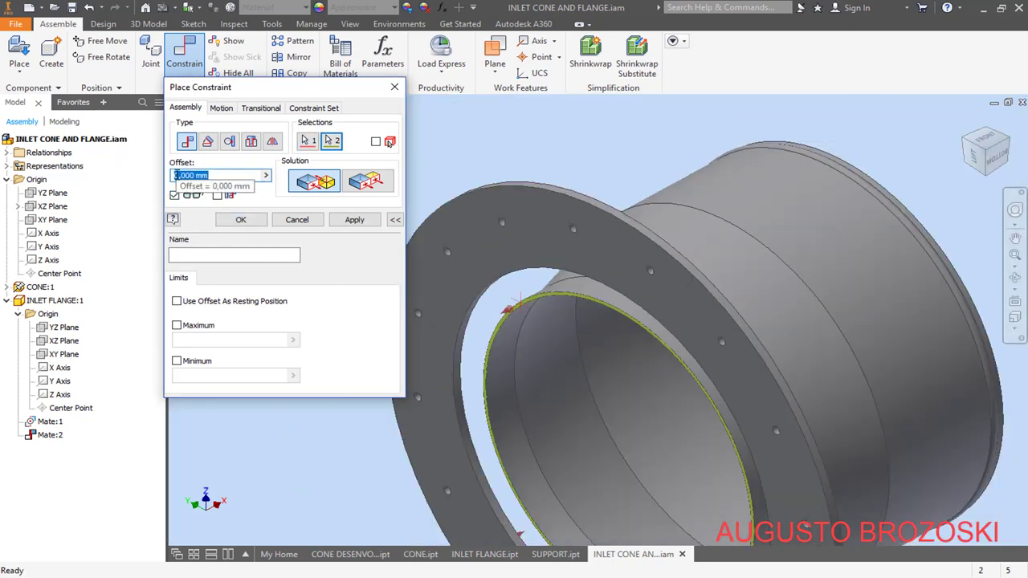
pyautogui.write('23')
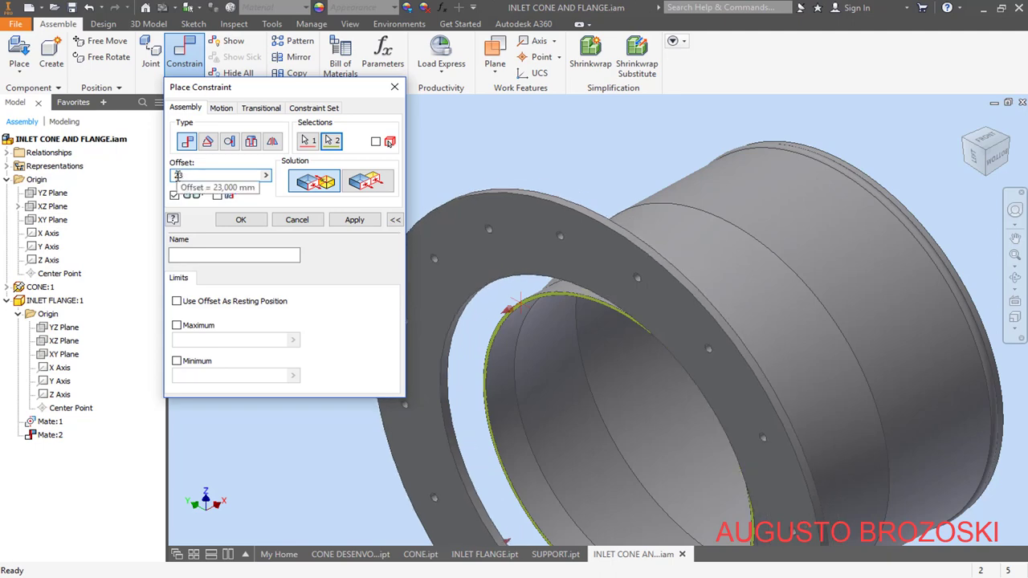
pyautogui.write('0')
pyautogui.scroll(3, 555, 284)
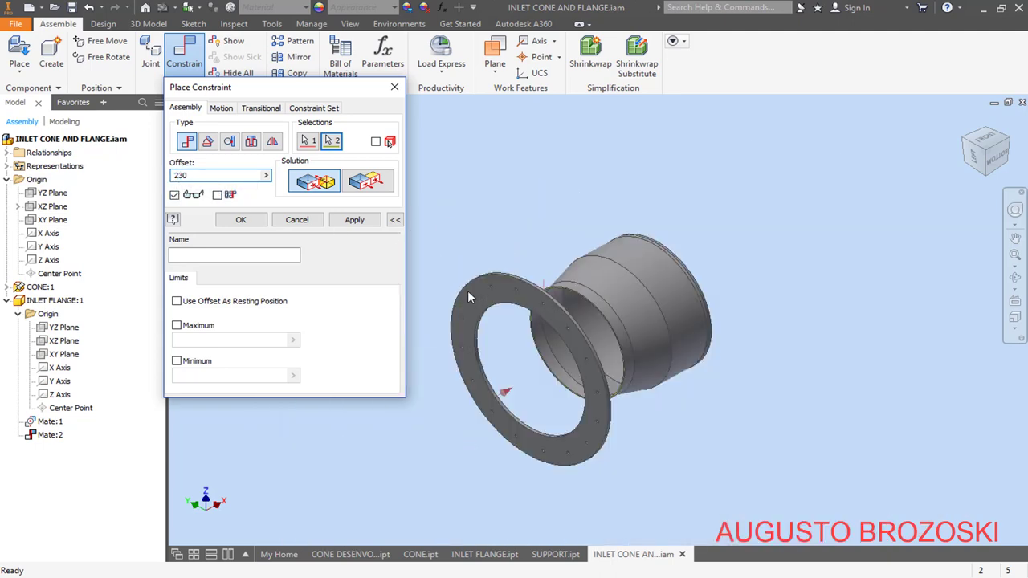
pyautogui.click(371, 184)
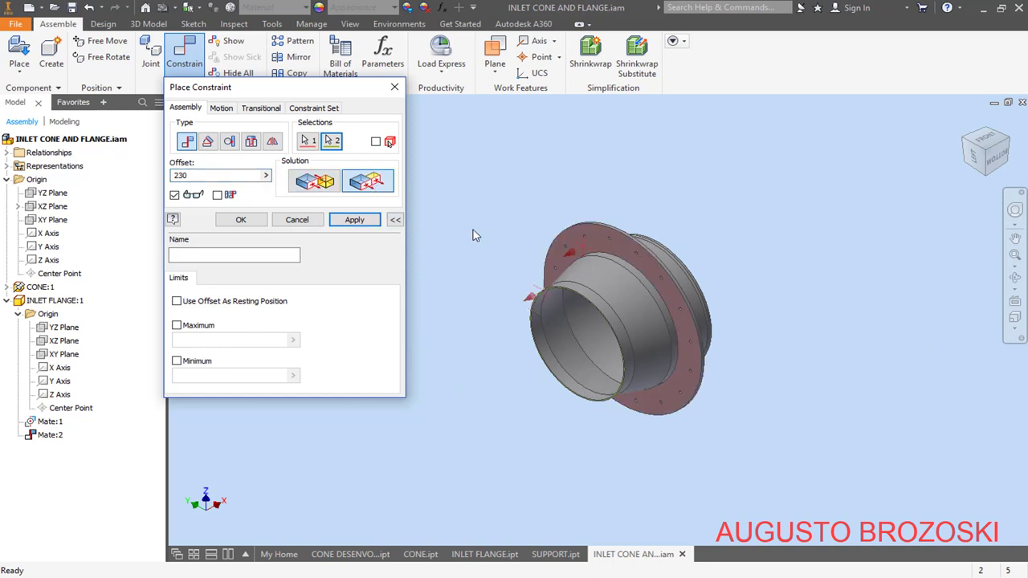
pyautogui.scroll(-2, 611, 254)
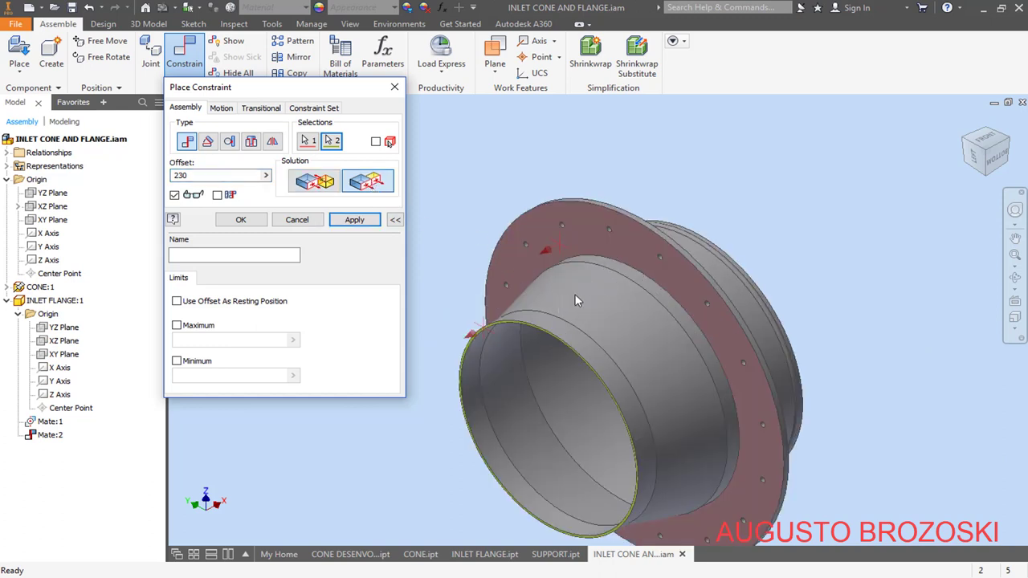
pyautogui.click(367, 221)
pyautogui.click(297, 220)
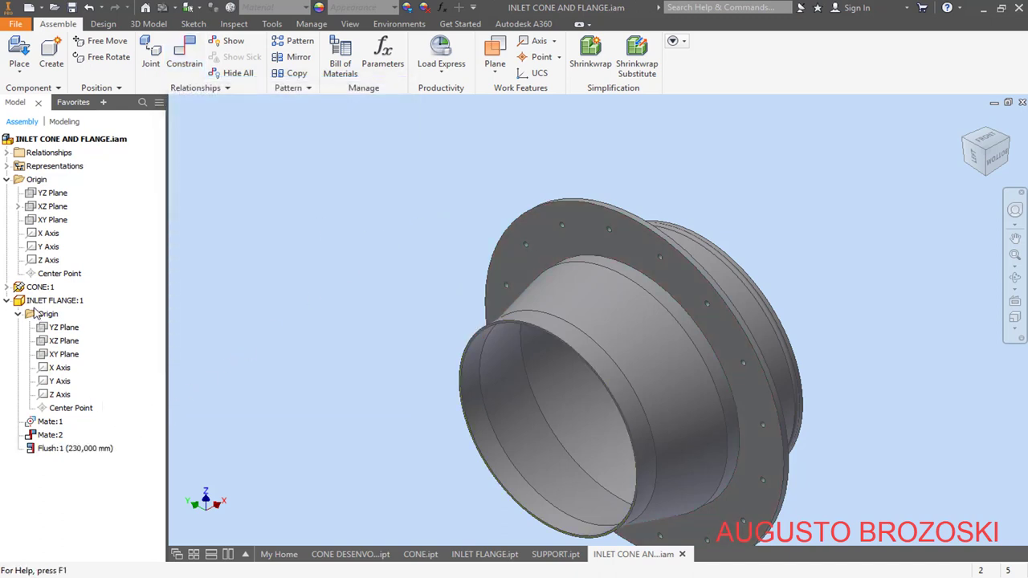
# - Open the flange's axis mate for editing to review its settings, and close it without changes
pyautogui.click(51, 426)
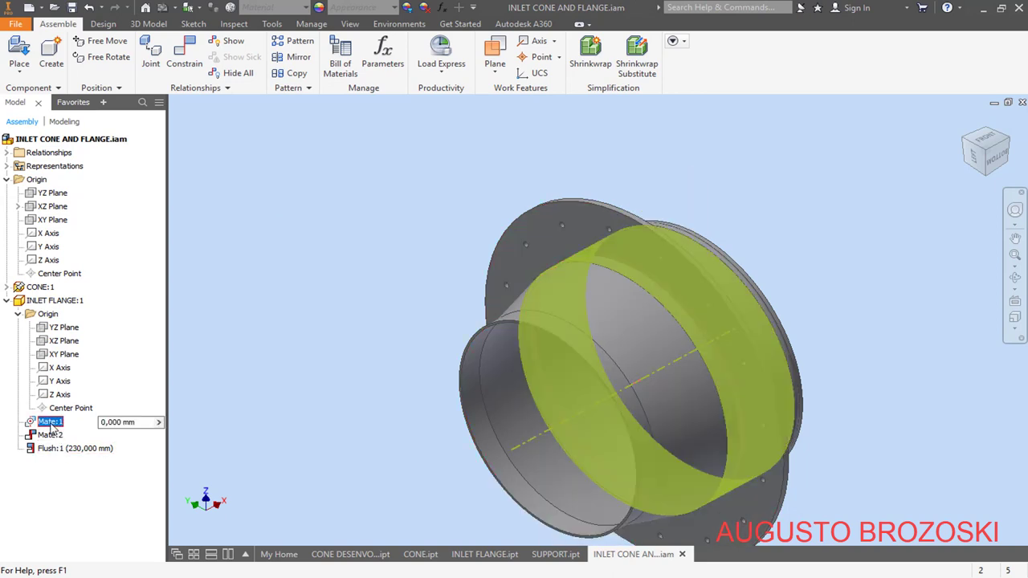
pyautogui.rightClick(51, 425)
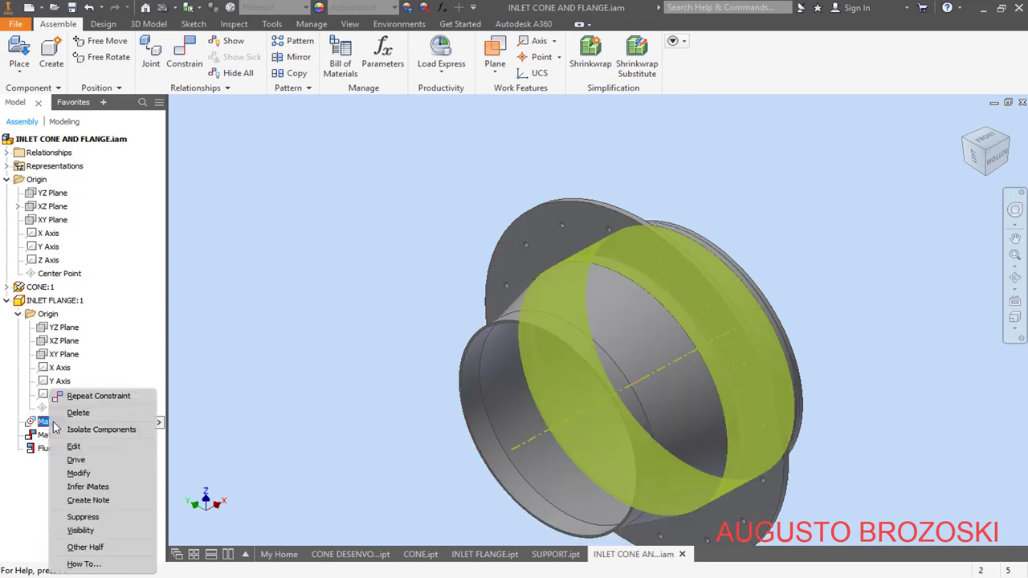
pyautogui.click(84, 447)
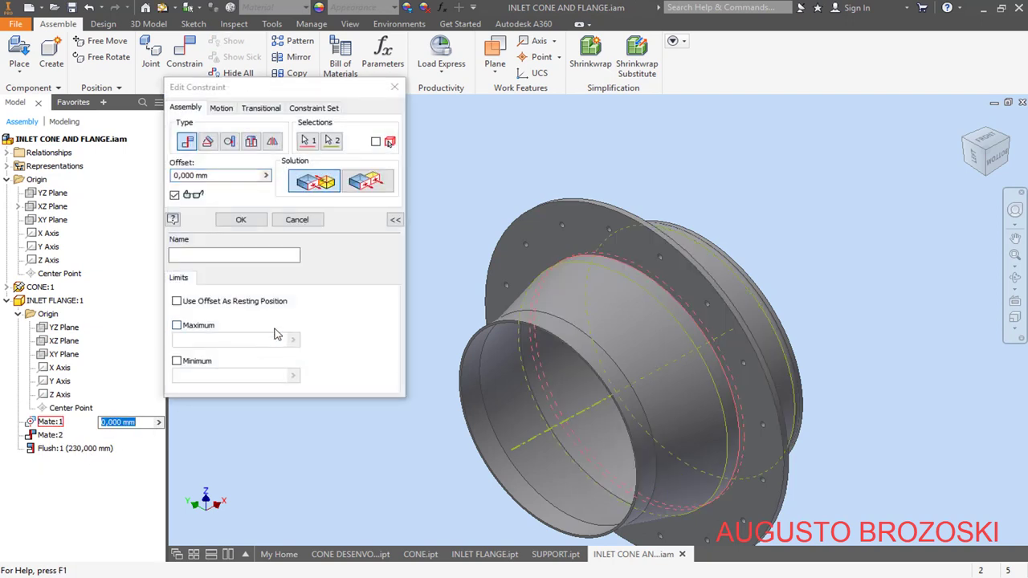
pyautogui.click(394, 87)
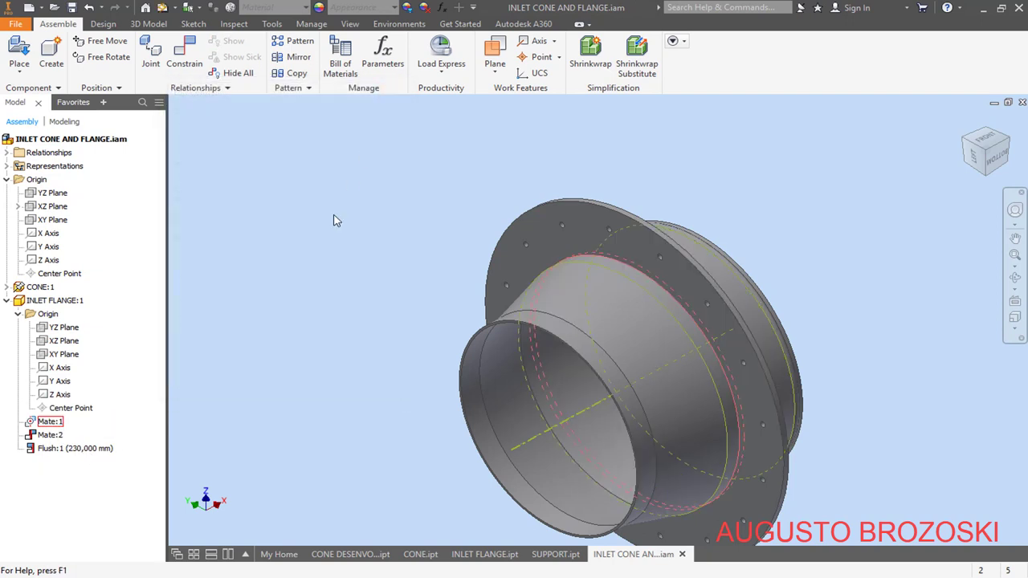
# - Collapse the flange and assembly origin listings, return to the home view and save the assembly
pyautogui.click(7, 301)
pyautogui.click(7, 180)
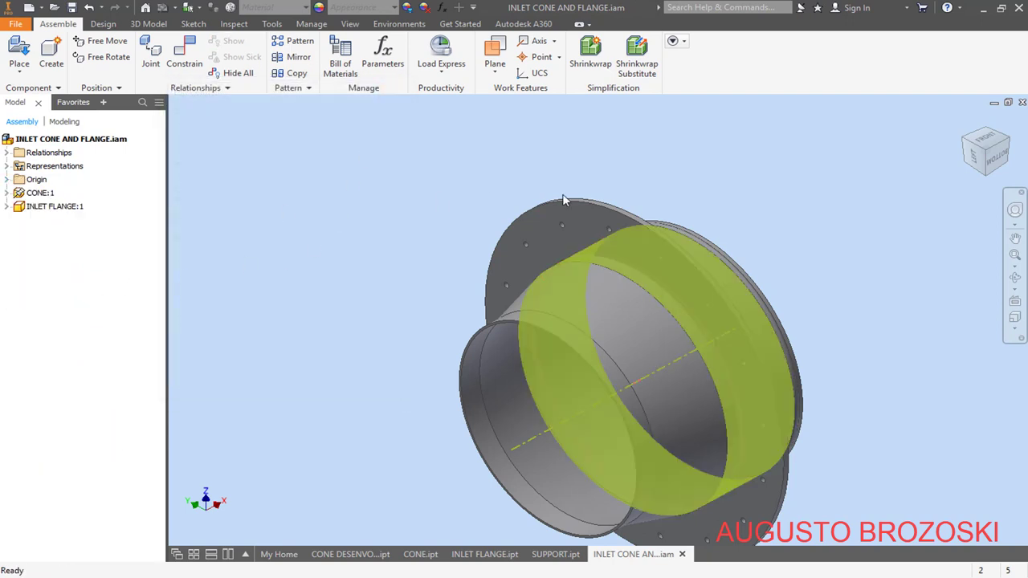
pyautogui.click(856, 207)
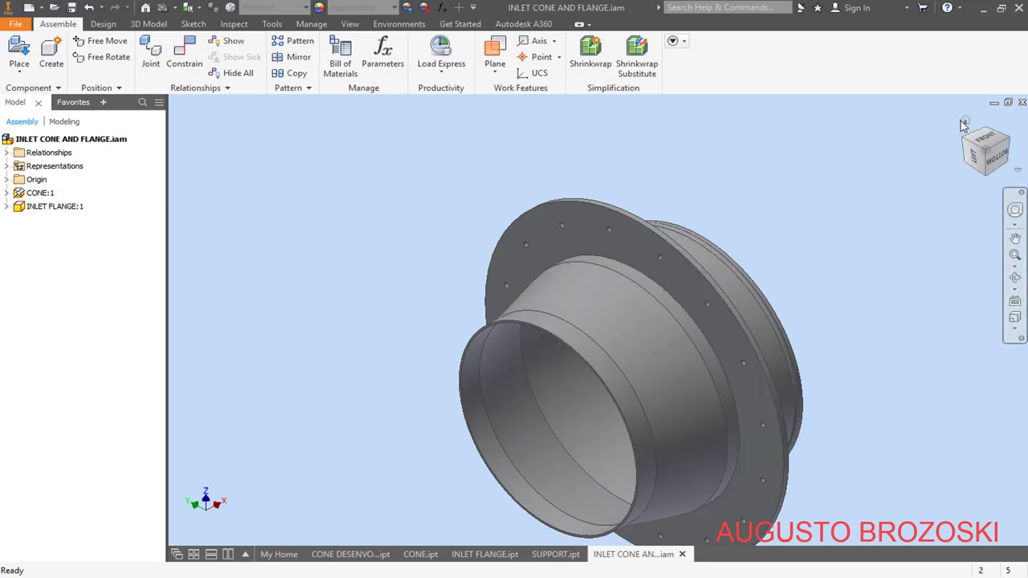
pyautogui.click(966, 123)
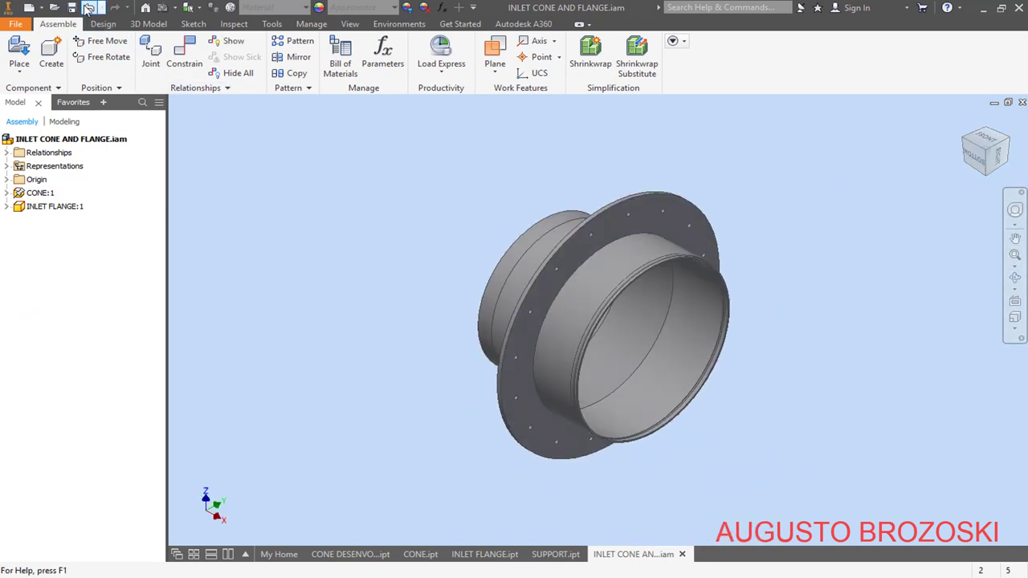
pyautogui.click(71, 7)
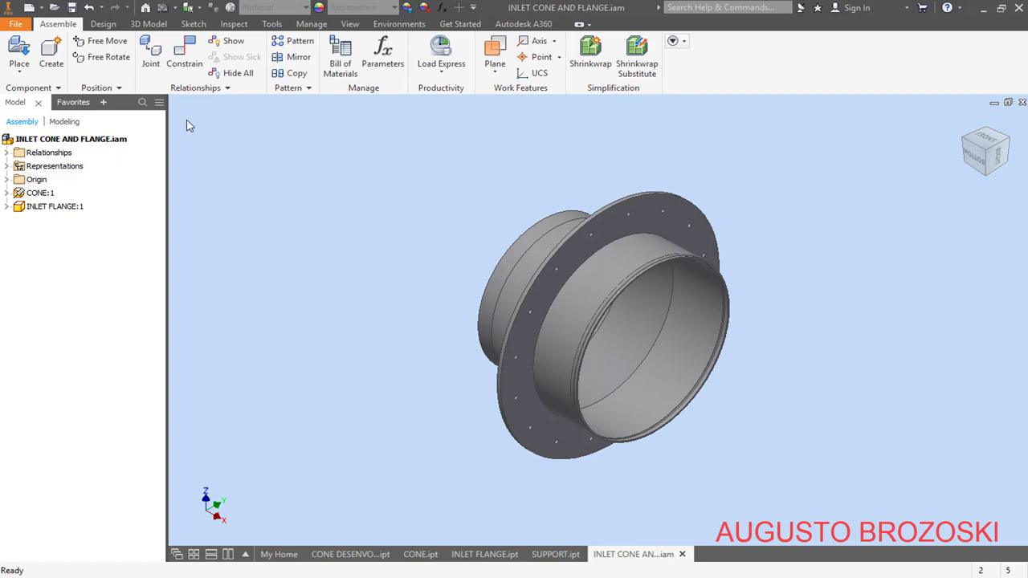
# - Consult Section A-A, the isometric view and the parts list in the PDF drawing for the supports, and return to the Inventor assembly
pyautogui.hotkey('alt', 'Tab')
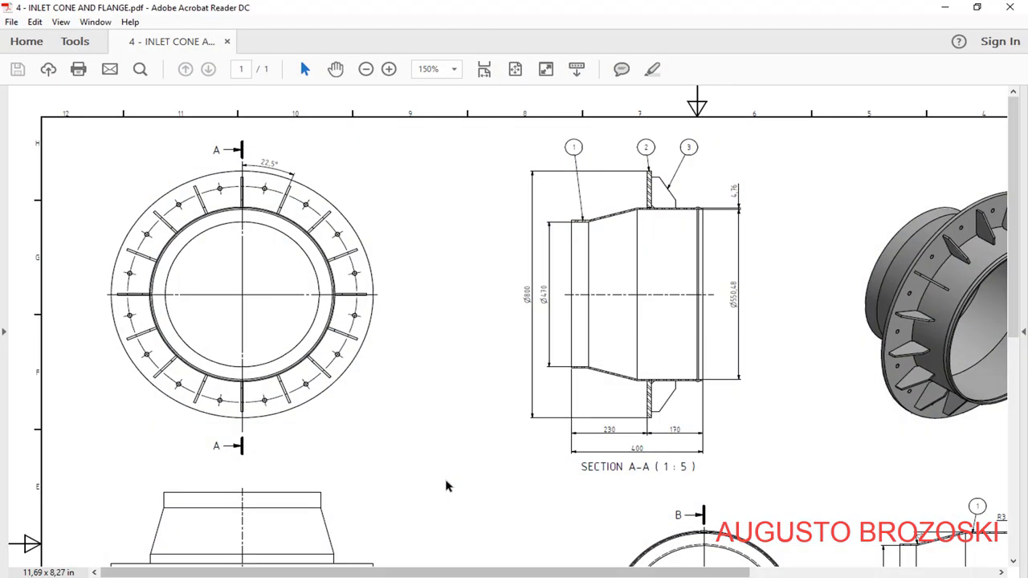
pyautogui.hscroll(5, 710, 482)
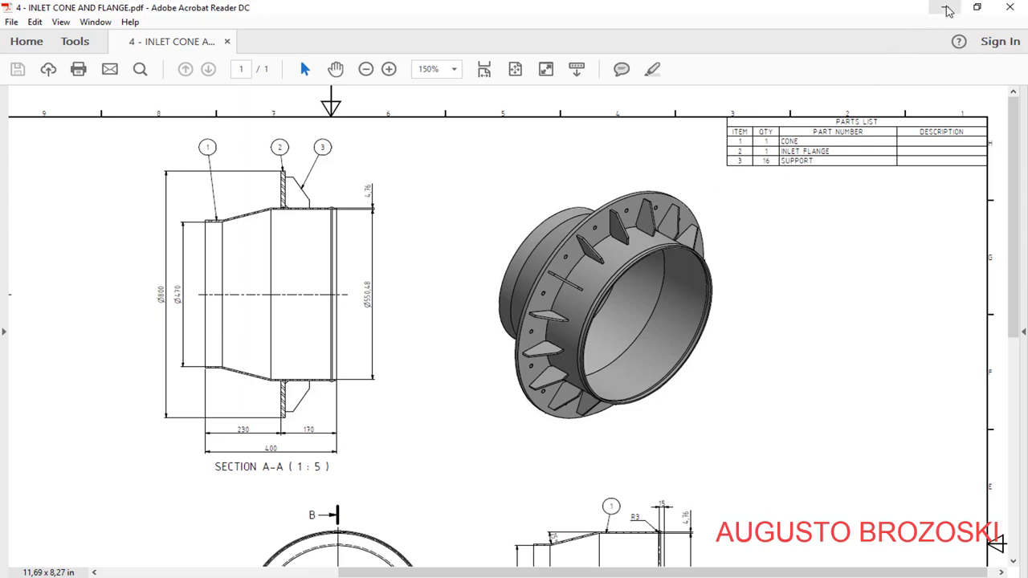
pyautogui.click(944, 8)
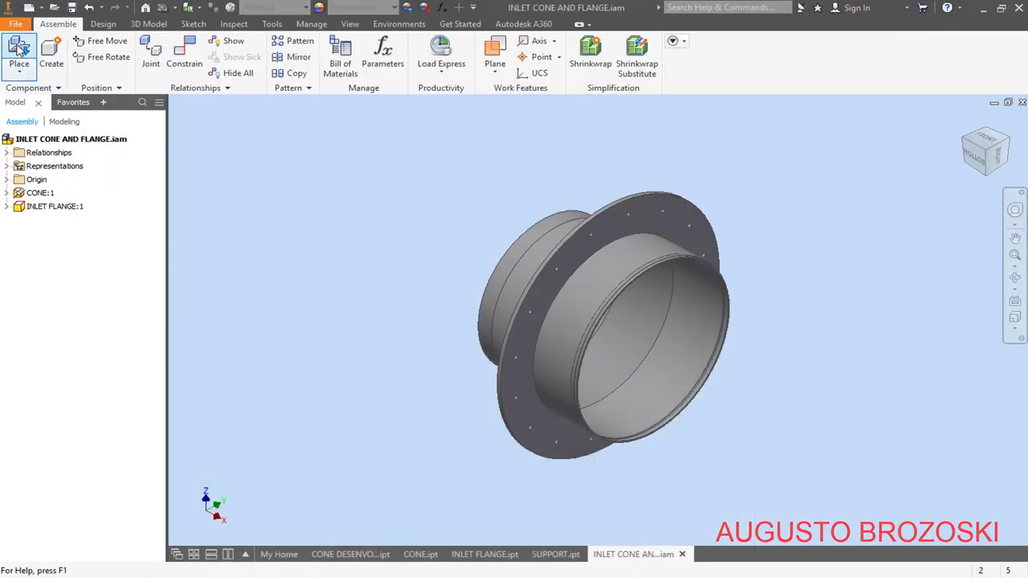
# - Place one instance of SUPPORT.ipt in the assembly beside the flange
pyautogui.click(20, 49)
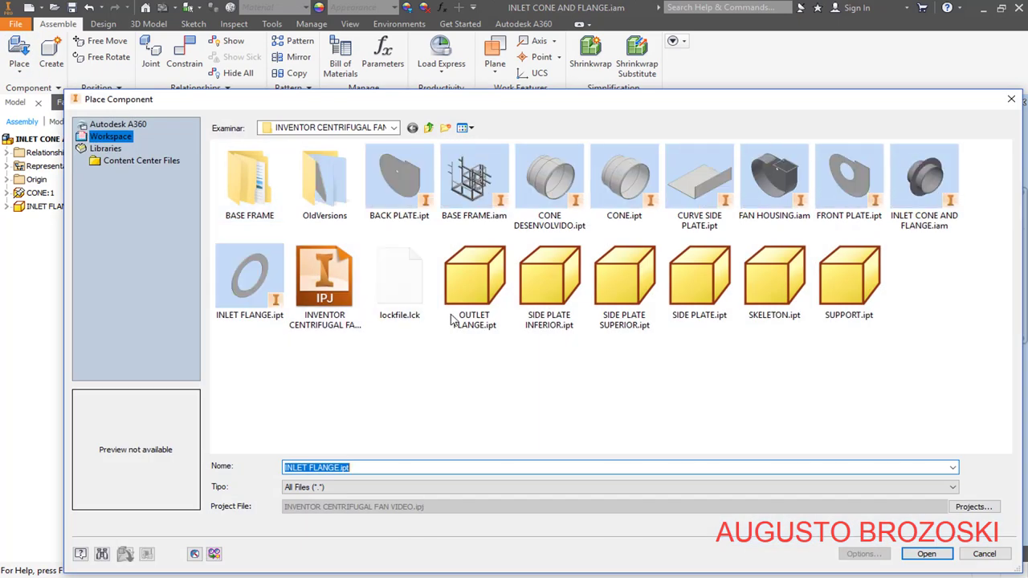
pyautogui.click(841, 281)
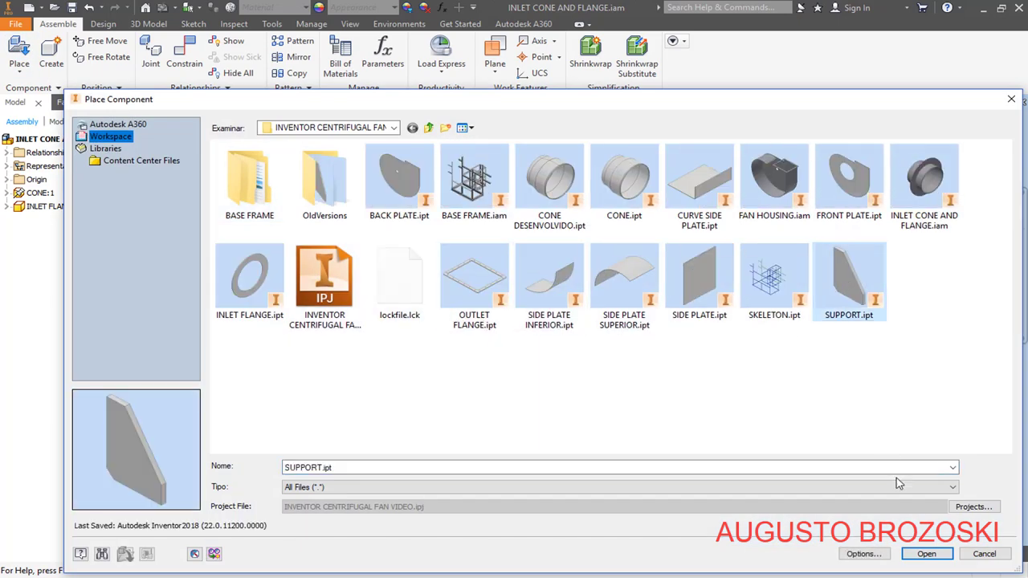
pyautogui.click(927, 554)
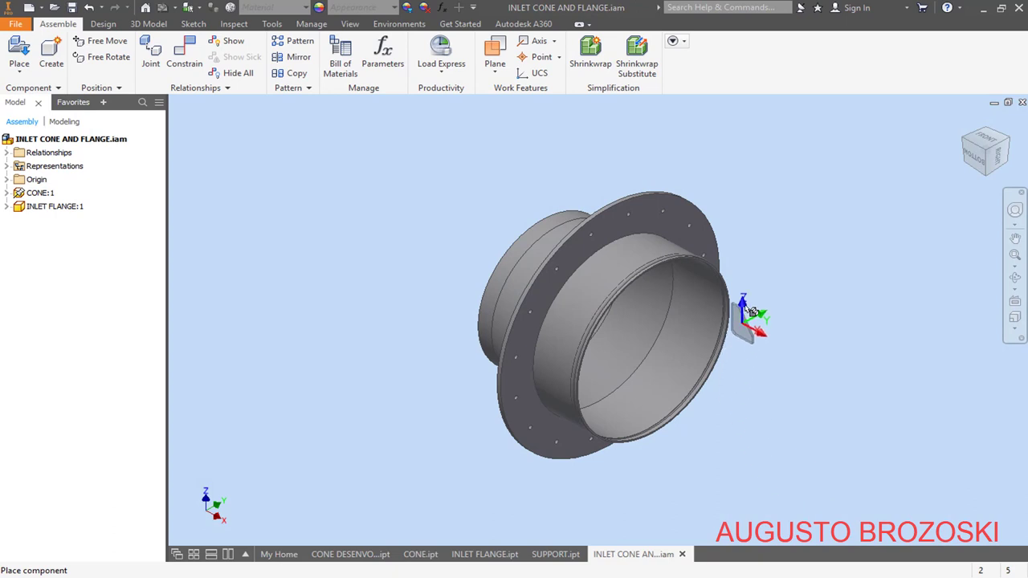
pyautogui.click(743, 215)
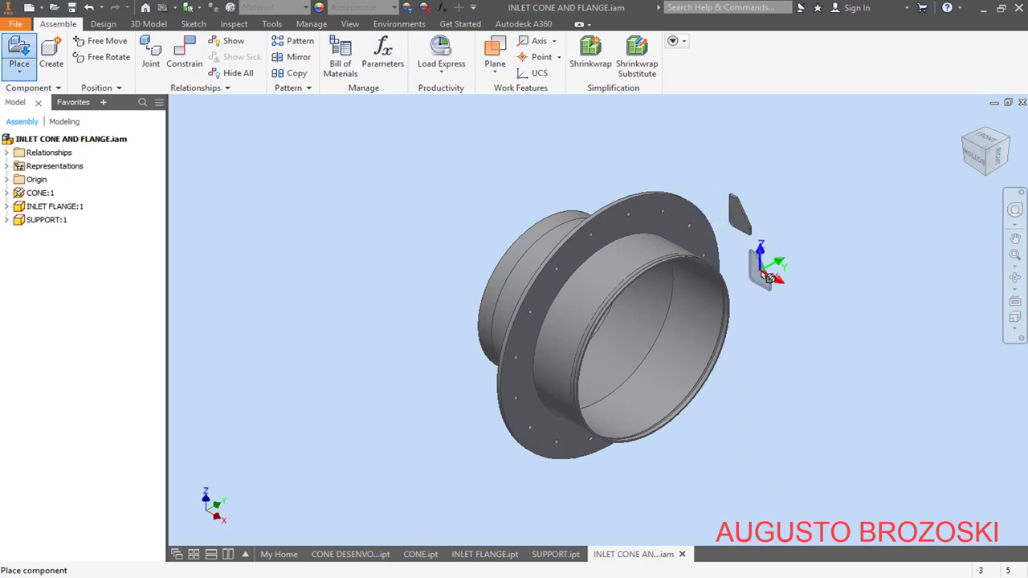
pyautogui.press('Escape')
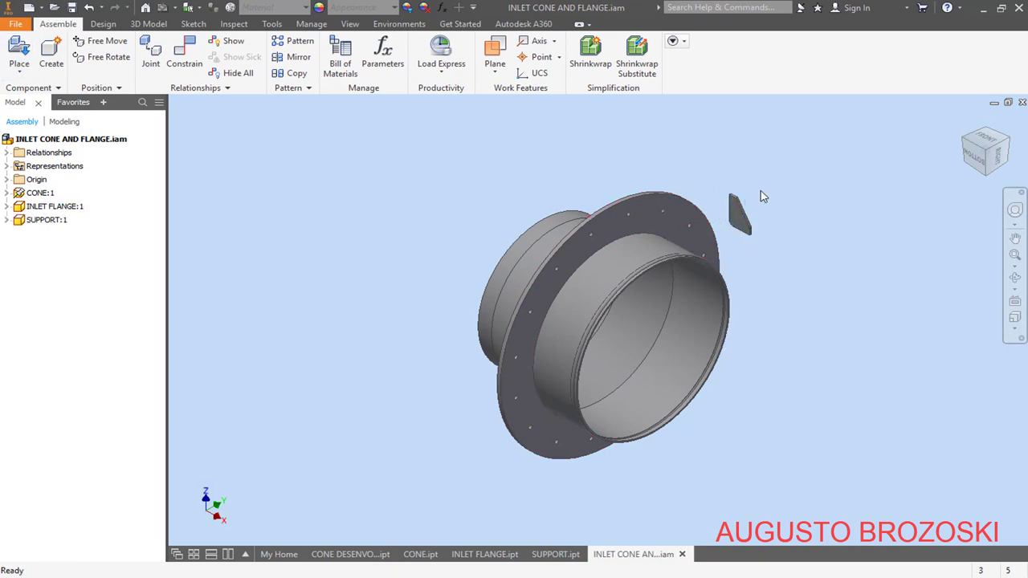
# - Mate the support's long narrow back face to the flange face on the cone's large-end side with a 0 mm offset
pyautogui.click(963, 141)
pyautogui.click(964, 142)
pyautogui.scroll(6, 546, 207)
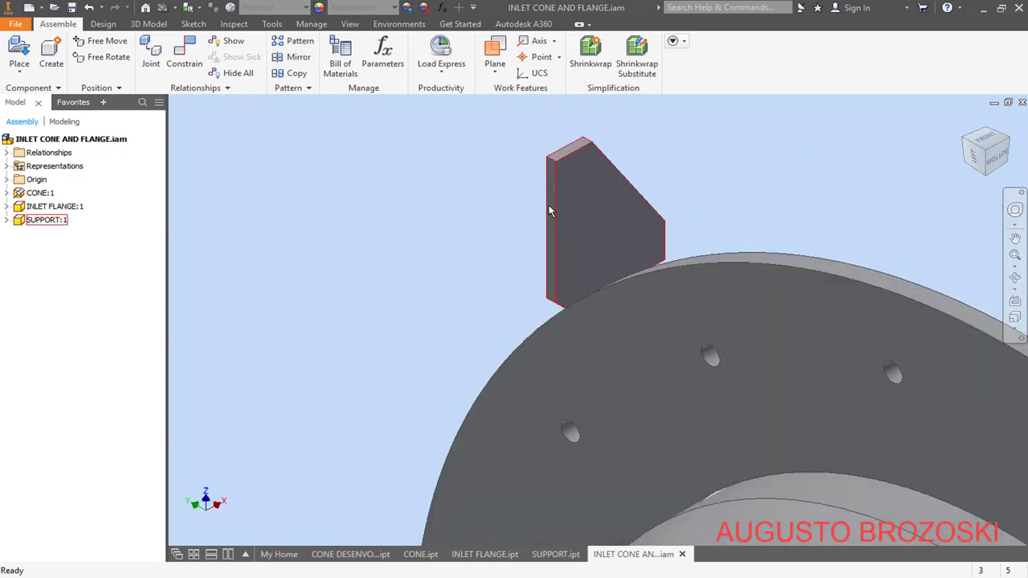
pyautogui.click(180, 68)
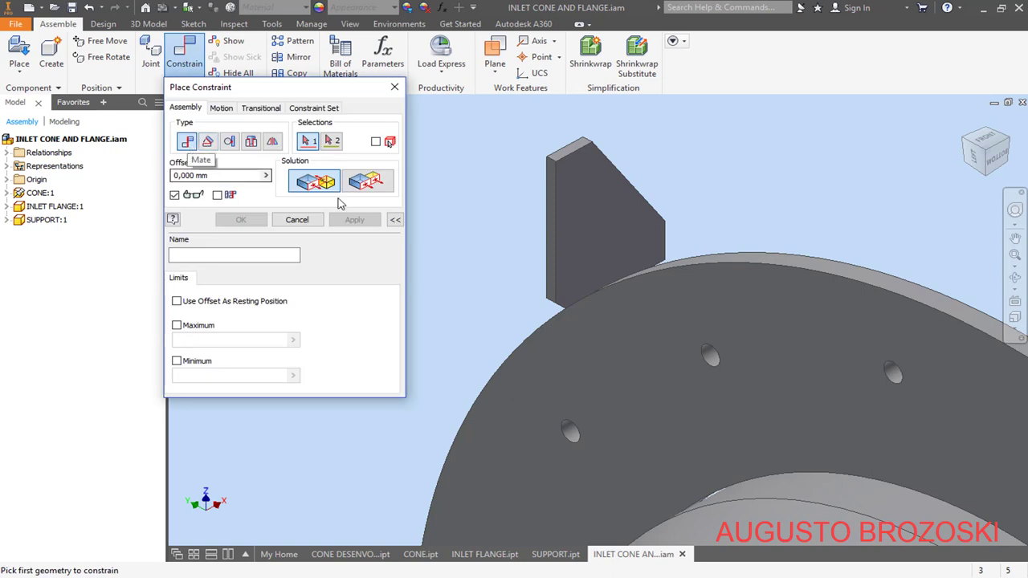
pyautogui.scroll(5, 571, 243)
pyautogui.click(571, 240)
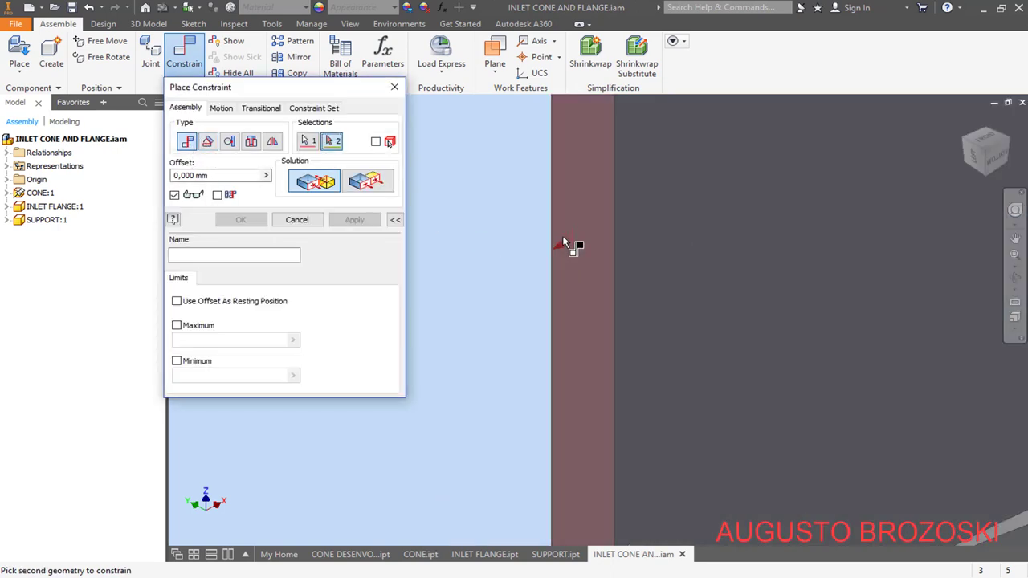
pyautogui.scroll(-5, 565, 244)
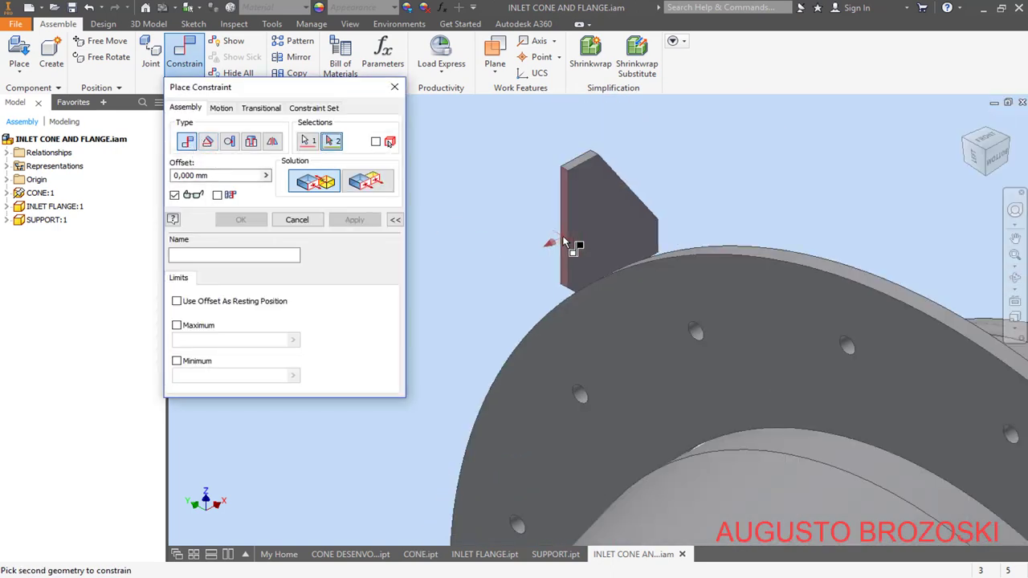
pyautogui.click(1011, 146)
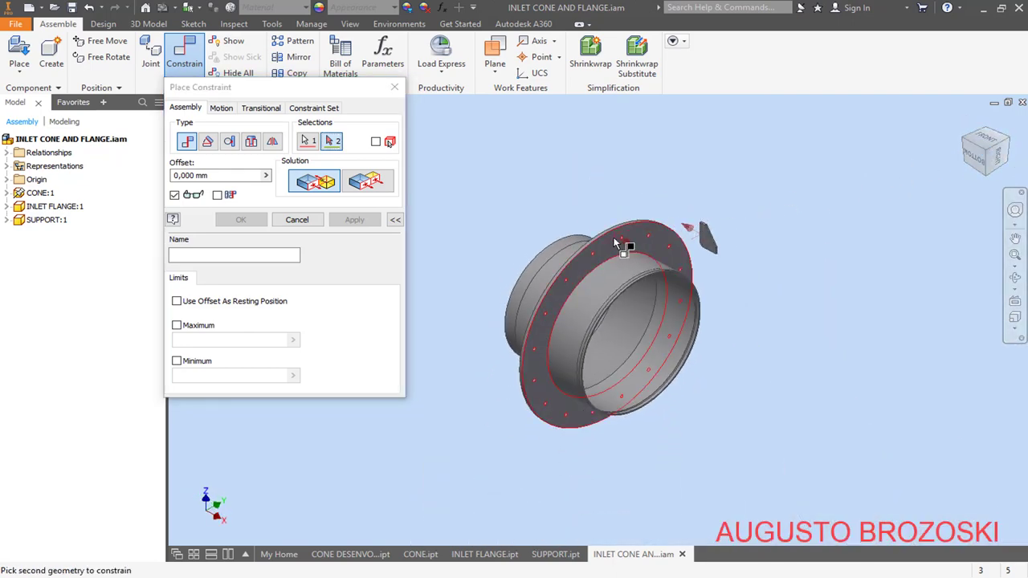
pyautogui.click(613, 243)
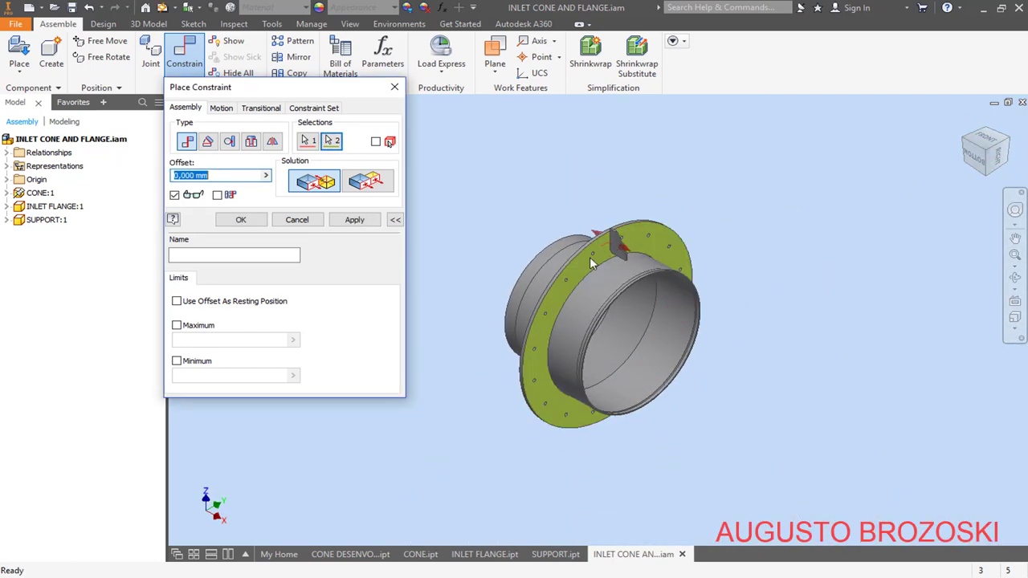
pyautogui.scroll(3, 604, 245)
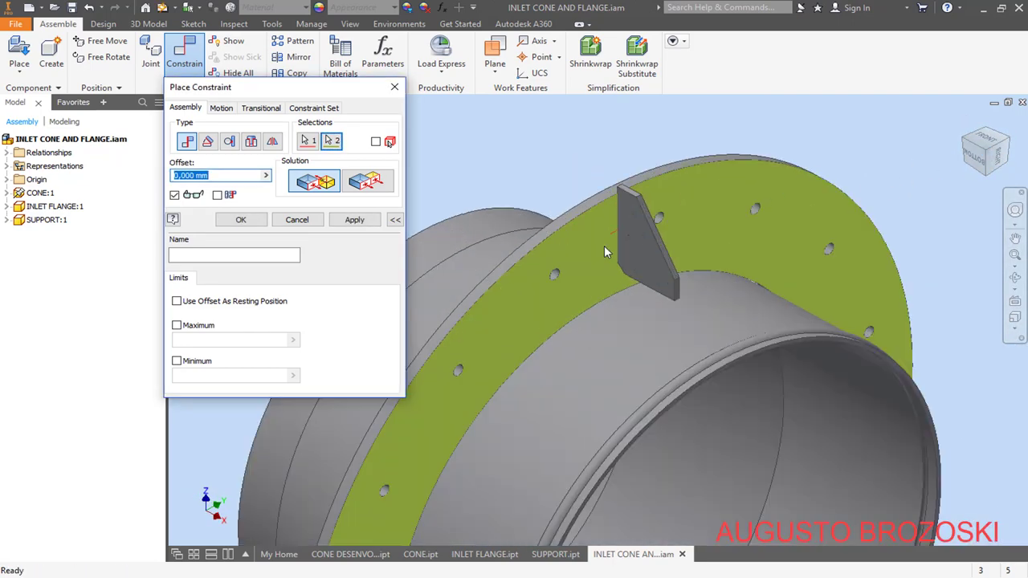
pyautogui.click(356, 220)
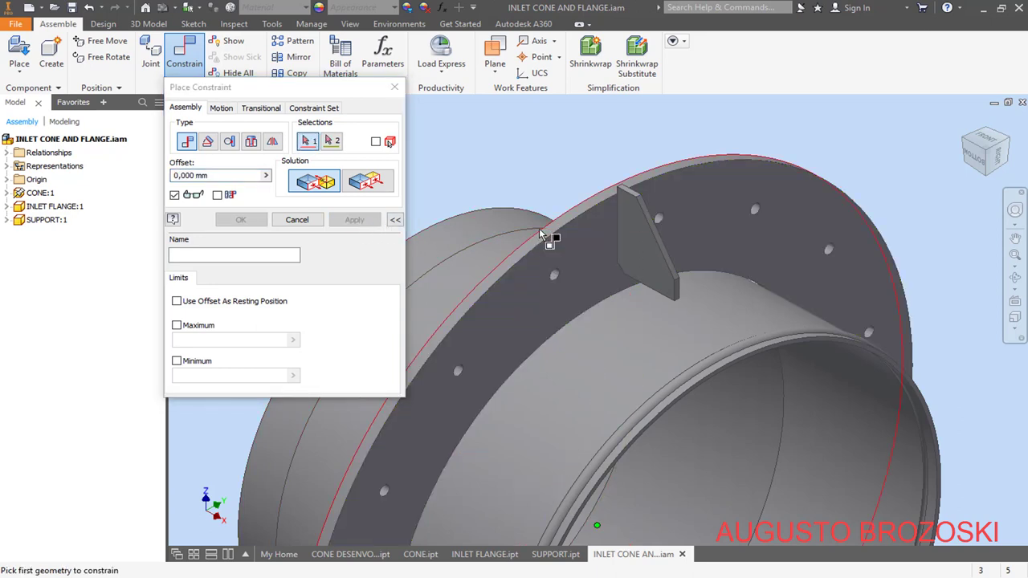
# - Constrain the support's XZ origin plane flush with the assembly's XZ plane, using a 0 mm offset
pyautogui.click(8, 220)
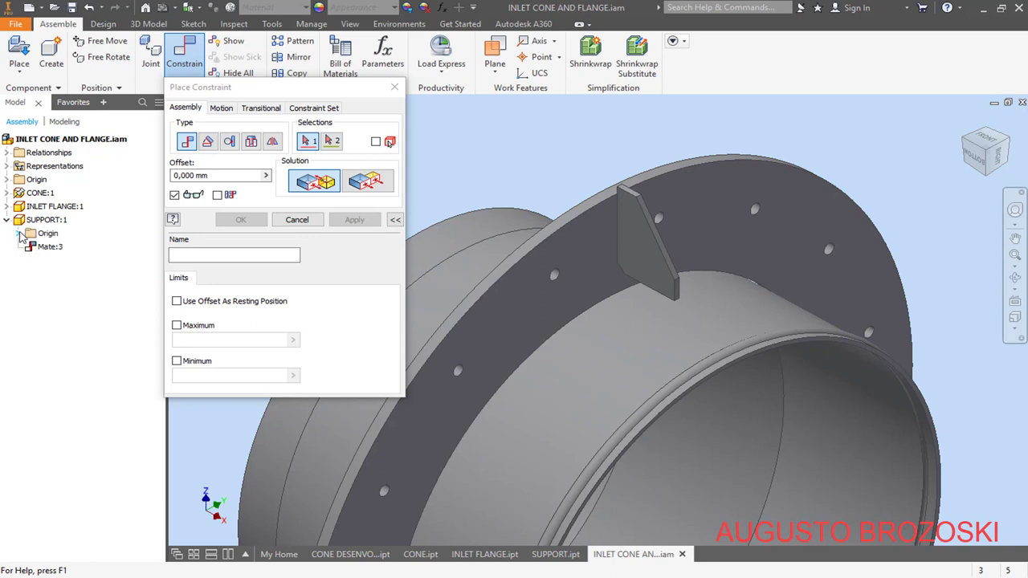
pyautogui.click(19, 234)
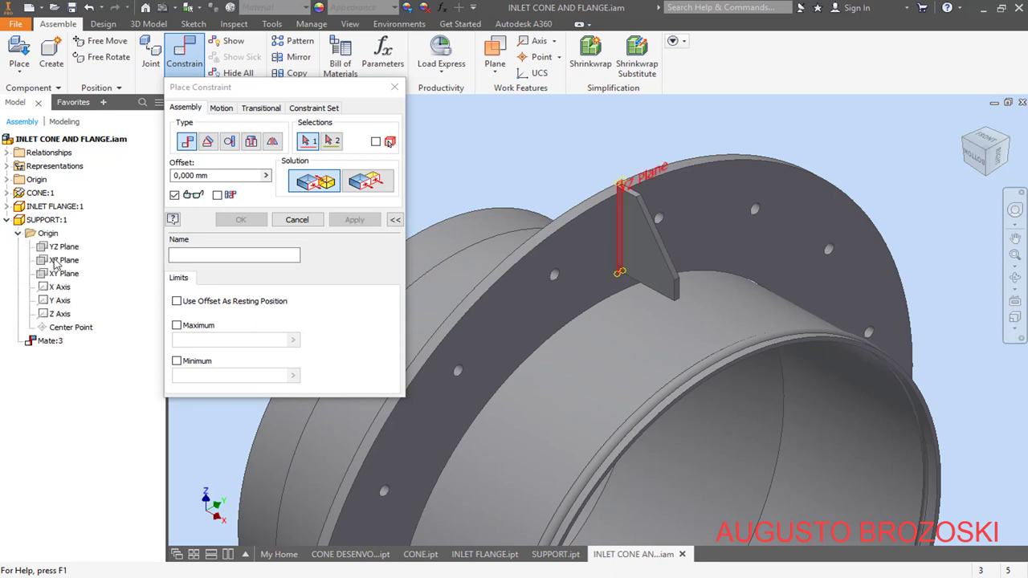
pyautogui.scroll(-5, 584, 195)
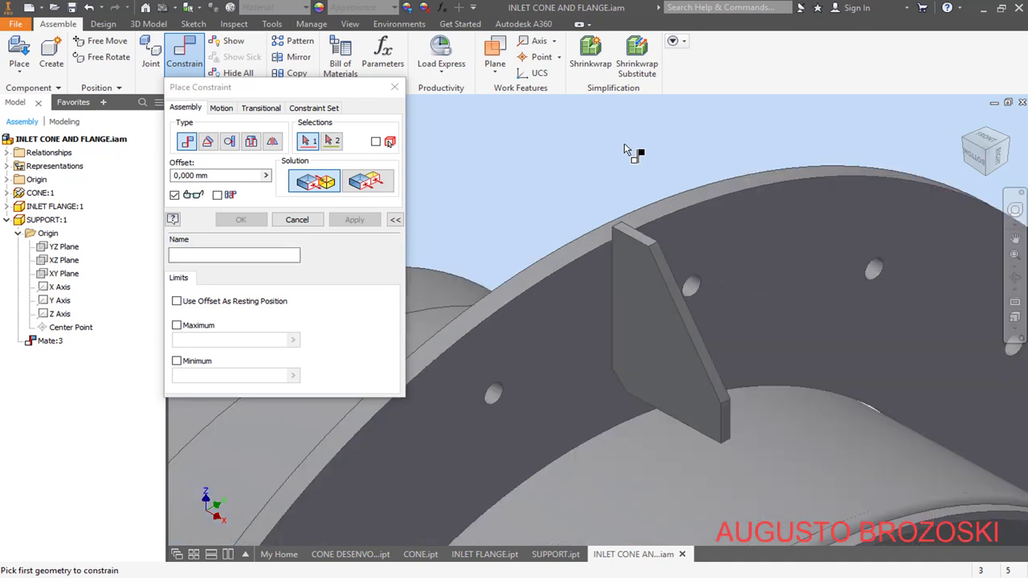
pyautogui.click(64, 260)
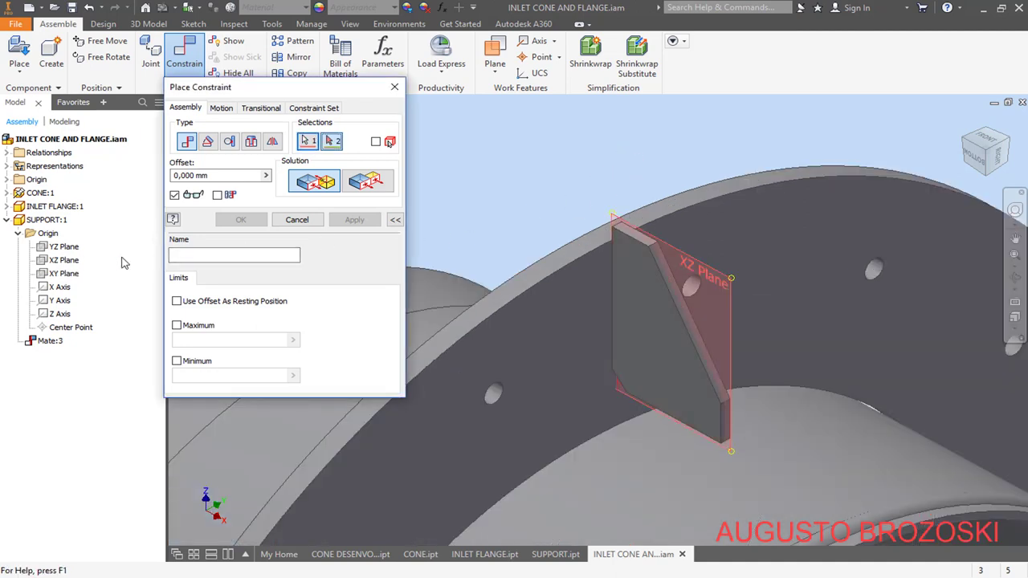
pyautogui.scroll(5, 610, 172)
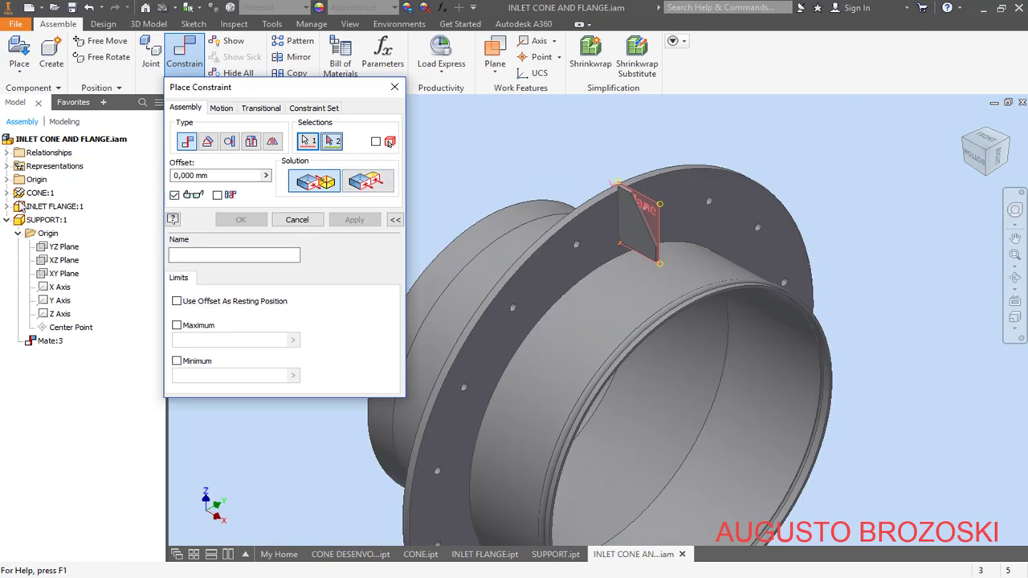
pyautogui.click(9, 180)
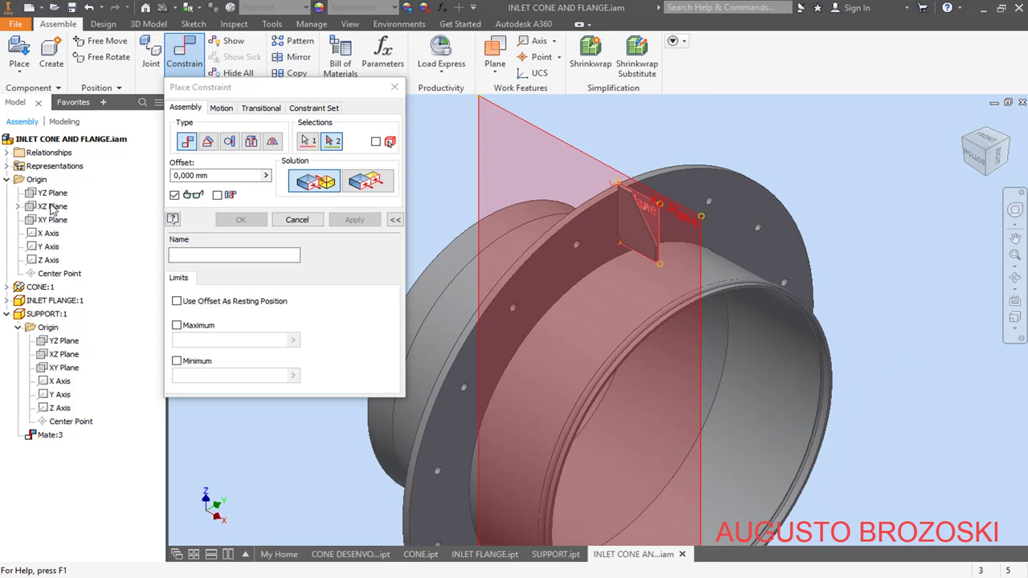
pyautogui.click(53, 207)
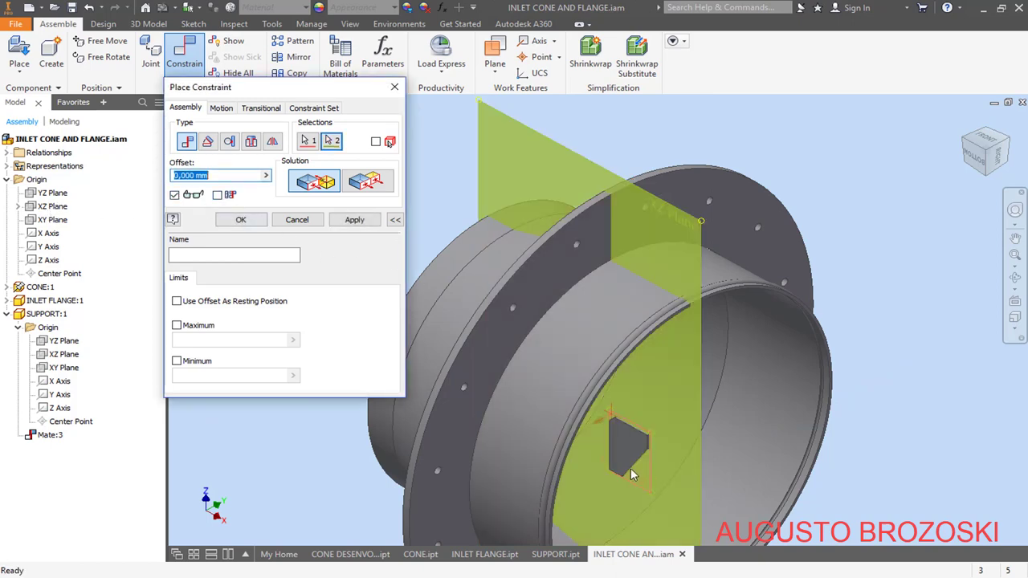
pyautogui.scroll(5, 631, 468)
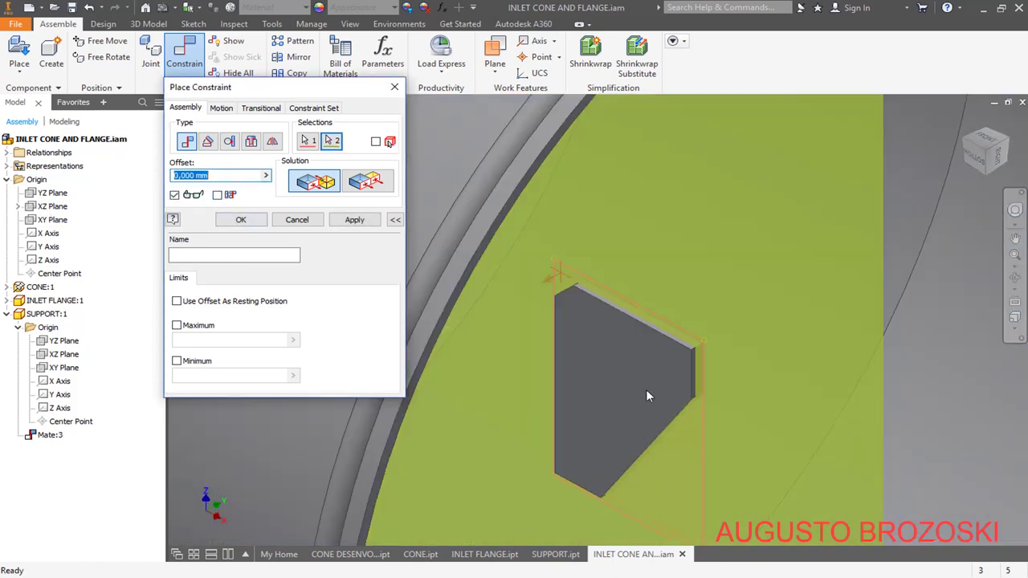
pyautogui.click(365, 184)
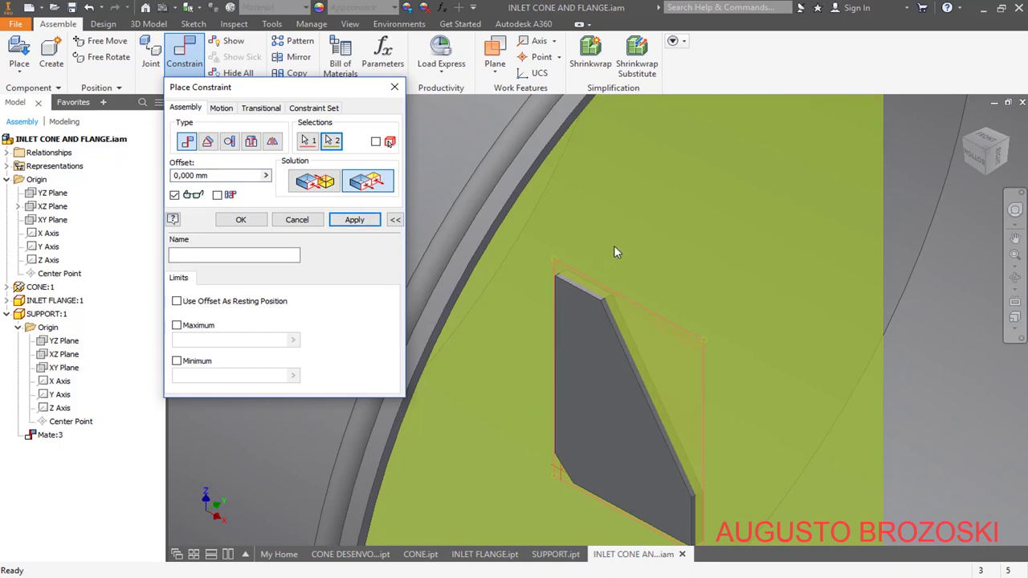
pyautogui.click(369, 225)
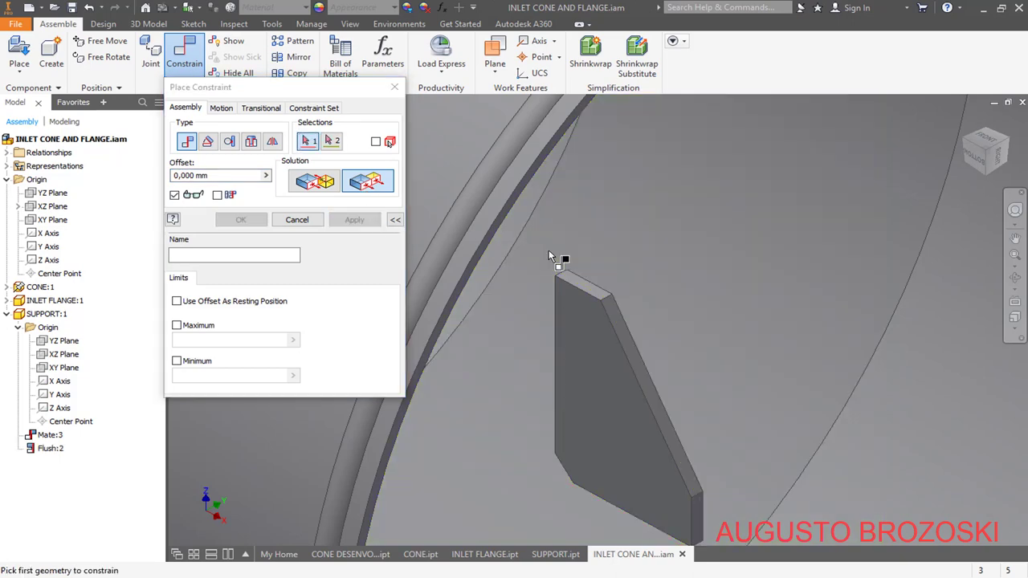
# - Add an outside tangent constraint with 0 mm offset between the support's narrow lower face and the cone's outer cylindrical surface at the large end
pyautogui.scroll(6, 576, 255)
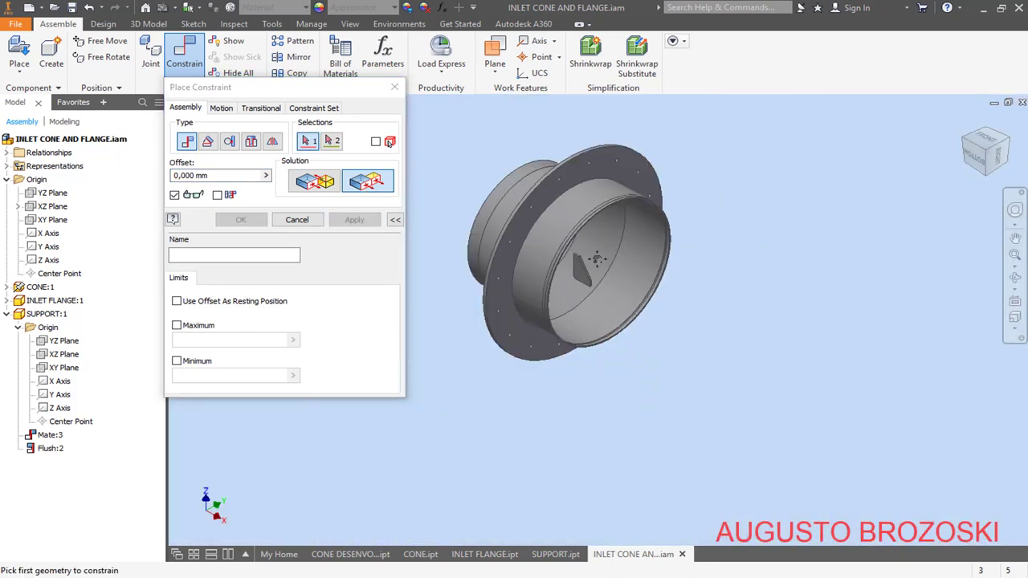
pyautogui.moveTo(597, 262); pyautogui.dragTo(592, 292, button='middle')
pyautogui.scroll(-8, 592, 291)
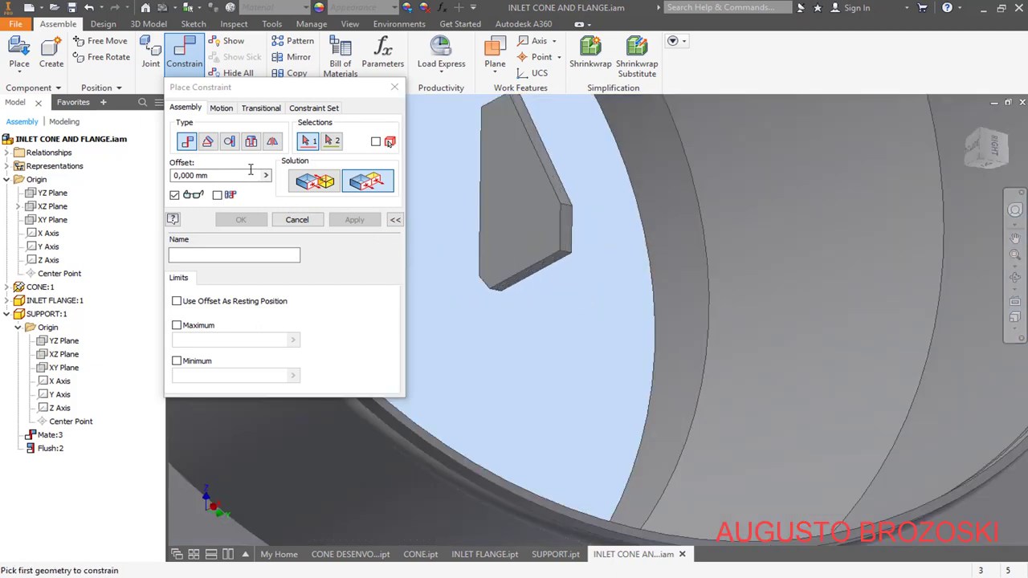
pyautogui.click(230, 142)
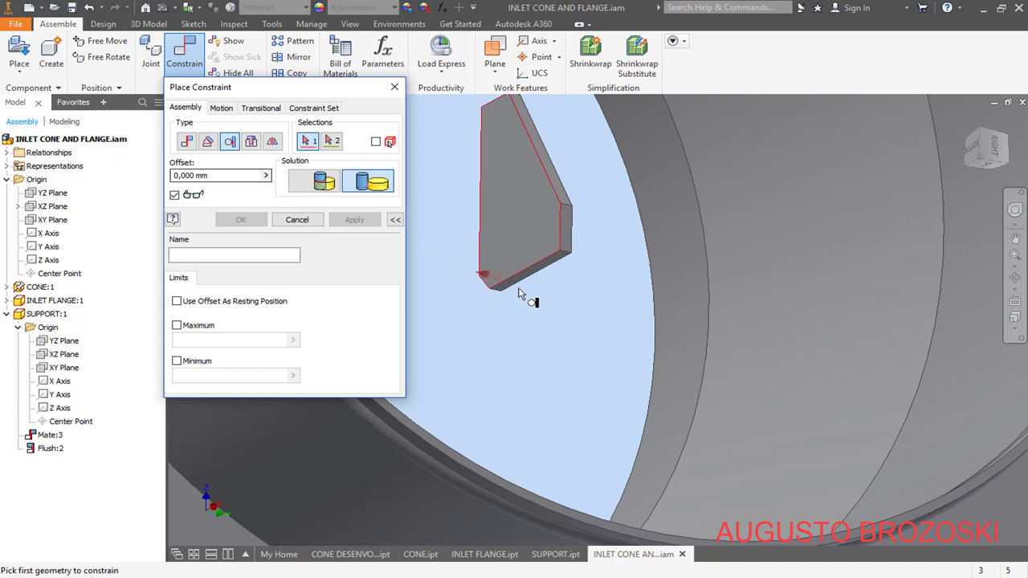
pyautogui.scroll(-5, 528, 282)
pyautogui.click(527, 241)
pyautogui.scroll(3, 545, 275)
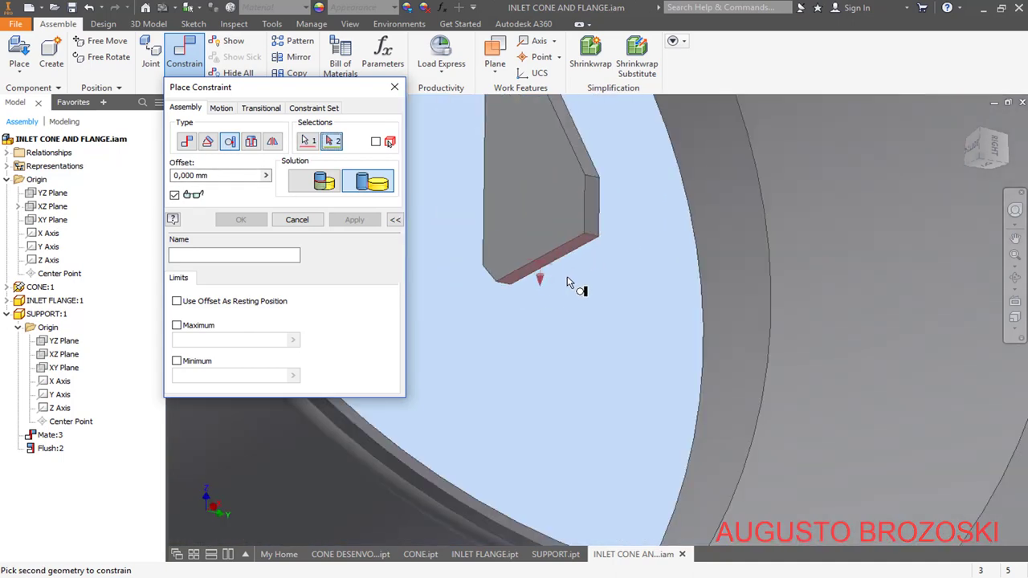
pyautogui.click(965, 123)
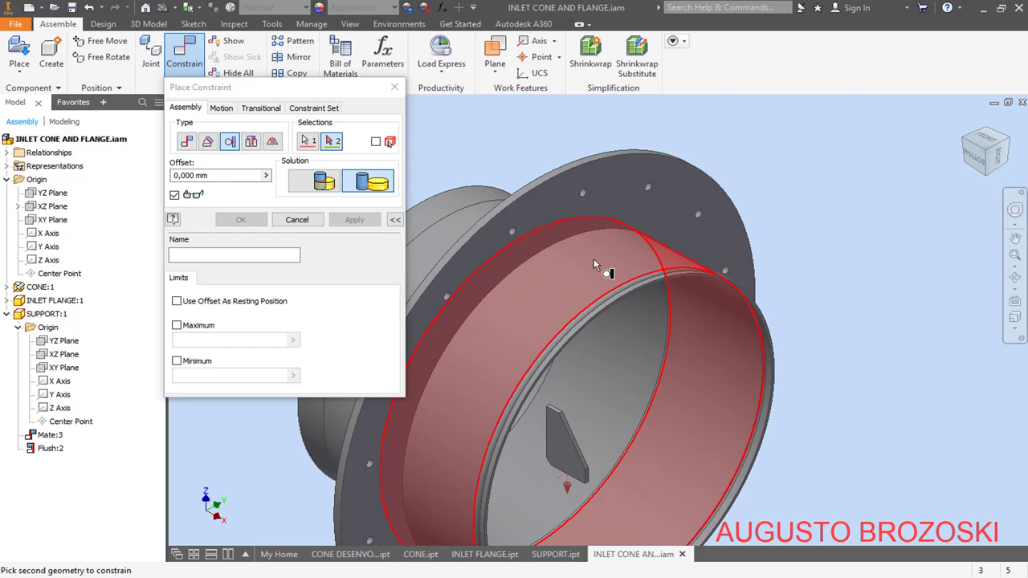
pyautogui.click(589, 259)
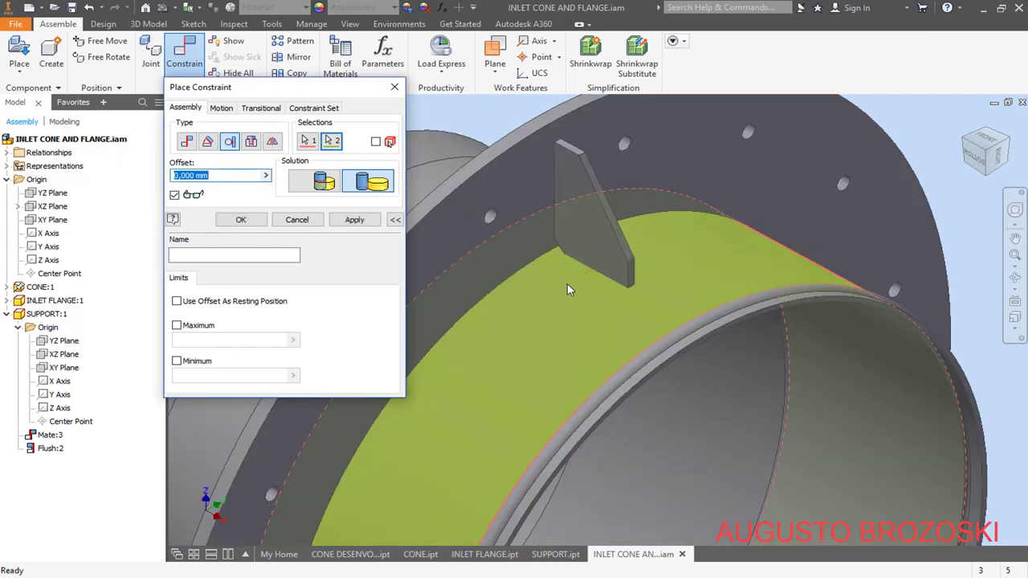
pyautogui.scroll(-2, 562, 265)
pyautogui.click(355, 222)
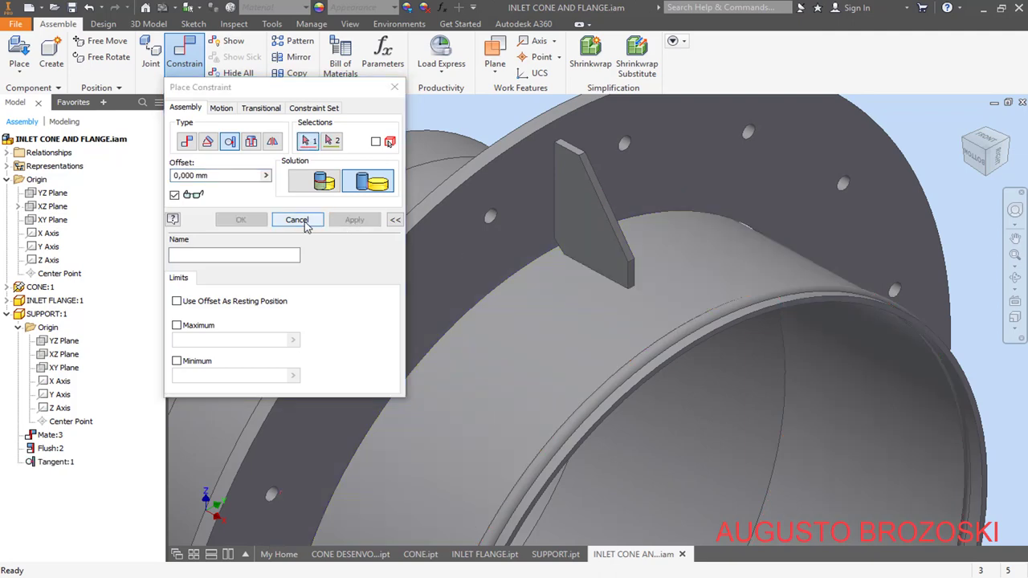
pyautogui.click(296, 219)
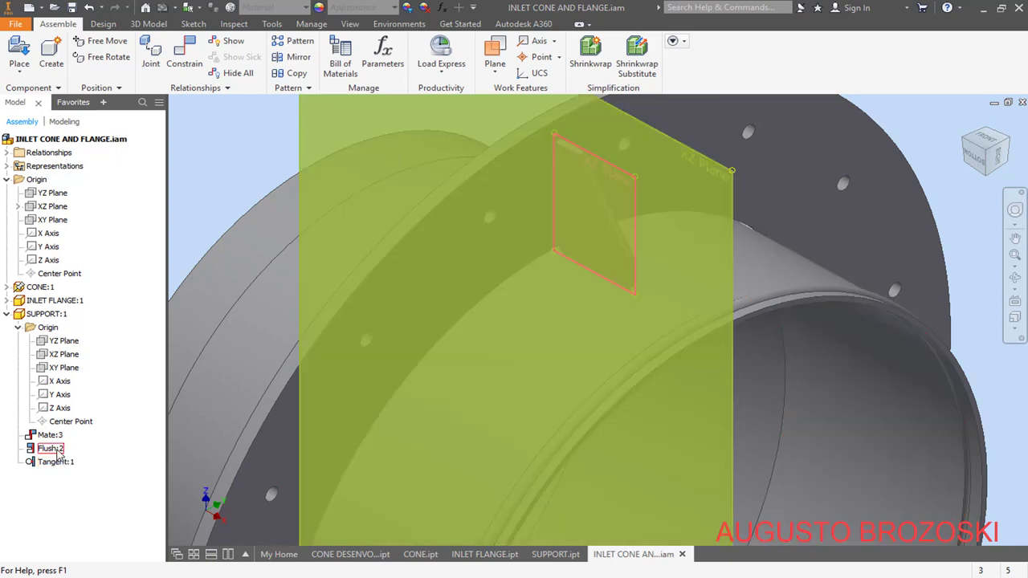
# - Collapse the support and assembly origin listings, return to the home view and save the assembly
pyautogui.click(8, 314)
pyautogui.click(7, 179)
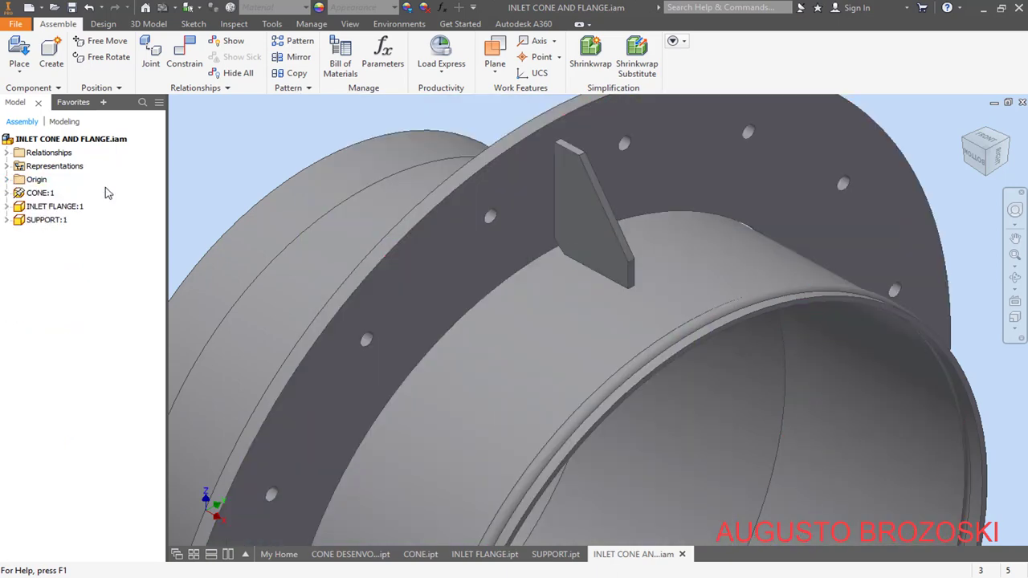
pyautogui.click(964, 120)
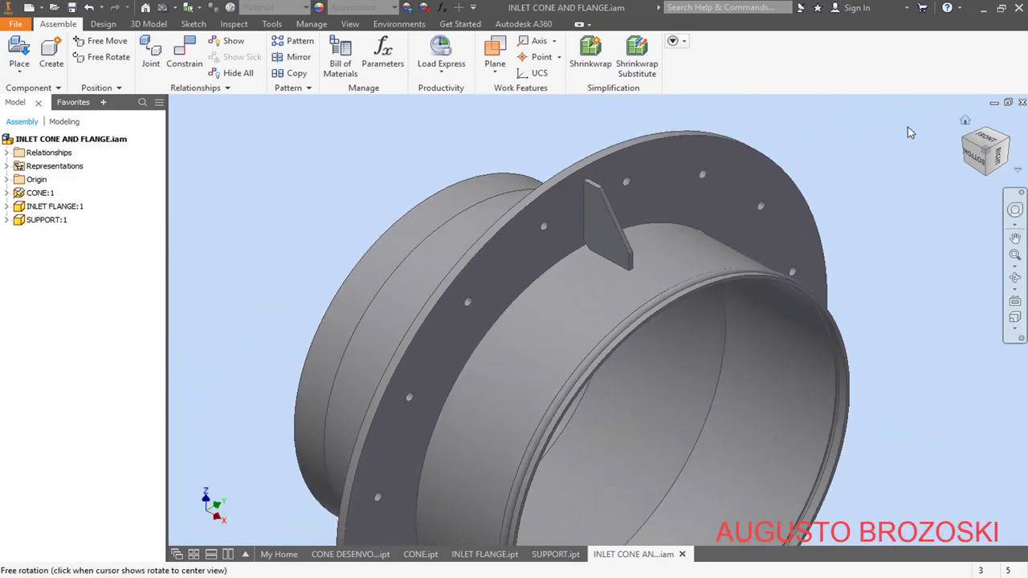
pyautogui.click(71, 7)
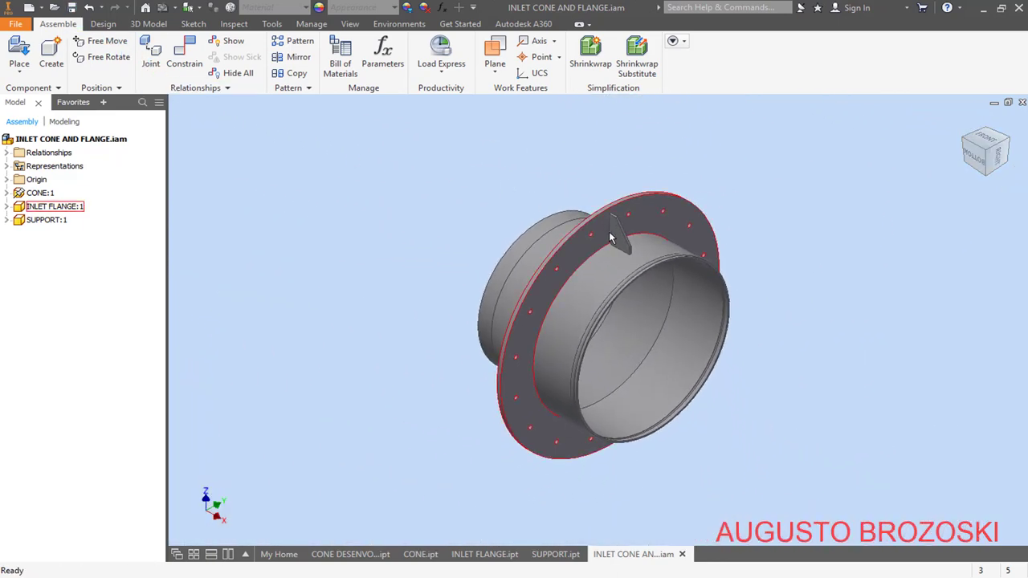
# - Set up a circular component pattern of SUPPORT:1 around the assembly's X axis
pyautogui.click(297, 42)
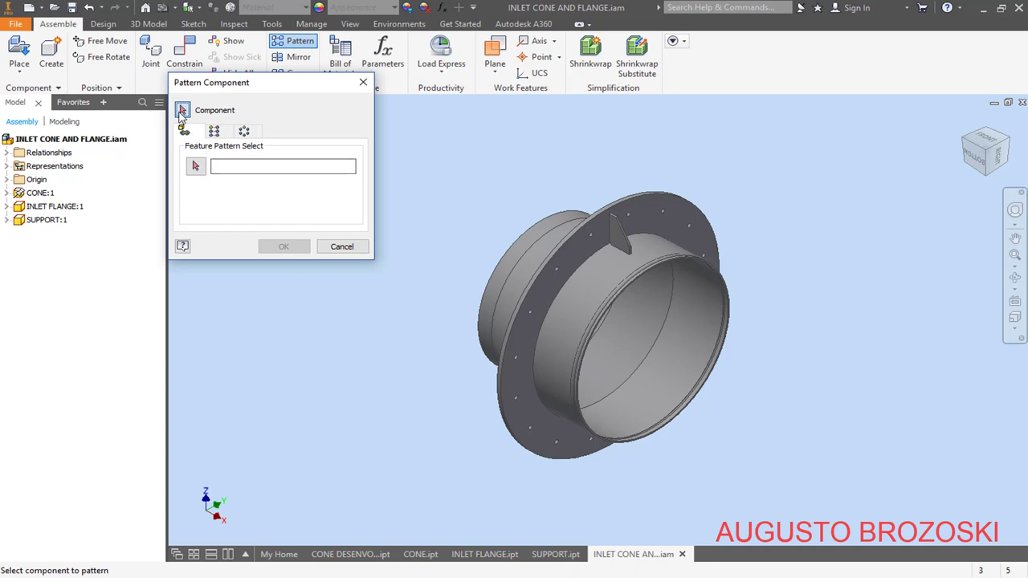
pyautogui.click(53, 224)
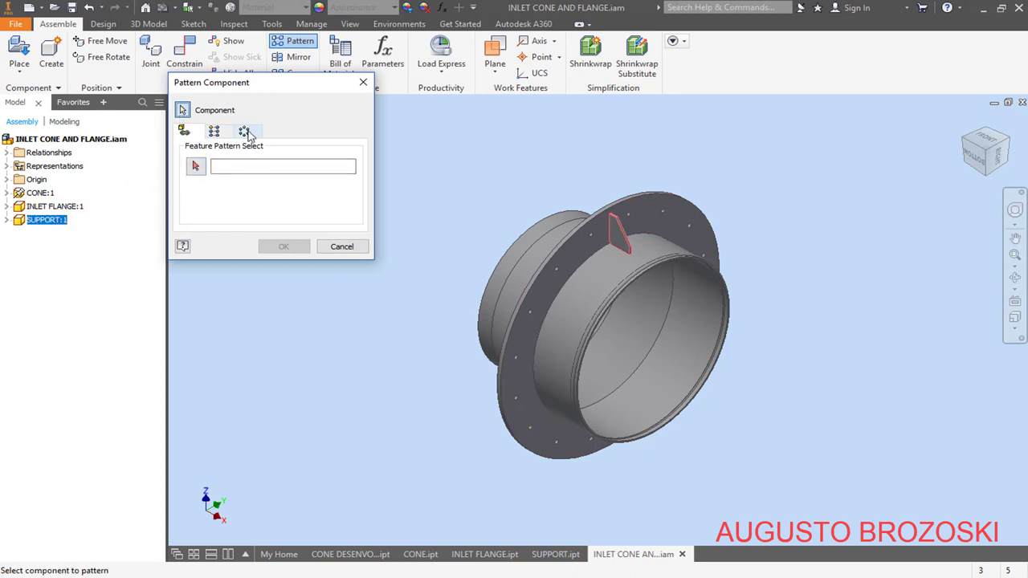
pyautogui.click(247, 134)
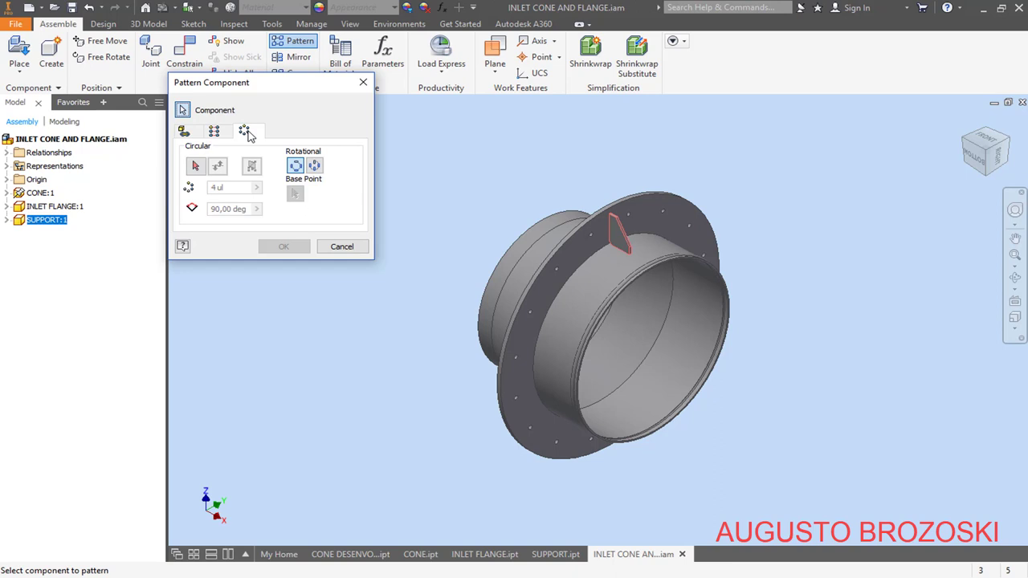
pyautogui.click(196, 167)
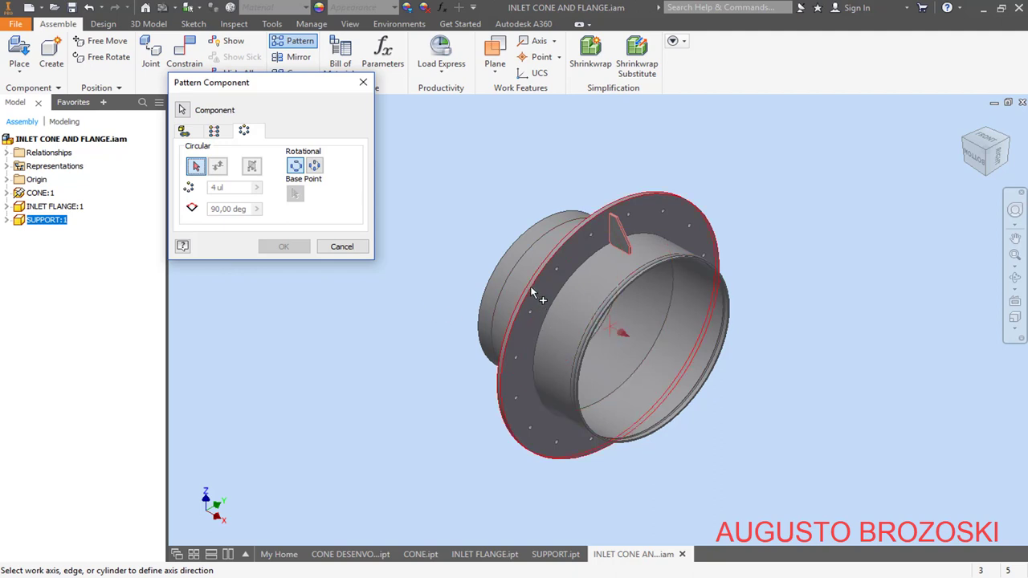
pyautogui.click(8, 179)
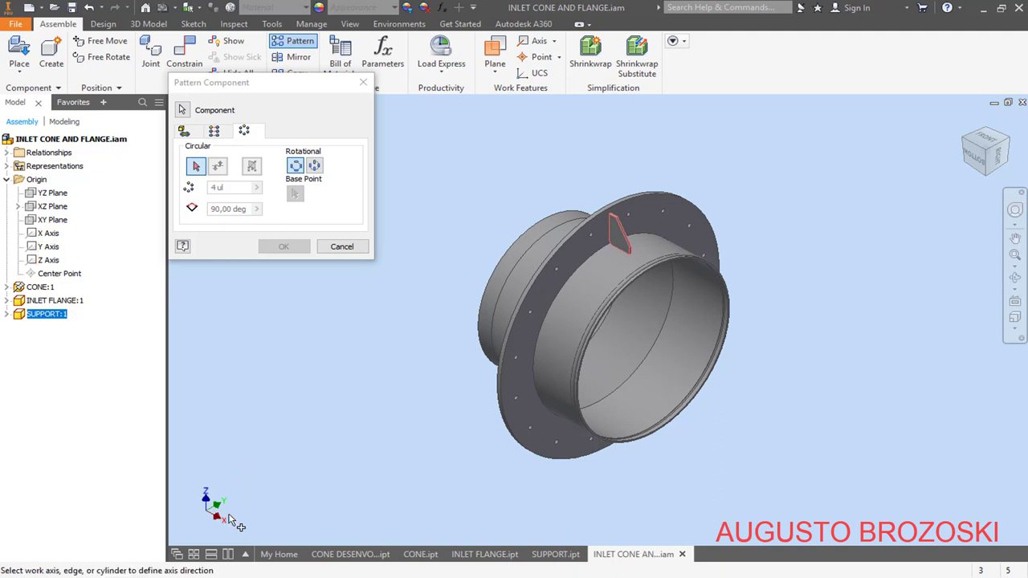
pyautogui.click(48, 234)
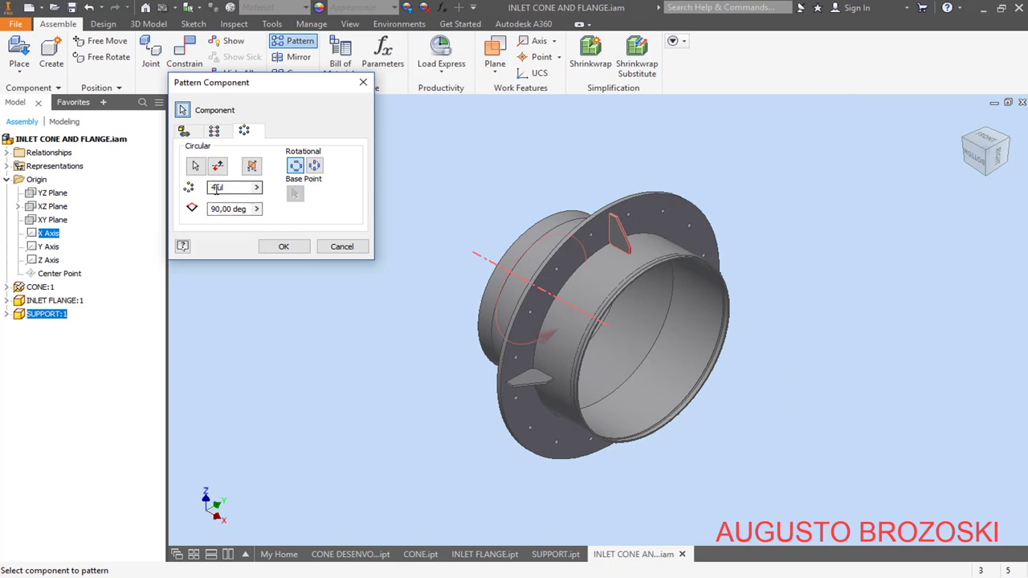
# - Set the support pattern to 16 instances with a circular angle of 360 degrees and check the preview around the flange
pyautogui.doubleClick(213, 187)
pyautogui.write('1')
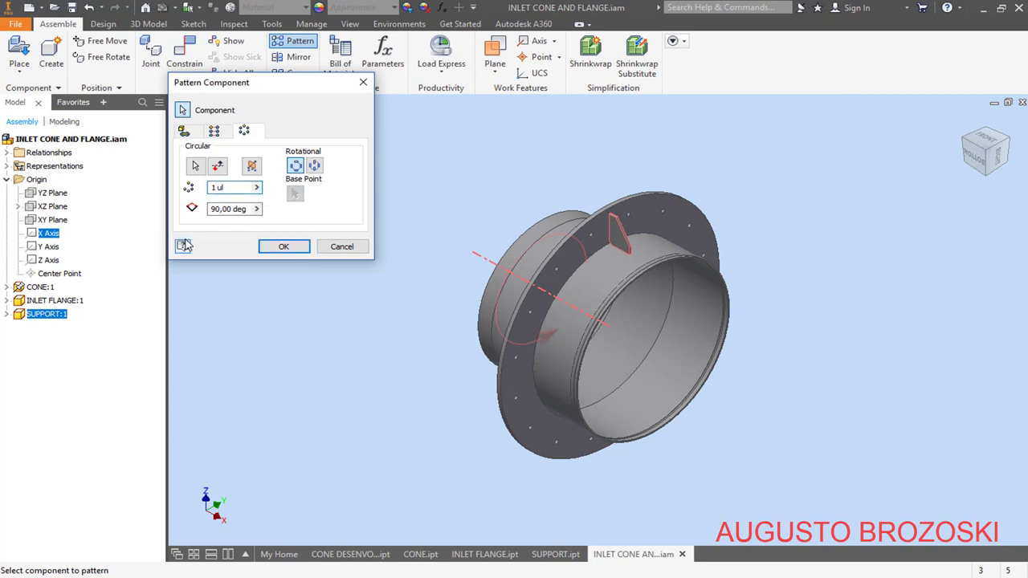
pyautogui.write('6')
pyautogui.click(216, 209)
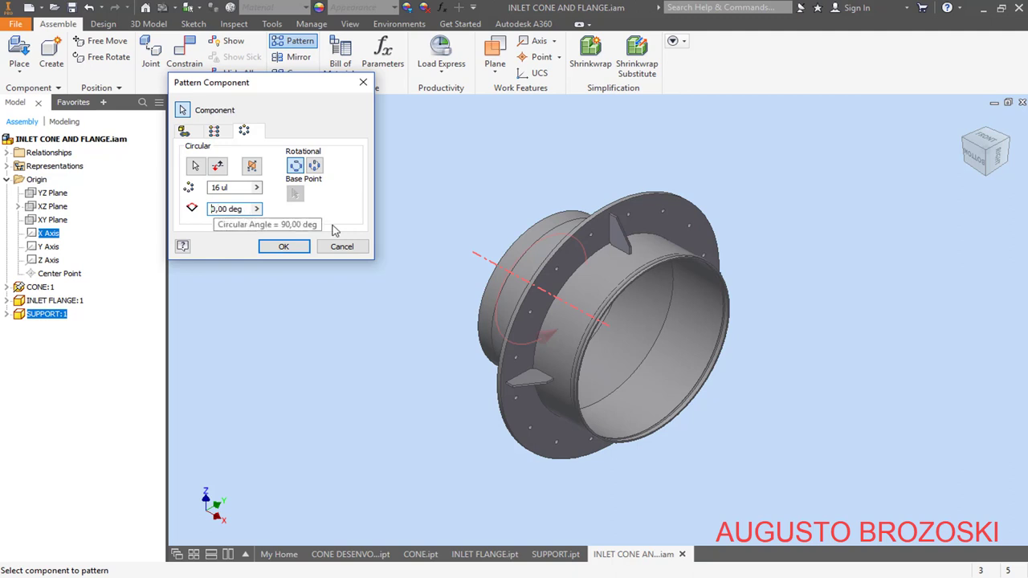
pyautogui.write('360')
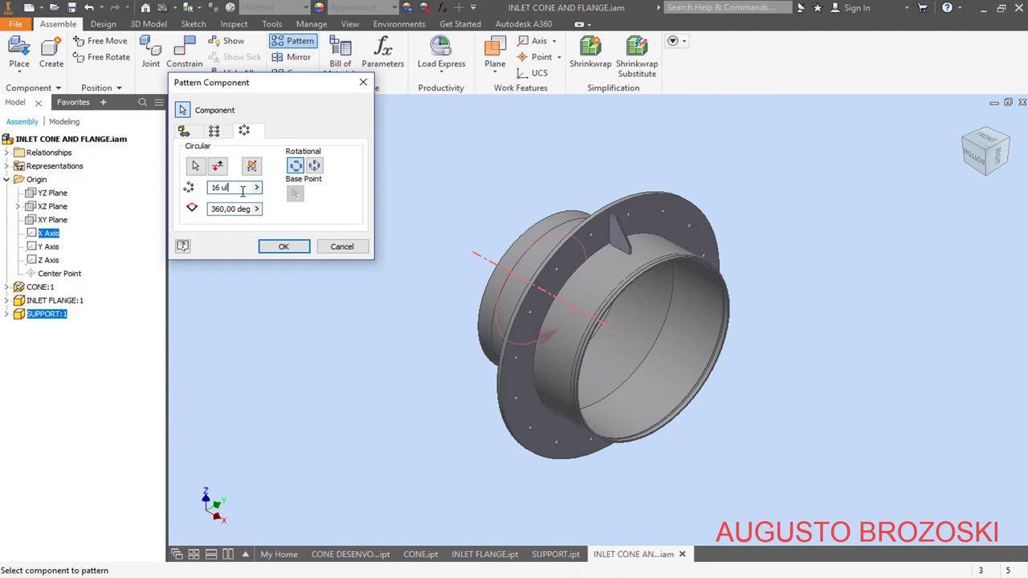
pyautogui.scroll(-3, 649, 315)
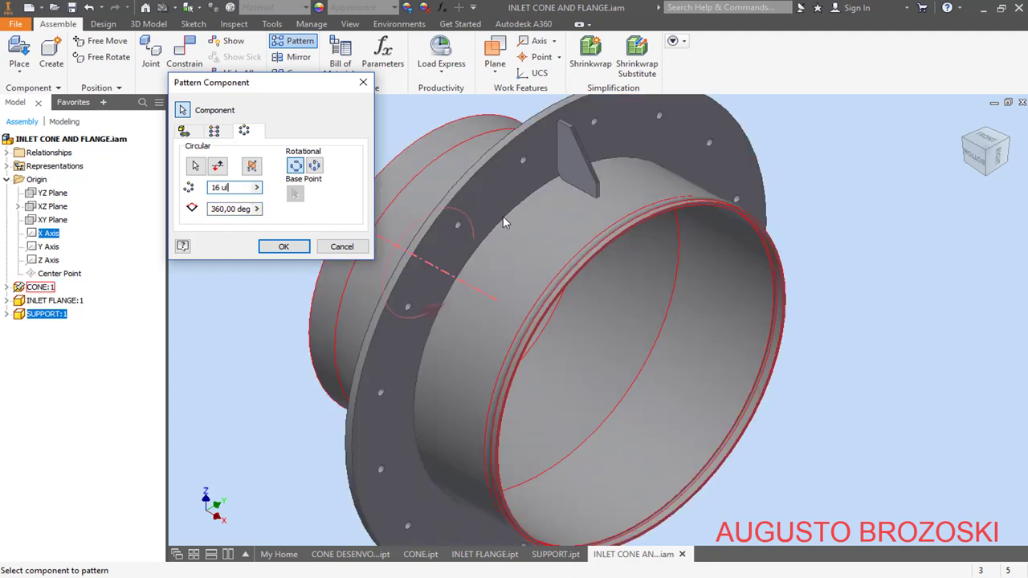